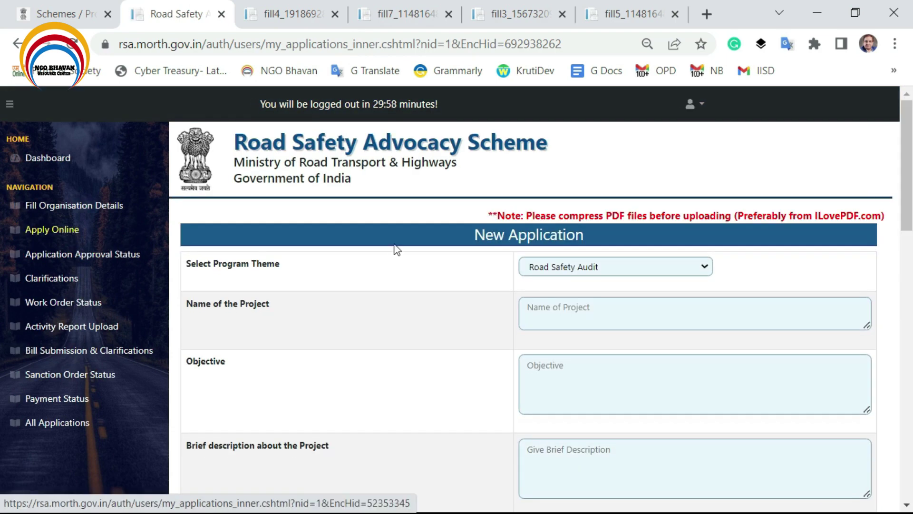
# Step: Set the program theme of the new application to Awareness Campaign-Safer Road Users
pyautogui.click(521, 268)
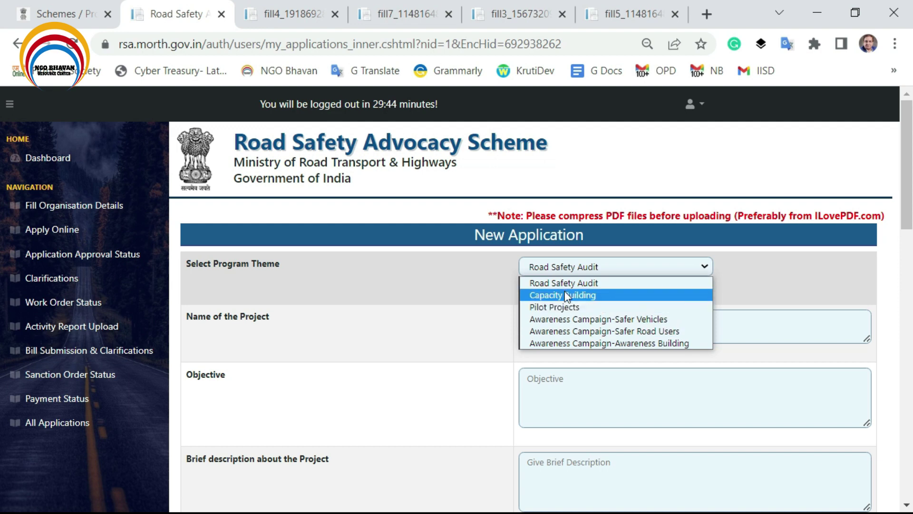
pyautogui.click(574, 328)
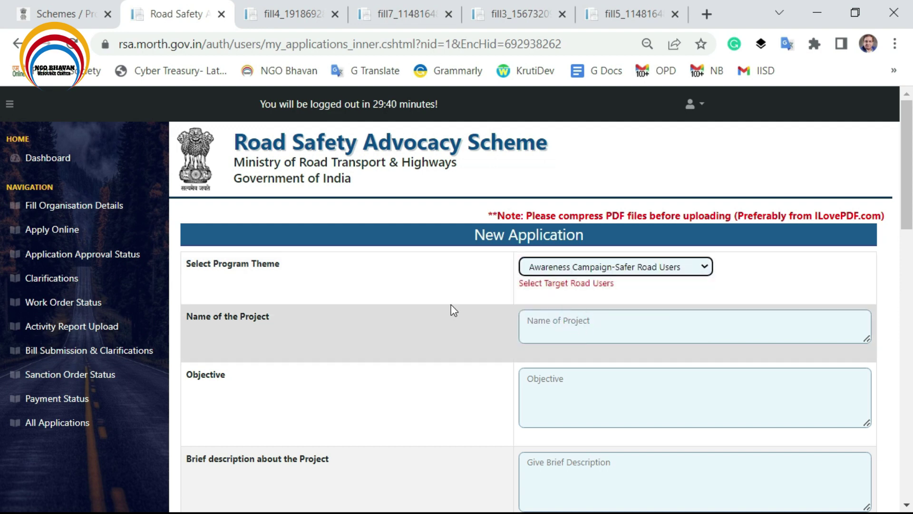
# Step: Copy the project name "Prevention from Road Accidents" from the Road Safety Advocacy Scheme PDF in Edge into the form's Name of the Project field
pyautogui.click(545, 325)
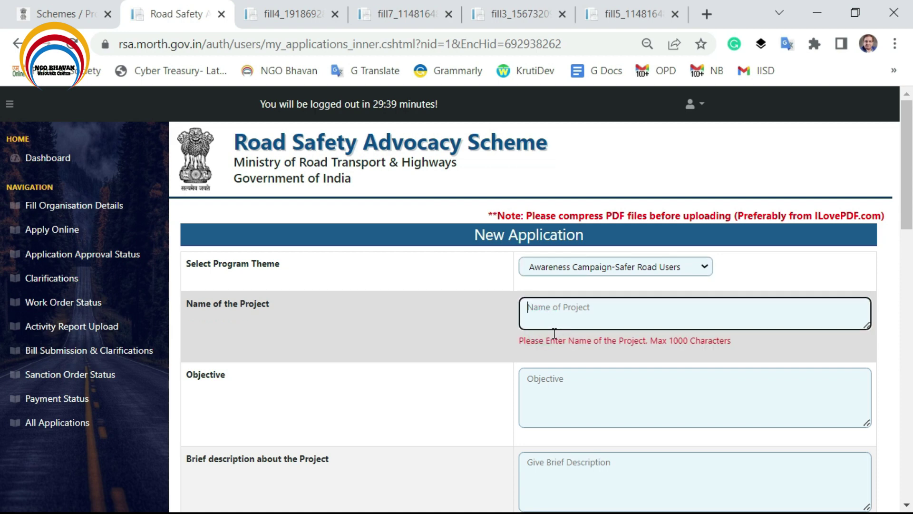
pyautogui.moveTo(291, 6)
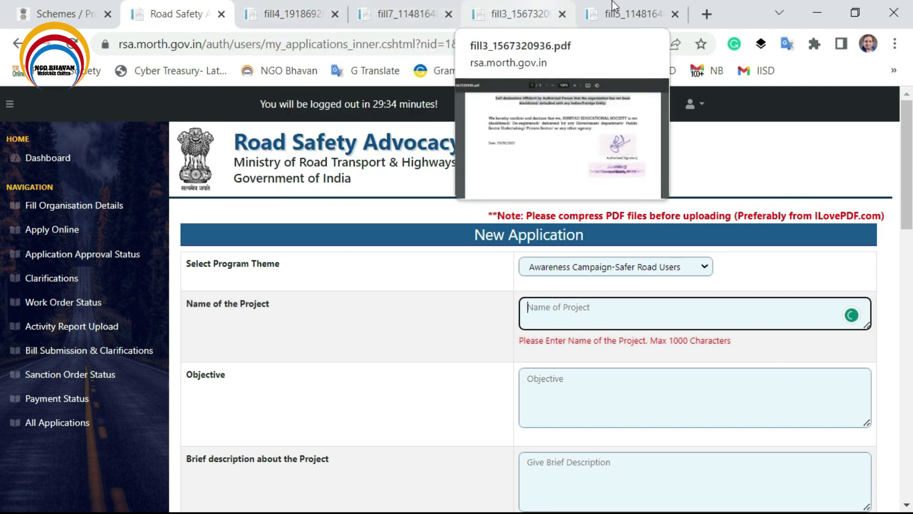
pyautogui.hotkey('alt', 'Tab')
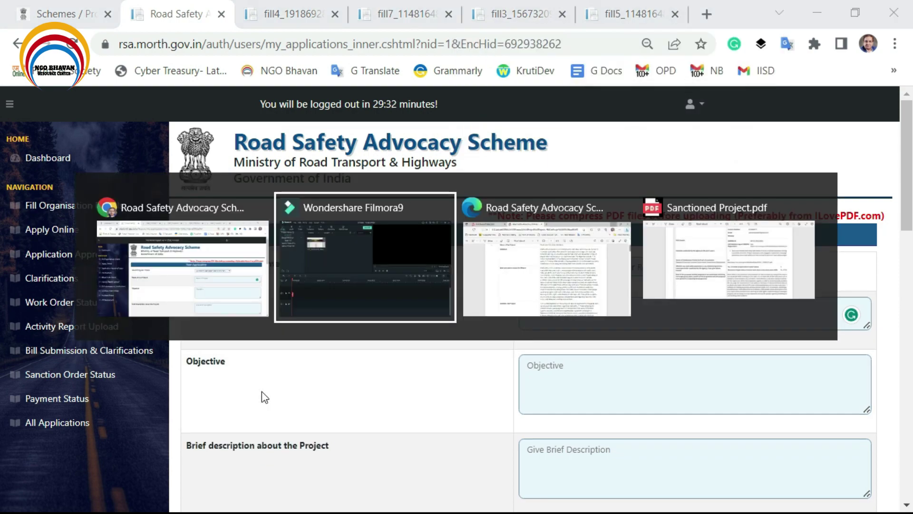
pyautogui.hotkey('alt', 'Tab')
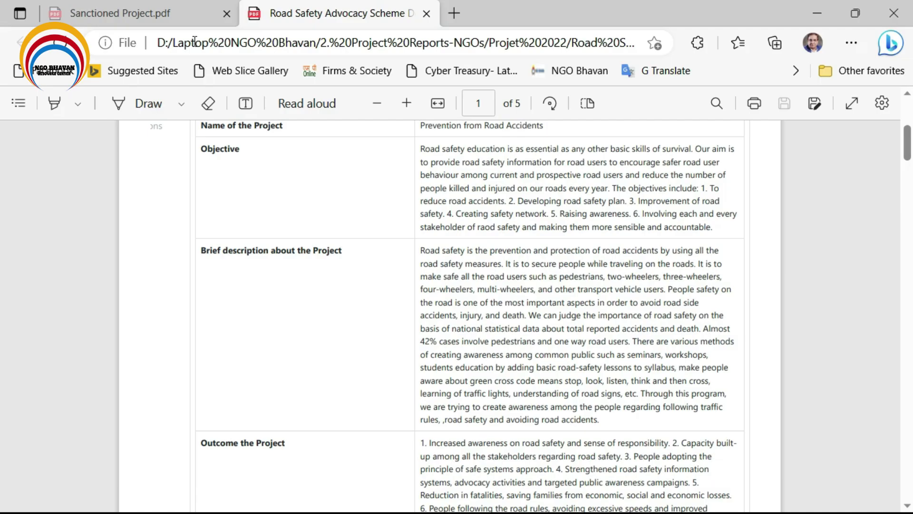
pyautogui.click(421, 127)
pyautogui.moveTo(448, 133); pyautogui.dragTo(548, 133)
pyautogui.hotkey('ctrl', 'c')
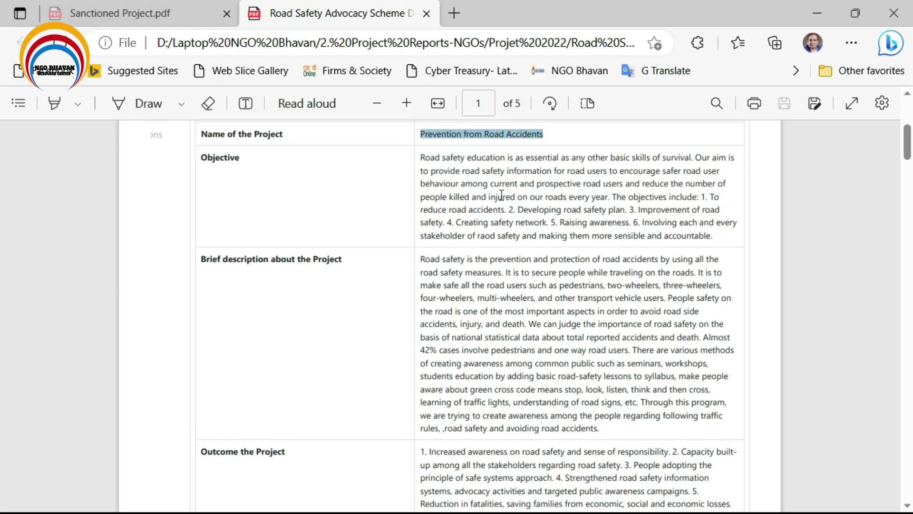
pyautogui.hotkey('alt', 'Tab')
pyautogui.click(554, 308)
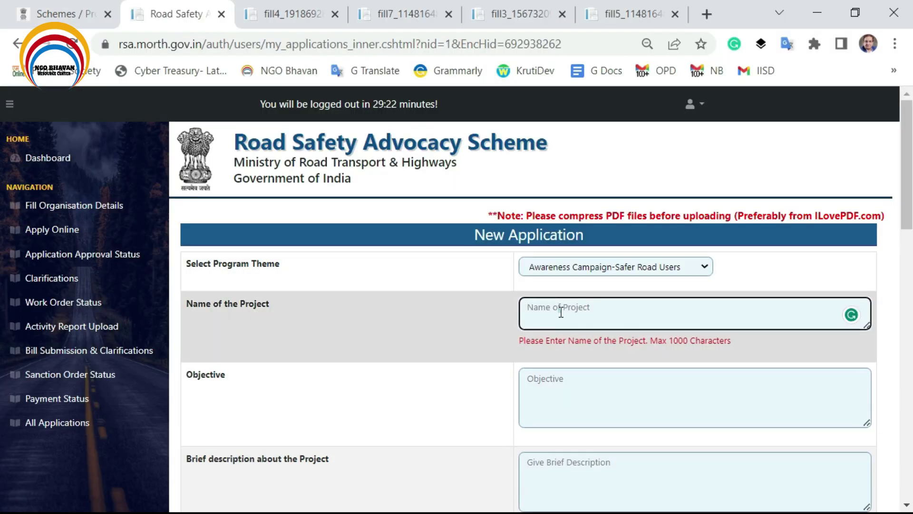
pyautogui.hotkey('ctrl', 'v')
pyautogui.click(507, 341)
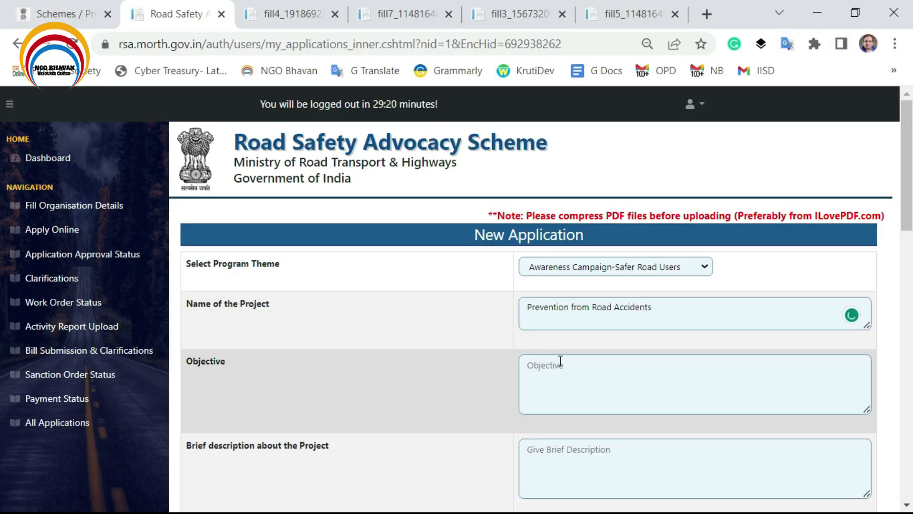
pyautogui.hotkey('alt', 'Tab')
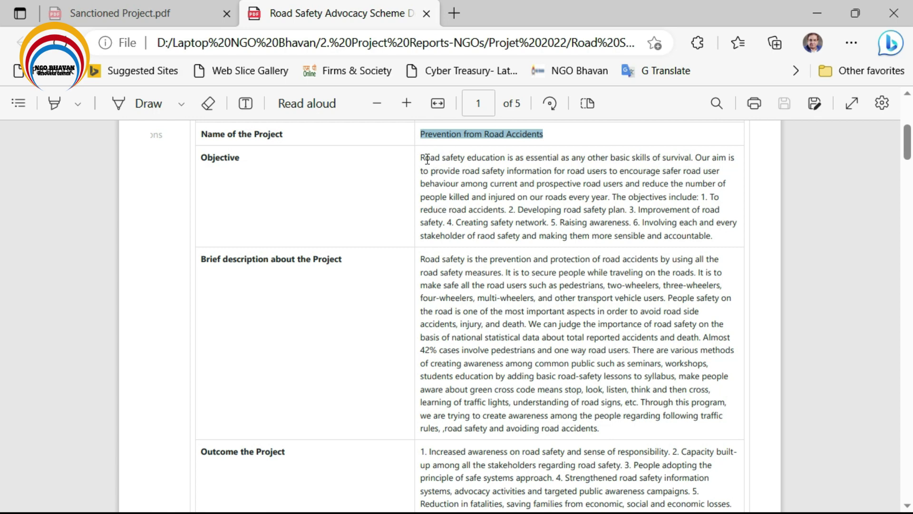
pyautogui.moveTo(421, 157); pyautogui.dragTo(724, 241)
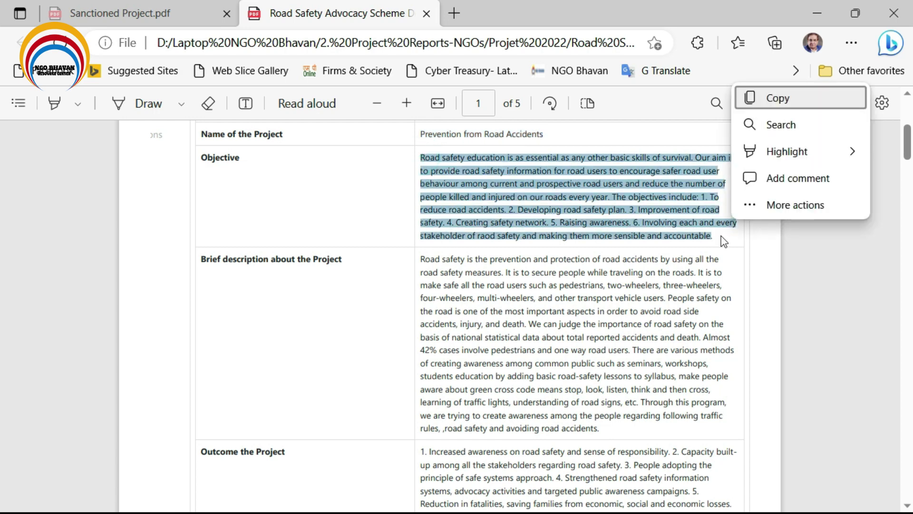
pyautogui.click(777, 95)
pyautogui.hotkey('alt', 'Tab')
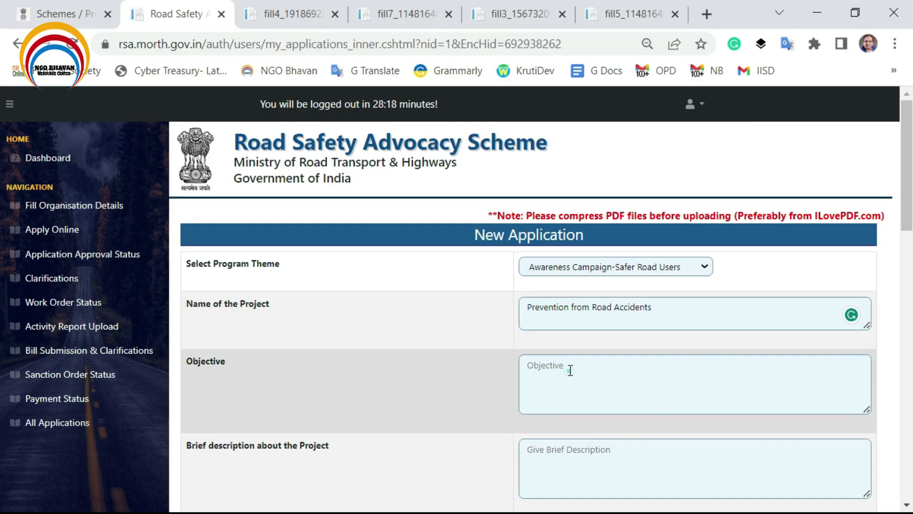
pyautogui.click(572, 373)
pyautogui.hotkey('ctrl', 'v')
pyautogui.hotkey('ctrl', 'z')
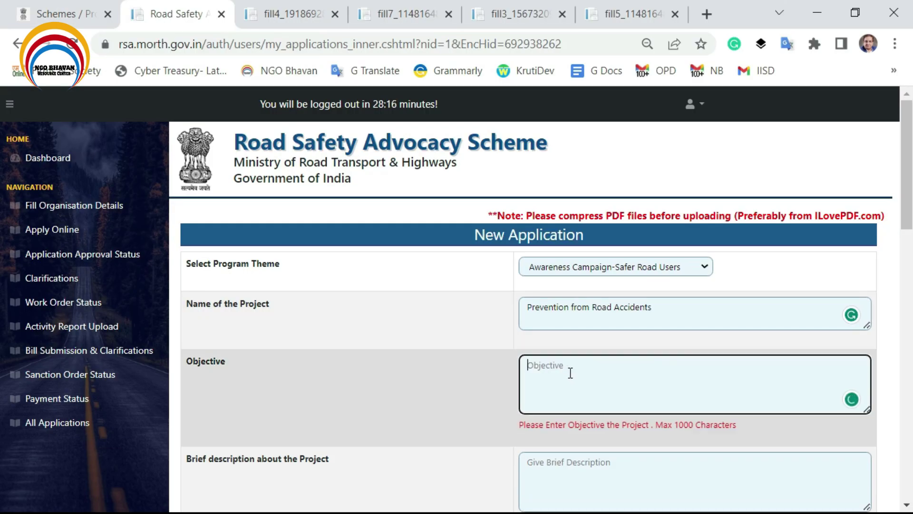
# Step: Copy the full Objective text from the PDF in Edge and paste it into the form's Objective field
pyautogui.hotkey('alt', 'Tab')
pyautogui.click(655, 160)
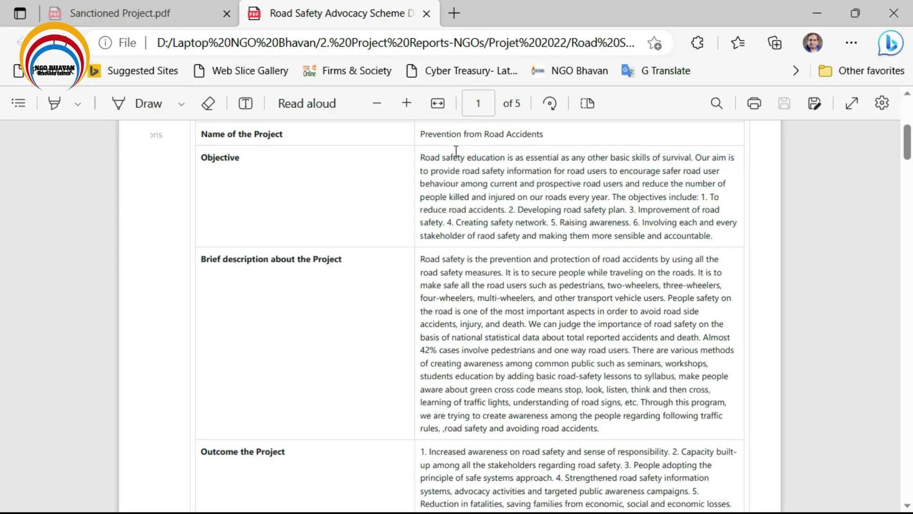
pyautogui.moveTo(421, 158); pyautogui.dragTo(718, 243)
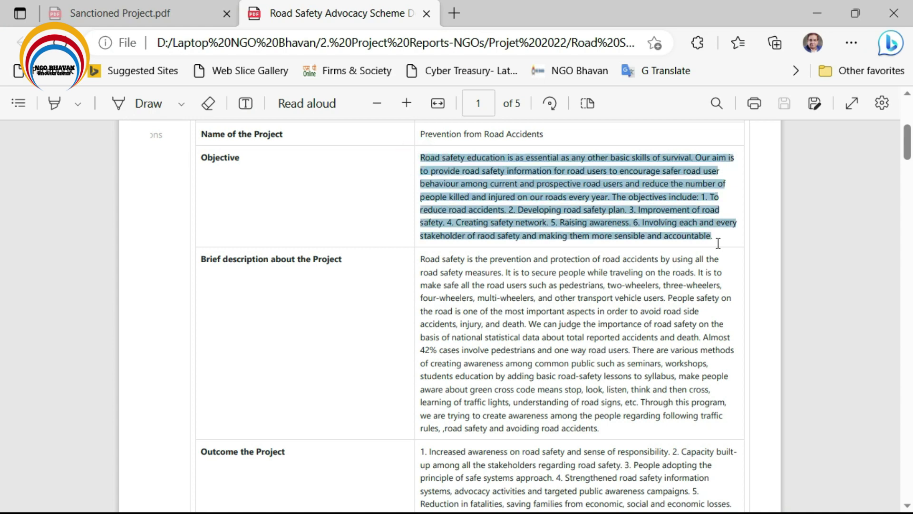
pyautogui.rightClick(621, 196)
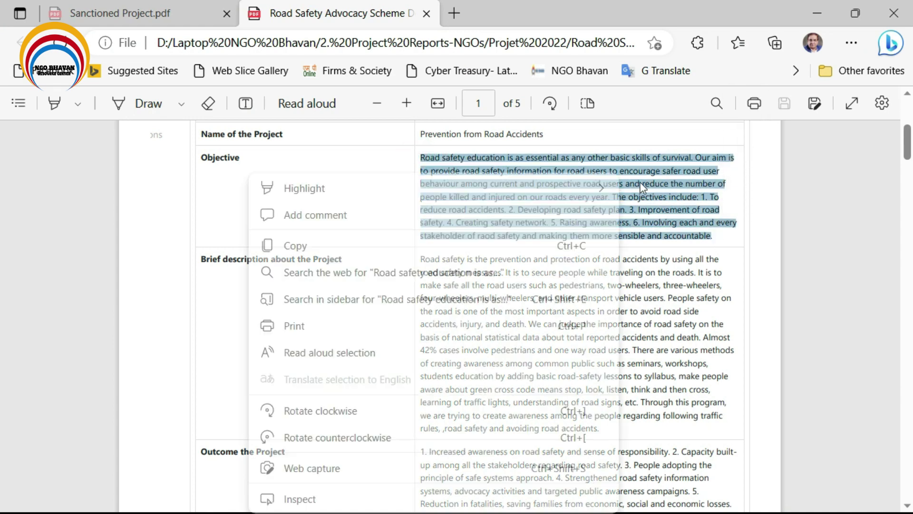
pyautogui.click(336, 247)
pyautogui.hotkey('alt', 'Tab')
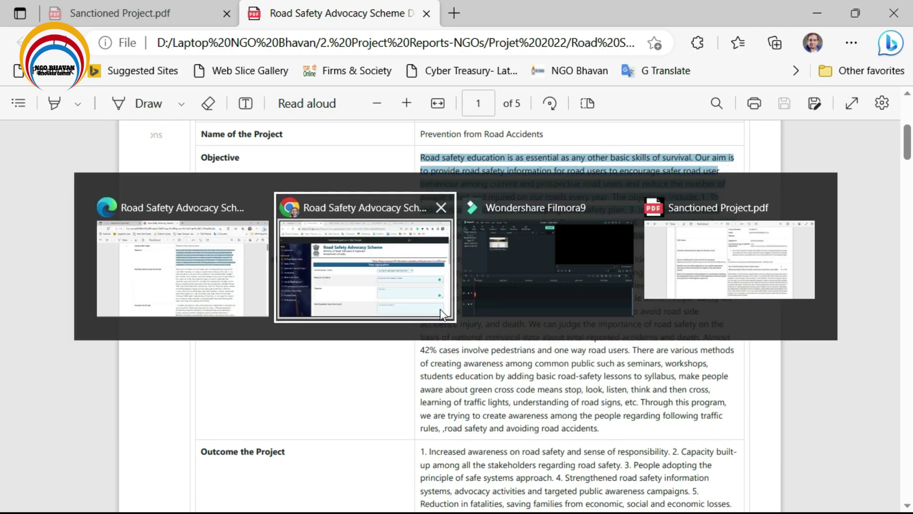
pyautogui.click(562, 367)
pyautogui.hotkey('ctrl', 'v')
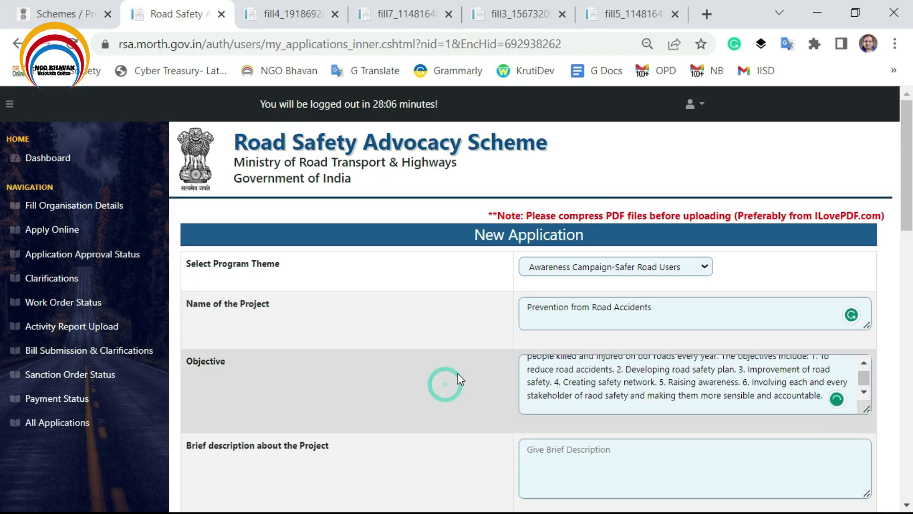
# Step: Copy the full Brief description about the Project text from the PDF in Edge into the matching form field
pyautogui.scroll(-3, 525, 329)
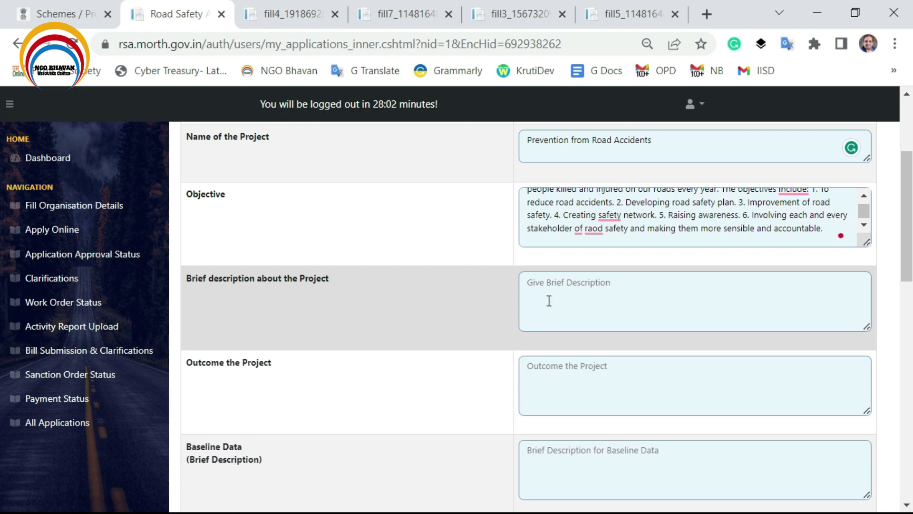
pyautogui.hotkey('alt', 'Tab')
pyautogui.scroll(-2, 547, 291)
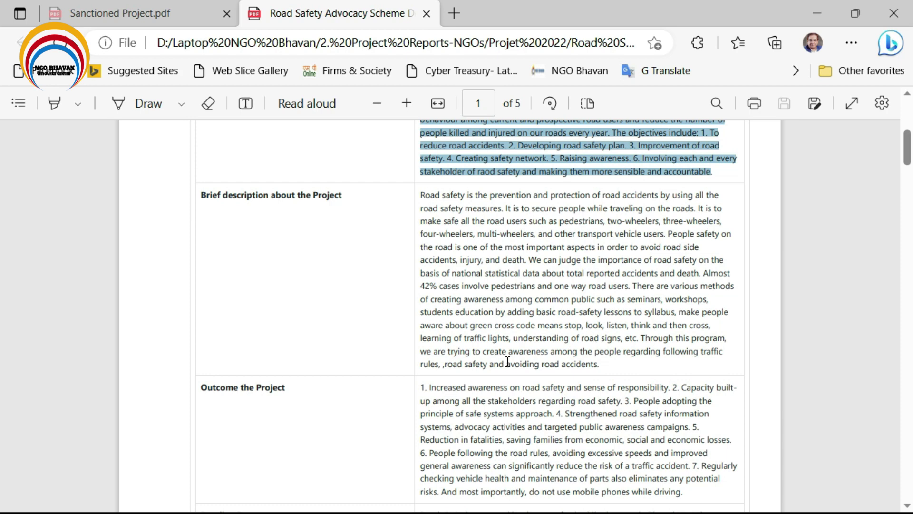
pyautogui.click(417, 195)
pyautogui.moveTo(503, 236); pyautogui.dragTo(608, 366)
pyautogui.rightClick(509, 263)
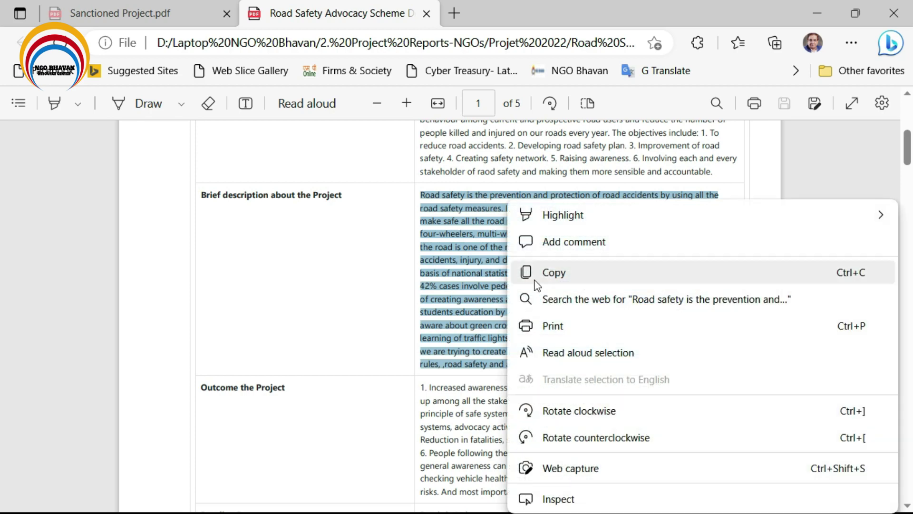
pyautogui.click(535, 282)
pyautogui.hotkey('alt', 'Tab')
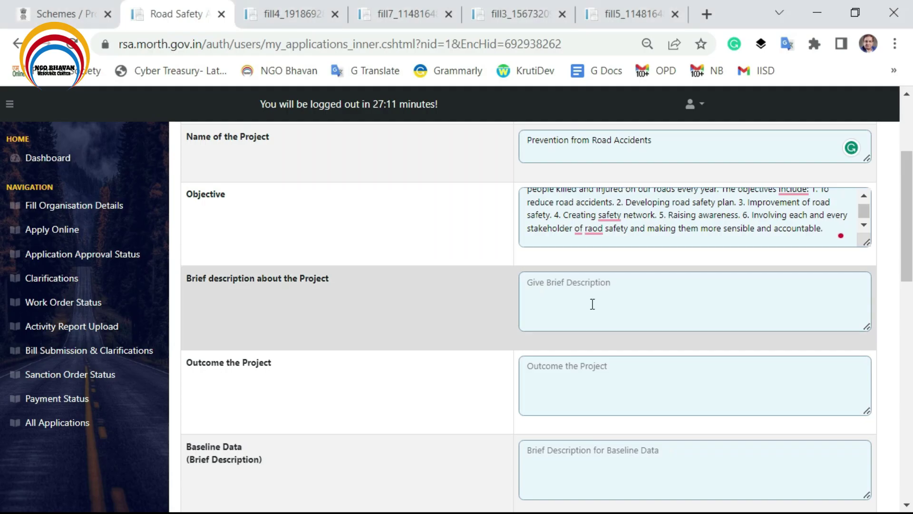
pyautogui.click(592, 304)
pyautogui.hotkey('ctrl', 'v')
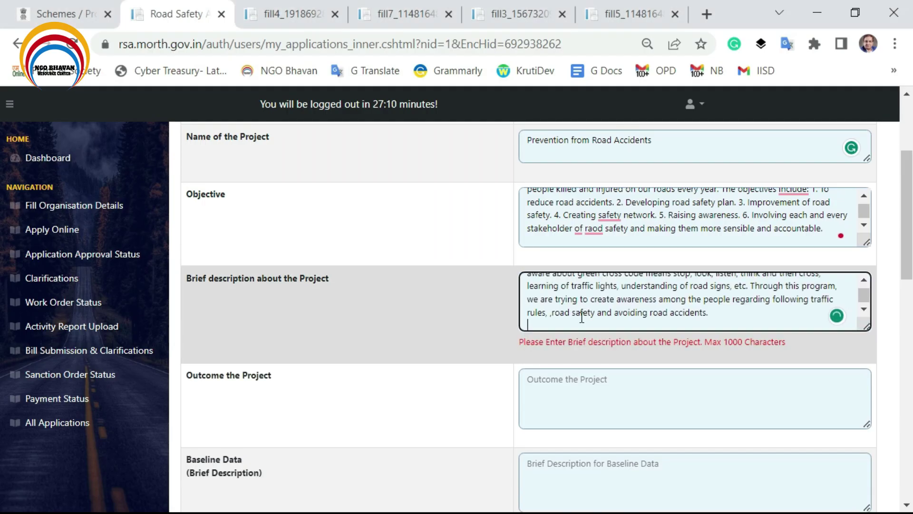
pyautogui.click(398, 352)
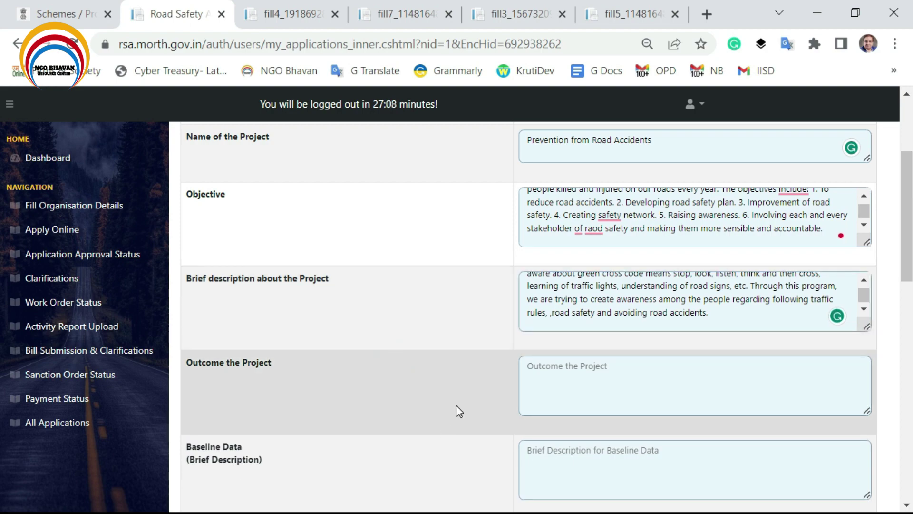
# Step: Switch to the PDF in Edge and go to its Outcome the Project section
pyautogui.hotkey('alt', 'Tab')
pyautogui.scroll(-3, 523, 377)
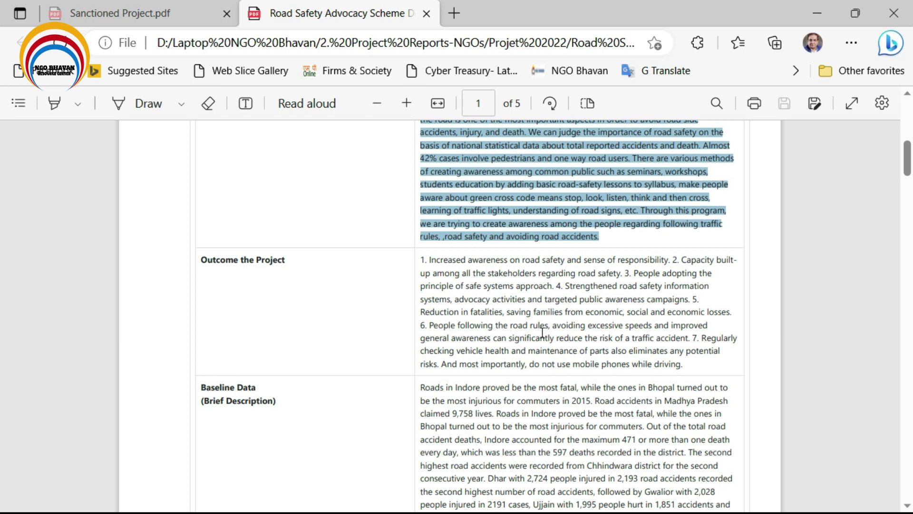
pyautogui.moveTo(421, 259); pyautogui.dragTo(687, 367)
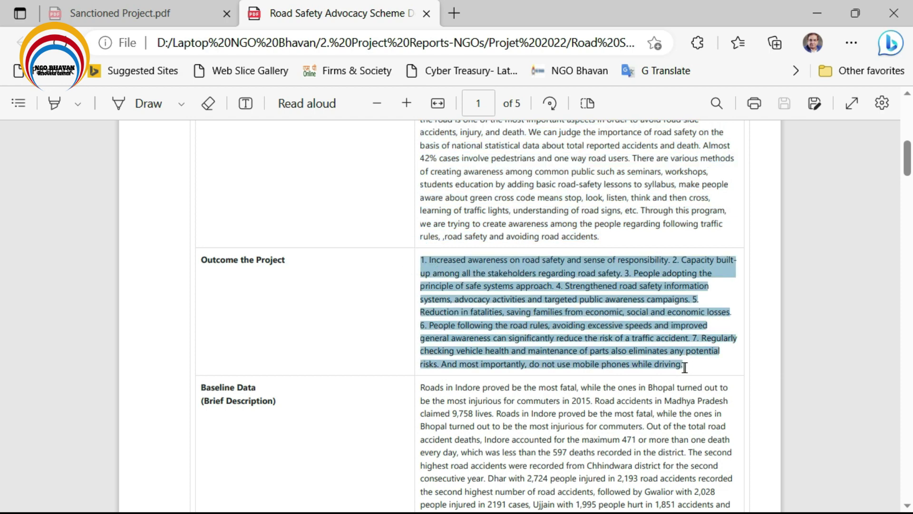
pyautogui.click(602, 303)
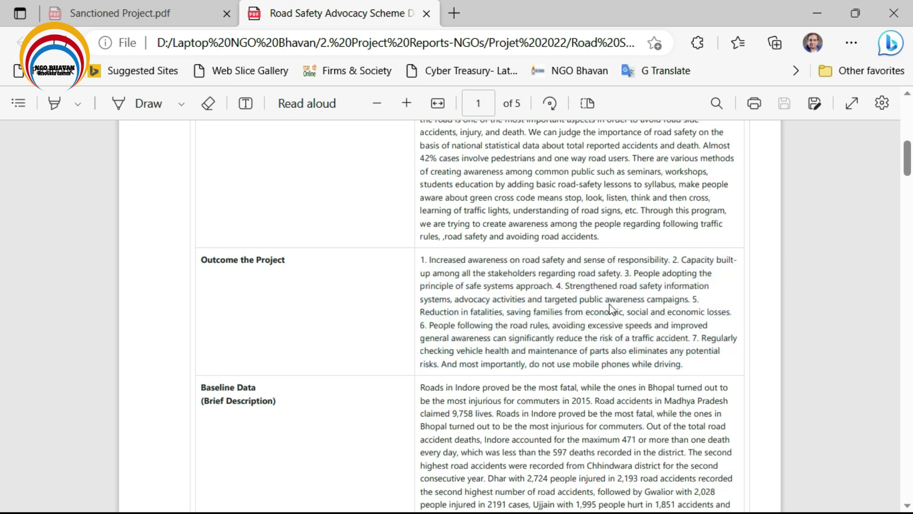
pyautogui.rightClick(603, 303)
pyautogui.click(541, 300)
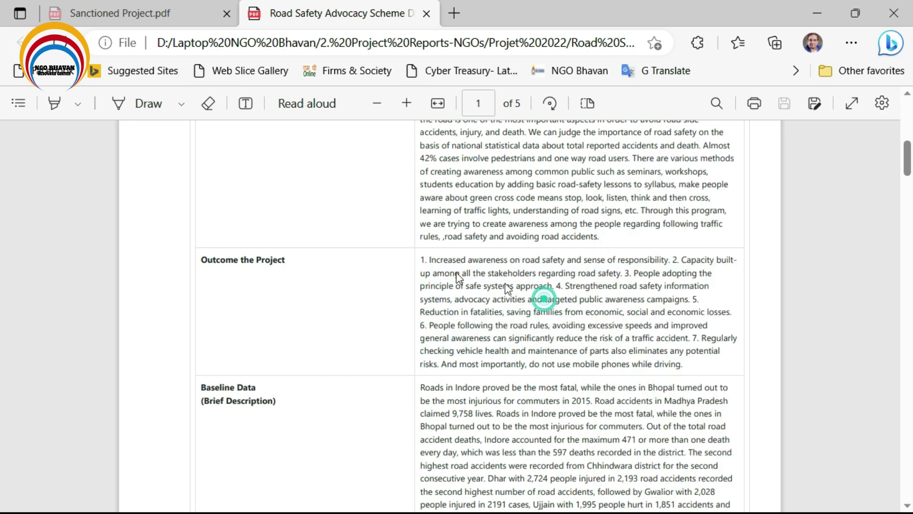
pyautogui.click(419, 257)
pyautogui.moveTo(451, 278); pyautogui.dragTo(682, 364)
pyautogui.click(575, 321)
pyautogui.rightClick(575, 321)
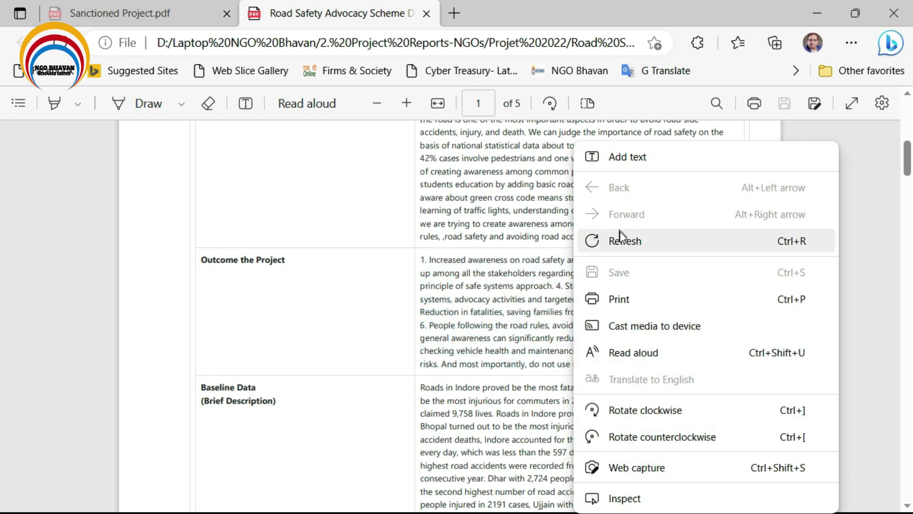
pyautogui.click(521, 311)
pyautogui.rightClick(522, 311)
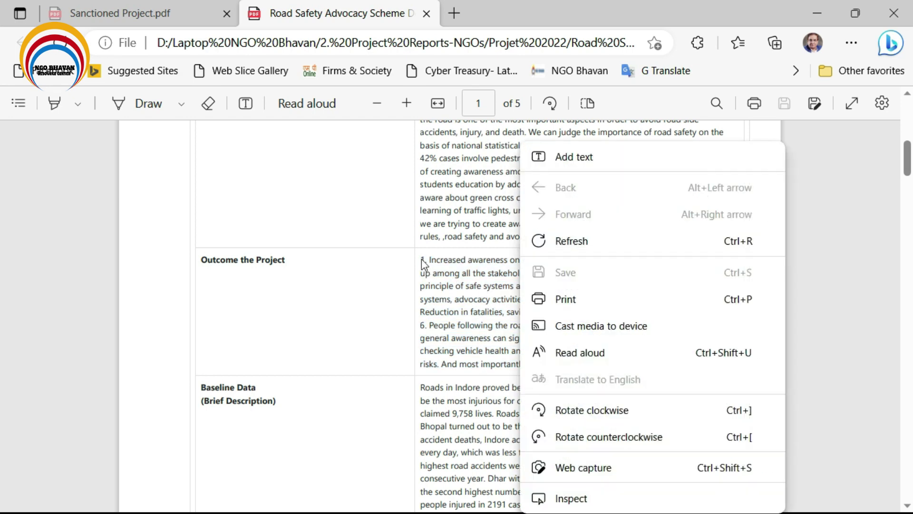
pyautogui.moveTo(425, 261); pyautogui.dragTo(419, 259)
pyautogui.moveTo(636, 339); pyautogui.dragTo(638, 351)
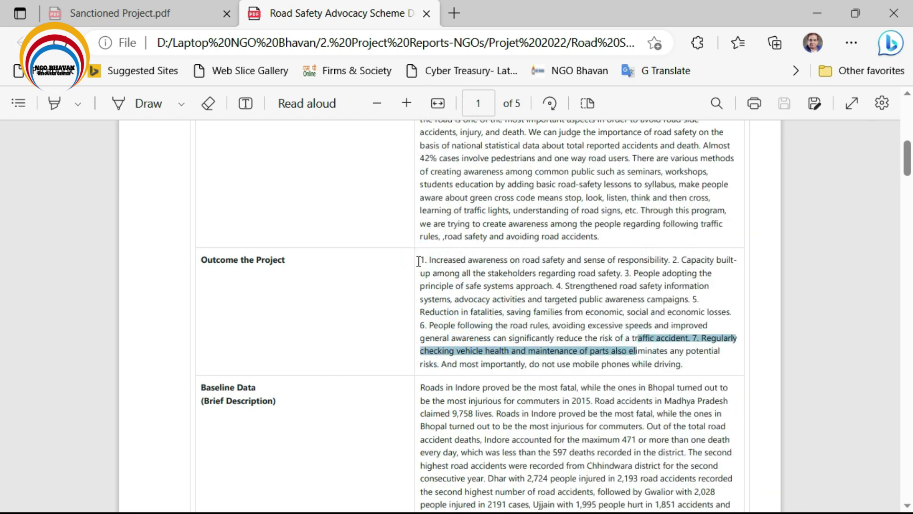
# Step: Copy the full Outcome the Project text from the PDF and paste it into the matching field of the form in Chrome
pyautogui.click(419, 259)
pyautogui.moveTo(419, 260); pyautogui.dragTo(689, 365)
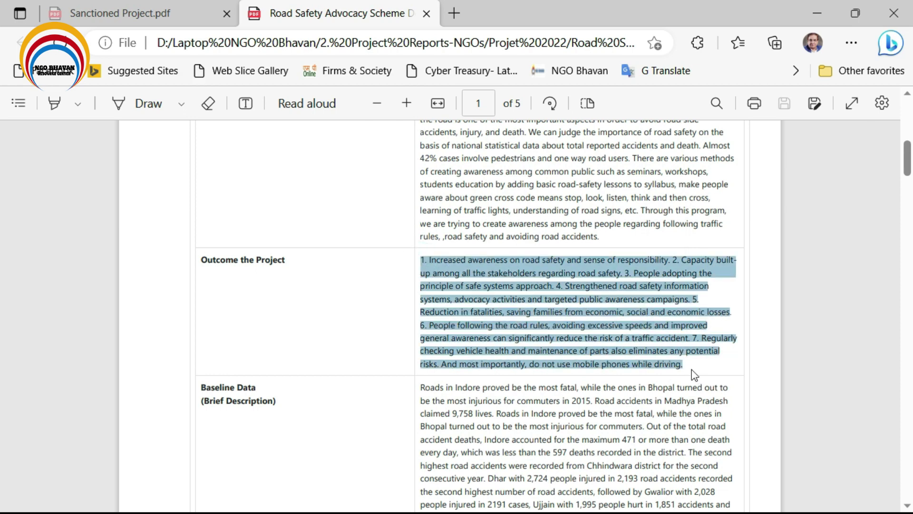
pyautogui.hotkey('alt', 'Tab')
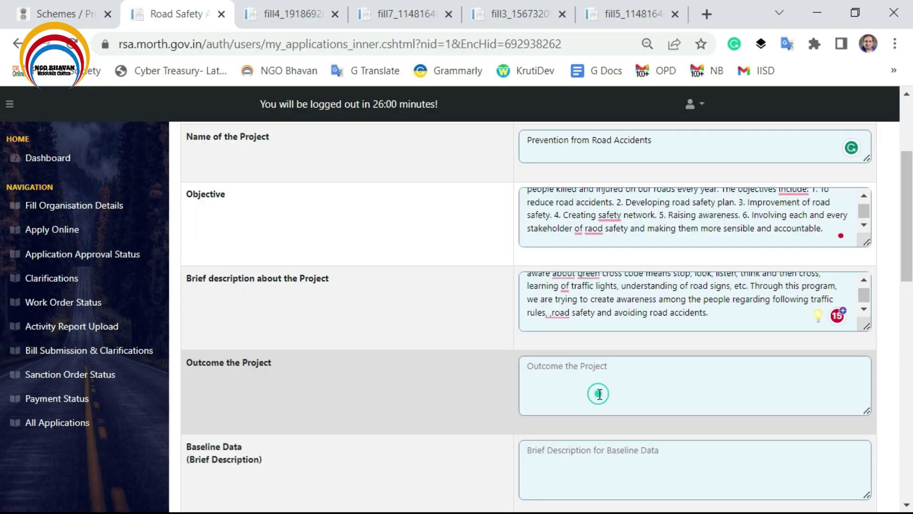
pyautogui.click(599, 389)
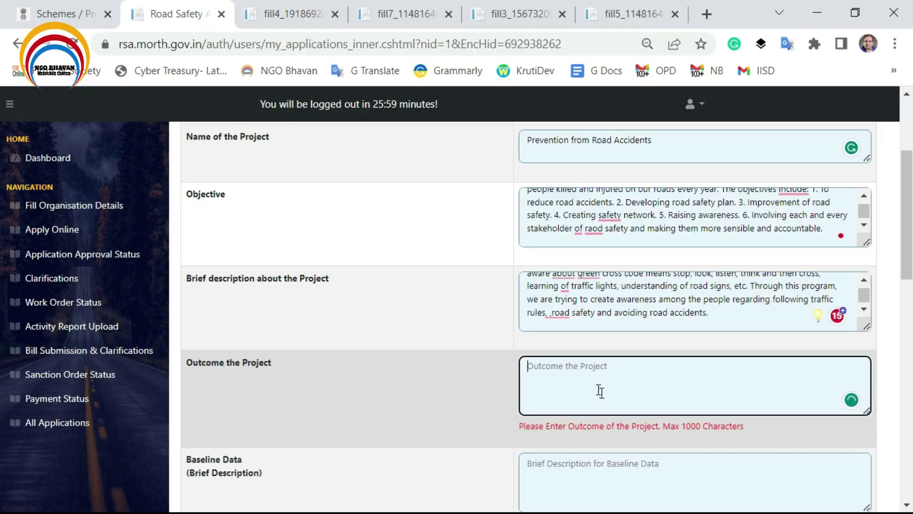
pyautogui.hotkey('ctrl', 'v')
# Step: Fill the form's Outcome the Project field in Chrome with the outcome text selected in the PDF in Edge
pyautogui.hotkey('alt', 'Tab')
pyautogui.scroll(-3, 602, 400)
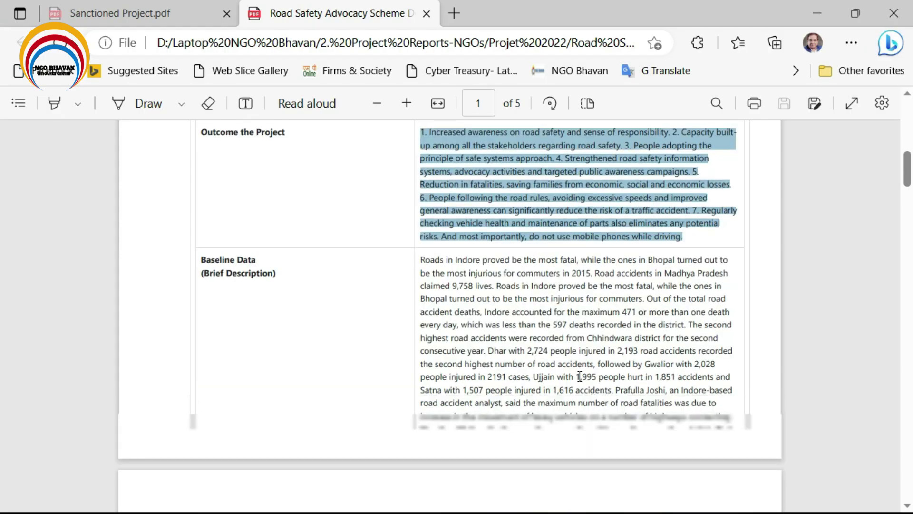
pyautogui.hotkey('alt', 'Tab')
pyautogui.scroll(-3, 475, 323)
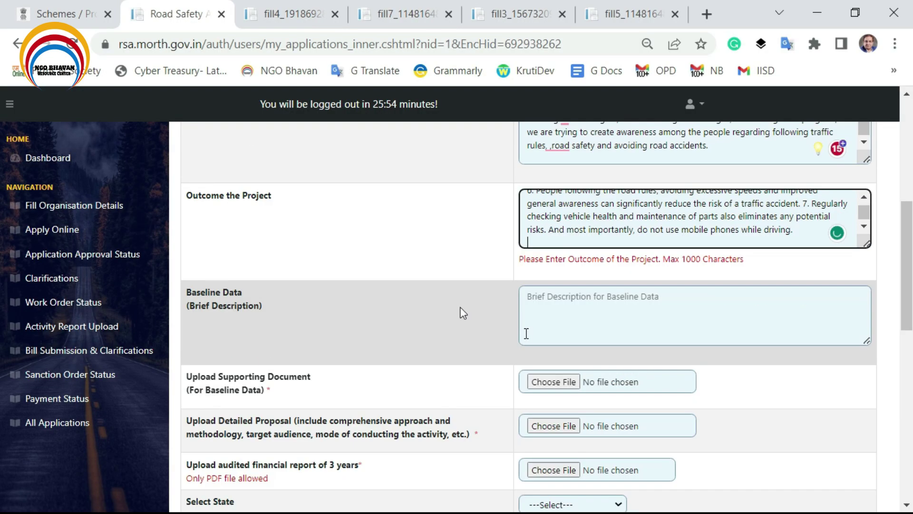
pyautogui.click(463, 307)
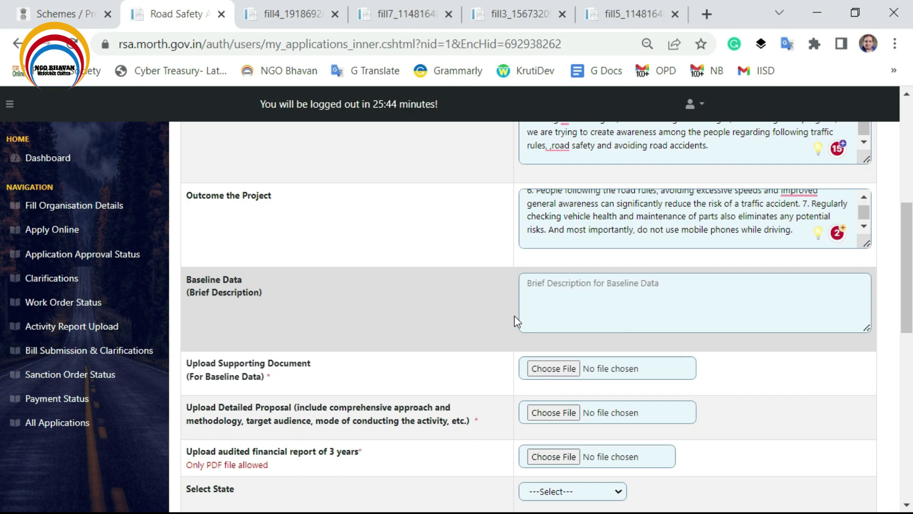
# Step: Select the Baseline Data (Brief Description) text on page 1 of the application PDF in Edge
pyautogui.click(554, 294)
pyautogui.hotkey('alt', 'Tab')
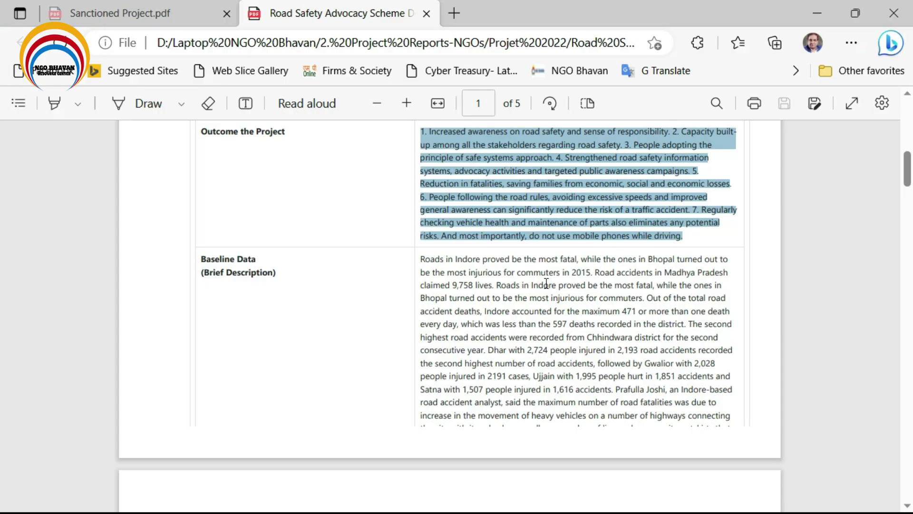
pyautogui.scroll(-1, 547, 284)
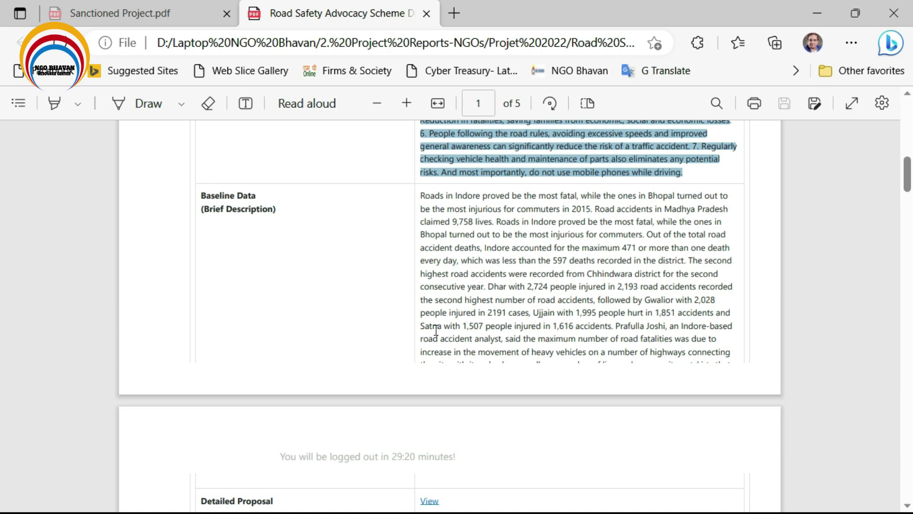
pyautogui.scroll(-1, 558, 262)
pyautogui.scroll(1, 558, 262)
pyautogui.moveTo(421, 194); pyautogui.dragTo(732, 123)
pyautogui.click(421, 195)
pyautogui.moveTo(449, 218); pyautogui.dragTo(737, 351)
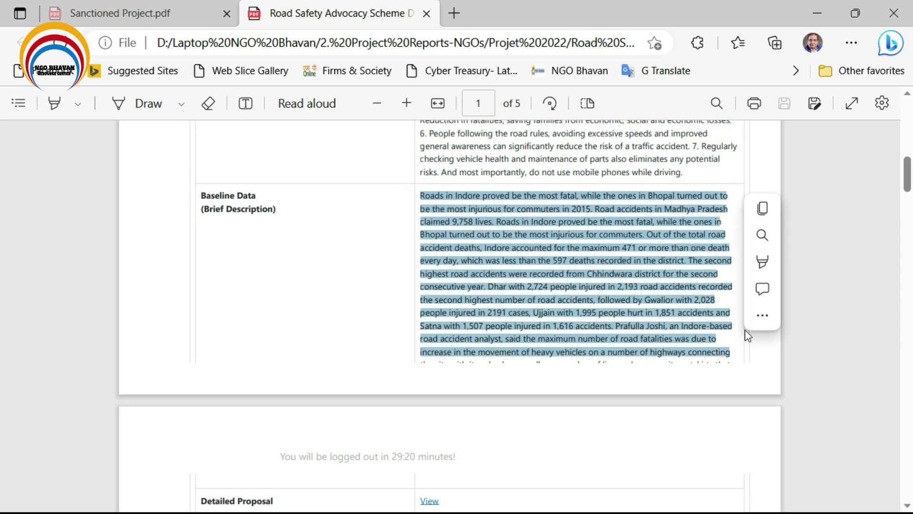
# Step: Copy the selected baseline text and paste it into the form's Baseline Data (Brief Description) field in Chrome
pyautogui.scroll(-4, 568, 288)
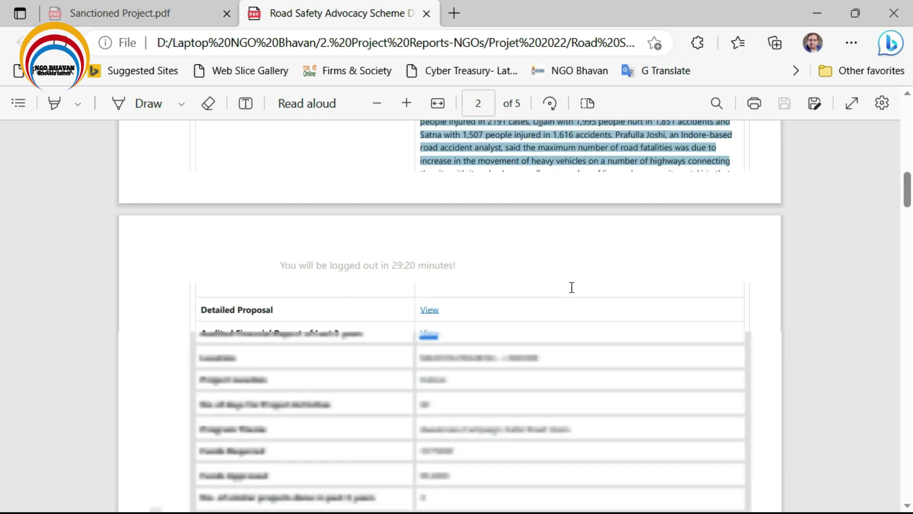
pyautogui.scroll(1, 571, 294)
pyautogui.hotkey('alt', 'Tab')
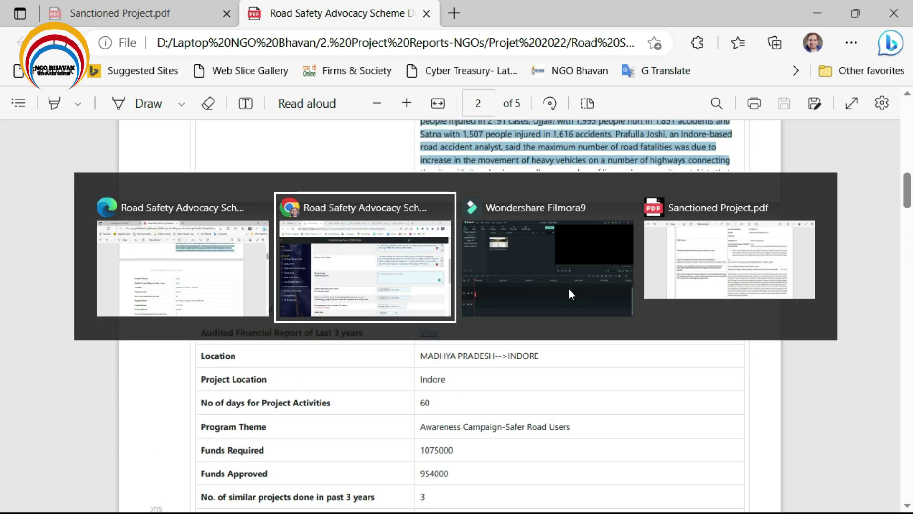
pyautogui.hotkey('ctrl', 'v')
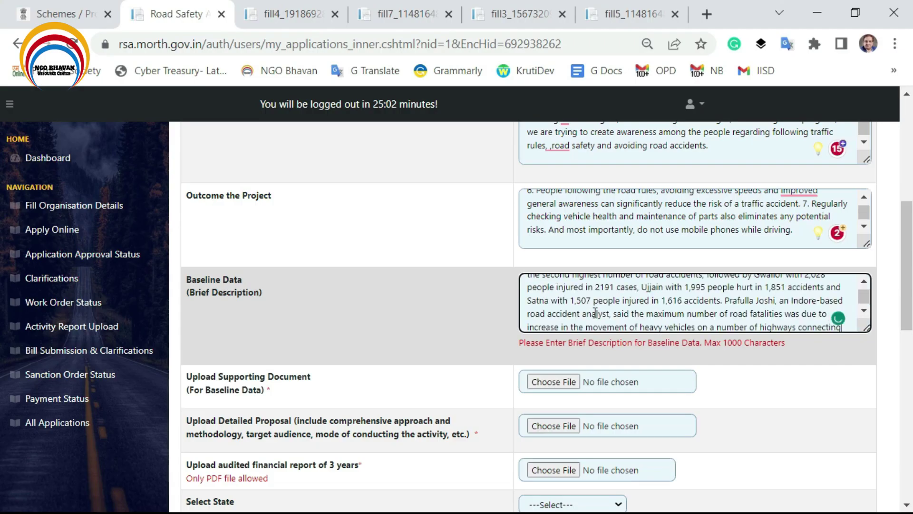
pyautogui.click(435, 351)
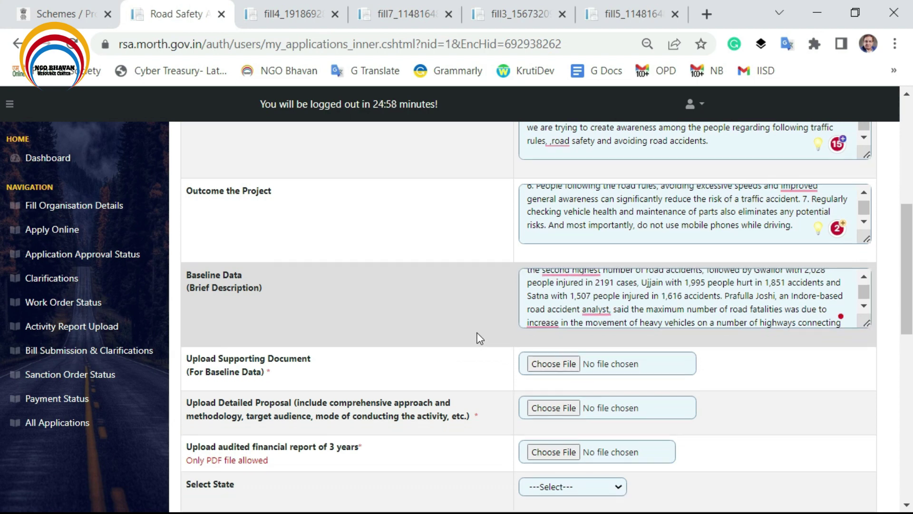
# Step: Review the baseline-data supporting document fill4_1918692827.pdf and return to the upload fields of the application form
pyautogui.scroll(-2, 477, 336)
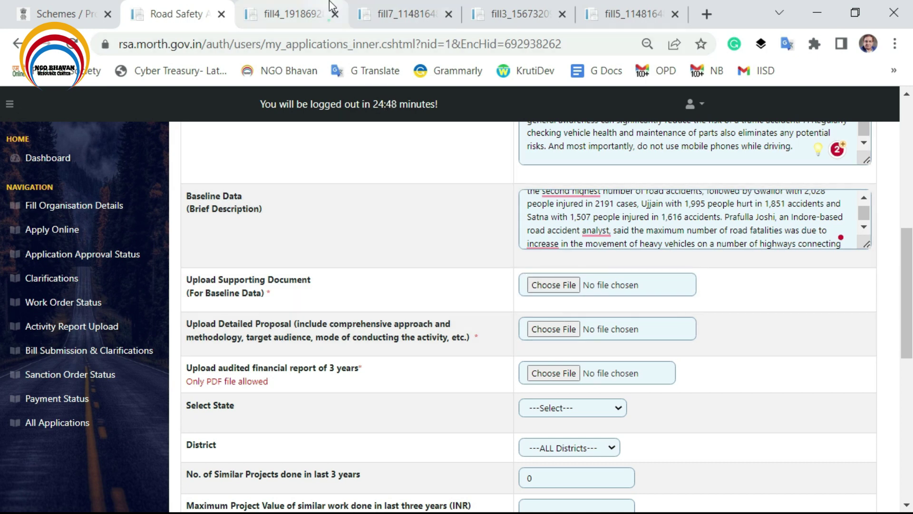
pyautogui.hotkey('ctrl', 'Tab')
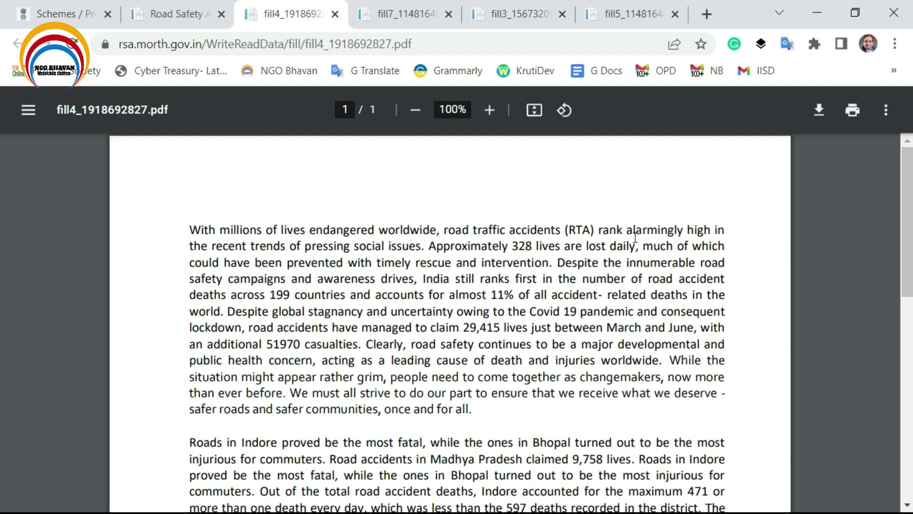
pyautogui.scroll(-2, 329, 252)
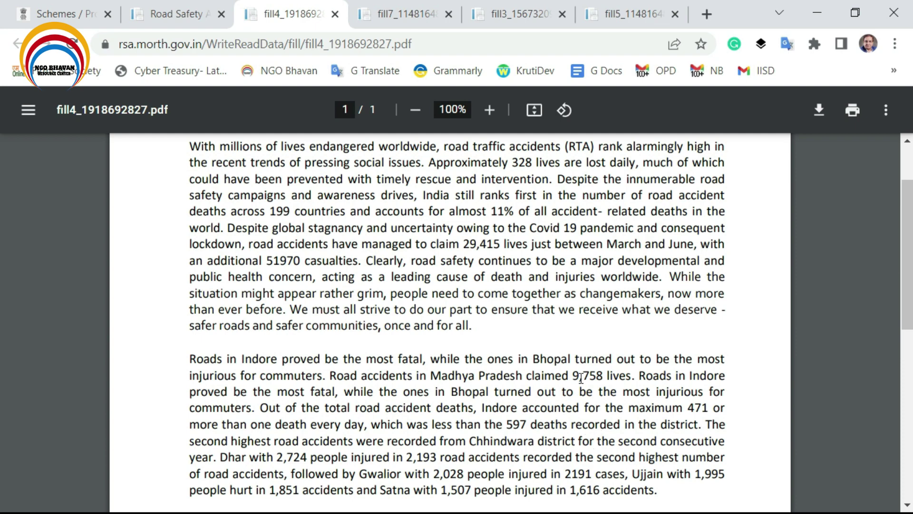
pyautogui.scroll(-2, 579, 380)
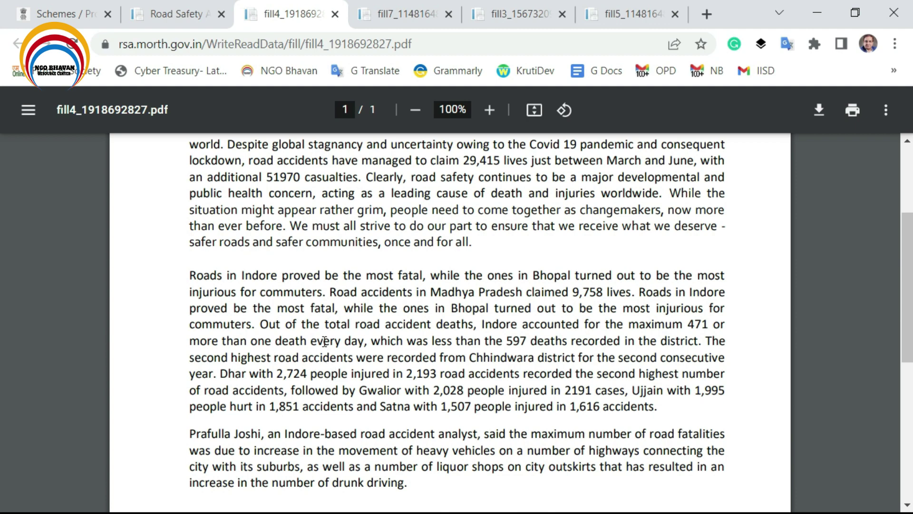
pyautogui.click(176, 14)
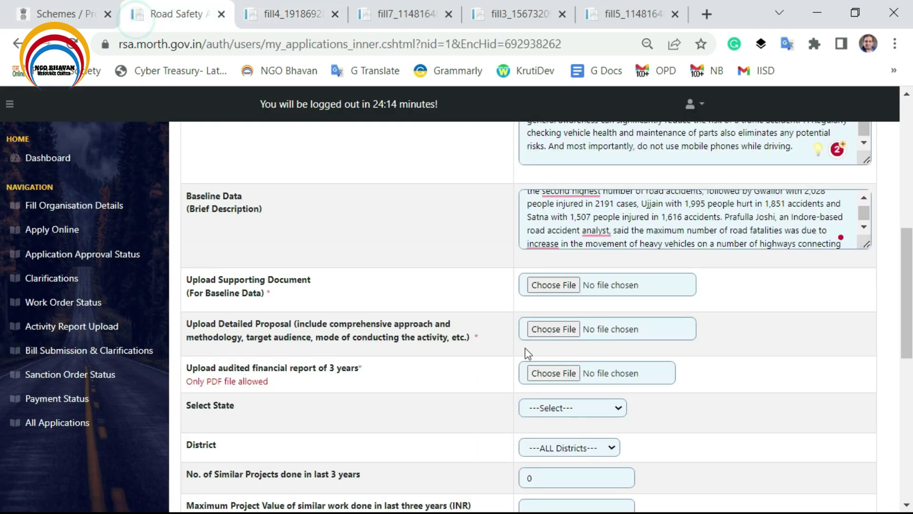
# Step: Read the detailed proposal fill7_1148164899.pdf from its Introduction through Objective to Brief Description About The Project
pyautogui.scroll(-2, 735, 314)
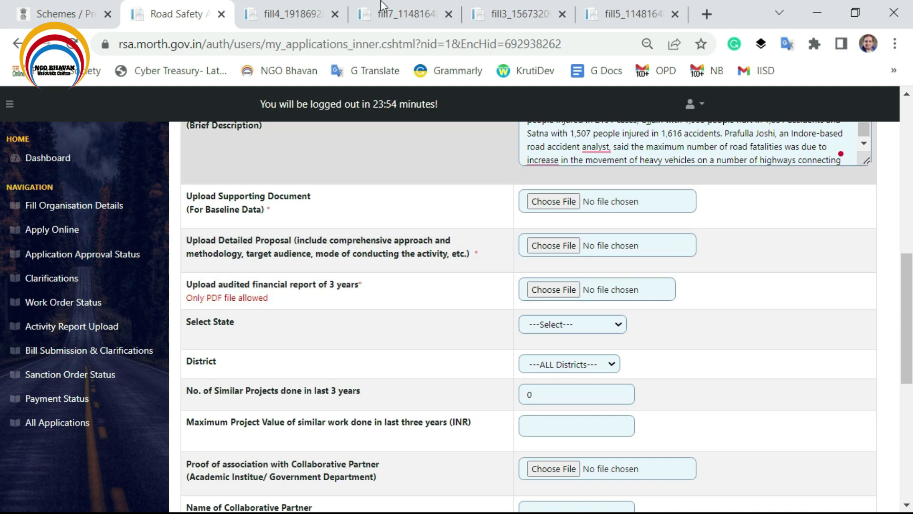
pyautogui.click(373, 15)
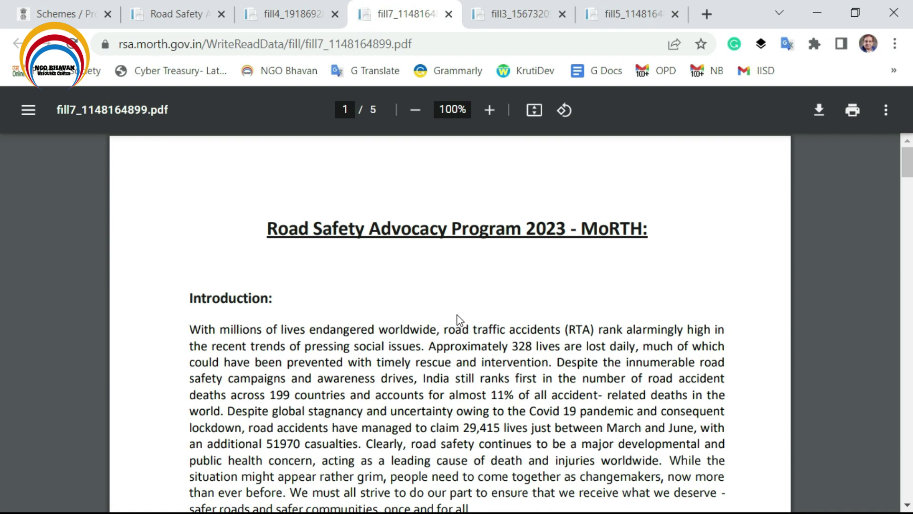
pyautogui.scroll(-2, 459, 314)
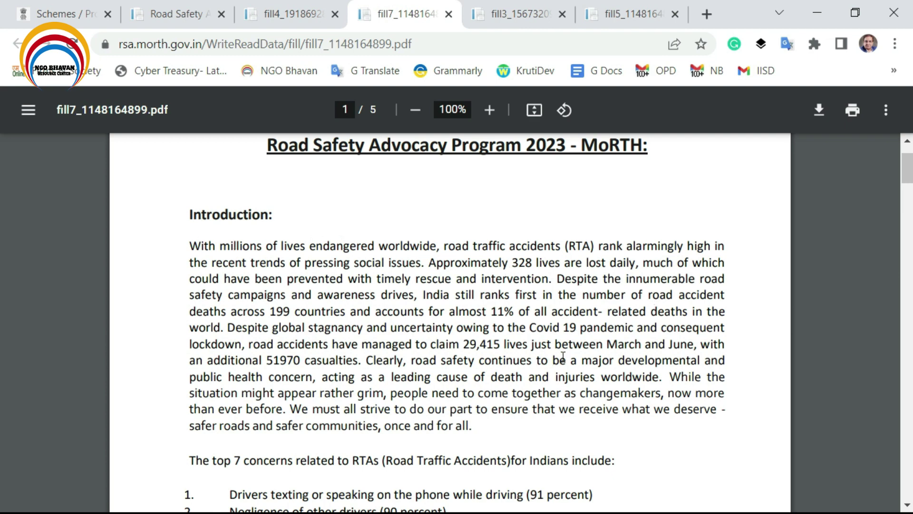
pyautogui.scroll(-3, 563, 356)
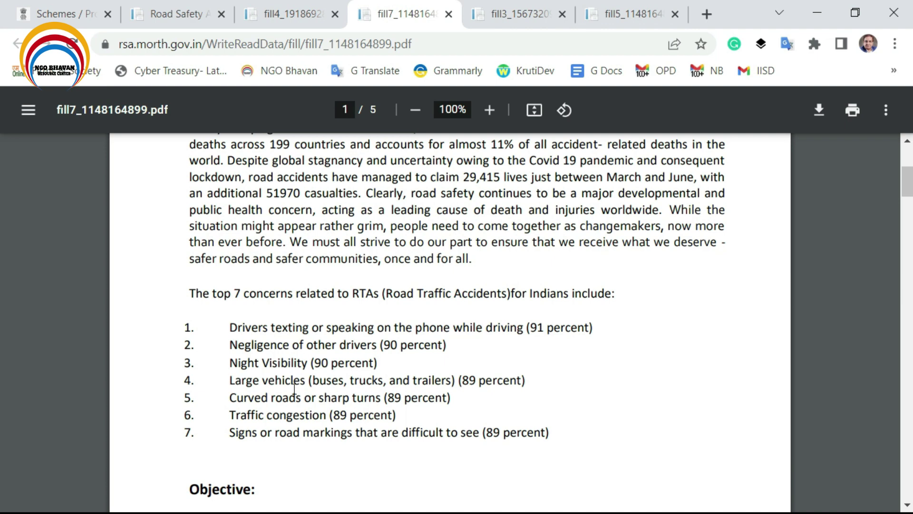
pyautogui.scroll(-2, 261, 352)
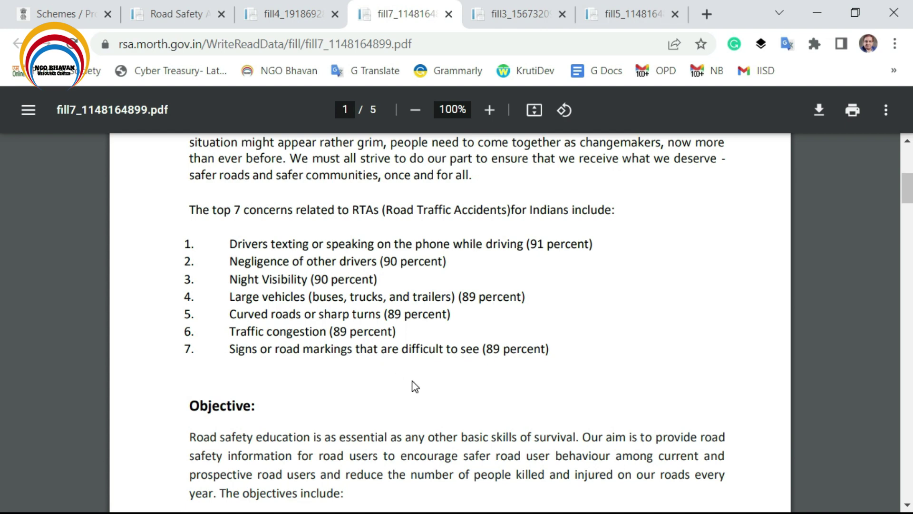
pyautogui.scroll(-3, 397, 388)
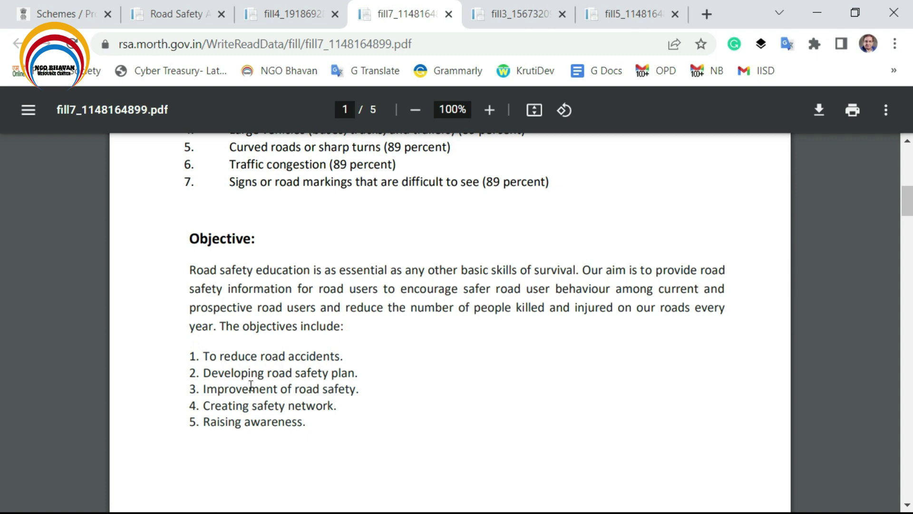
pyautogui.scroll(-7, 286, 371)
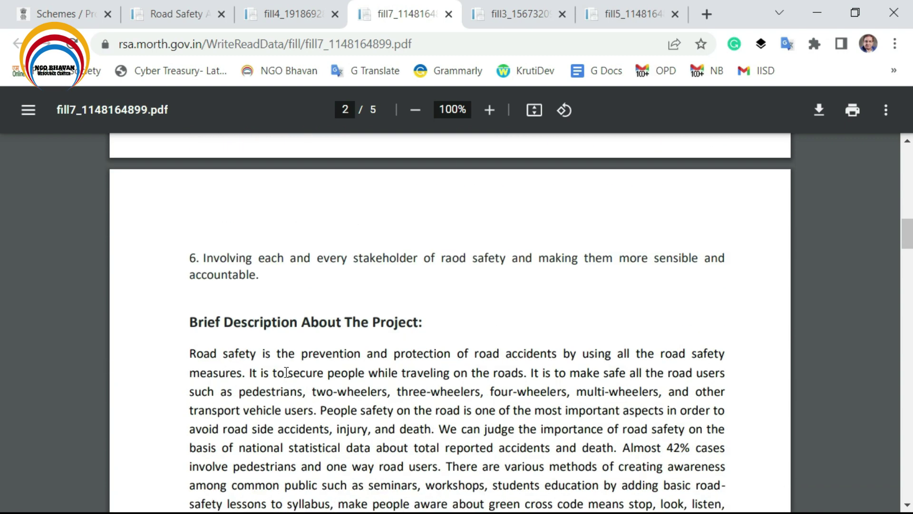
pyautogui.scroll(-1, 287, 372)
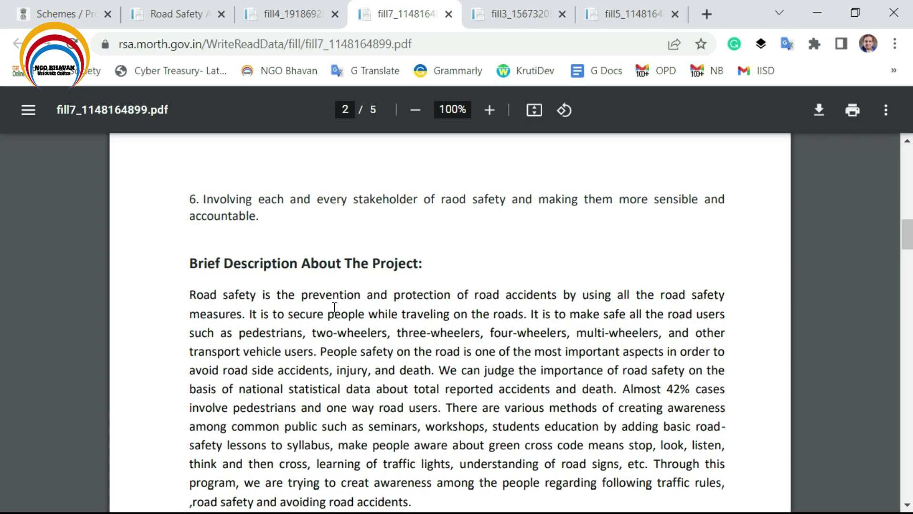
# Step: Compare the form's Upload Detailed Proposal requirements with the proposal PDF's Brief Description and Expected Outcome sections
pyautogui.click(288, 14)
pyautogui.click(209, 18)
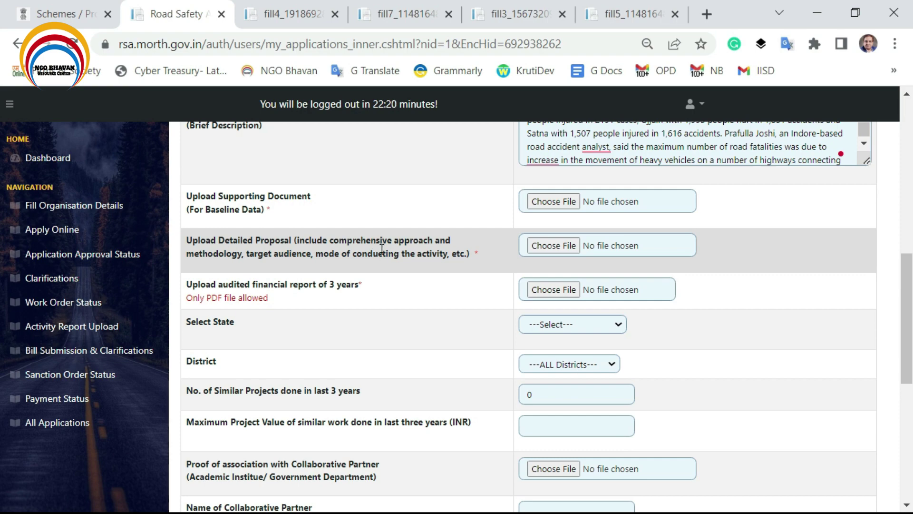
pyautogui.click(395, 13)
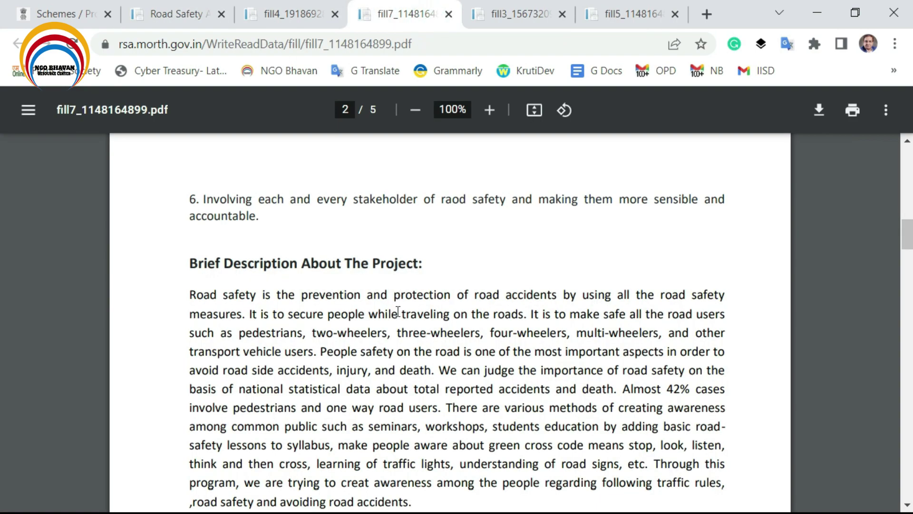
pyautogui.scroll(-2, 381, 314)
pyautogui.scroll(-2, 394, 347)
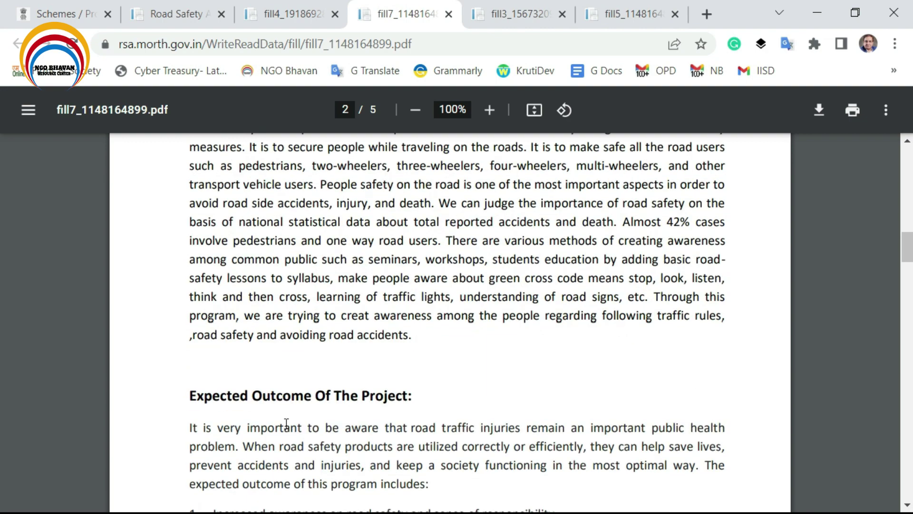
pyautogui.scroll(-2, 287, 423)
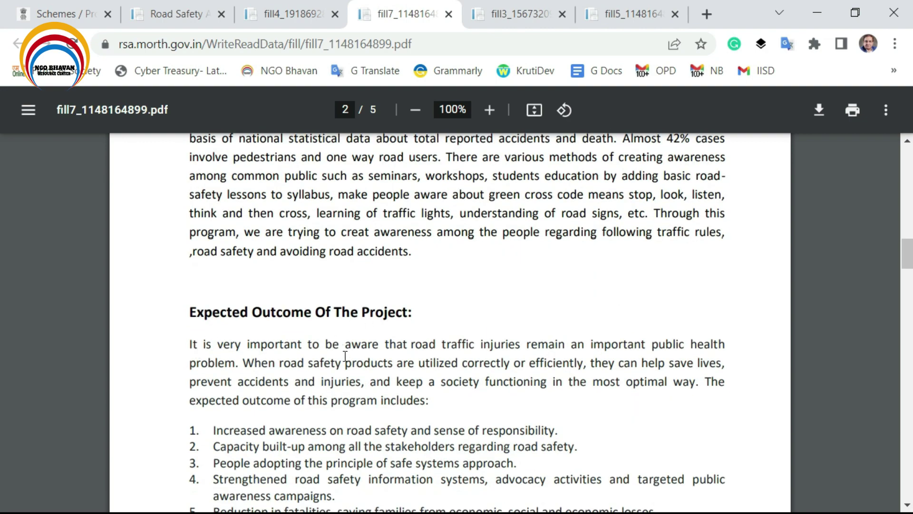
pyautogui.scroll(2, 348, 359)
pyautogui.scroll(2, 375, 400)
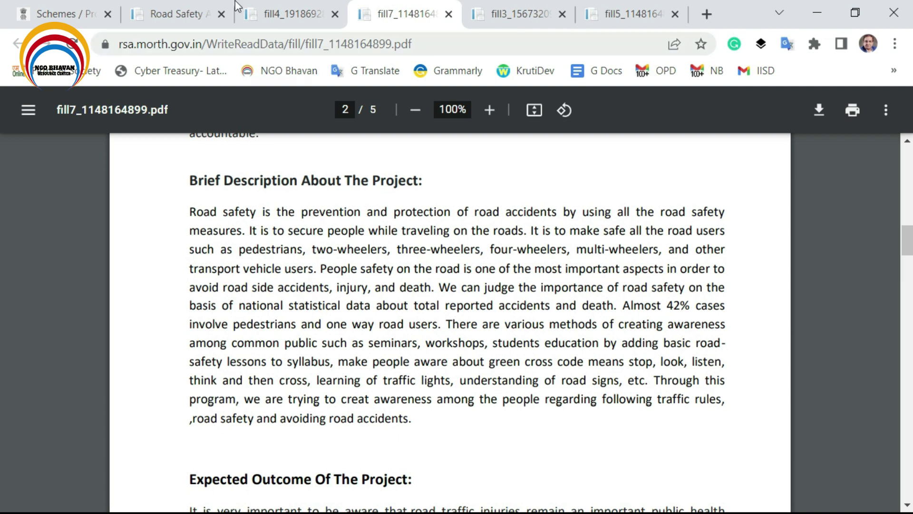
pyautogui.click(210, 16)
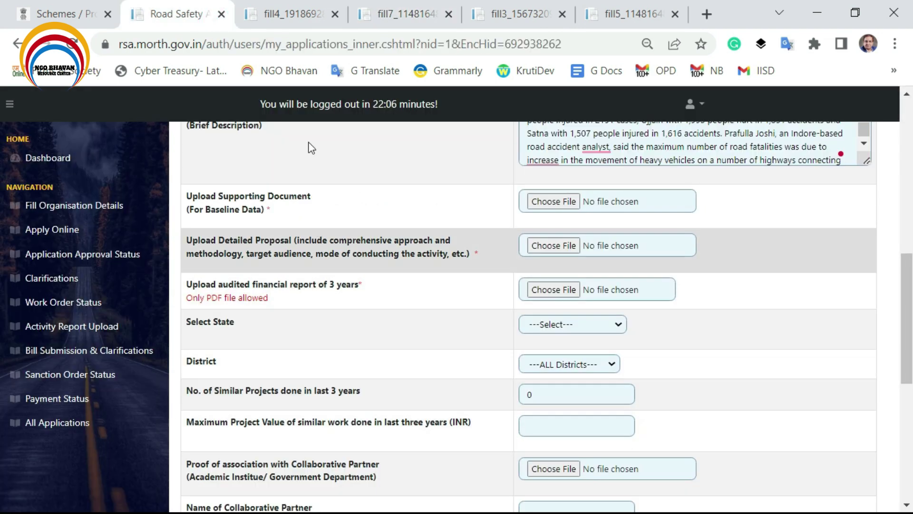
# Step: Read the proposal PDF fill7_1148164899.pdf from Expected Outcome Of The Project through Baseline Data to the location, duration, theme and cost details
pyautogui.click(390, 6)
pyautogui.scroll(-4, 234, 464)
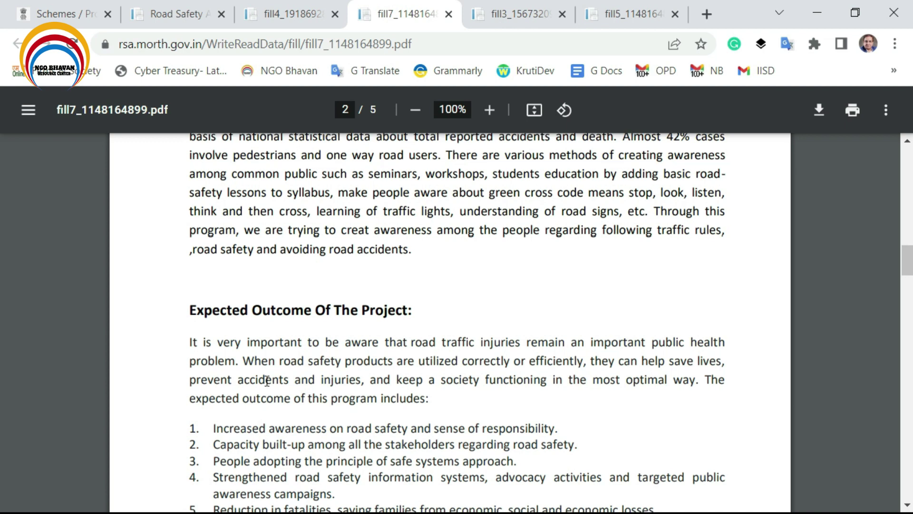
pyautogui.scroll(-2, 198, 326)
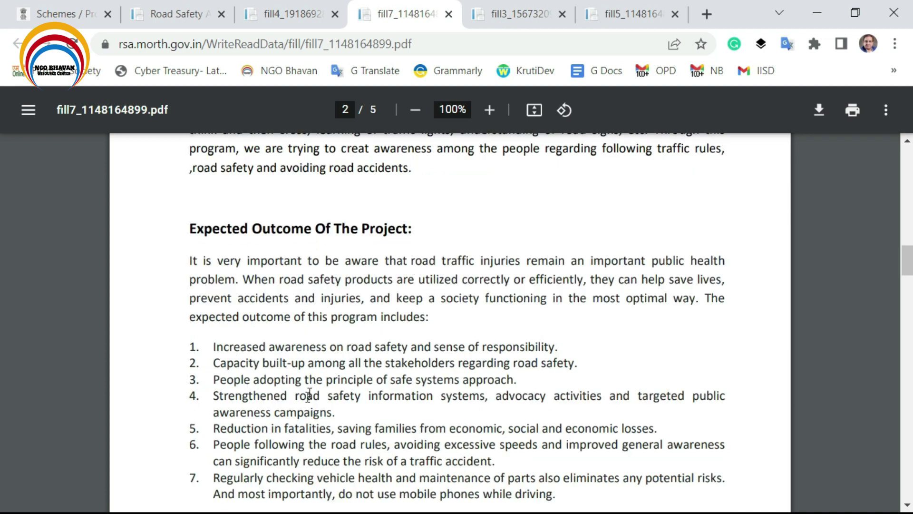
pyautogui.scroll(-7, 315, 387)
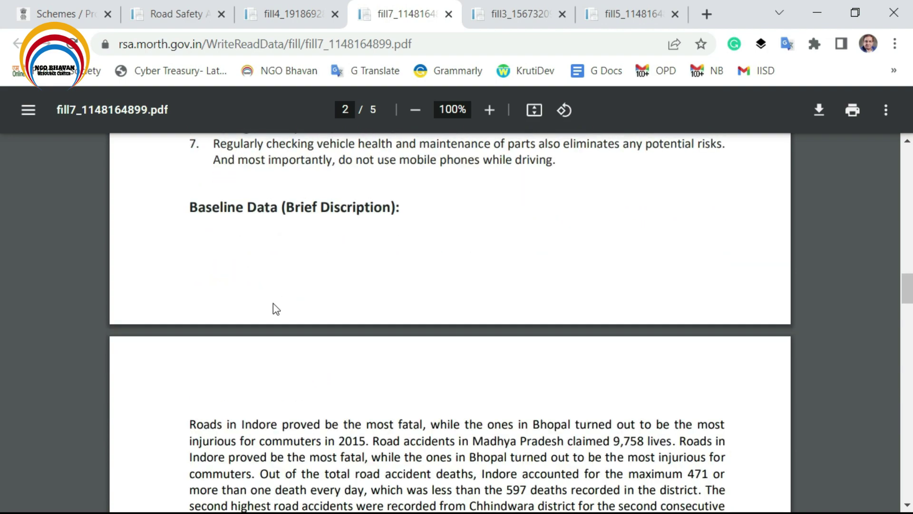
pyautogui.scroll(-5, 273, 307)
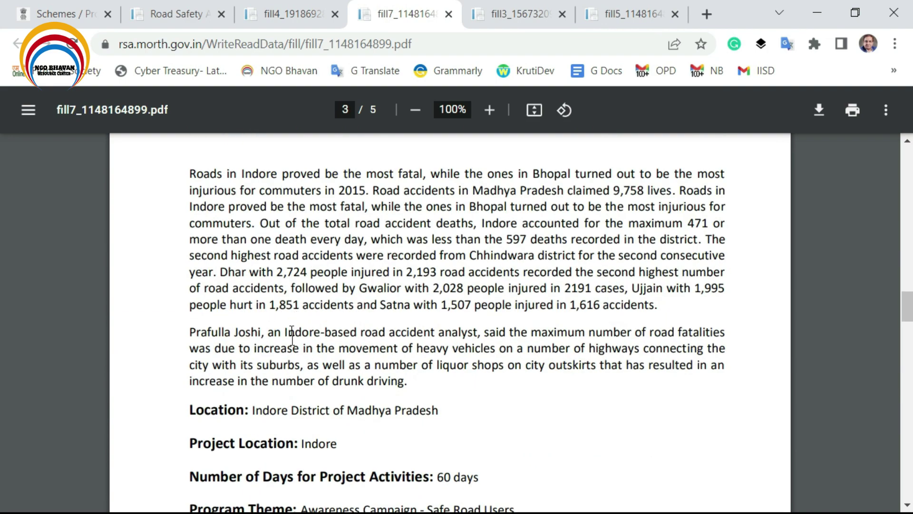
pyautogui.scroll(-2, 314, 357)
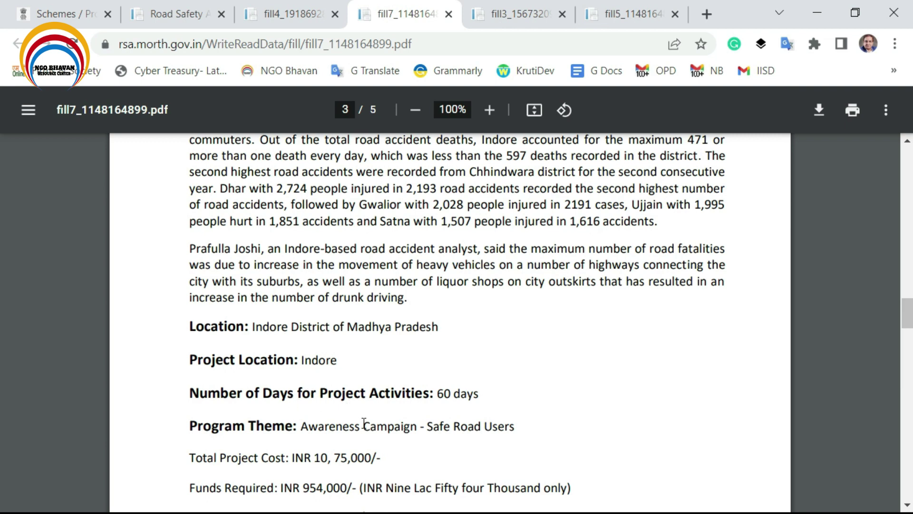
pyautogui.scroll(-2, 357, 422)
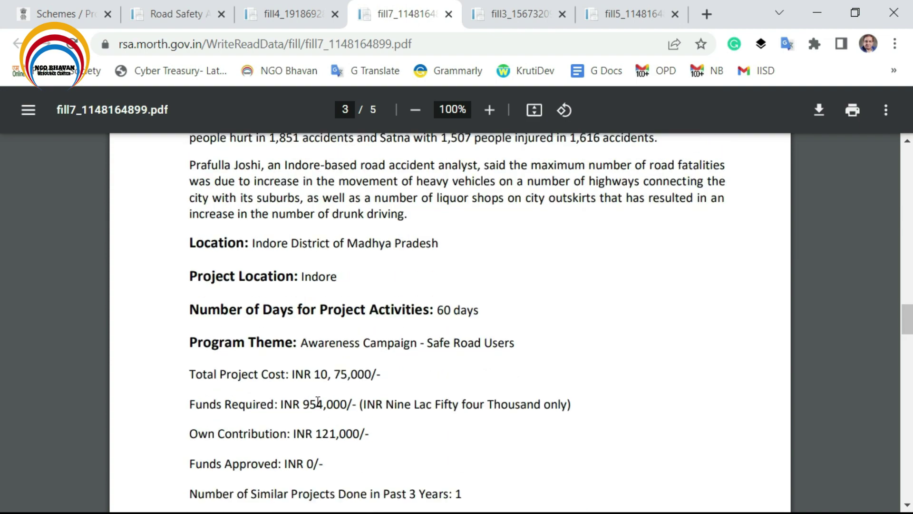
# Step: Check the form's selected program theme against the proposal, and review its funding, own contribution and similar-project entries
pyautogui.click(167, 7)
pyautogui.scroll(15, 590, 282)
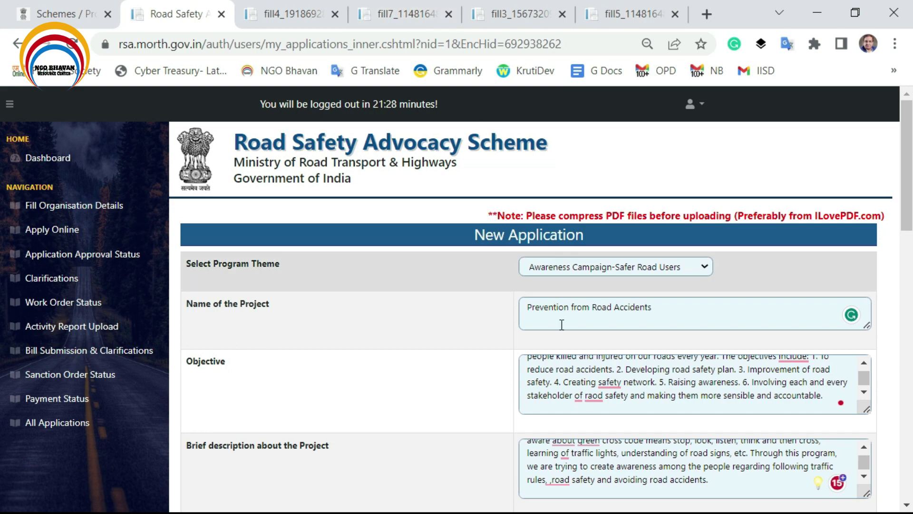
pyautogui.click(414, 14)
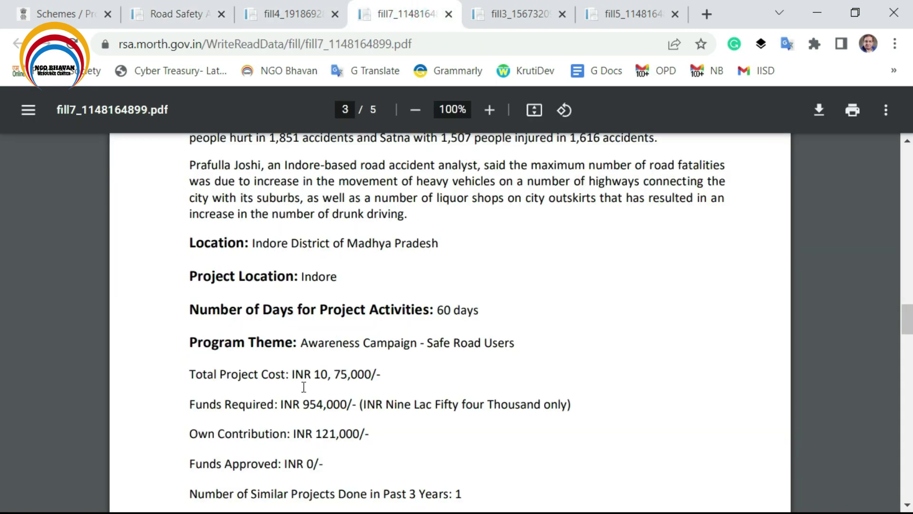
pyautogui.scroll(-3, 303, 387)
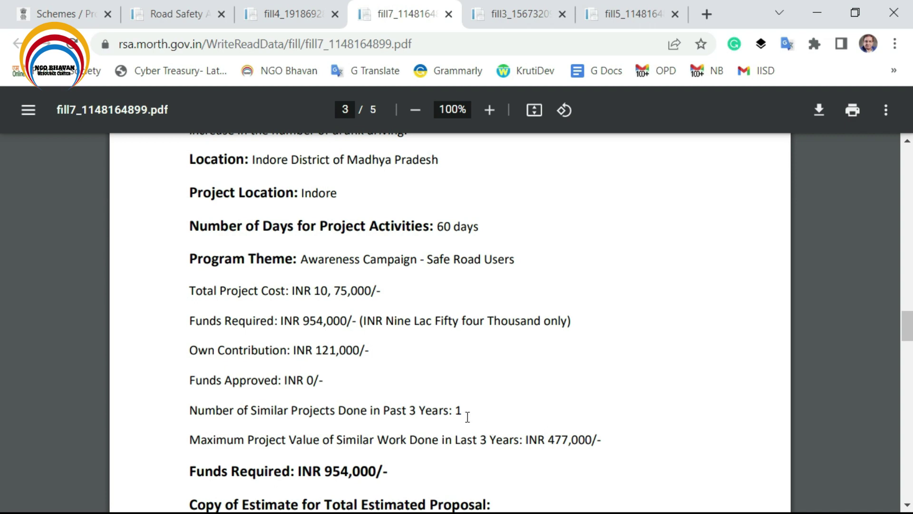
pyautogui.scroll(-2, 470, 415)
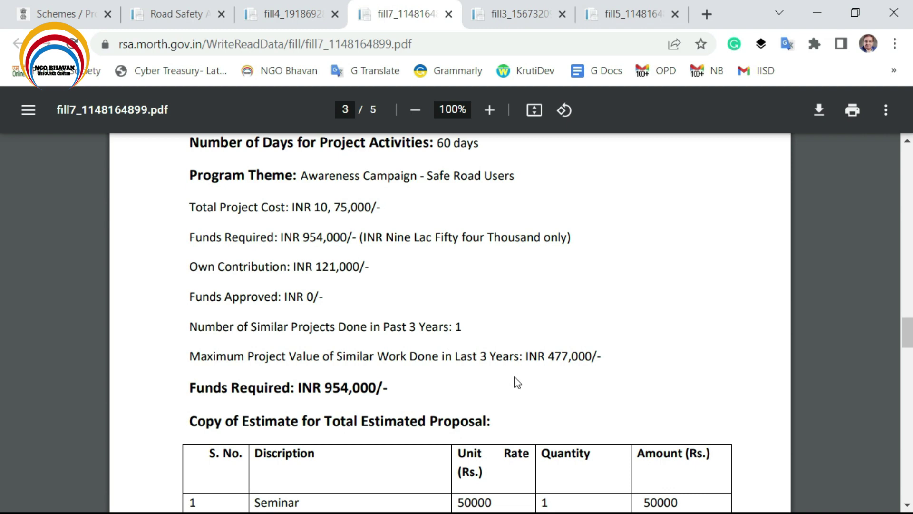
# Step: Skim the proposal's Copy of Estimate table down to the total cost statement and return to its Seminar row
pyautogui.scroll(-3, 516, 381)
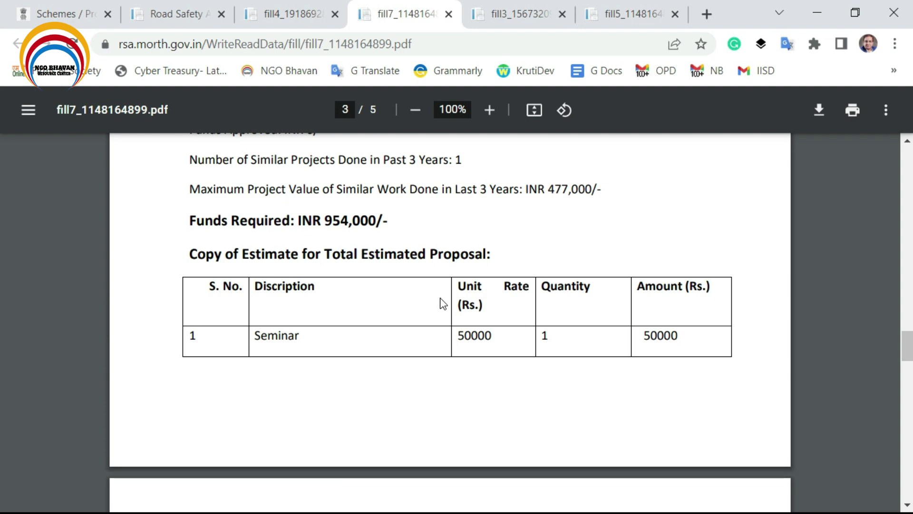
pyautogui.scroll(-1, 445, 304)
pyautogui.scroll(-2, 447, 308)
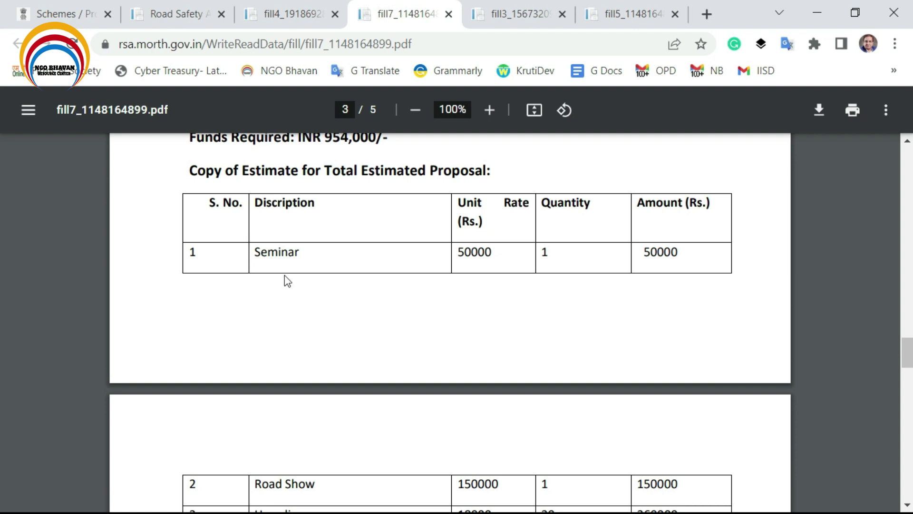
pyautogui.scroll(-15, 538, 379)
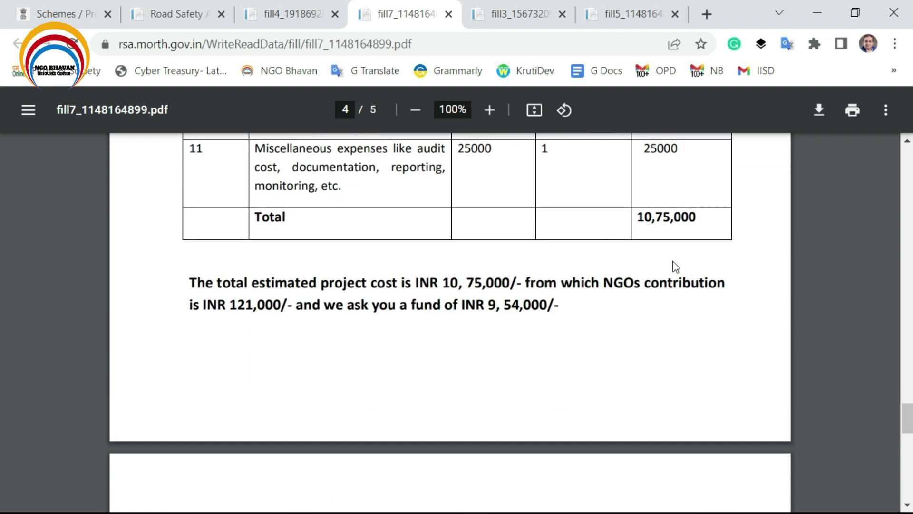
pyautogui.scroll(11, 600, 328)
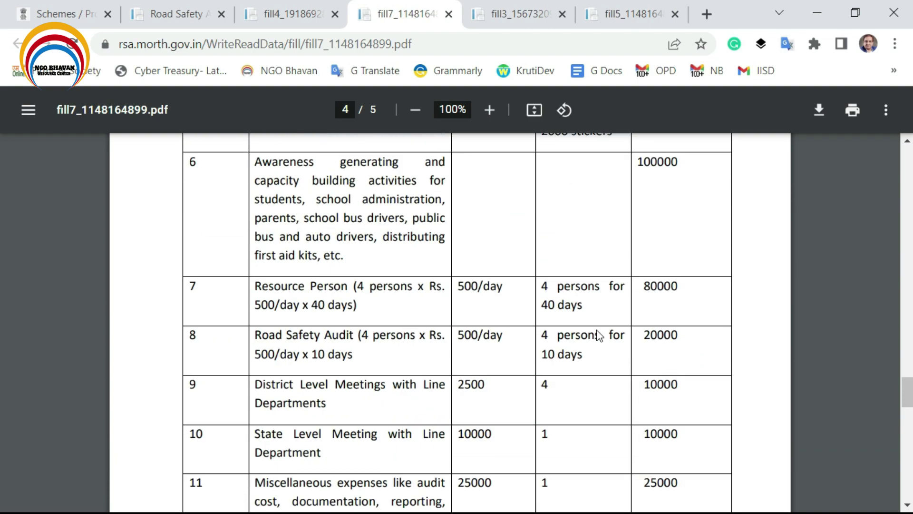
pyautogui.scroll(9, 589, 338)
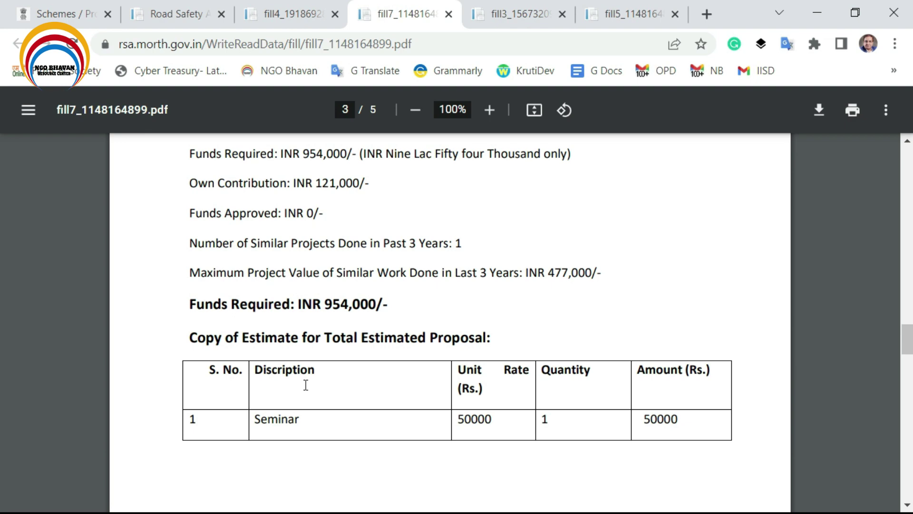
pyautogui.scroll(-2, 306, 385)
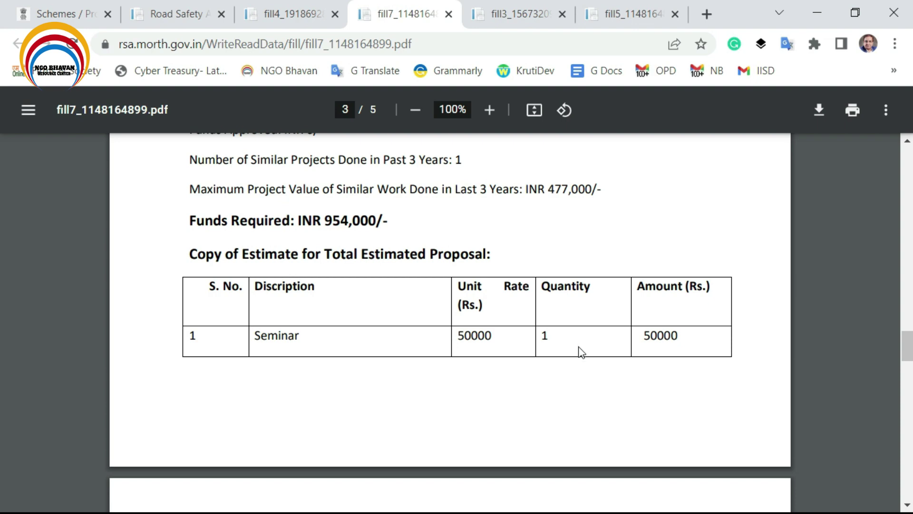
# Step: Examine the estimate items from Road Show to Miscellaneous expenses, including quantities and amounts, through to the total and contribution statement
pyautogui.scroll(-5, 671, 288)
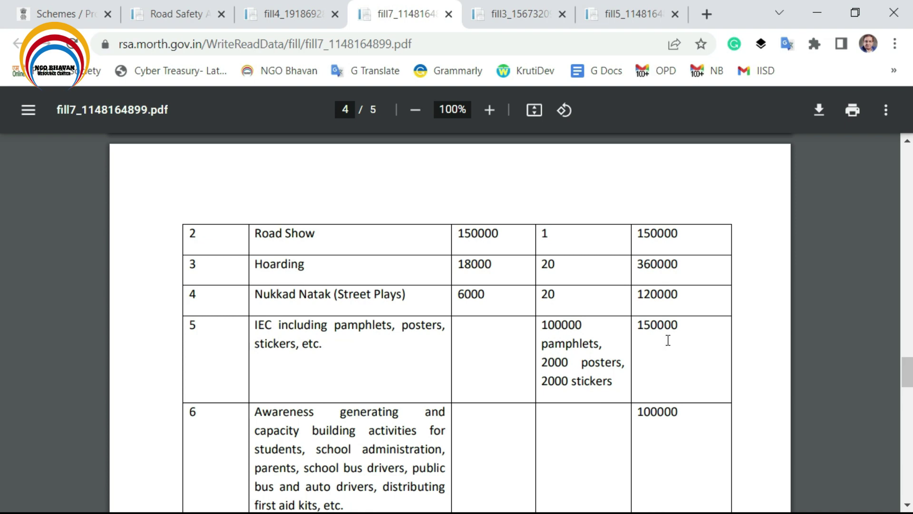
pyautogui.scroll(-4, 664, 352)
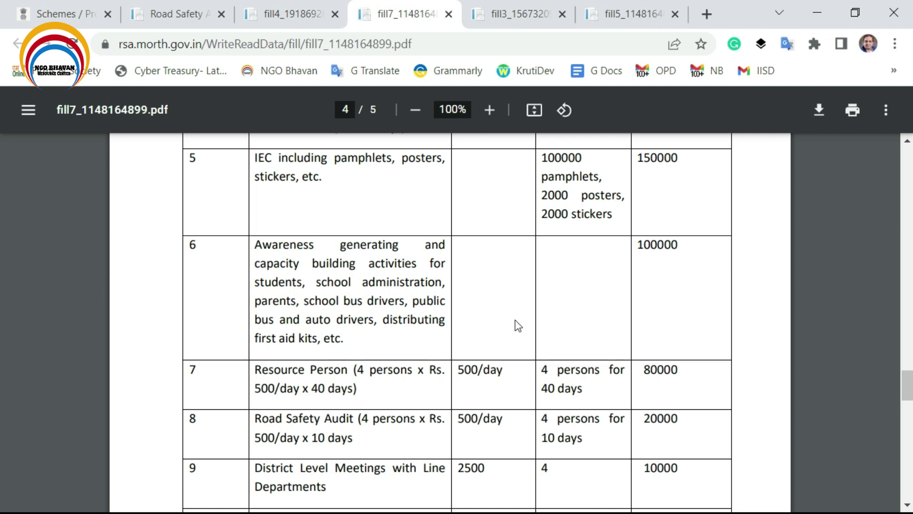
pyautogui.scroll(-2, 670, 328)
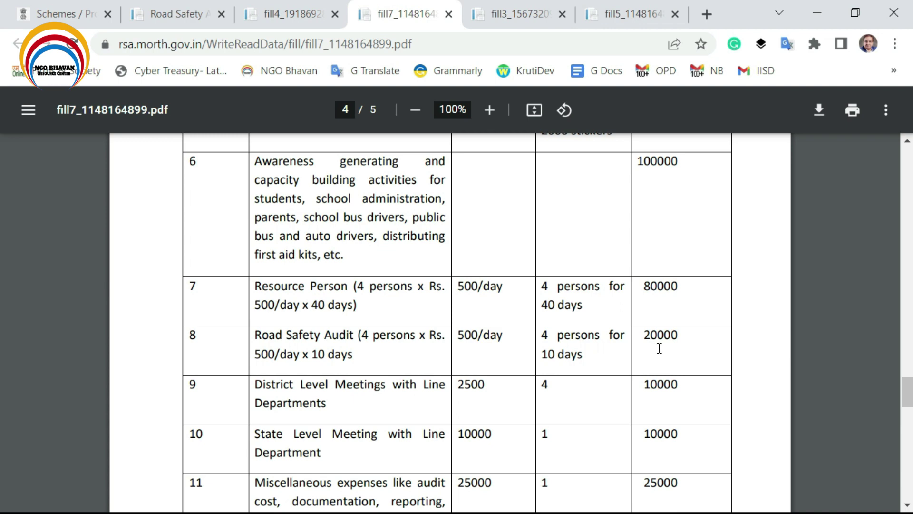
pyautogui.scroll(-7, 665, 356)
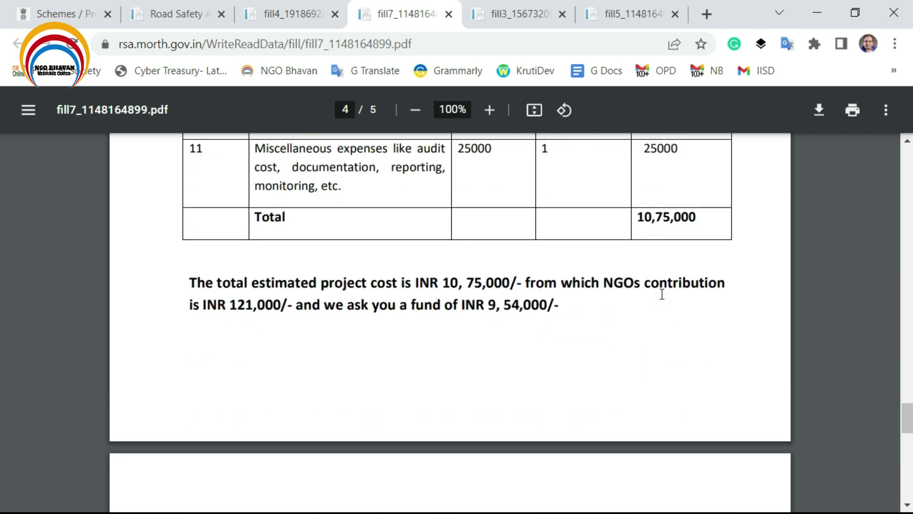
pyautogui.scroll(4, 663, 298)
pyautogui.scroll(3, 666, 304)
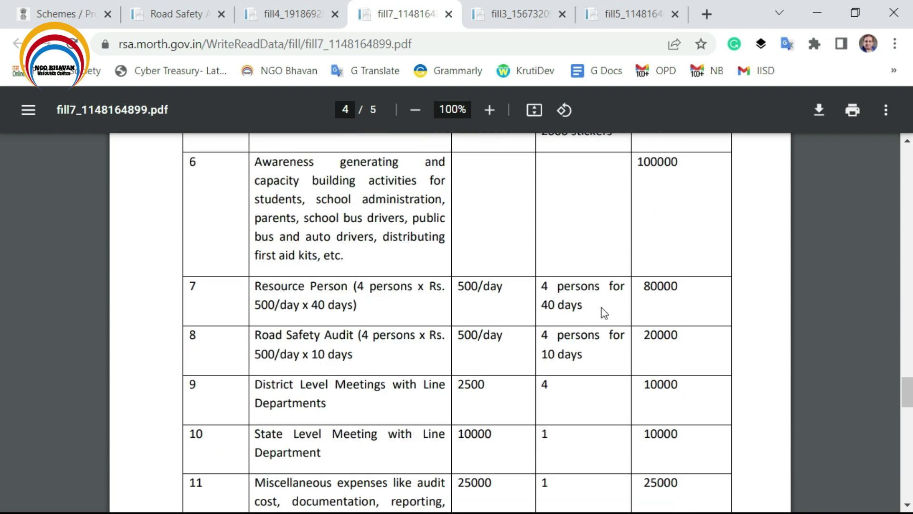
pyautogui.scroll(-2, 256, 352)
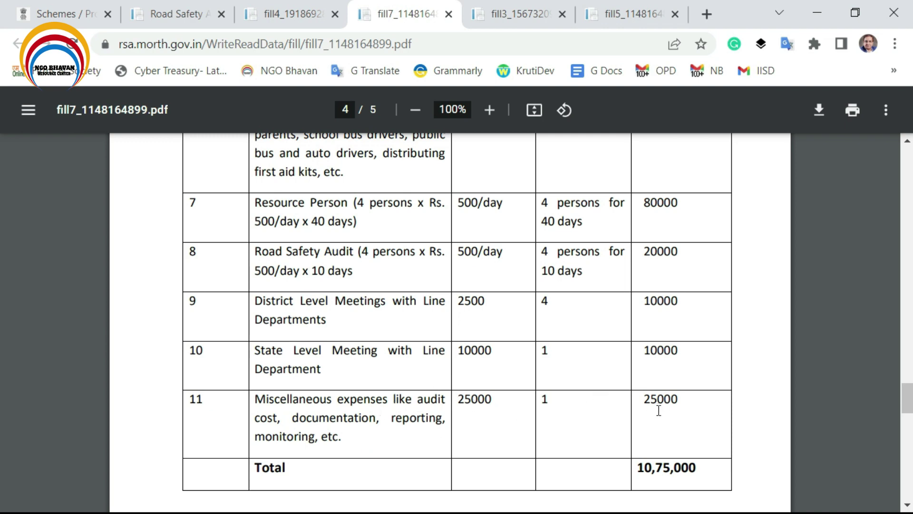
pyautogui.scroll(-5, 604, 382)
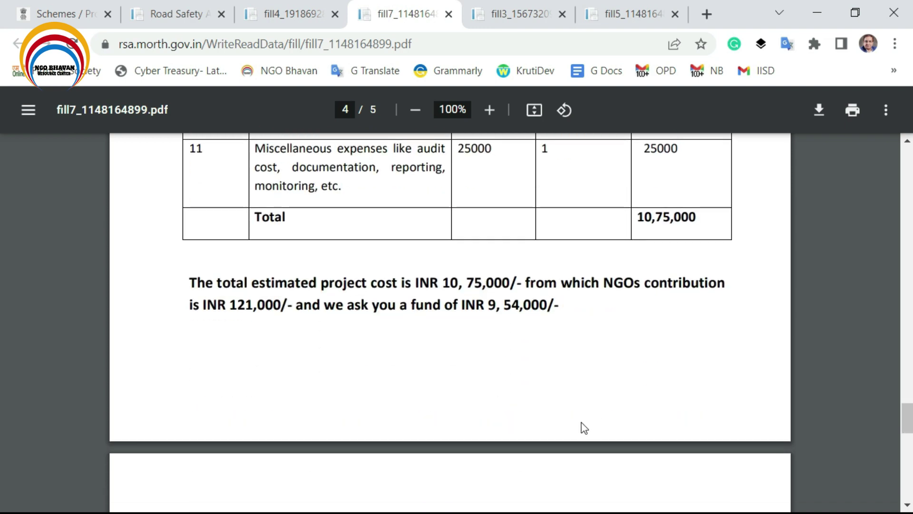
# Step: Check the closing Safe System paragraph on page 5 of the proposal and go back to the Objective section
pyautogui.scroll(-9, 584, 425)
pyautogui.scroll(2, 580, 426)
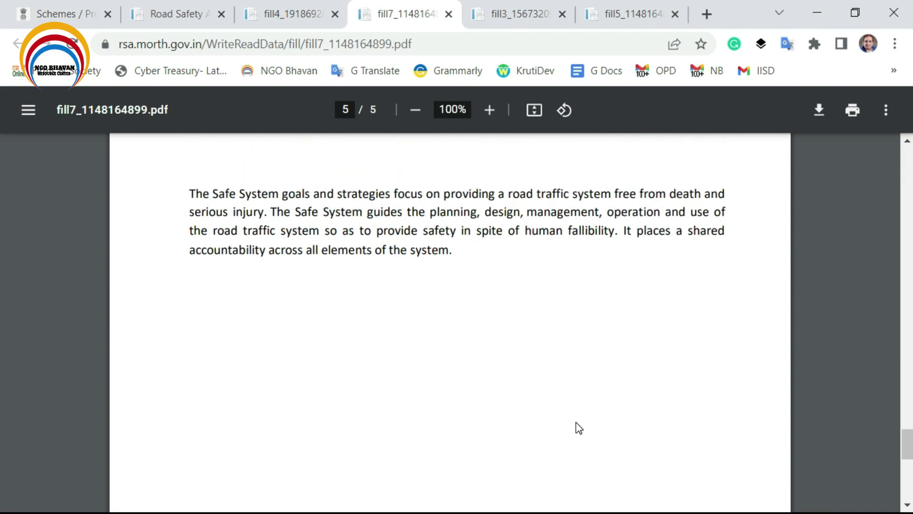
pyautogui.scroll(20, 575, 425)
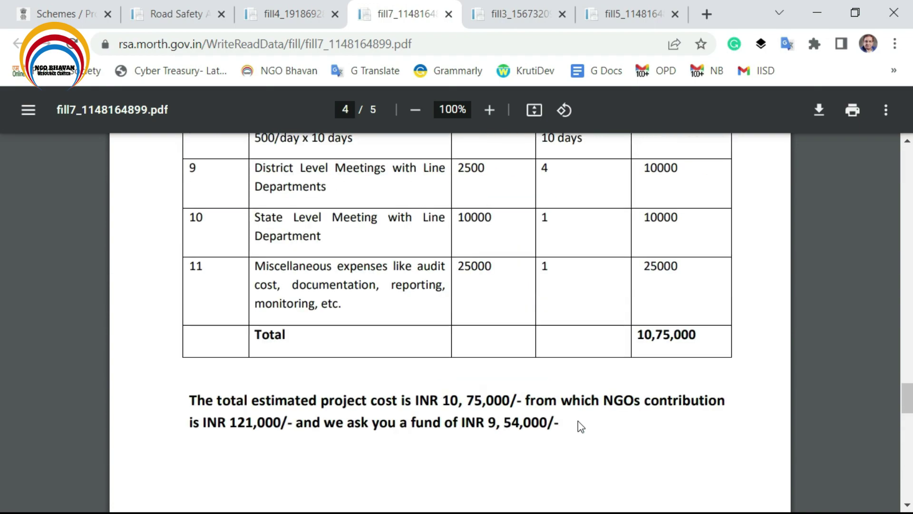
pyautogui.scroll(15, 583, 406)
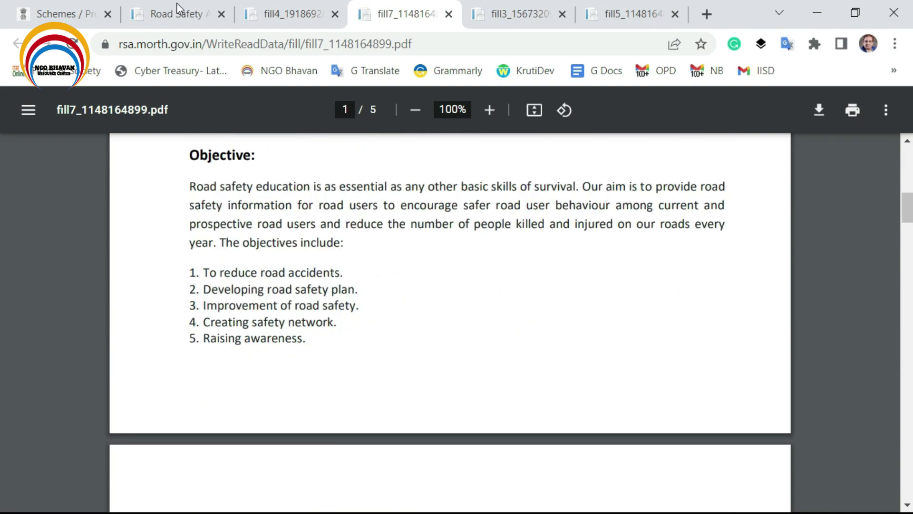
# Step: Return to the application form and choose MADHYA PRADESH as the state where the activity would be done
pyautogui.click(176, 14)
pyautogui.scroll(-3, 488, 337)
pyautogui.scroll(-2, 619, 371)
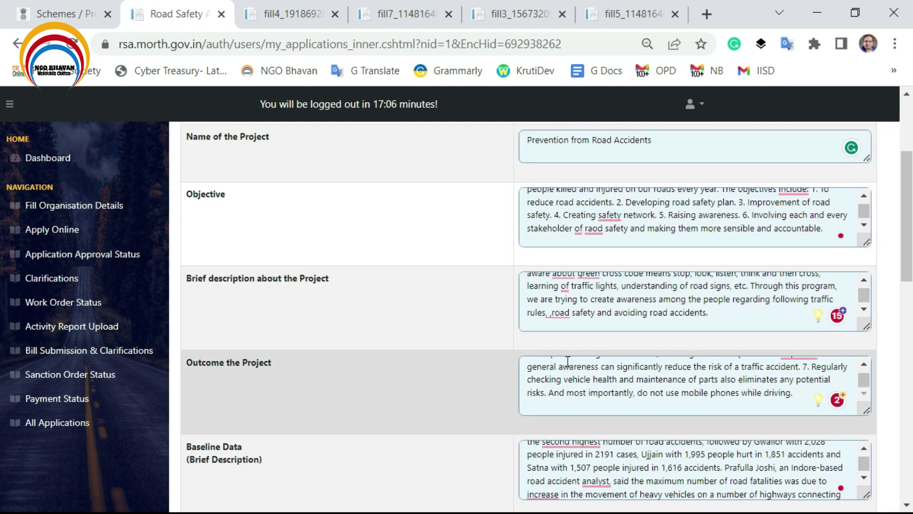
pyautogui.scroll(-3, 619, 370)
pyautogui.scroll(-3, 650, 382)
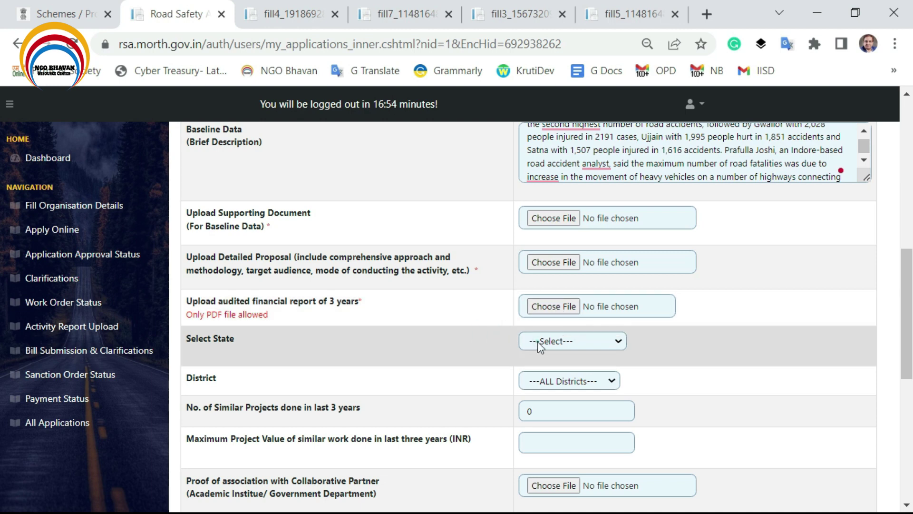
pyautogui.click(542, 341)
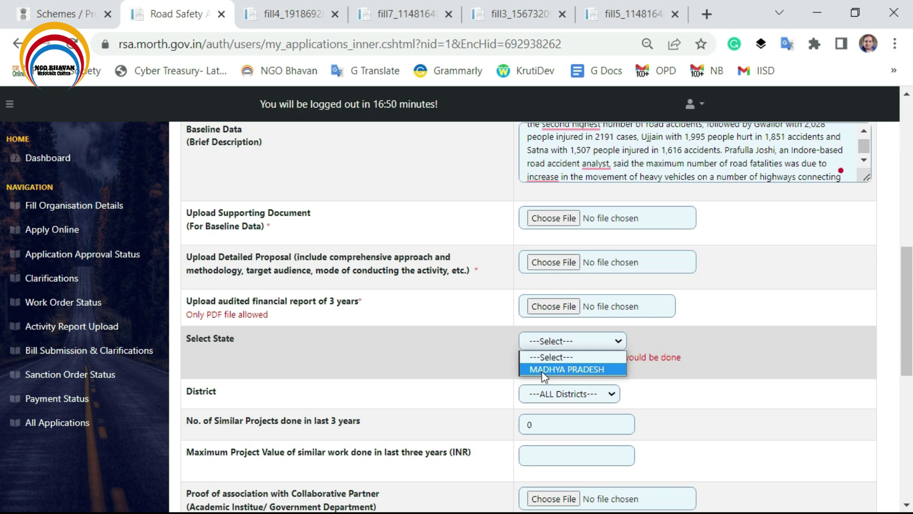
pyautogui.click(541, 371)
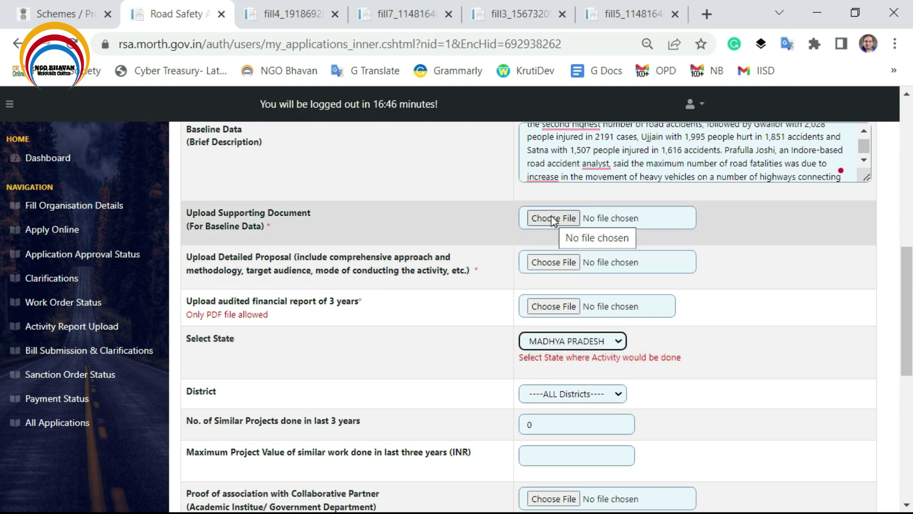
# Step: Start choosing the baseline data supporting document and browse through Projet 2022 and Road Safety 2022 to the Buniyad Educational Society, Indore folder
pyautogui.click(552, 219)
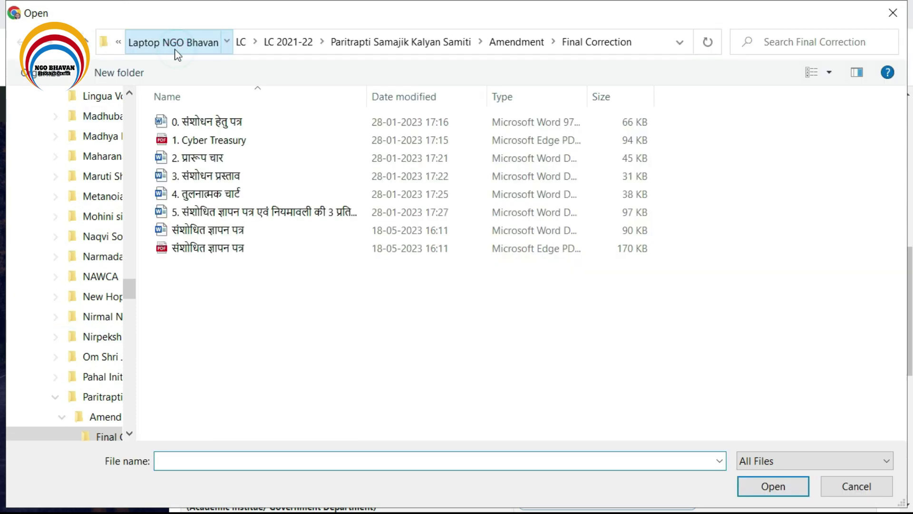
pyautogui.click(175, 46)
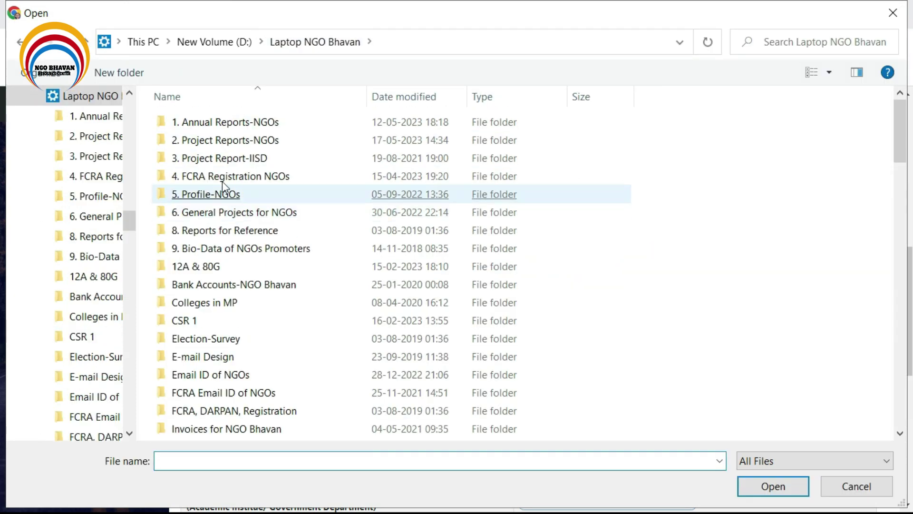
pyautogui.doubleClick(214, 141)
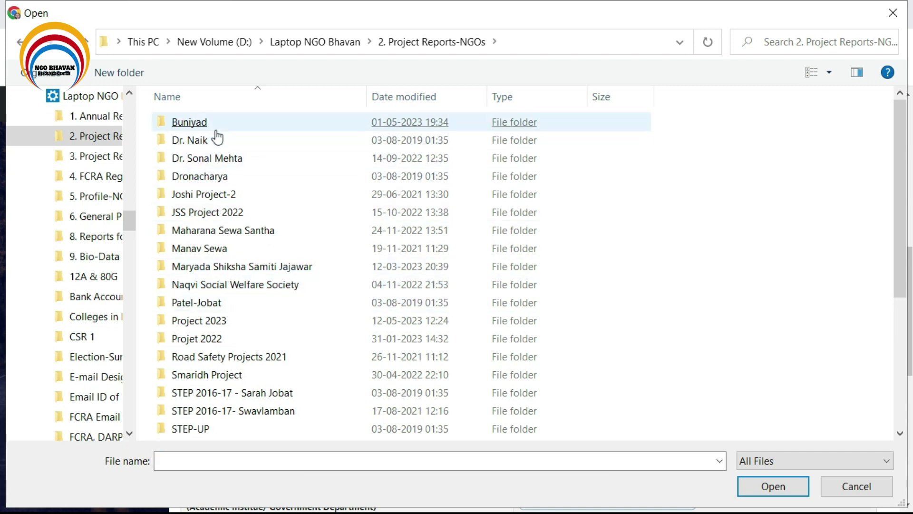
pyautogui.click(214, 336)
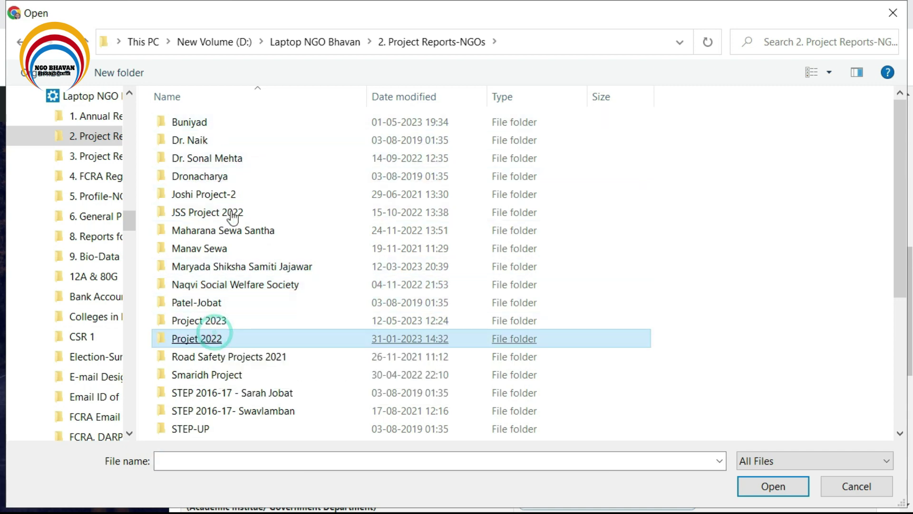
pyautogui.click(204, 177)
pyautogui.doubleClick(213, 177)
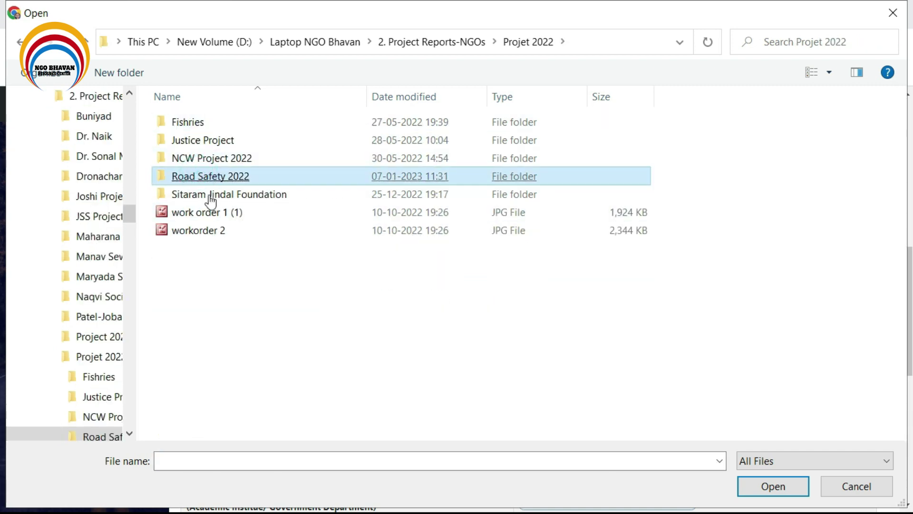
pyautogui.click(212, 139)
pyautogui.doubleClick(209, 140)
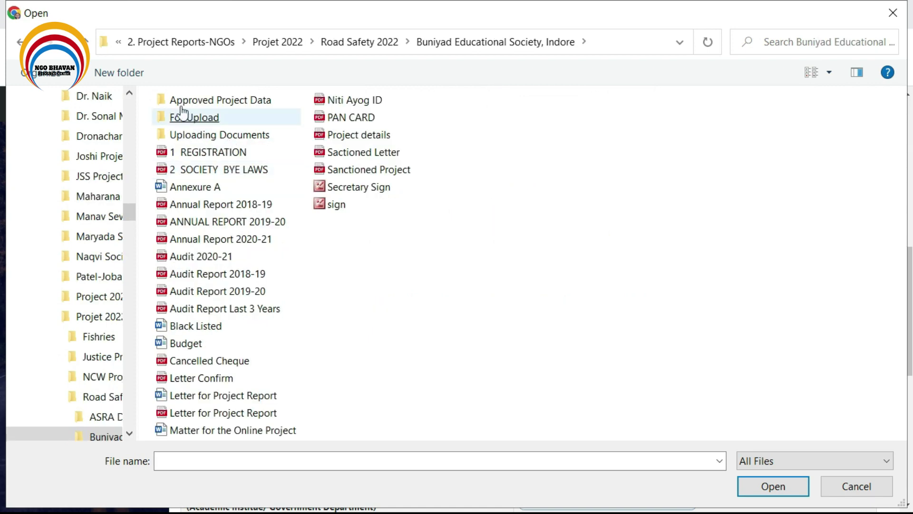
# Step: Check the For Upload and Upload folders, and attach the Supportingdocuments PDF from Uploading Documents as the baseline data supporting document
pyautogui.doubleClick(179, 117)
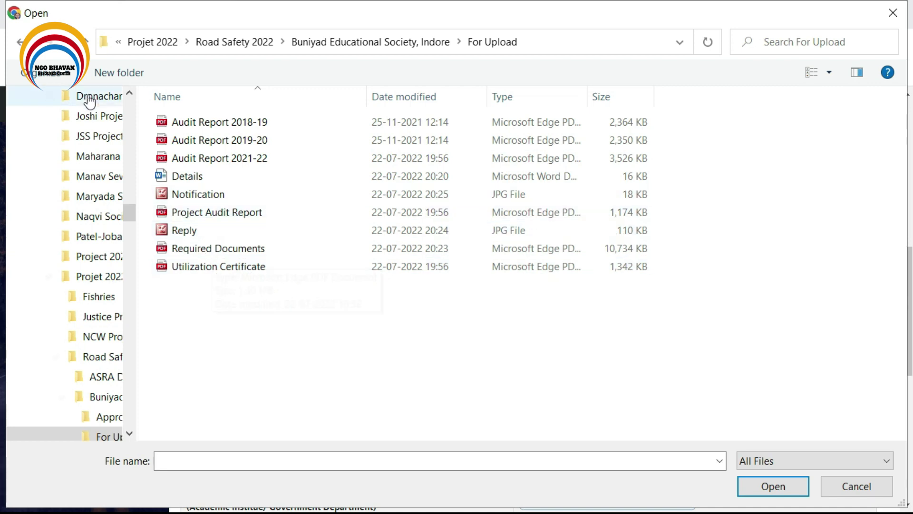
pyautogui.click(86, 41)
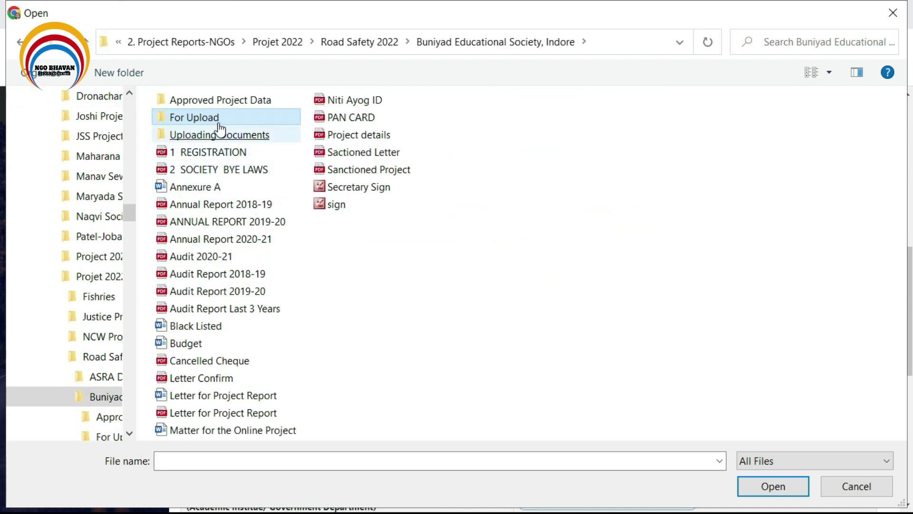
pyautogui.doubleClick(218, 135)
pyautogui.doubleClick(215, 125)
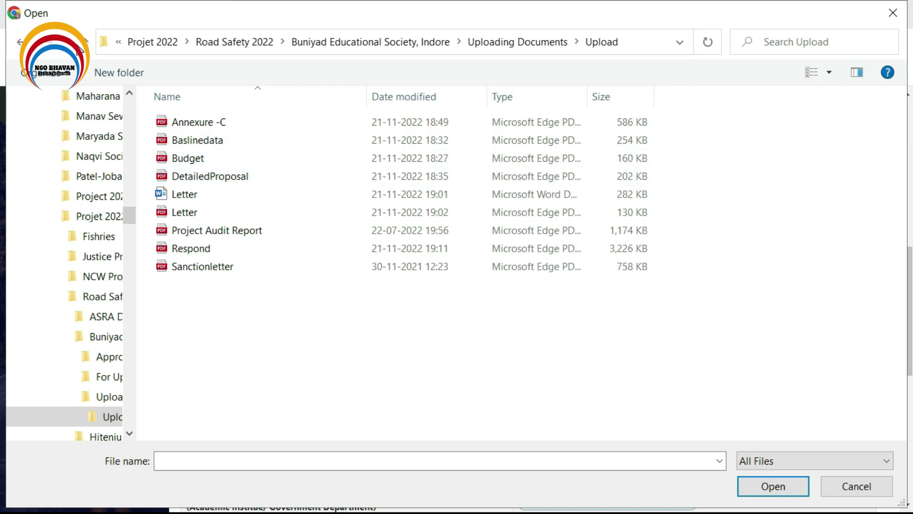
pyautogui.click(84, 42)
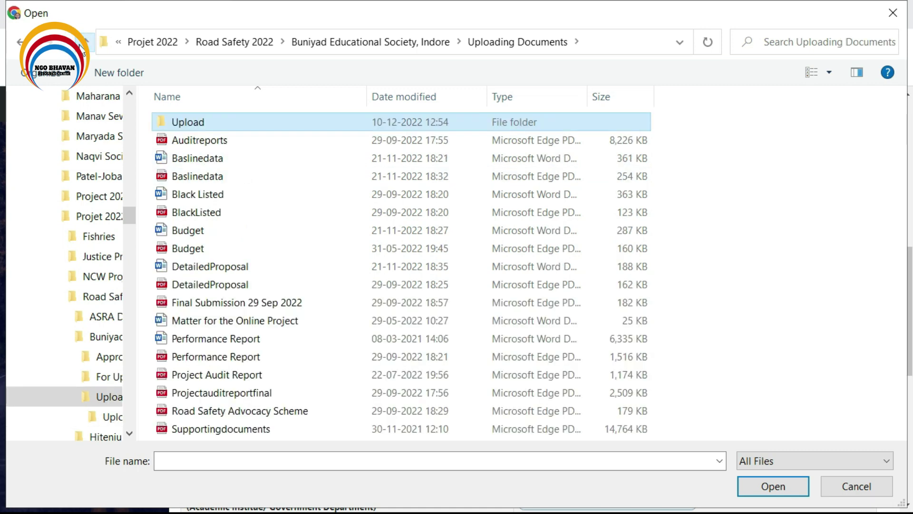
pyautogui.doubleClick(240, 430)
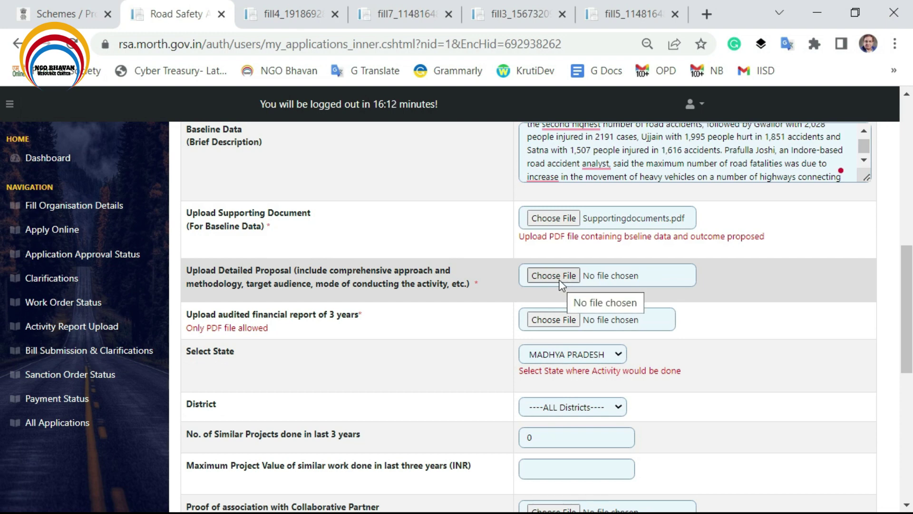
# Step: Attach the Supportingdocuments PDF as the detailed proposal and Project Audit Report as the audited financial report of 3 years
pyautogui.click(560, 281)
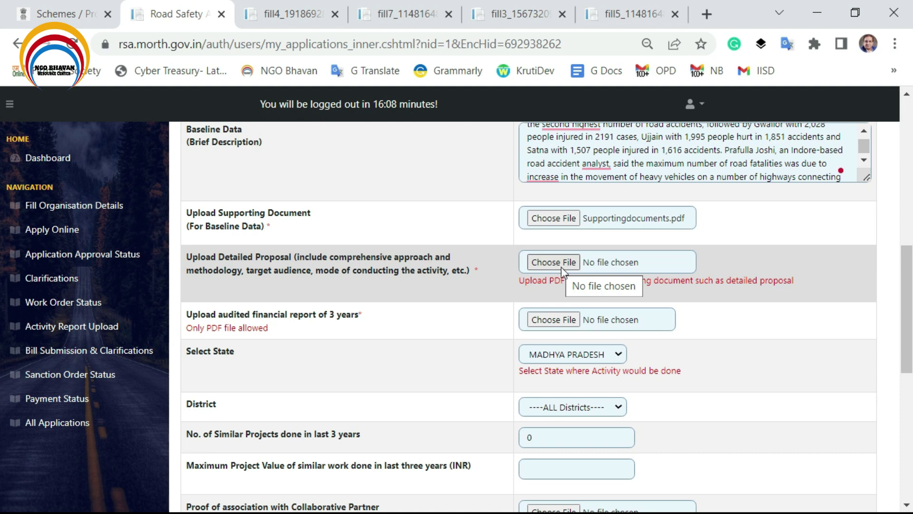
pyautogui.click(557, 262)
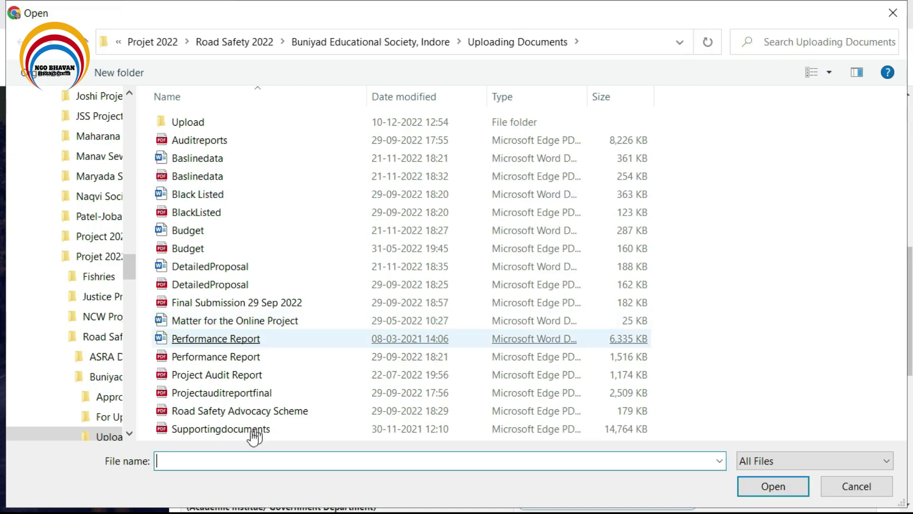
pyautogui.doubleClick(255, 431)
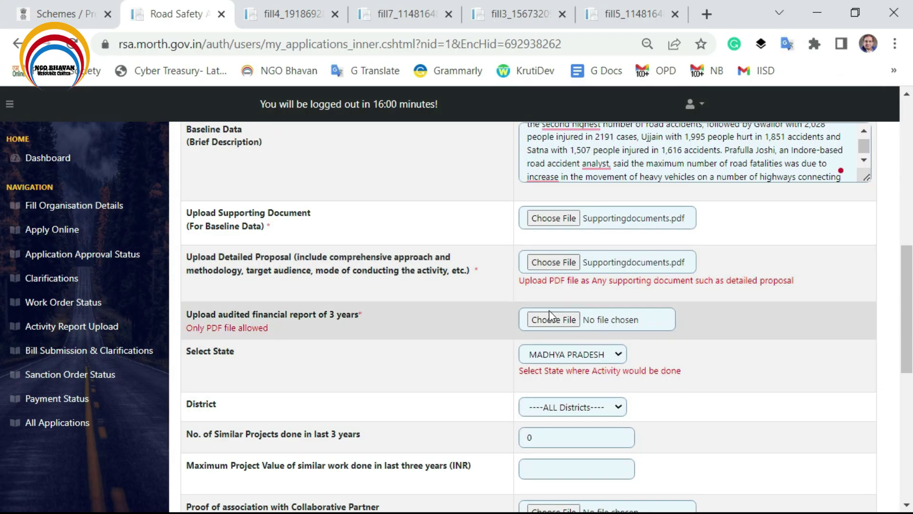
pyautogui.click(552, 317)
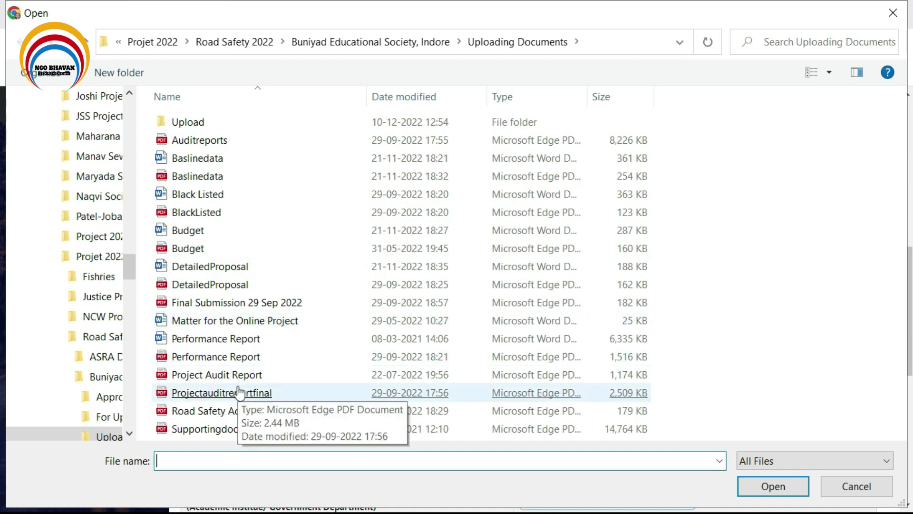
pyautogui.doubleClick(221, 375)
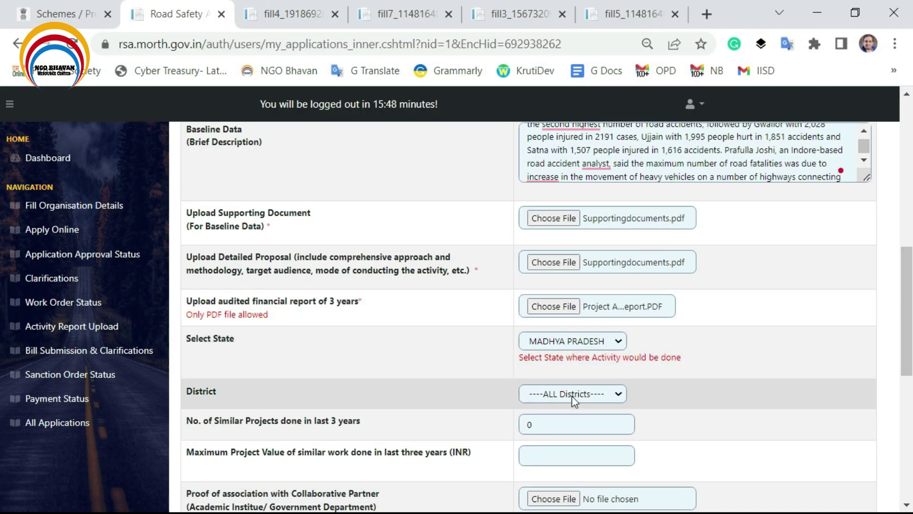
# Step: Set the district to INDORE and the number of similar projects done in the last 3 years to 1
pyautogui.click(572, 395)
pyautogui.press('i')
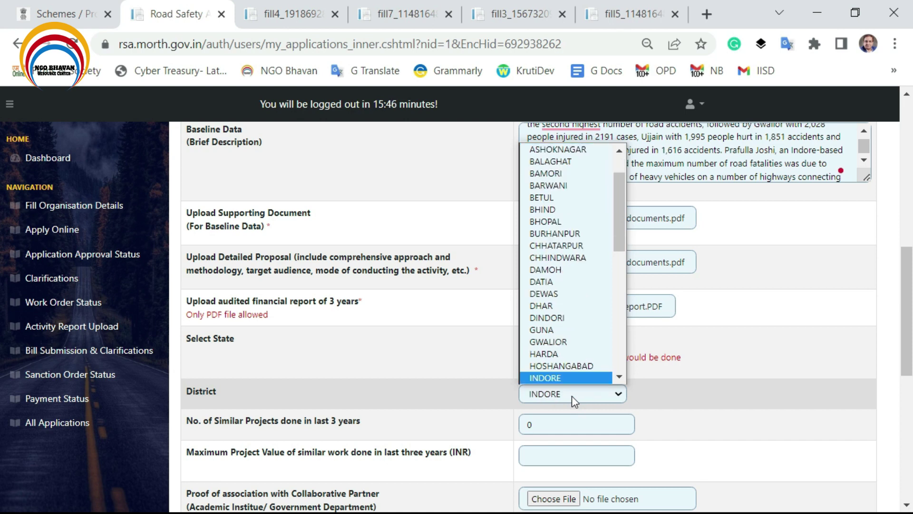
pyautogui.press('Return')
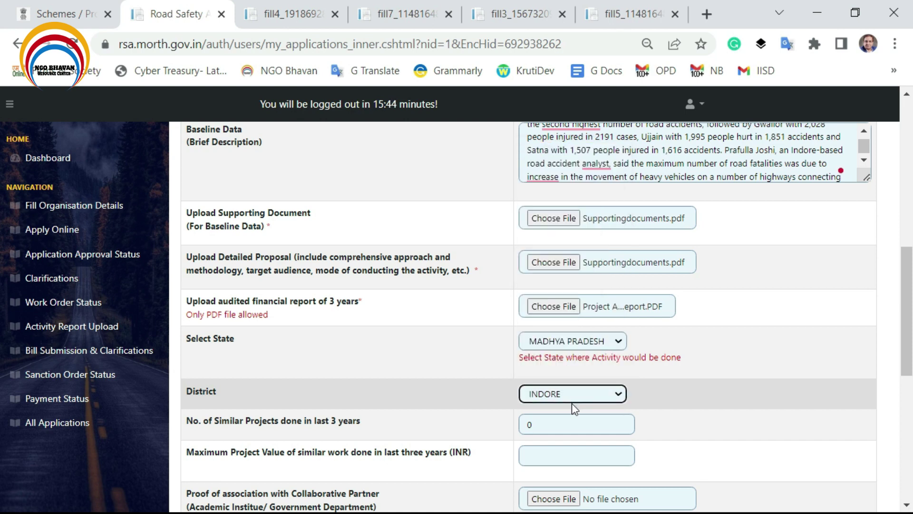
pyautogui.scroll(-2, 572, 403)
pyautogui.click(573, 345)
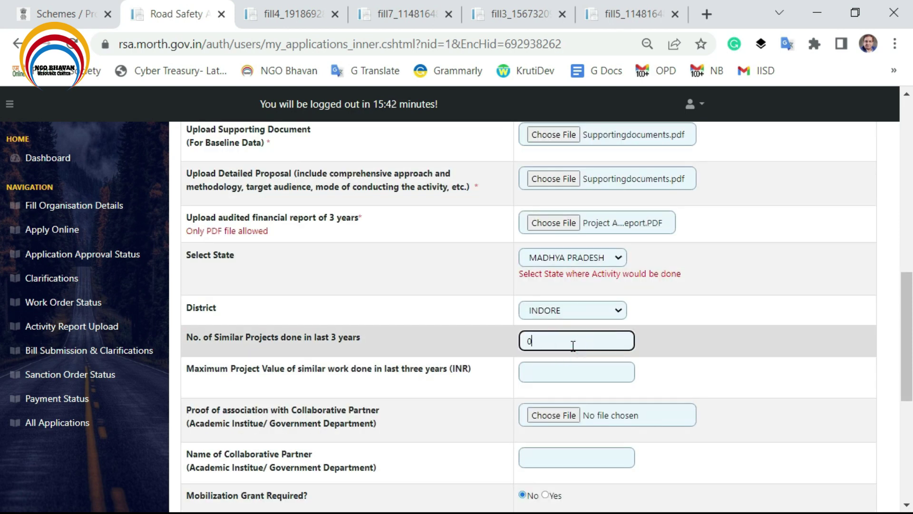
pyautogui.press('BackSpace')
pyautogui.write('1')
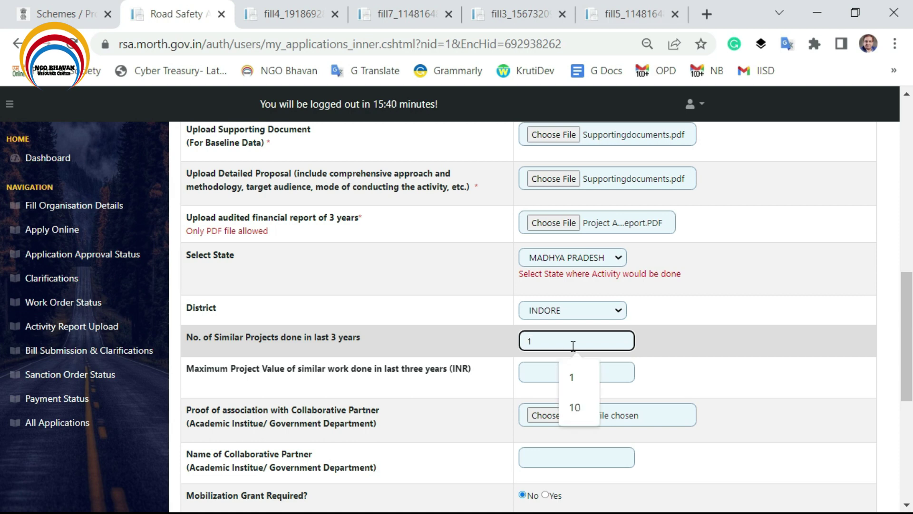
pyautogui.click(687, 343)
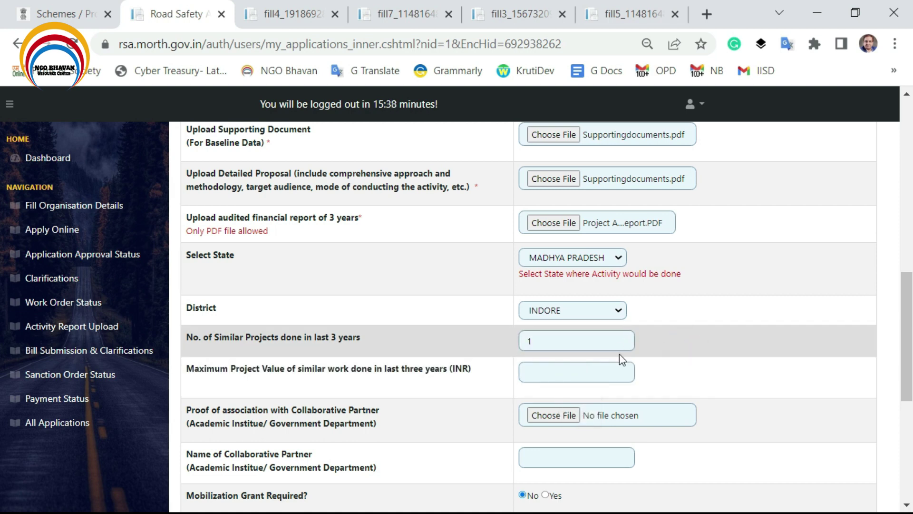
# Step: Enter 150000 as the maximum project value of similar work done in the last three years
pyautogui.click(599, 367)
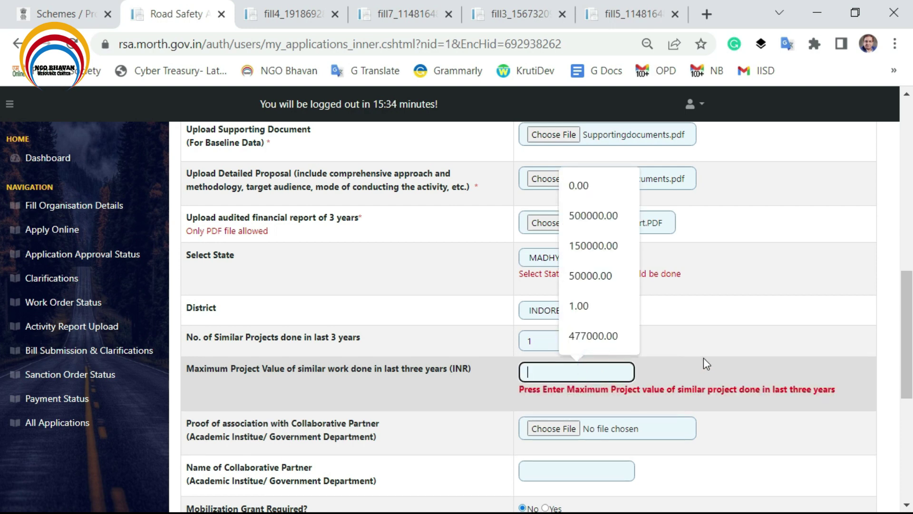
pyautogui.click(556, 379)
pyautogui.write('15')
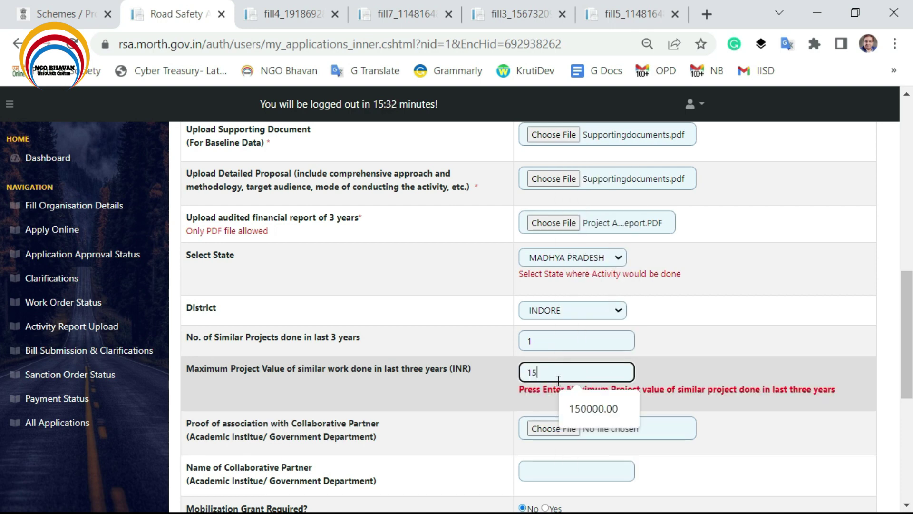
pyautogui.write('0000')
pyautogui.click(670, 340)
# Step: Attach Supportingdocuments as proof of association with the collaborative partner and name the partner as Ministry of Road Transport and Highways
pyautogui.scroll(-2, 666, 342)
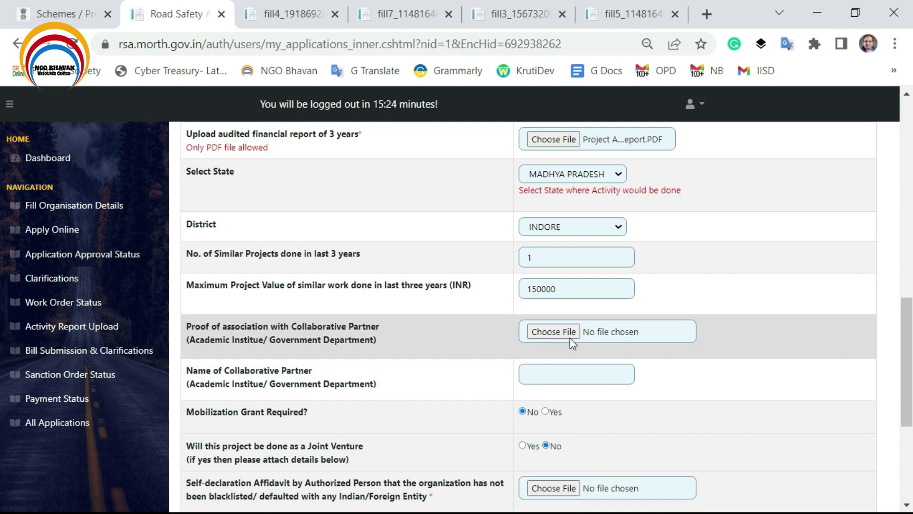
pyautogui.click(540, 335)
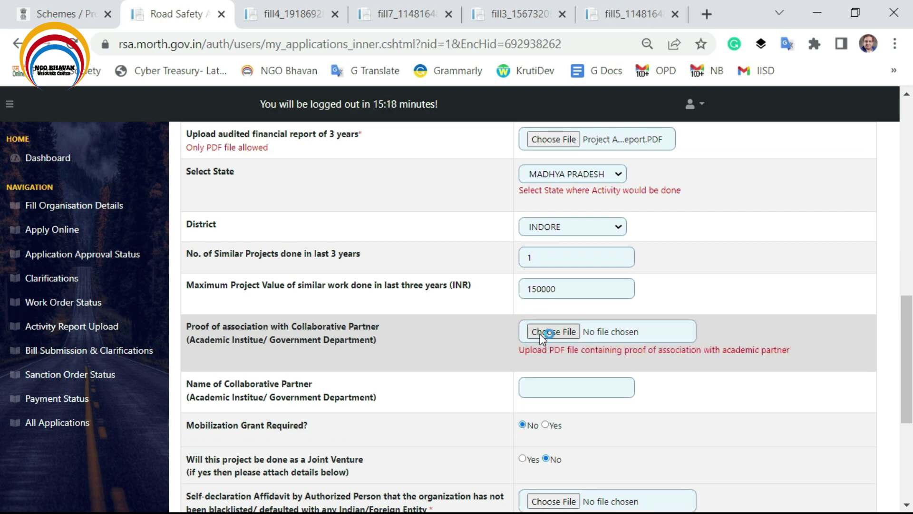
pyautogui.click(540, 334)
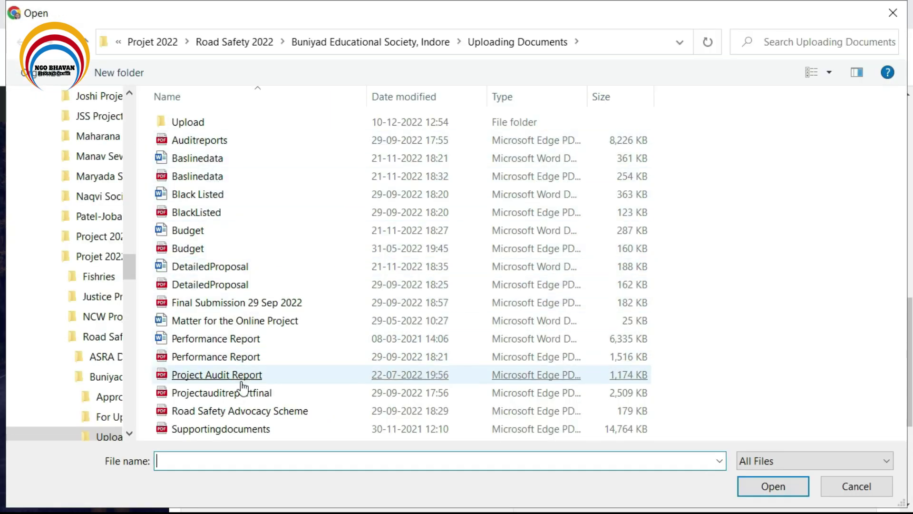
pyautogui.doubleClick(241, 428)
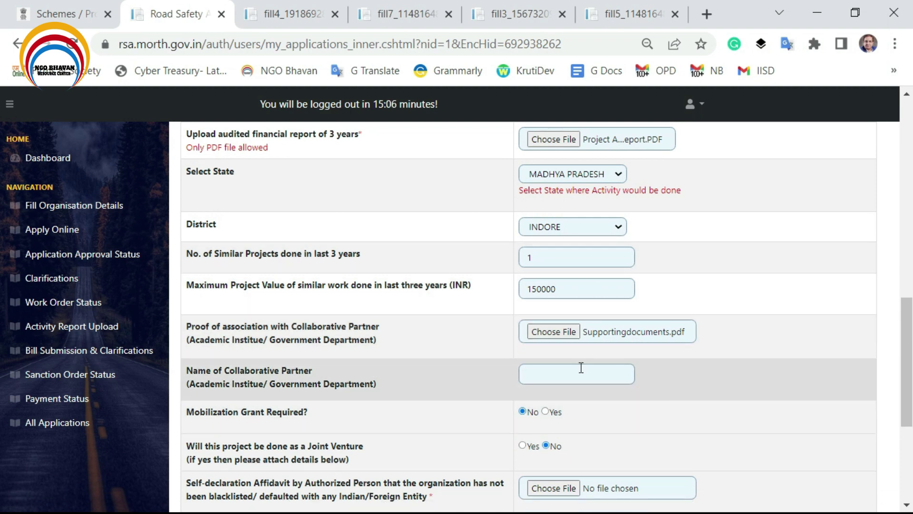
pyautogui.click(580, 367)
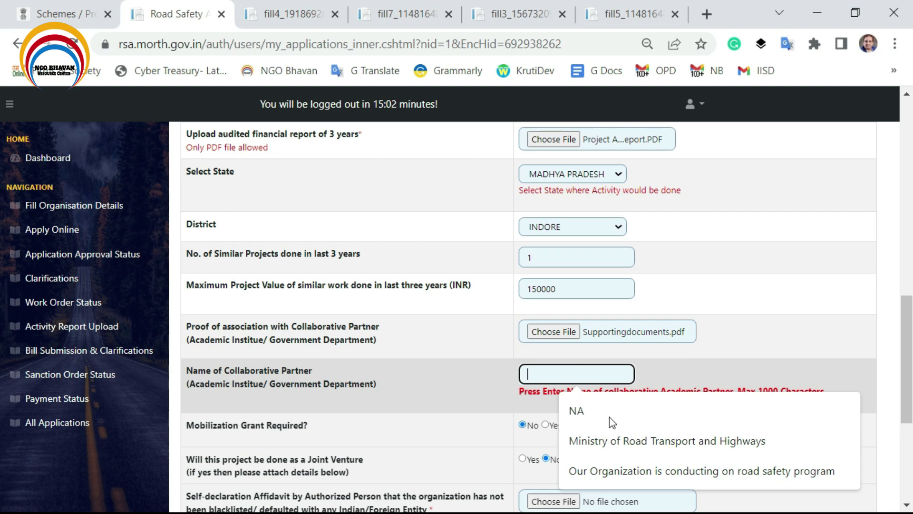
pyautogui.click(624, 438)
# Step: Open the fill3 sample PDF and examine the self-declaration affidavit's non-blacklisting wording, date and authorised signature
pyautogui.scroll(-2, 516, 343)
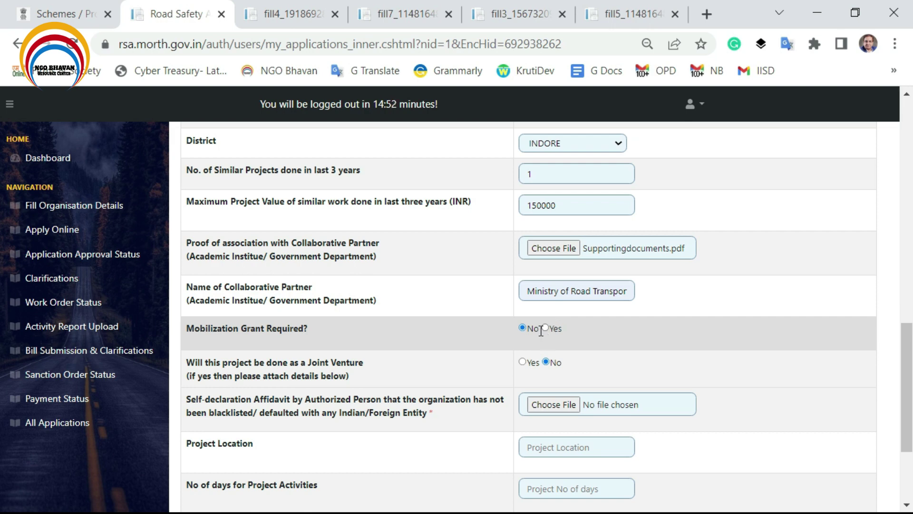
pyautogui.scroll(-2, 489, 342)
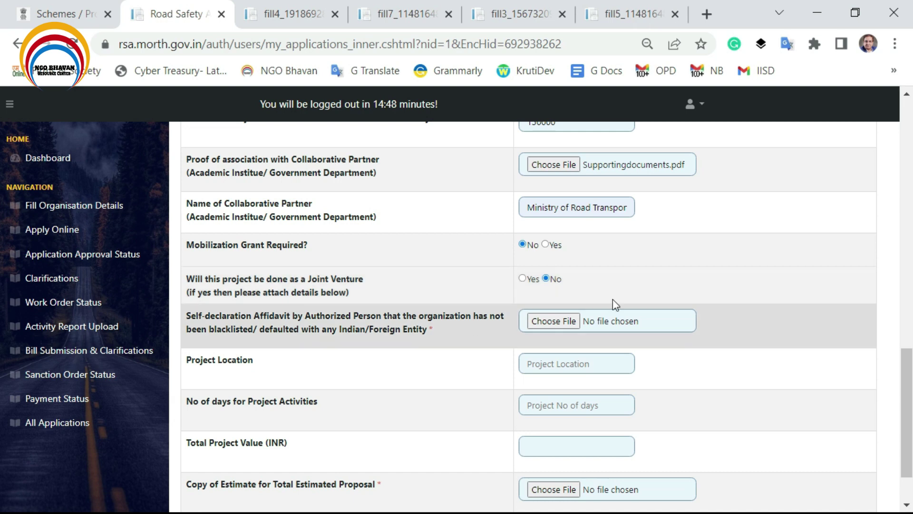
pyautogui.click(638, 255)
pyautogui.click(519, 14)
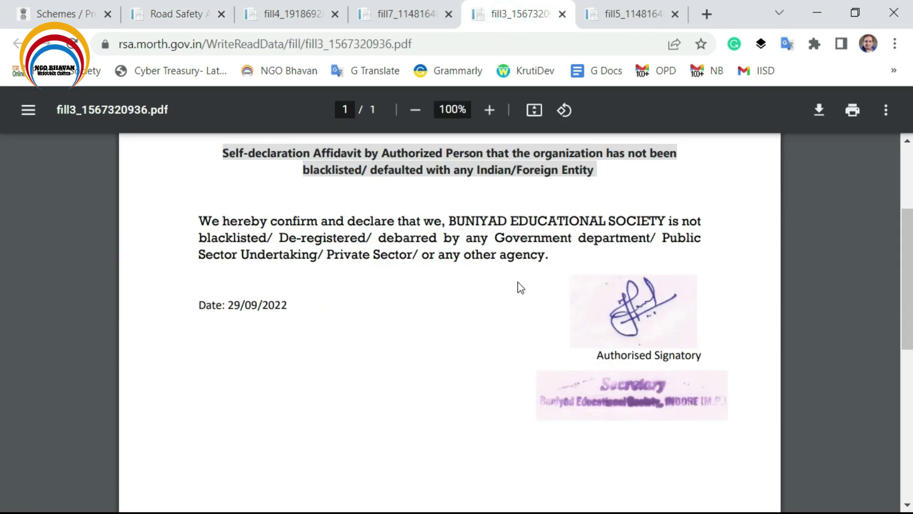
pyautogui.scroll(3, 521, 288)
pyautogui.scroll(-2, 515, 290)
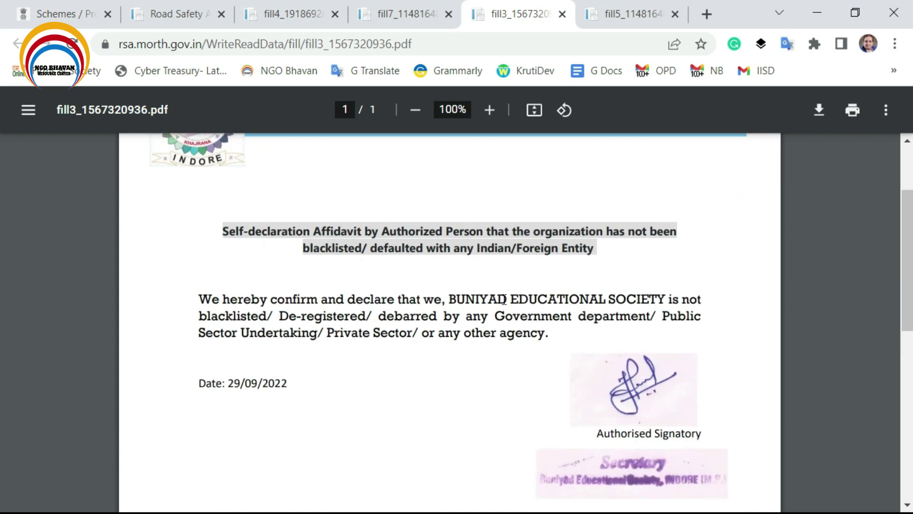
pyautogui.scroll(-2, 504, 300)
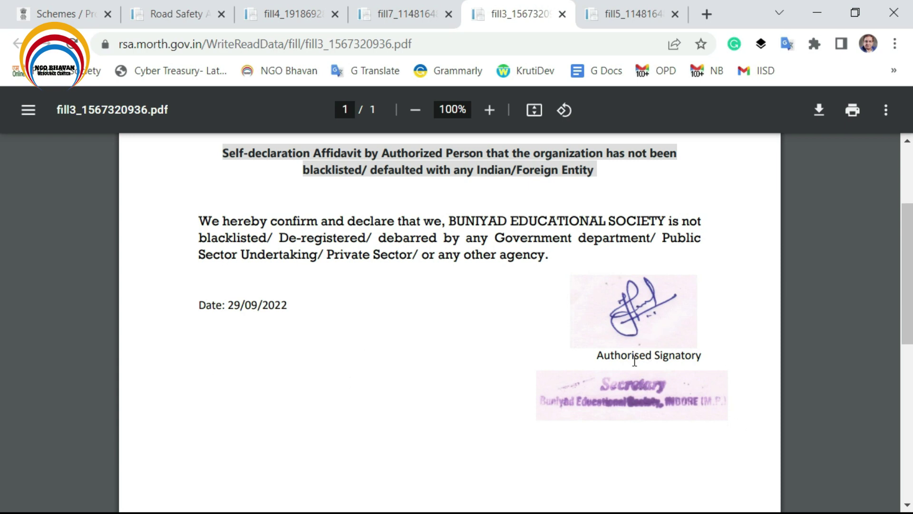
pyautogui.scroll(3, 628, 364)
# Step: Attach Projectauditreportfinal as the self-declaration affidavit in the Road Safety application form
pyautogui.click(214, 5)
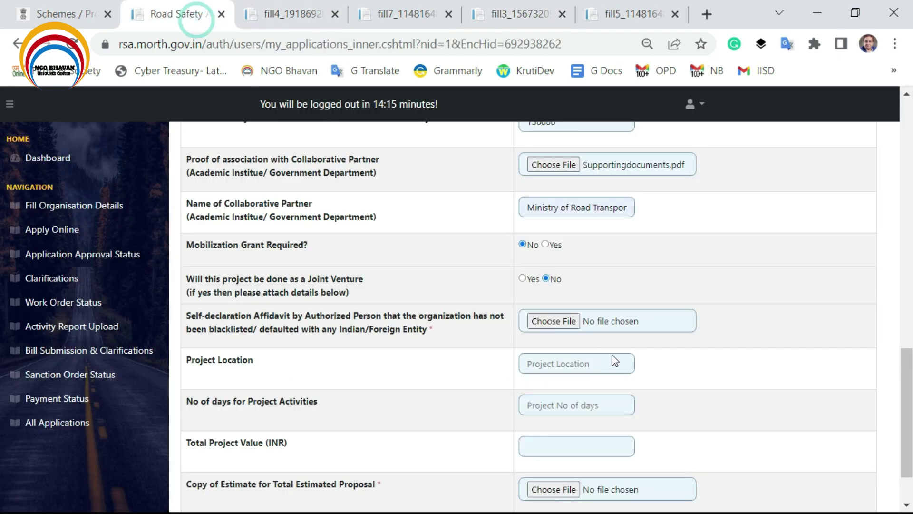
pyautogui.click(561, 323)
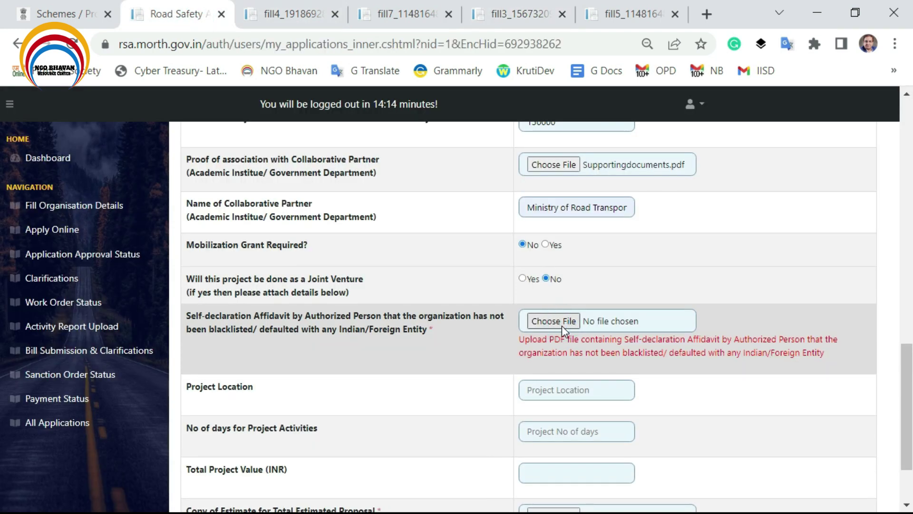
pyautogui.click(562, 325)
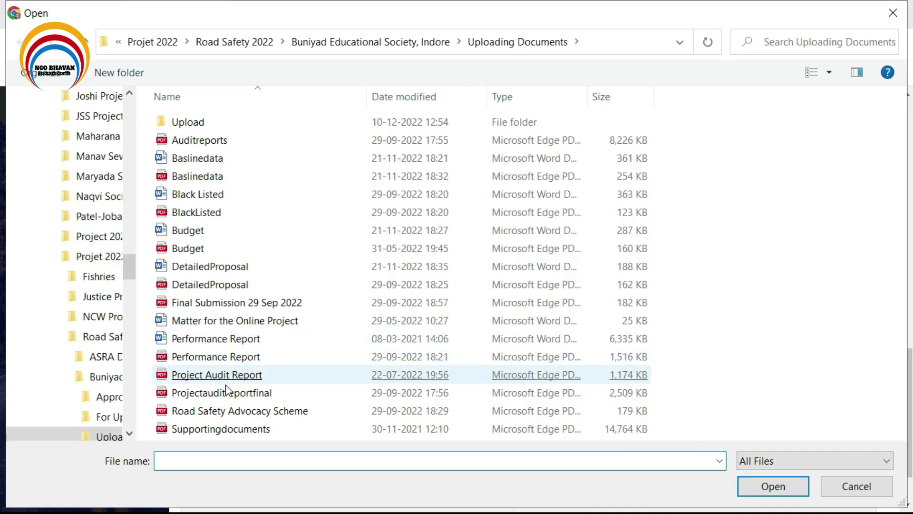
pyautogui.doubleClick(227, 392)
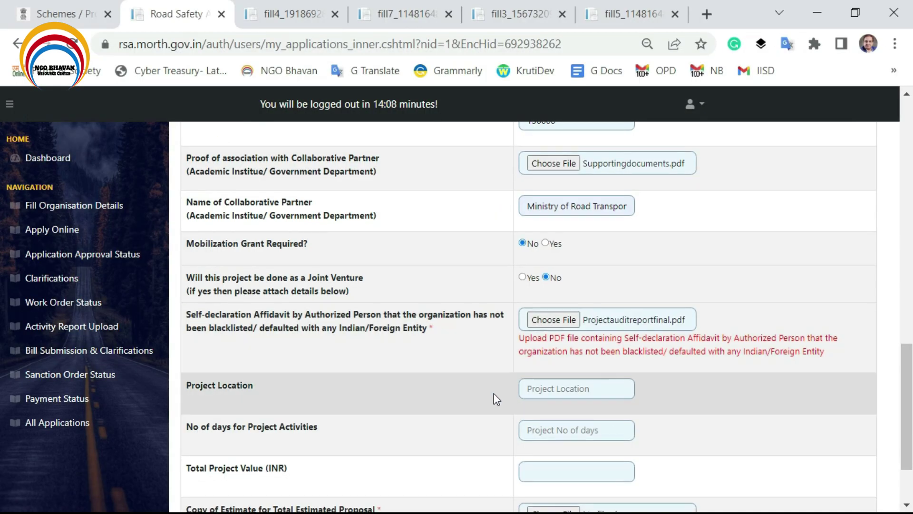
# Step: Enter Indore as the project location and 60 as the number of days for project activities
pyautogui.scroll(-2, 496, 399)
pyautogui.click(540, 307)
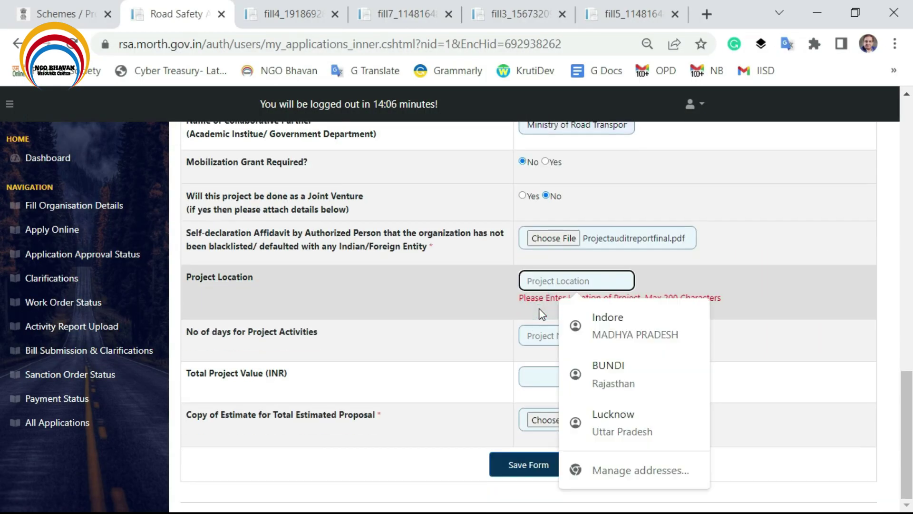
pyautogui.write('Indore')
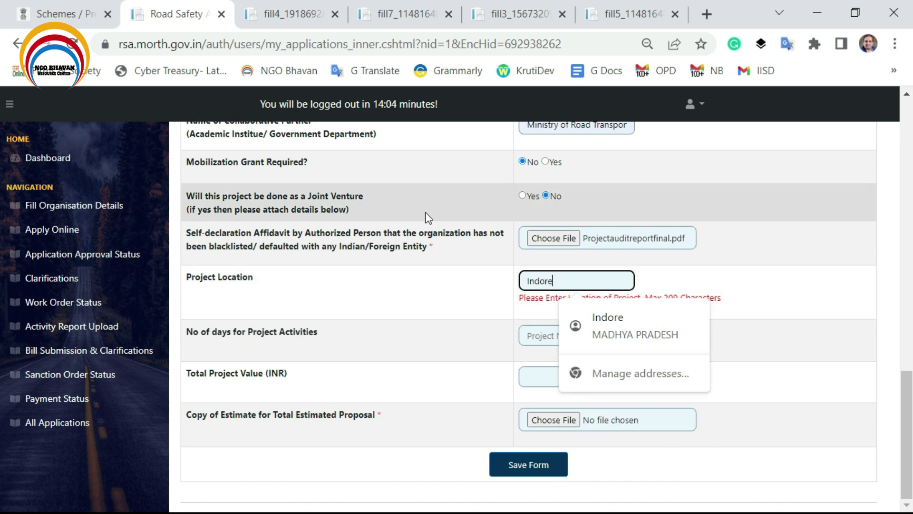
pyautogui.click(415, 316)
pyautogui.click(584, 333)
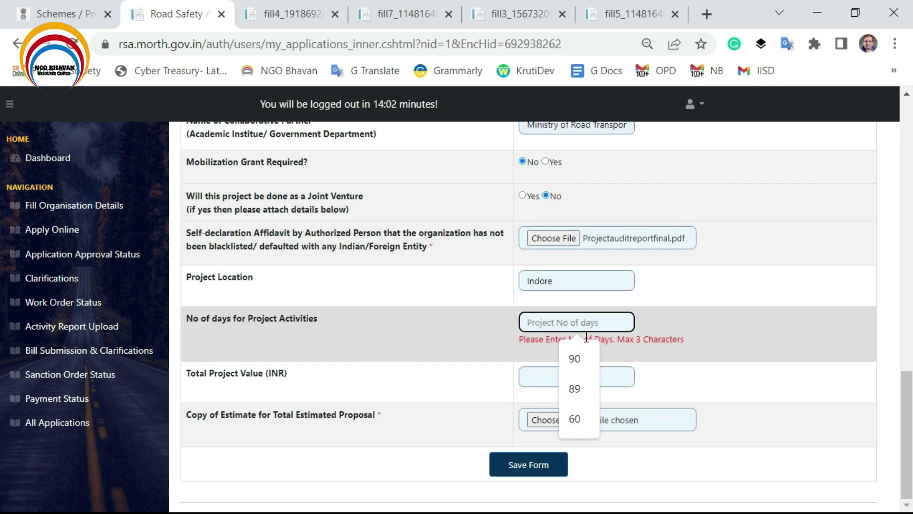
pyautogui.write('60')
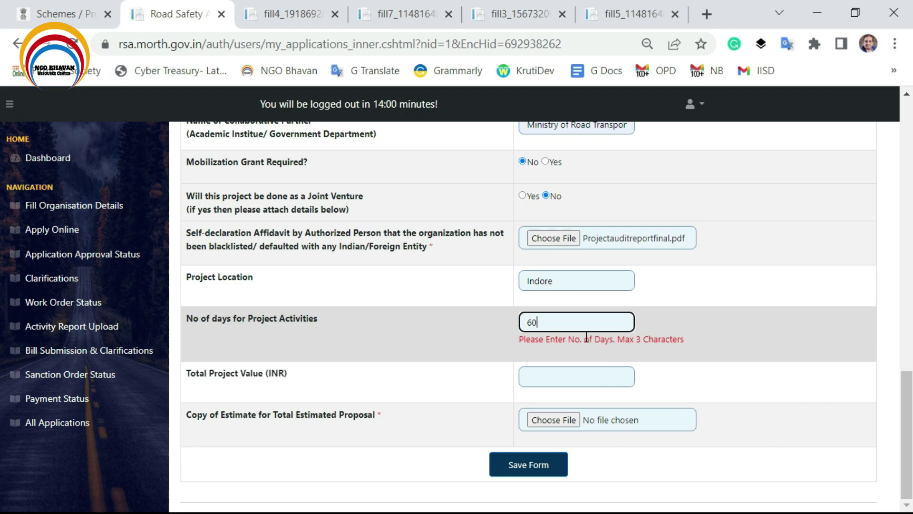
pyautogui.click(445, 355)
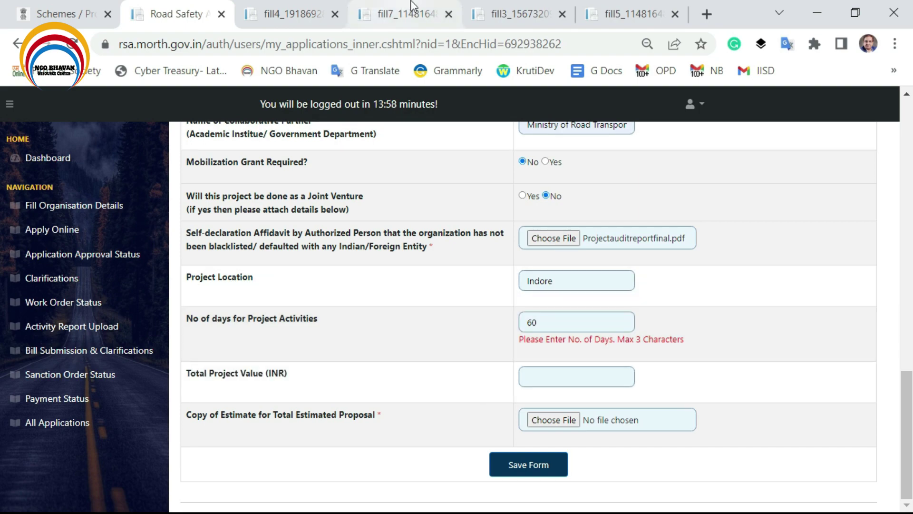
# Step: Copy the total estimated project cost amount from the sentence below the budget table in the fill7 proposal PDF
pyautogui.click(412, 7)
pyautogui.click(519, 14)
pyautogui.click(404, 14)
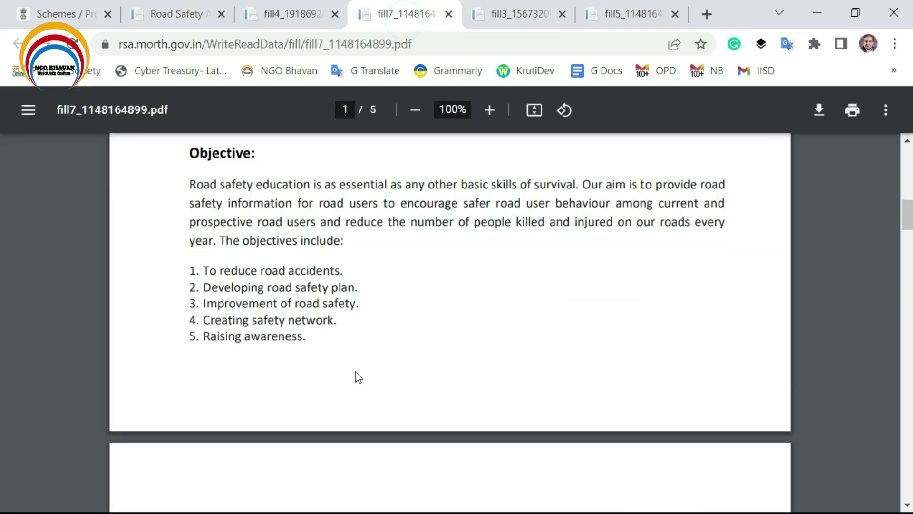
pyautogui.scroll(-20, 359, 378)
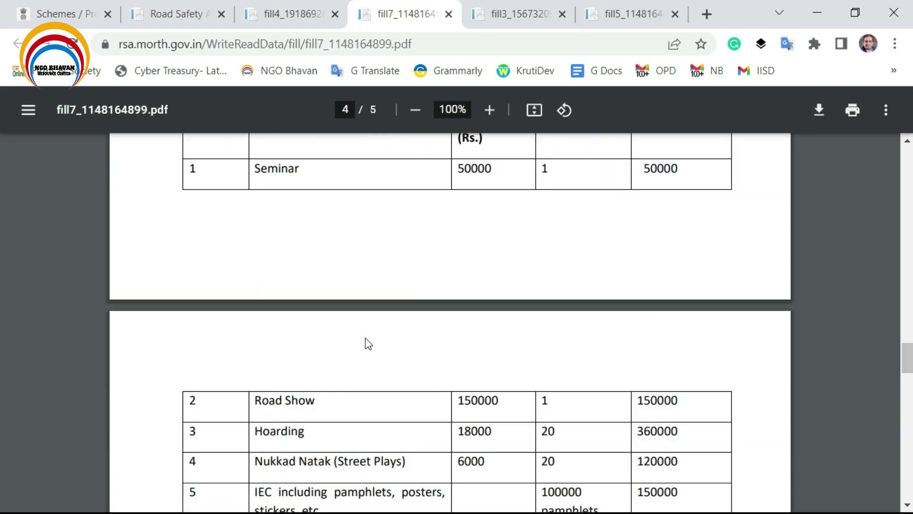
pyautogui.scroll(5, 369, 344)
pyautogui.scroll(-15, 371, 375)
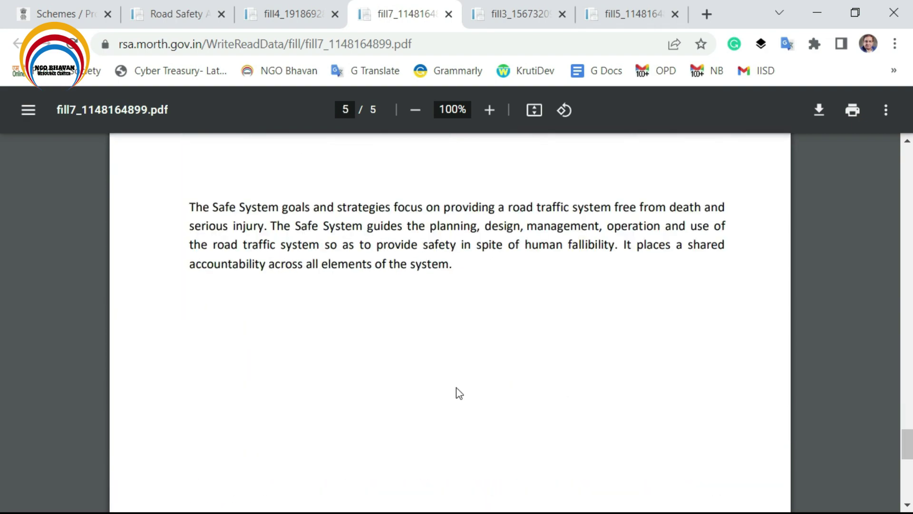
pyautogui.scroll(5, 544, 355)
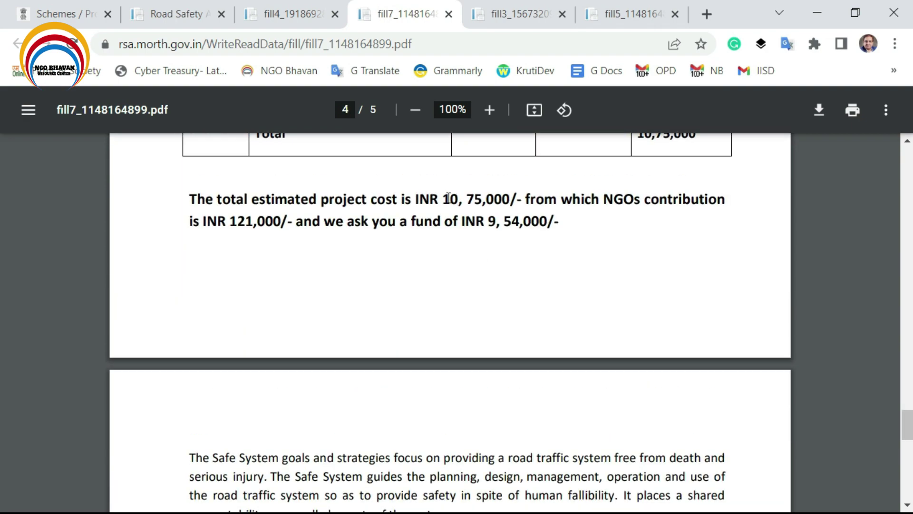
pyautogui.moveTo(444, 199); pyautogui.dragTo(507, 205)
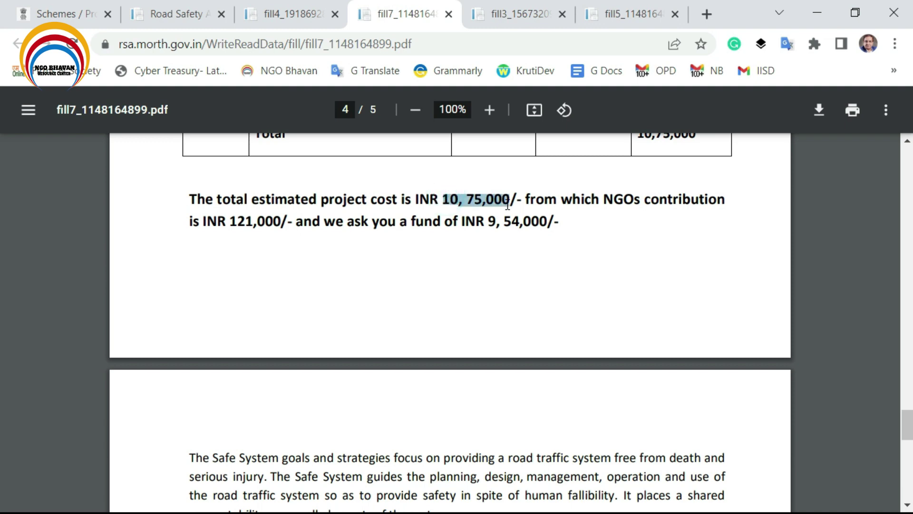
pyautogui.rightClick(482, 207)
pyautogui.click(505, 218)
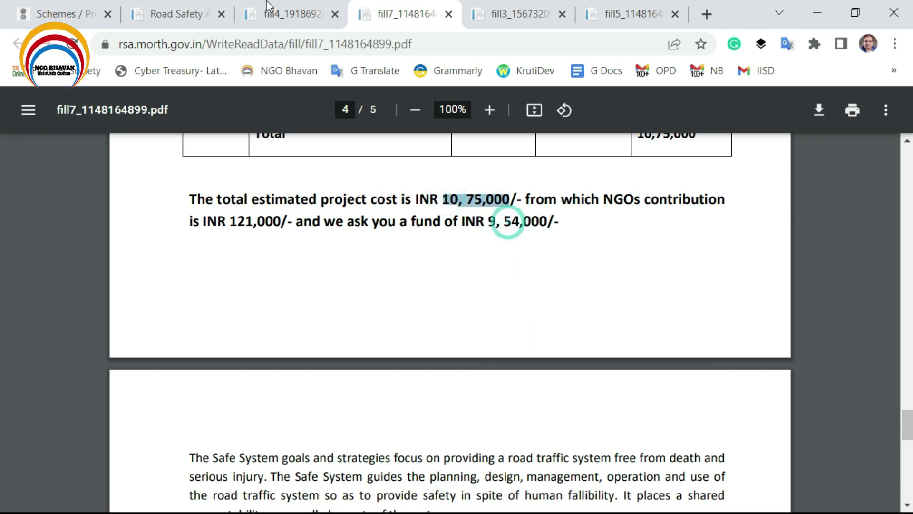
# Step: Paste the copied amount 10, 75,000 into the form as the total project value
pyautogui.click(215, 14)
pyautogui.click(579, 377)
pyautogui.hotkey('ctrl', 'v')
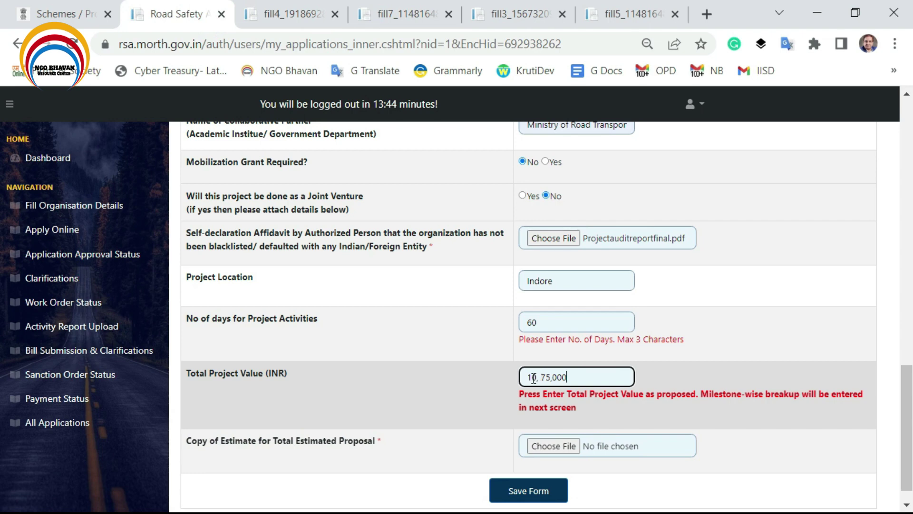
pyautogui.click(528, 377)
pyautogui.click(752, 373)
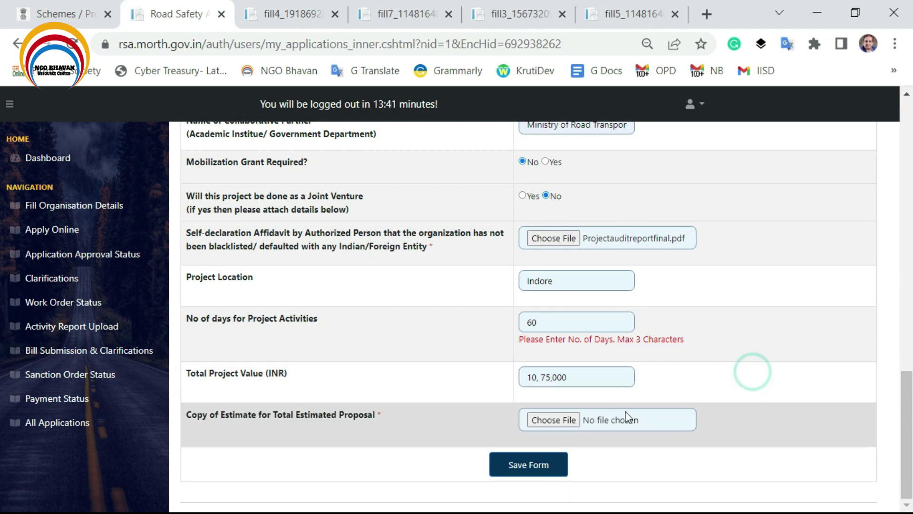
# Step: Examine the itemised estimate table in the fill5 sample PDF, from the seminar row through to the total
pyautogui.click(546, 415)
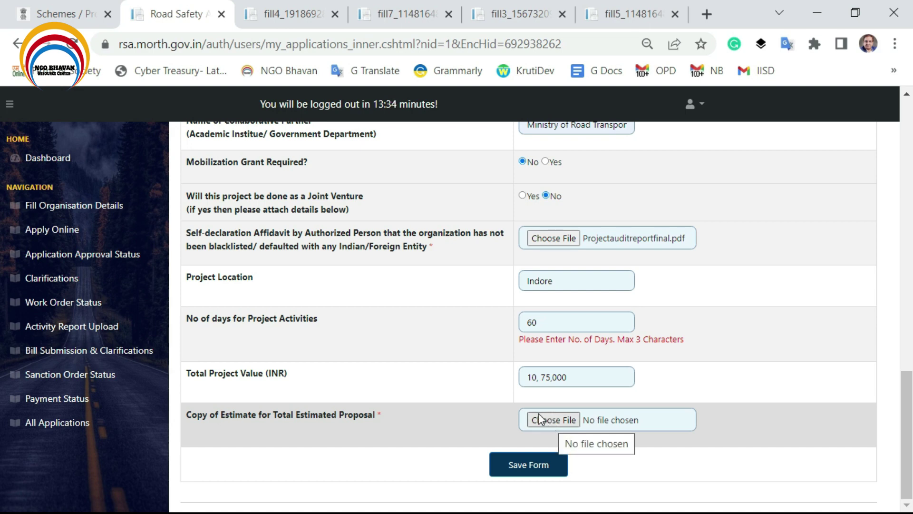
pyautogui.click(661, 9)
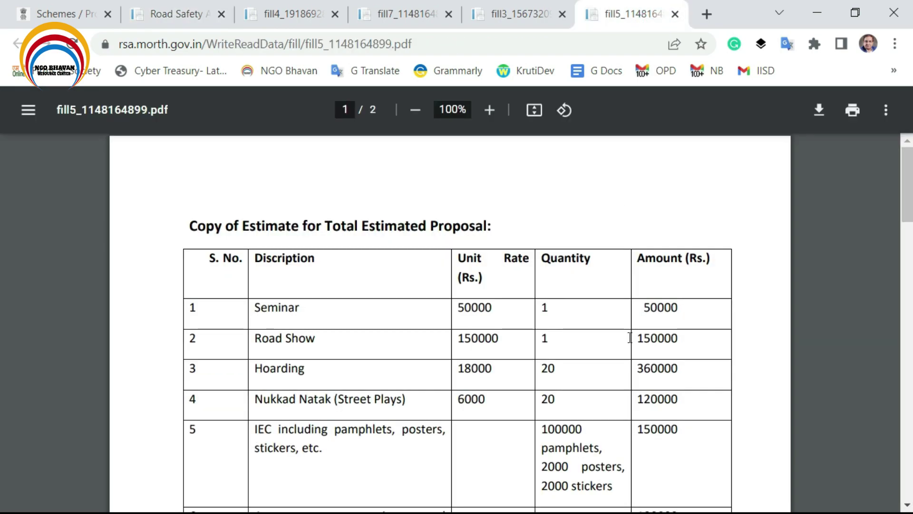
pyautogui.click(285, 13)
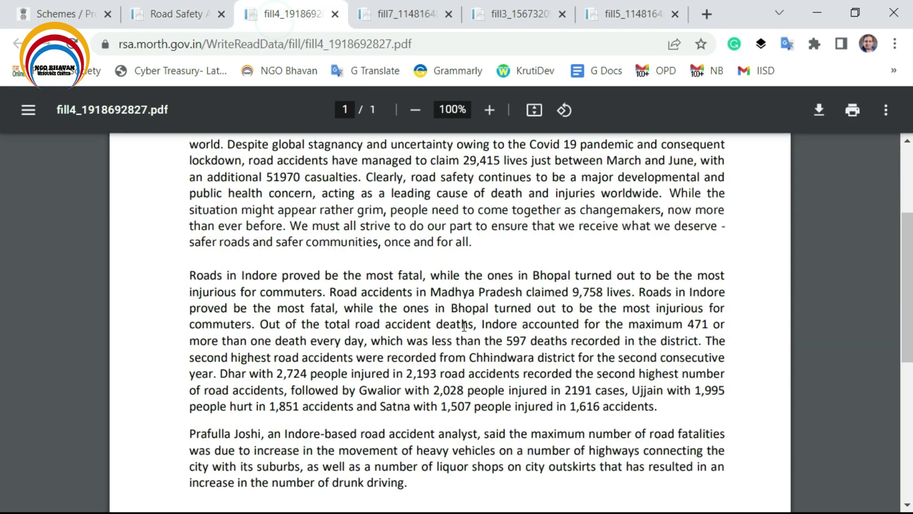
pyautogui.click(408, 9)
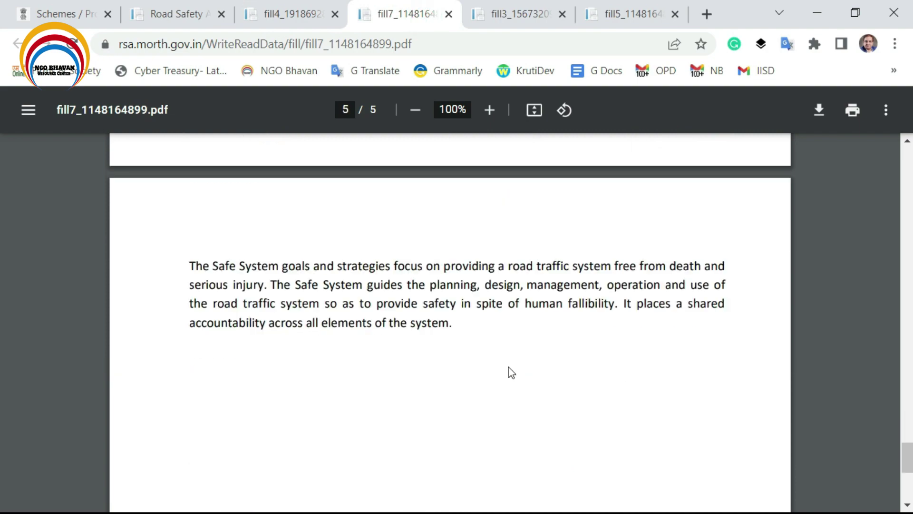
pyautogui.scroll(10, 511, 372)
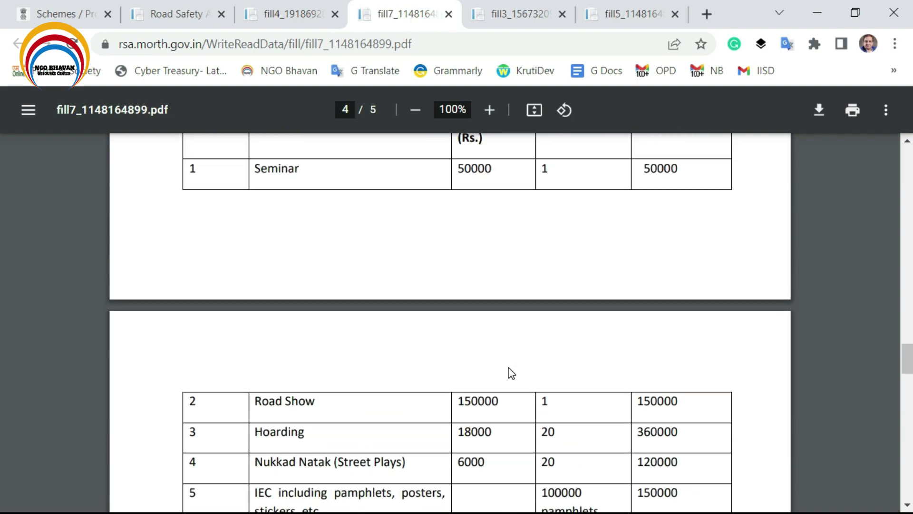
pyautogui.click(618, 14)
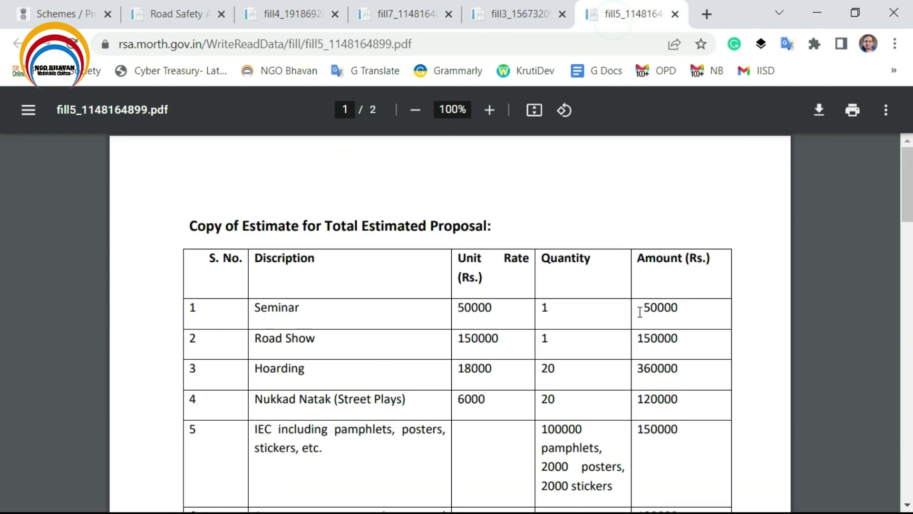
pyautogui.scroll(-2, 626, 389)
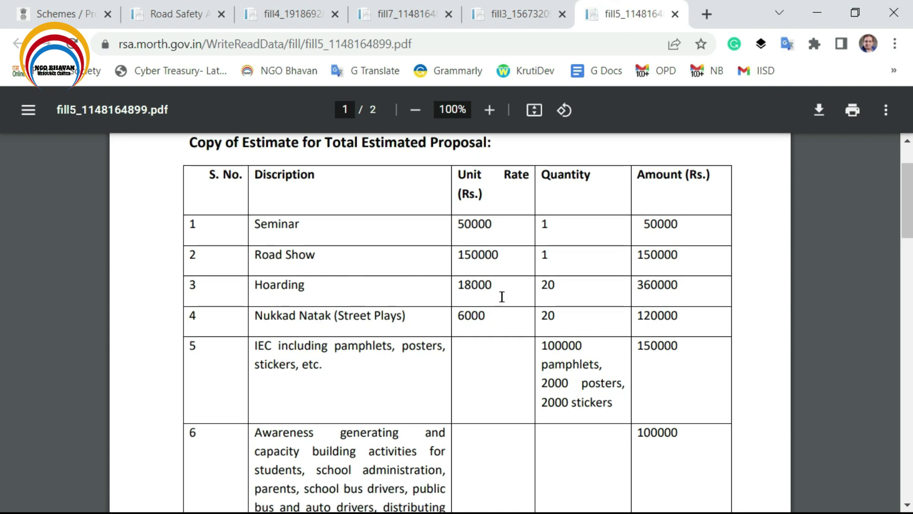
pyautogui.scroll(-6, 484, 329)
pyautogui.scroll(-1, 521, 364)
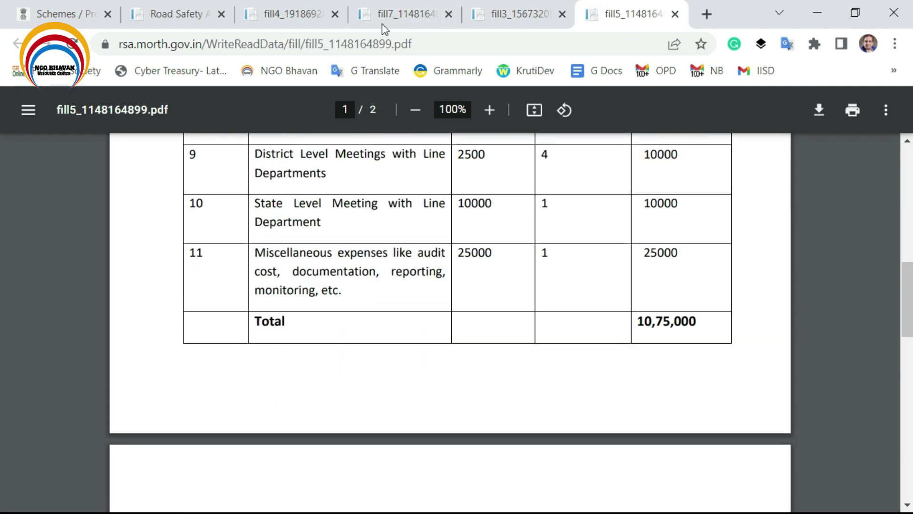
# Step: Compare the project cost details and estimate table in the fill7 proposal PDF with the fill5 estimate
pyautogui.click(387, 12)
pyautogui.scroll(-1, 524, 322)
pyautogui.scroll(-2, 525, 323)
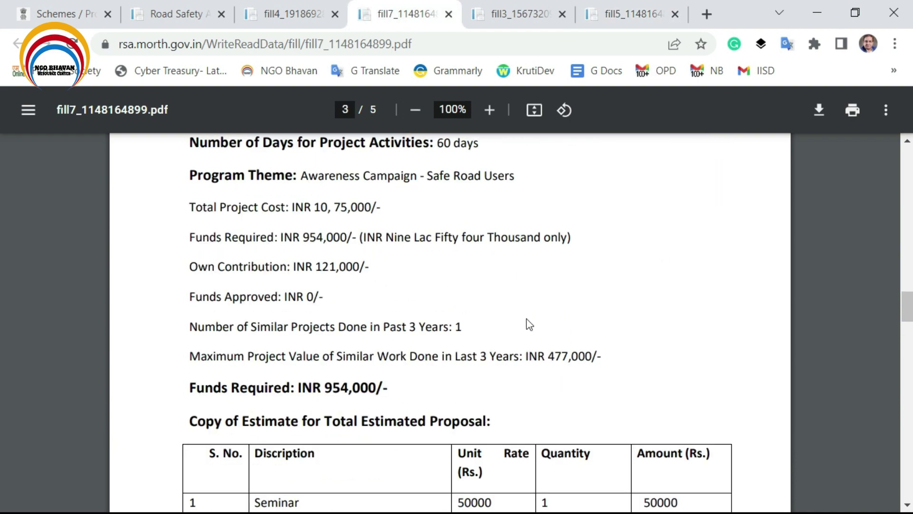
pyautogui.scroll(7, 526, 322)
pyautogui.scroll(-13, 526, 322)
pyautogui.scroll(-8, 530, 324)
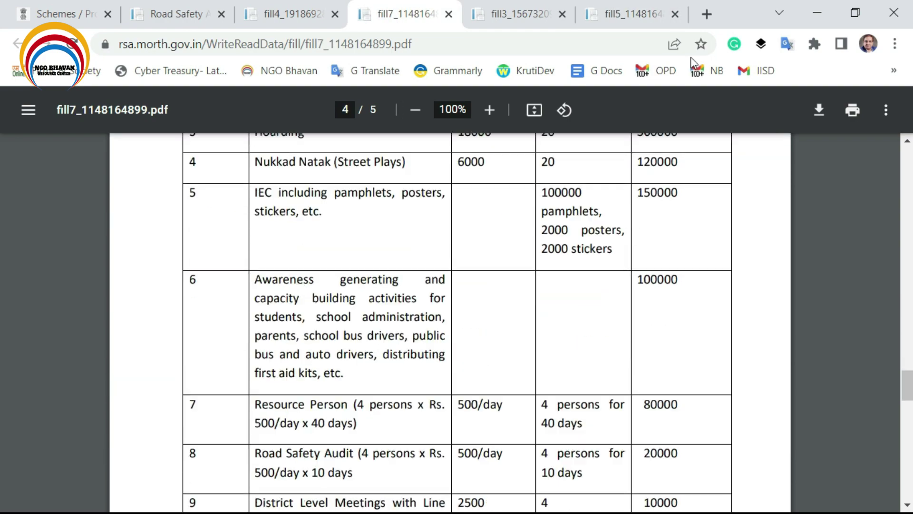
pyautogui.click(652, 14)
# Step: Attach the Budget PDF as the copy of estimate for the total estimated proposal and try to save the form
pyautogui.click(157, 16)
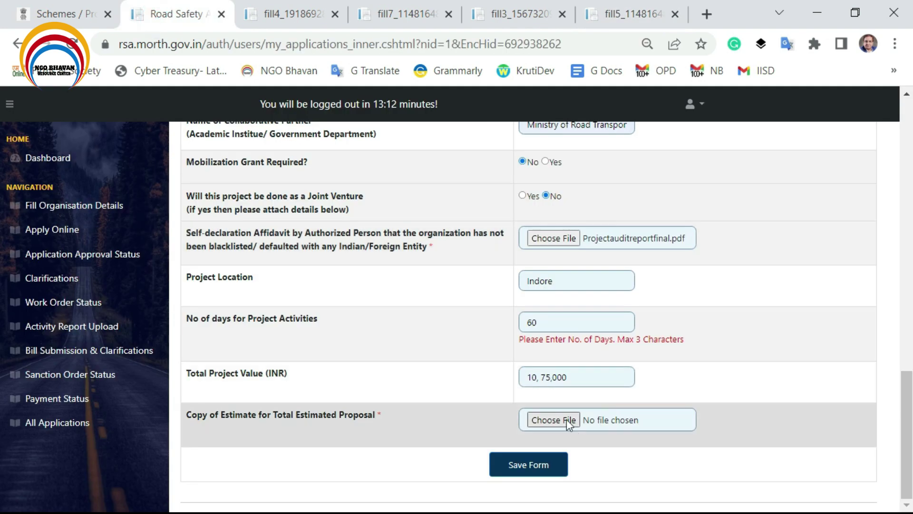
pyautogui.click(567, 421)
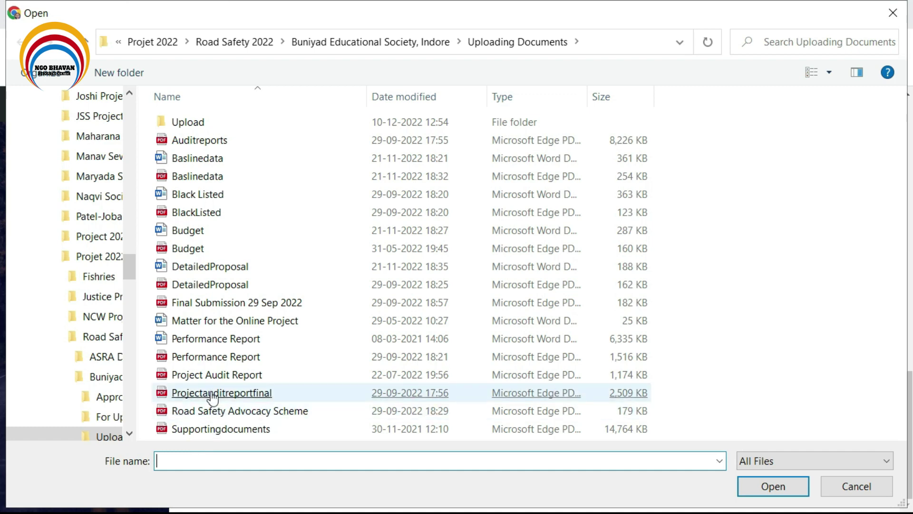
pyautogui.doubleClick(190, 248)
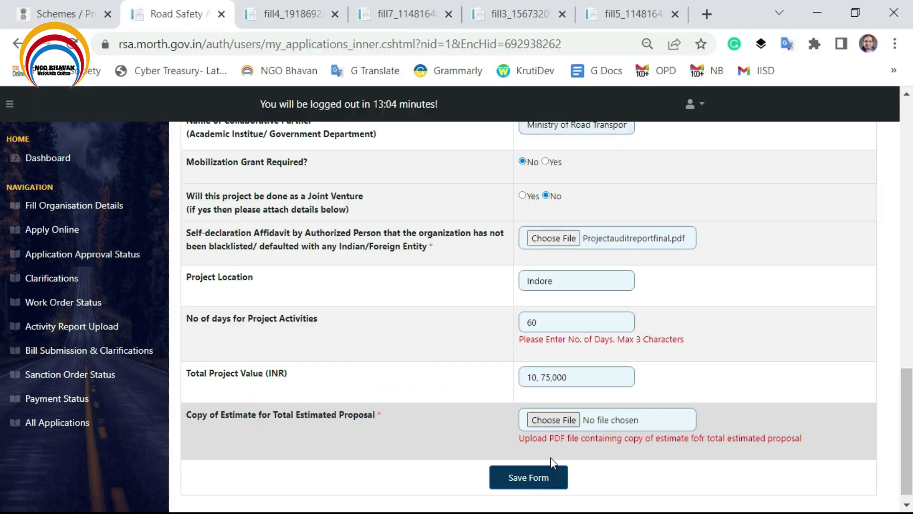
pyautogui.click(544, 479)
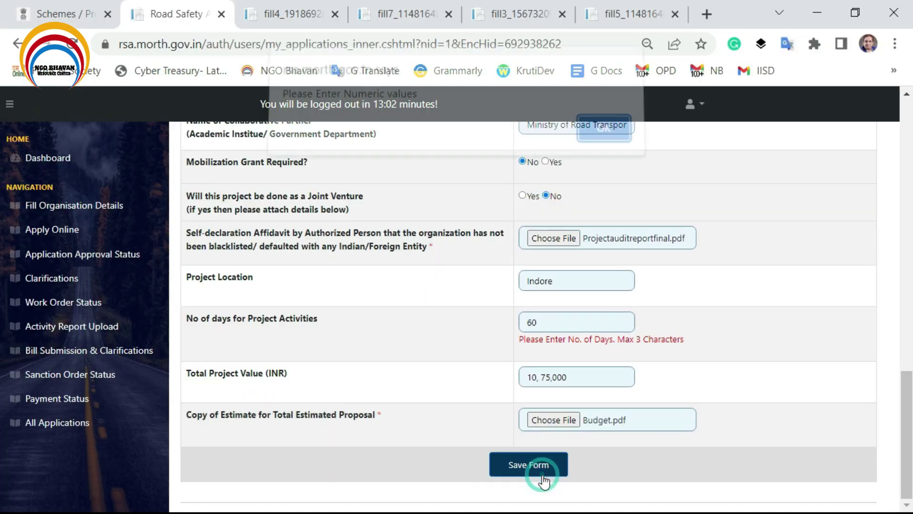
pyautogui.click(601, 138)
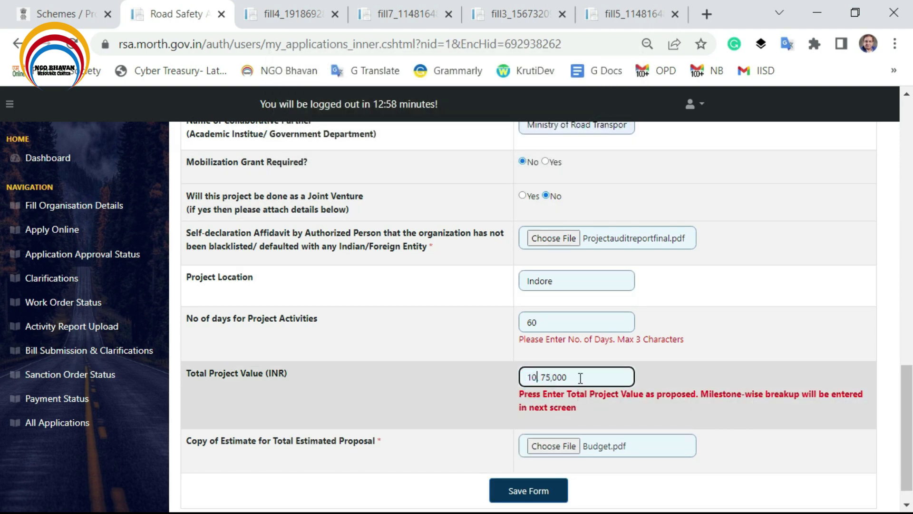
# Step: Correct the total project value to the plain number 1075000 and try to save the form again
pyautogui.press('Delete')
pyautogui.press('Delete')
pyautogui.press('Delete')
pyautogui.press('Delete')
pyautogui.click(524, 484)
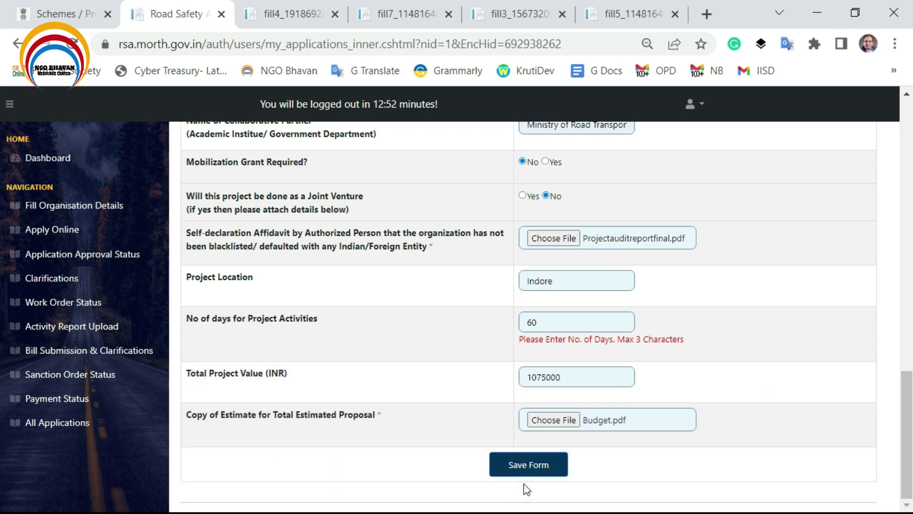
pyautogui.click(523, 467)
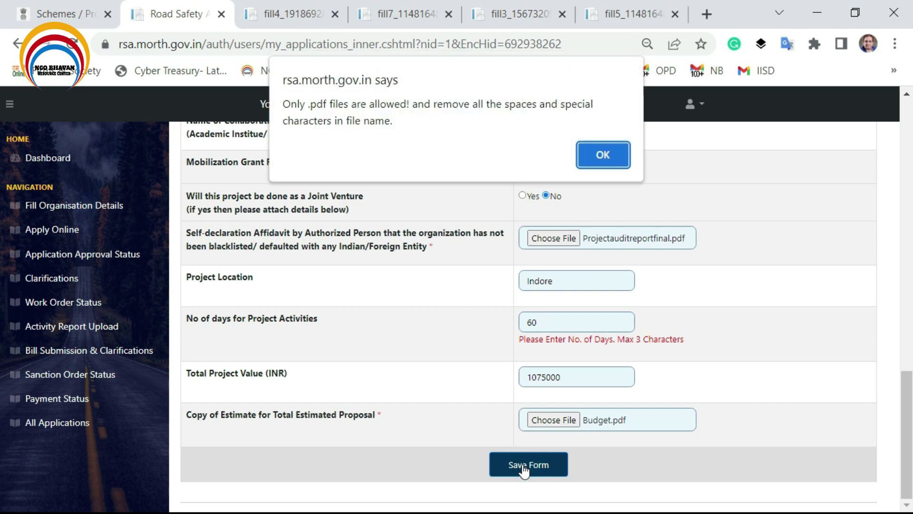
pyautogui.click(603, 155)
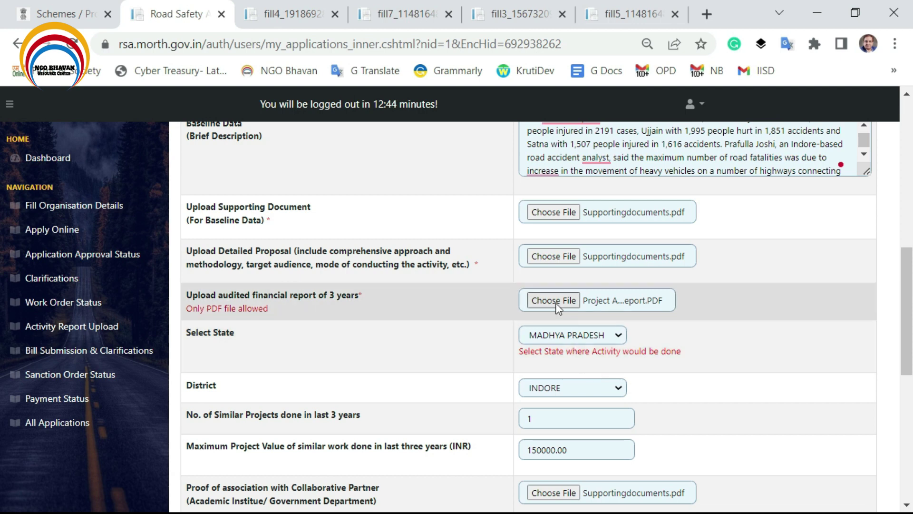
# Step: Replace the audited financial report of 3 years with Supportingdocuments.pdf, save the application form and acknowledge the confirmation
pyautogui.click(558, 305)
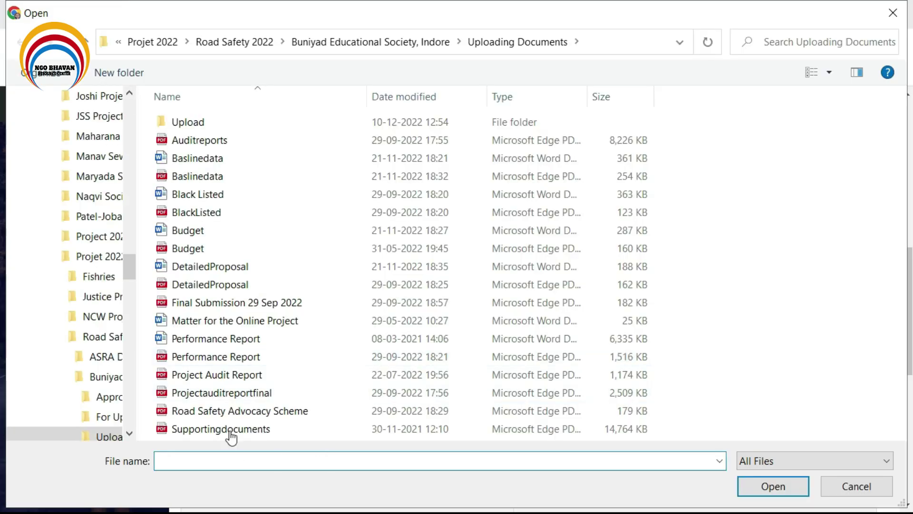
pyautogui.doubleClick(255, 436)
pyautogui.scroll(-5, 547, 367)
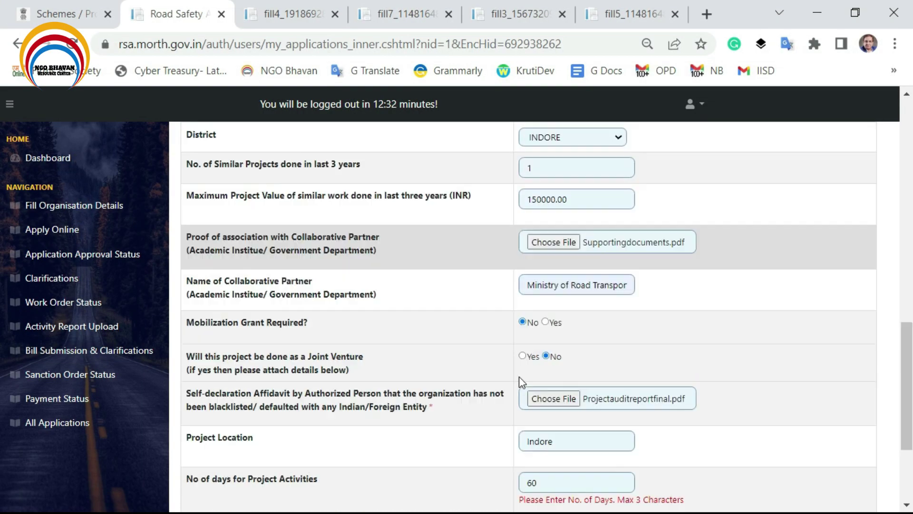
pyautogui.scroll(-3, 519, 380)
pyautogui.click(523, 465)
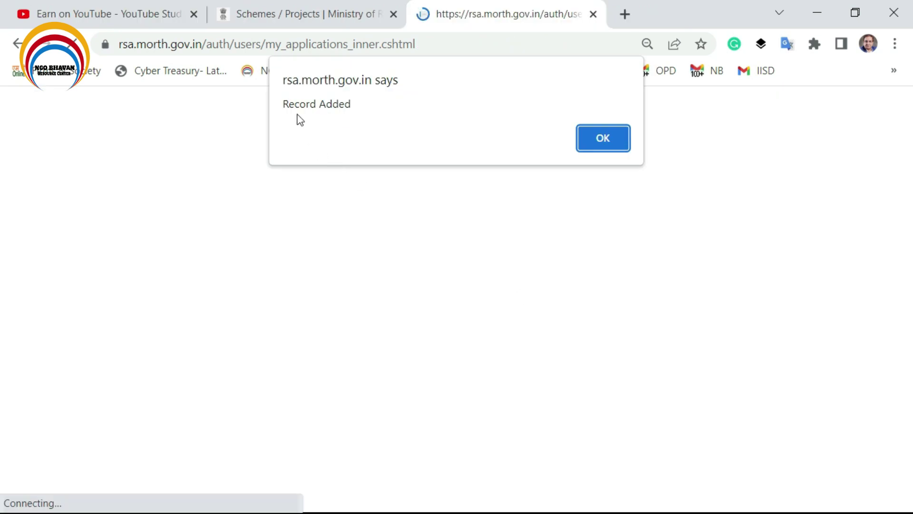
pyautogui.click(588, 138)
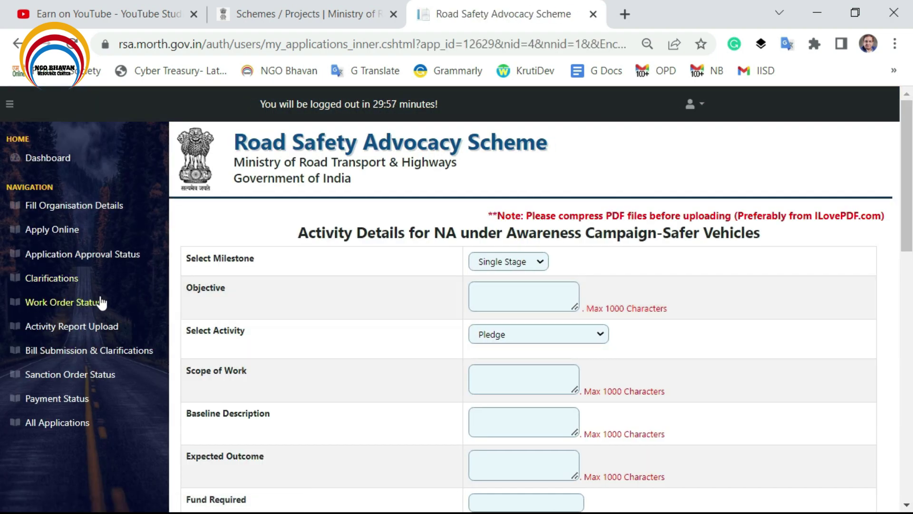
# Step: Return to the dashboard and open the list of total applications
pyautogui.click(58, 161)
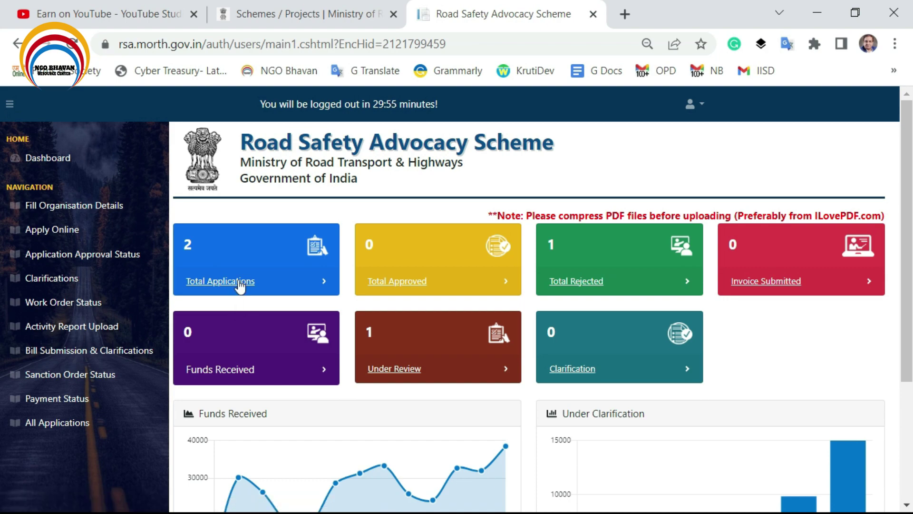
pyautogui.scroll(-4, 228, 302)
pyautogui.scroll(4, 205, 268)
pyautogui.click(210, 280)
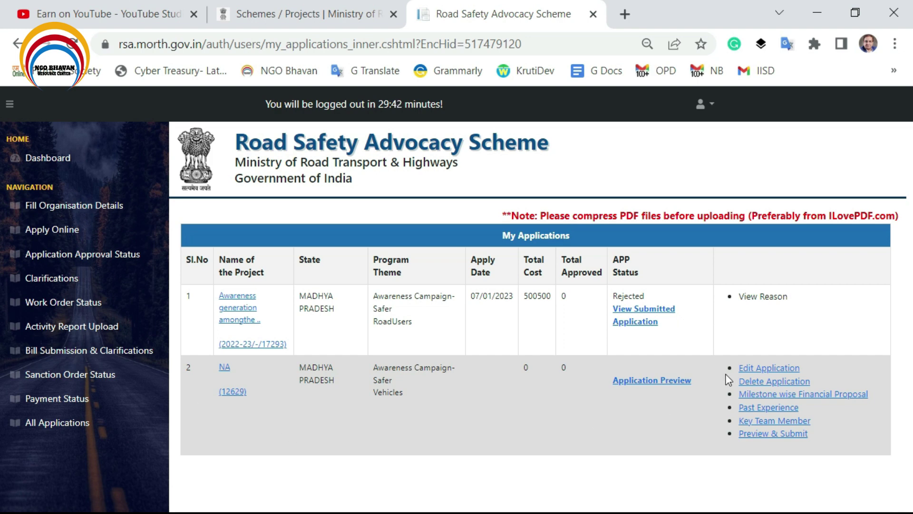
# Step: Open the milestone wise financial proposal of the Safer Vehicles application and start adding activity details
pyautogui.click(756, 395)
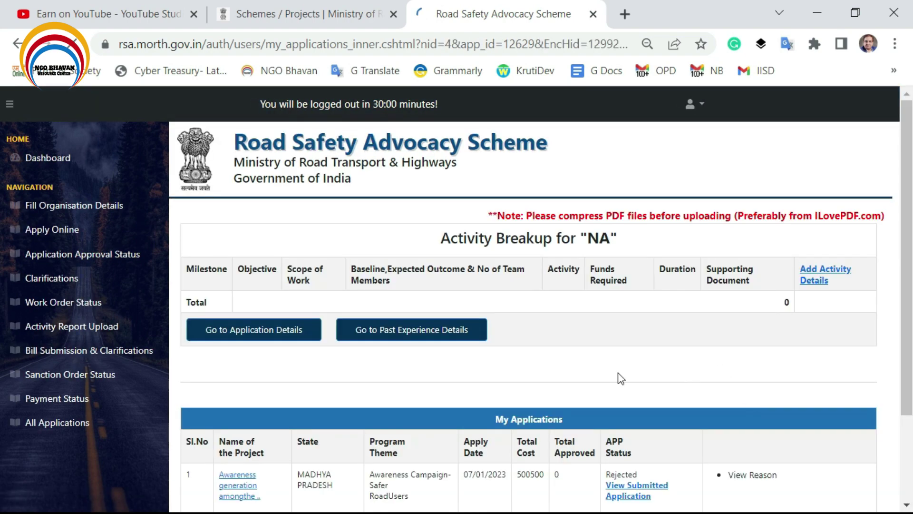
pyautogui.scroll(-3, 614, 376)
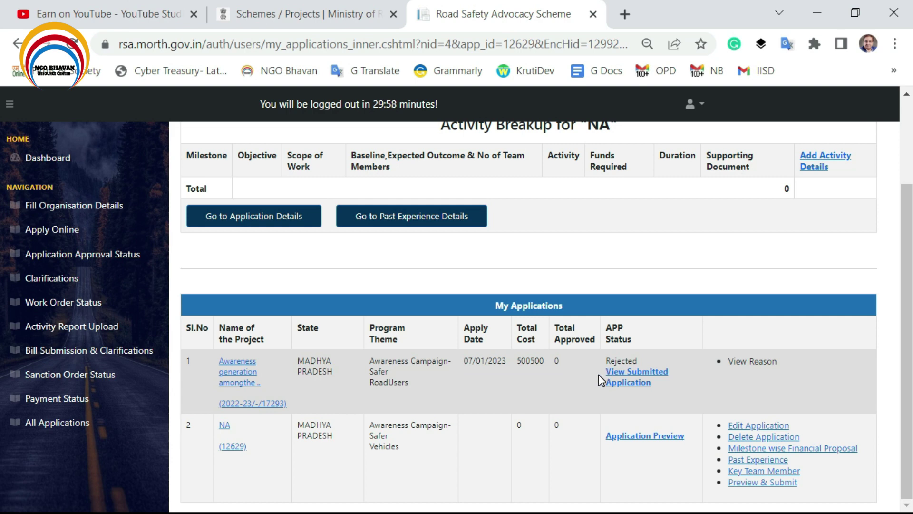
pyautogui.scroll(2, 598, 452)
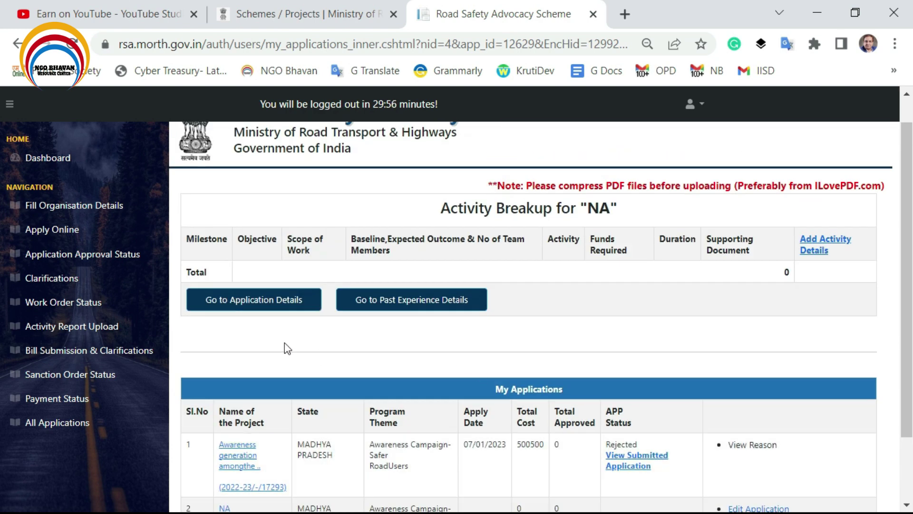
pyautogui.click(830, 246)
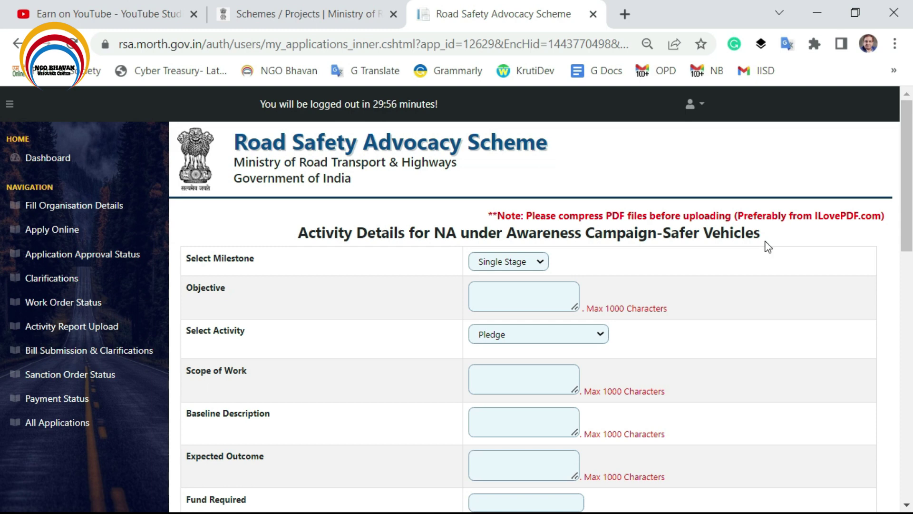
# Step: Locate the Target Set table in Sanctioned Project.pdf as the reference for the activity details, and return to the form
pyautogui.hotkey('alt', 'Tab')
pyautogui.hotkey('alt', 'Tab')
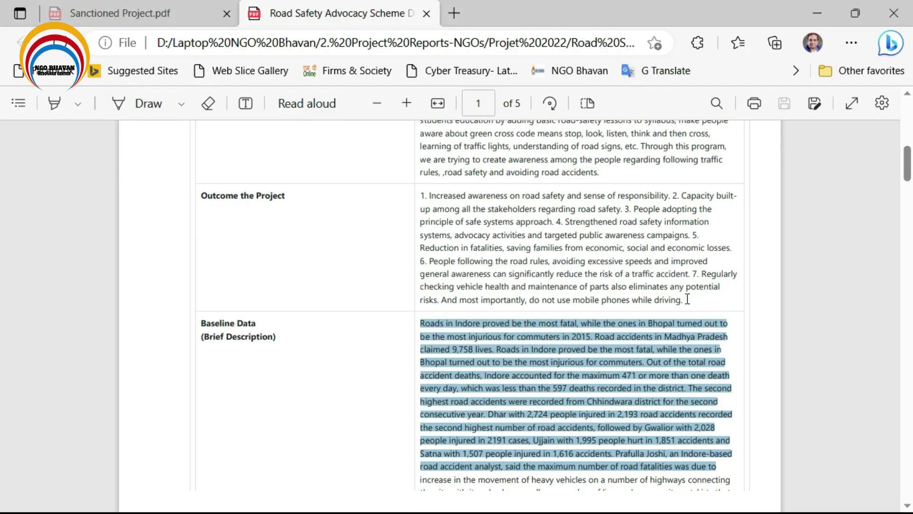
pyautogui.click(164, 12)
pyautogui.scroll(-10, 466, 291)
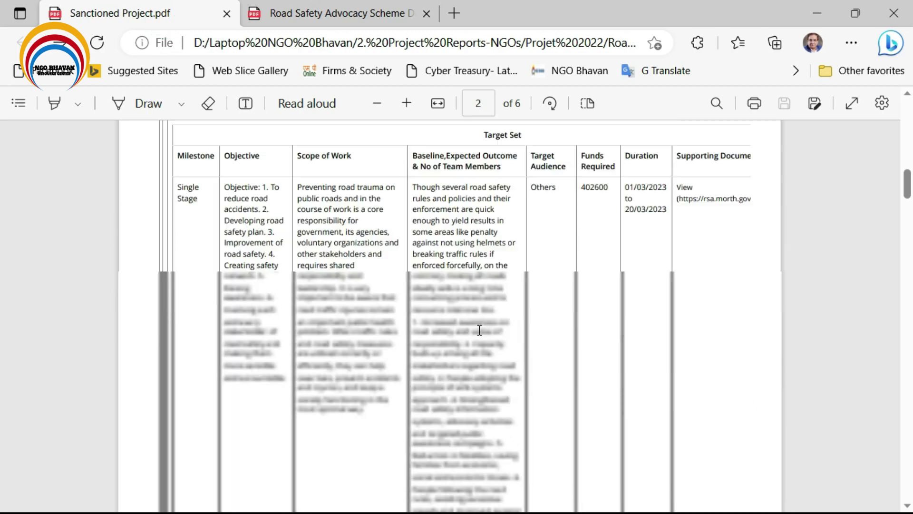
pyautogui.scroll(5, 472, 329)
pyautogui.scroll(-3, 447, 339)
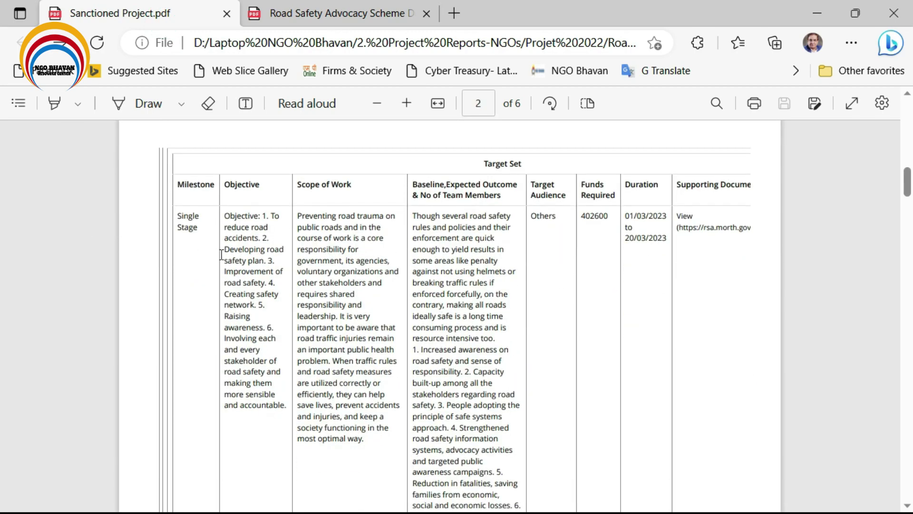
pyautogui.hotkey('alt', 'Tab')
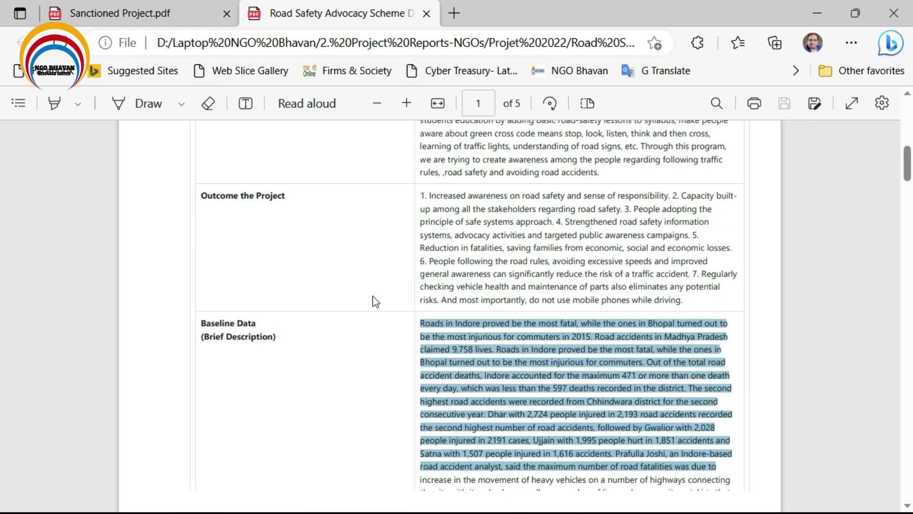
pyautogui.hotkey('alt', 'Tab')
pyautogui.hotkey('alt', 'Tab')
pyautogui.hotkey('alt', 'Tab')
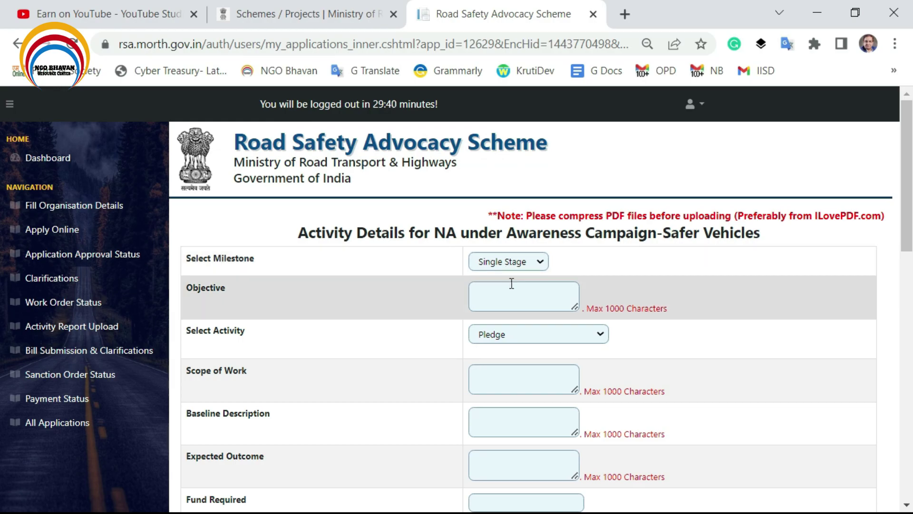
# Step: Copy the Objective text from the Target Set table in Sanctioned Project.pdf into the activity form's Objective field
pyautogui.hotkey('alt', 'Tab')
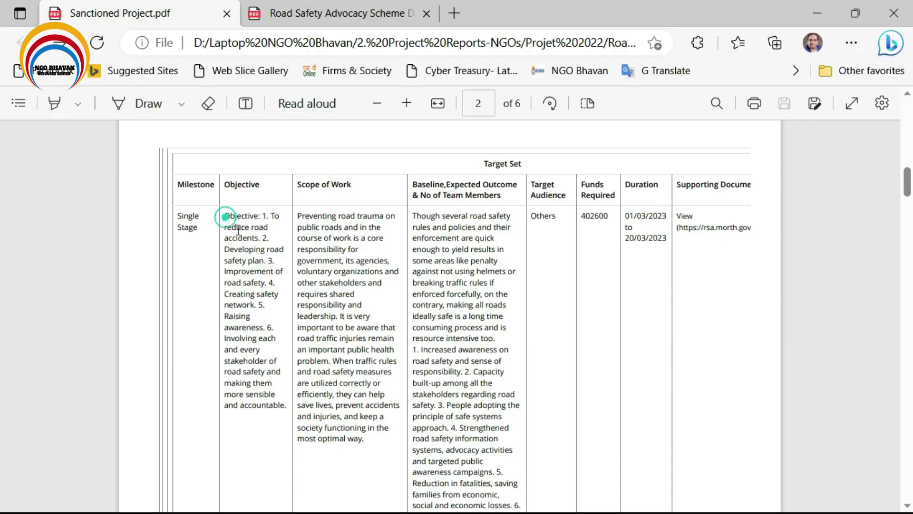
pyautogui.moveTo(224, 217); pyautogui.dragTo(289, 412)
pyautogui.rightClick(289, 412)
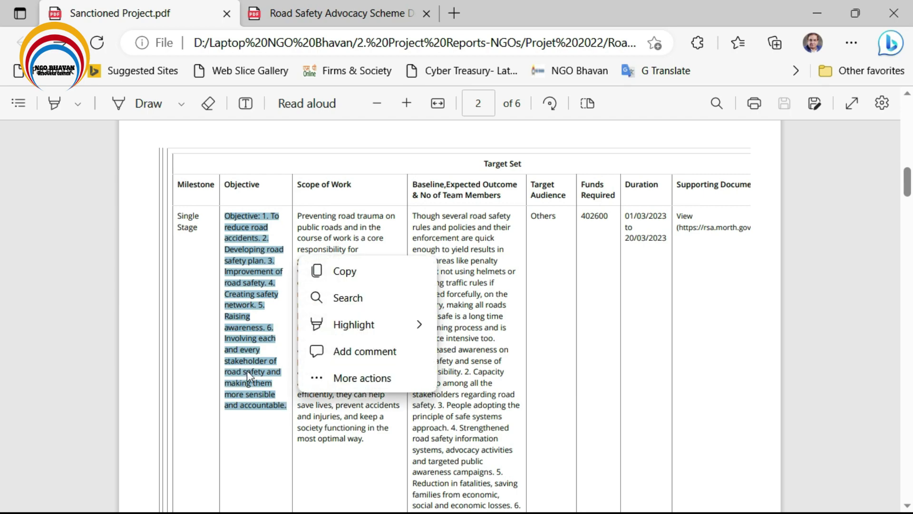
pyautogui.click(343, 271)
pyautogui.hotkey('alt', 'Tab')
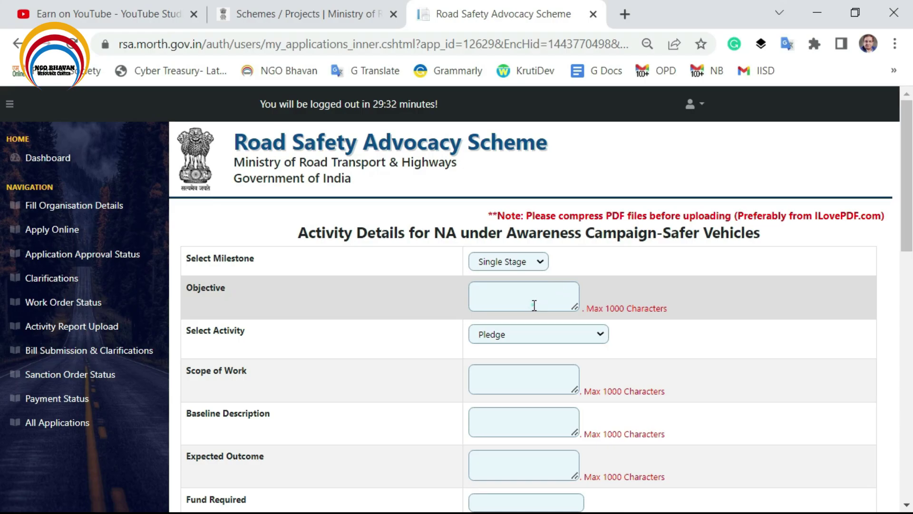
pyautogui.click(534, 305)
pyautogui.hotkey('ctrl', 'v')
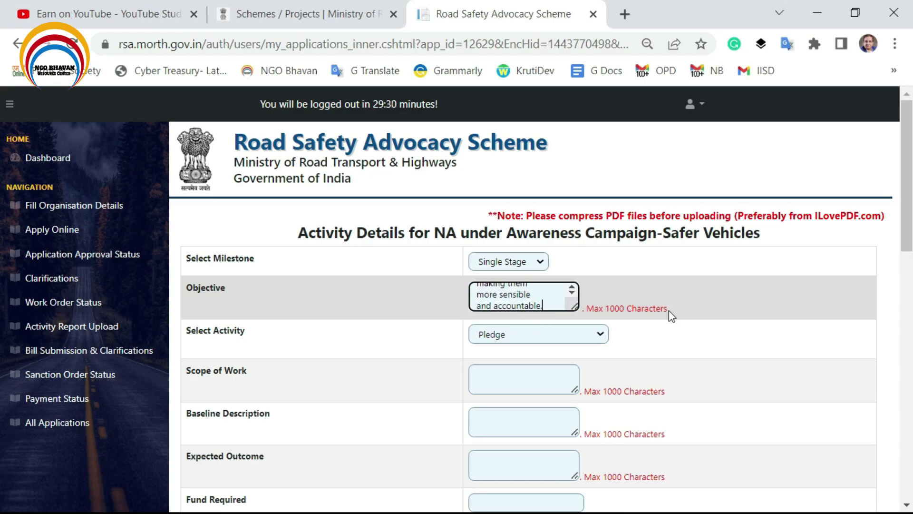
# Step: Check the sanctioned project's Target Set table and set the activity to Others in the form
pyautogui.hotkey('alt', 'Tab')
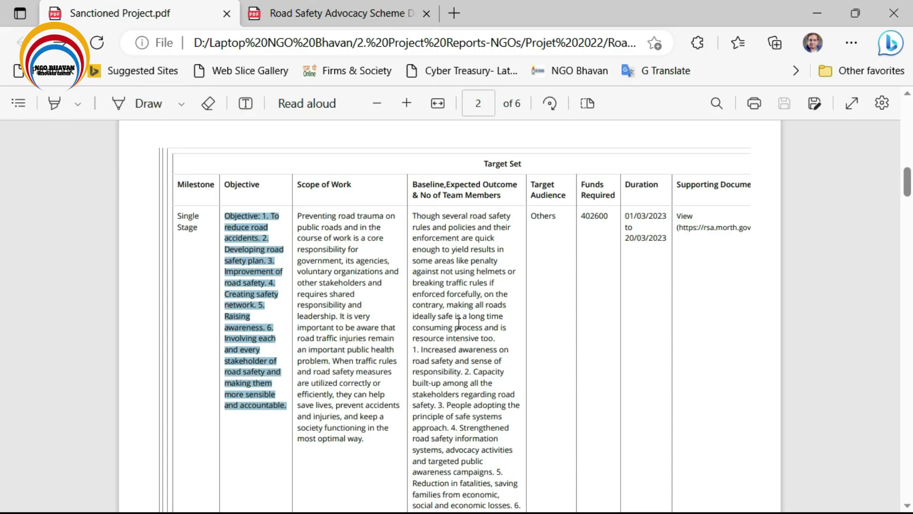
pyautogui.hotkey('alt', 'Tab')
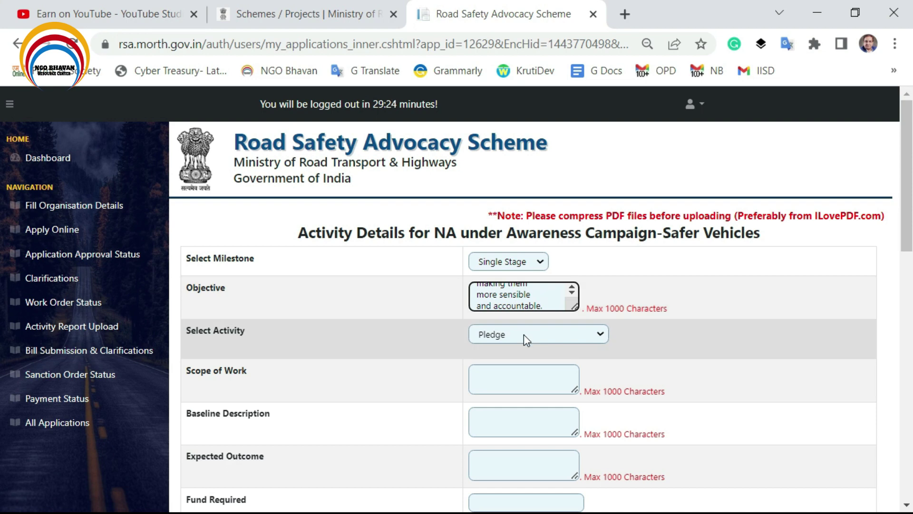
pyautogui.click(523, 335)
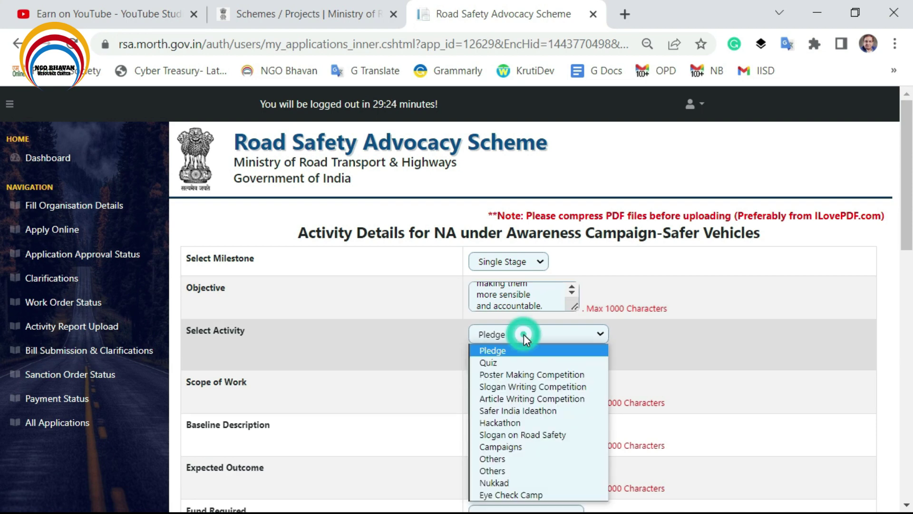
pyautogui.click(504, 470)
# Step: Copy the Scope of Work text from the Target Set table in Sanctioned Project.pdf into the form's Scope of Work field
pyautogui.hotkey('alt', 'Tab')
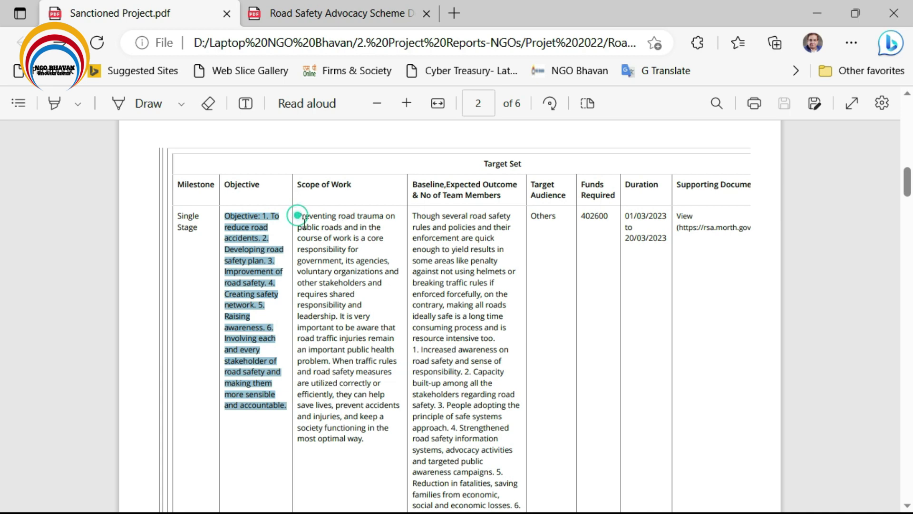
pyautogui.moveTo(297, 215); pyautogui.dragTo(370, 441)
pyautogui.hotkey('ctrl', 'c')
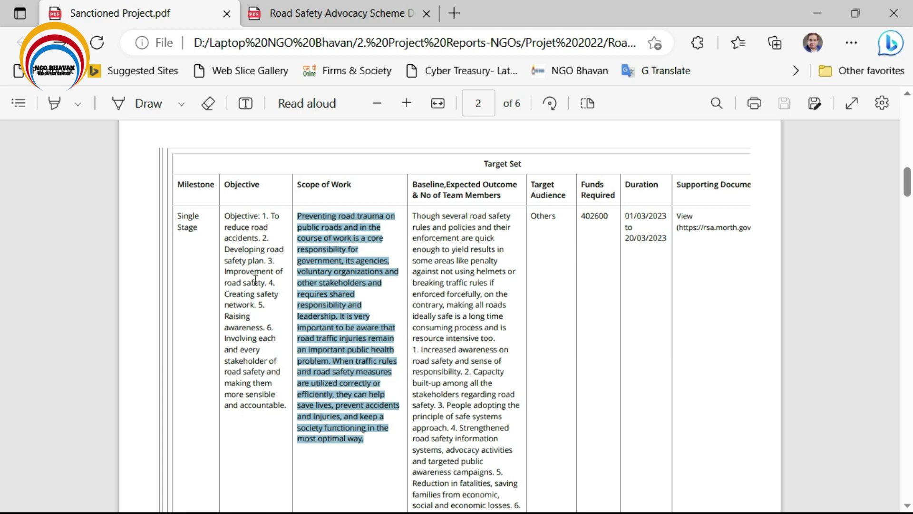
pyautogui.hotkey('alt', 'Tab')
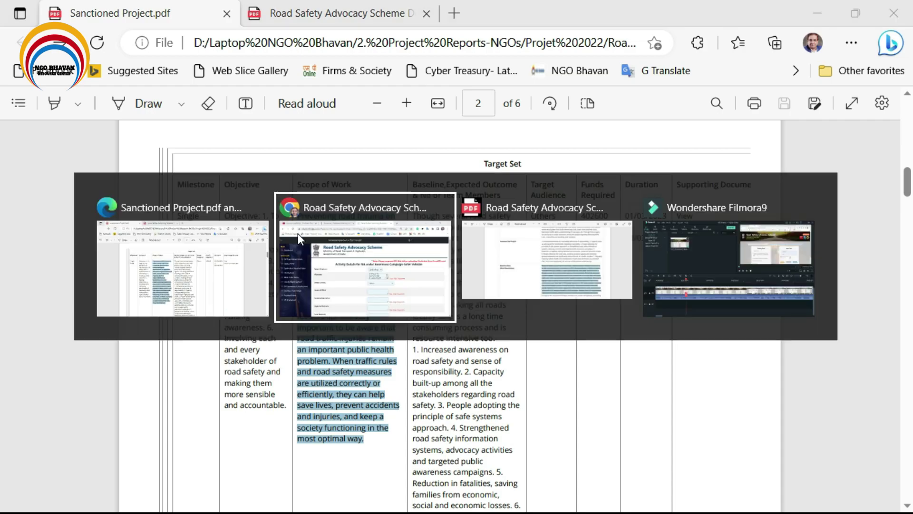
pyautogui.click(486, 374)
pyautogui.hotkey('ctrl', 'v')
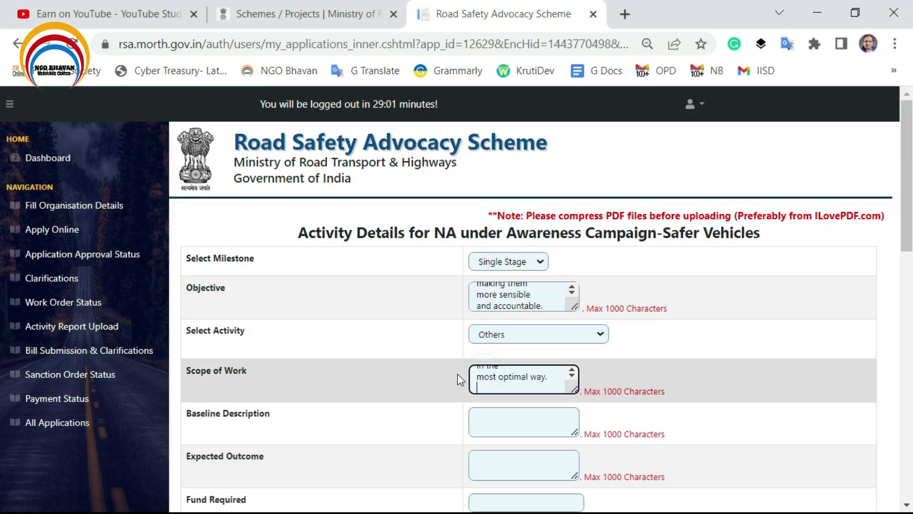
# Step: Copy the baseline and expected outcome text in Sanctioned Project.pdf, from "Though several road safety" through "reduce the risk of a traffic"
pyautogui.hotkey('alt', 'Tab')
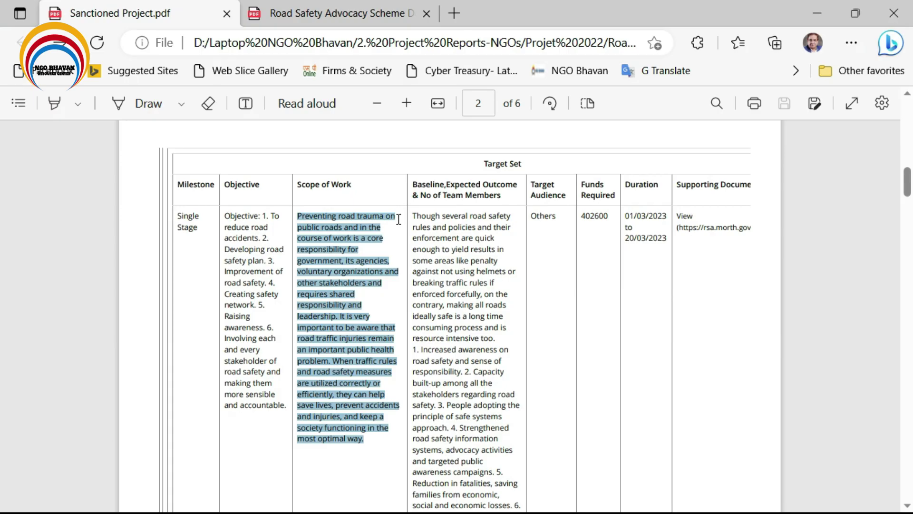
pyautogui.moveTo(412, 214); pyautogui.dragTo(464, 509)
pyautogui.moveTo(466, 510)
pyautogui.mouseDown()
pyautogui.moveTo(470, 481)
pyautogui.moveTo(488, 509)
pyautogui.moveTo(479, 510)
pyautogui.mouseUp()
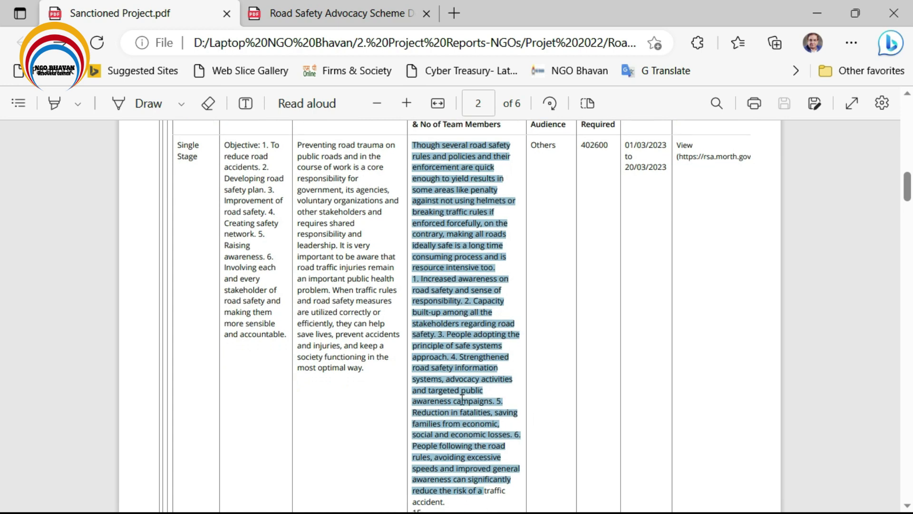
pyautogui.moveTo(462, 400); pyautogui.dragTo(434, 343)
pyautogui.scroll(-6, 454, 316)
pyautogui.scroll(4, 454, 320)
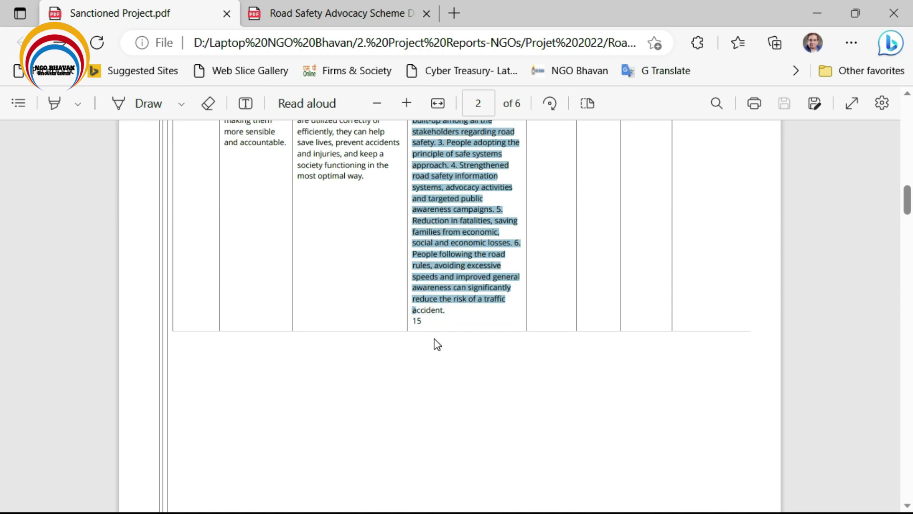
pyautogui.rightClick(433, 226)
pyautogui.click(473, 244)
# Step: Paste the copied text into the form's Baseline Description field and remove the trailing line break
pyautogui.hotkey('alt', 'Tab')
pyautogui.click(503, 416)
pyautogui.hotkey('ctrl', 'v')
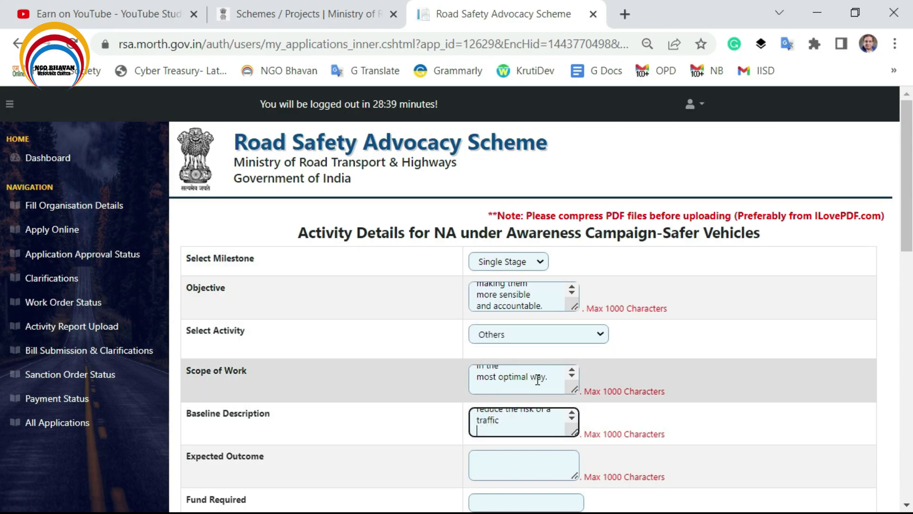
pyautogui.hotkey('alt', 'Tab')
pyautogui.hotkey('alt', 'Tab')
pyautogui.press('BackSpace')
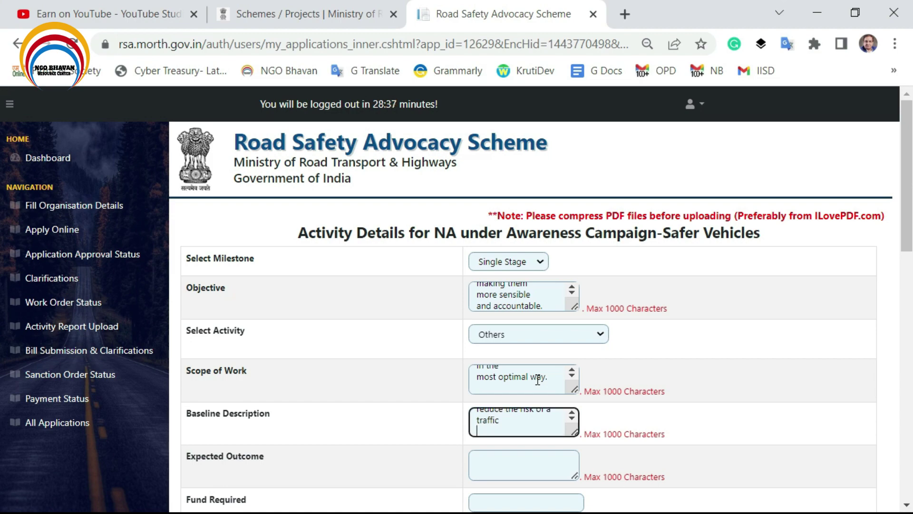
# Step: Look up the funds required in the Target Set table of Sanctioned Project.pdf and set Fund Required to 402600 in the form
pyautogui.hotkey('alt', 'Tab')
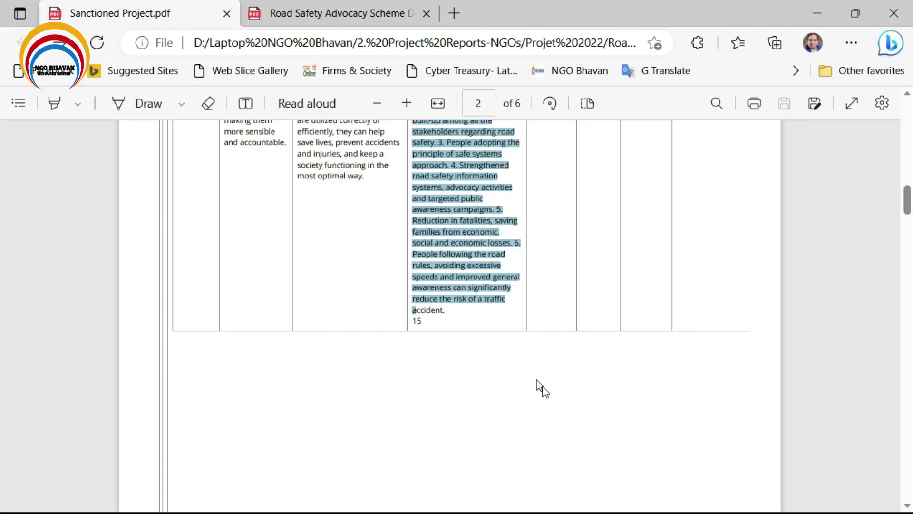
pyautogui.scroll(-10, 557, 410)
pyautogui.scroll(1, 552, 400)
pyautogui.hotkey('alt', 'Tab')
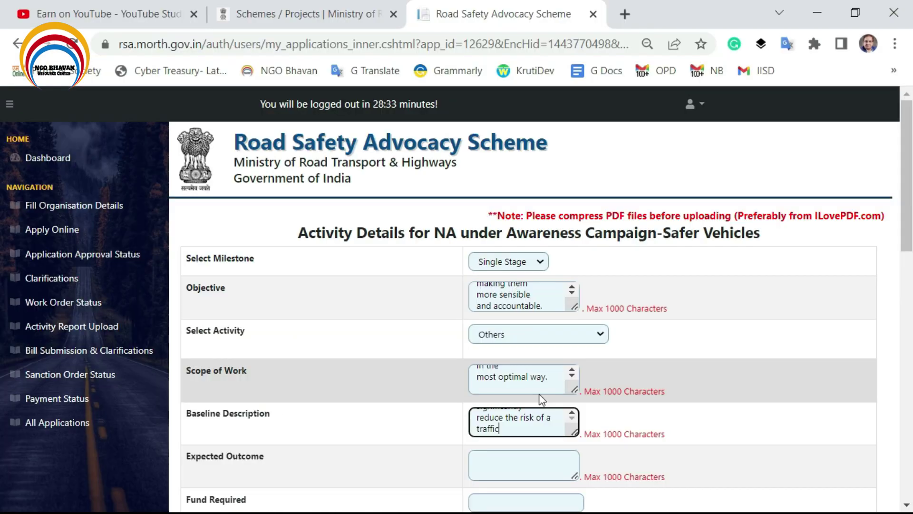
pyautogui.scroll(-1, 510, 371)
pyautogui.hotkey('alt', 'Tab')
pyautogui.scroll(1, 583, 315)
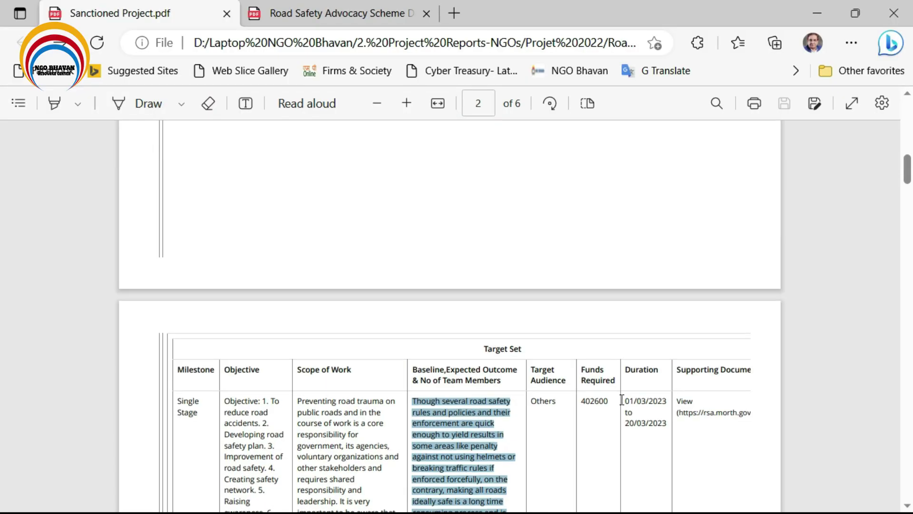
pyautogui.hotkey('alt', 'Tab')
pyautogui.click(527, 336)
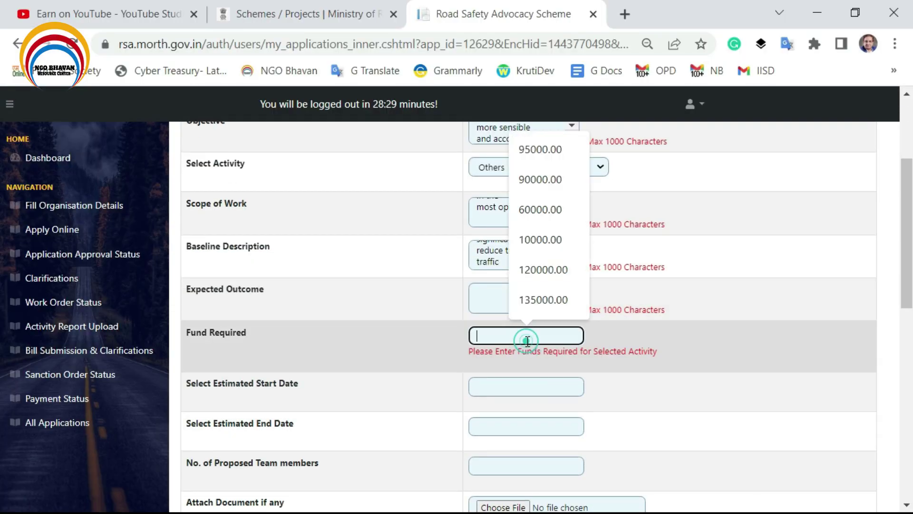
pyautogui.write('4026')
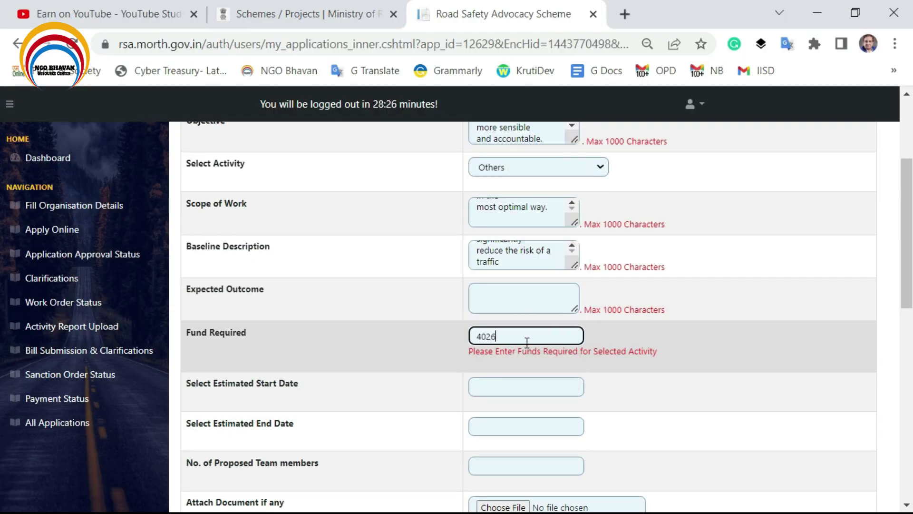
pyautogui.write('00')
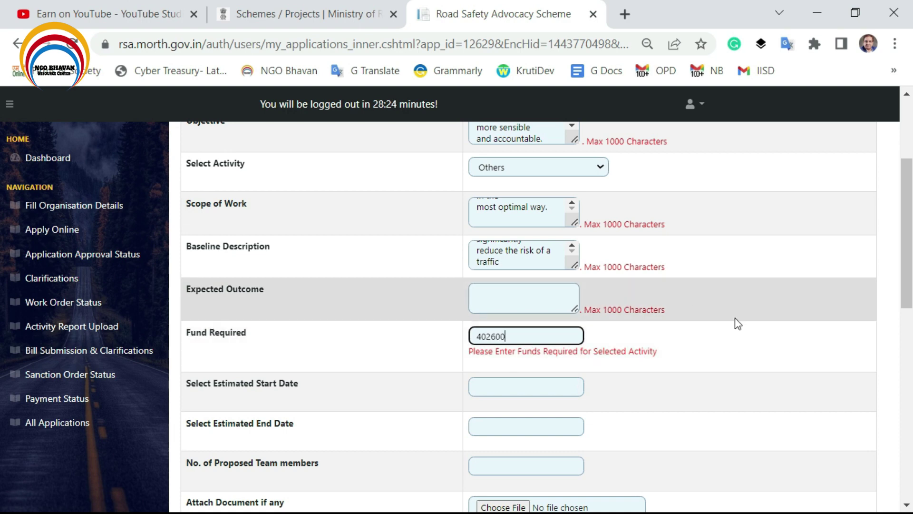
pyautogui.click(734, 318)
# Step: Check the activity's duration in Sanctioned Project.pdf and set the estimated start date to 01/06/2023 in the form
pyautogui.hotkey('alt', 'Tab')
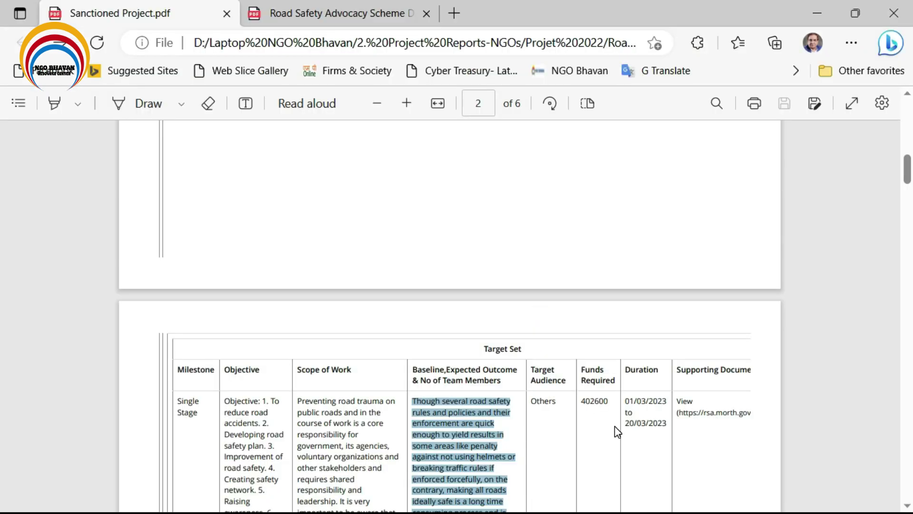
pyautogui.hotkey('alt', 'Tab')
pyautogui.click(516, 375)
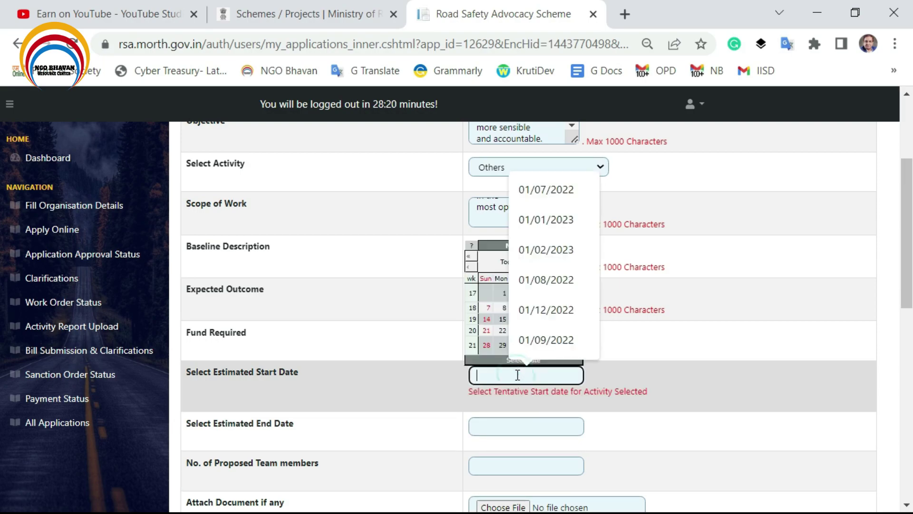
pyautogui.hotkey('alt', 'Tab')
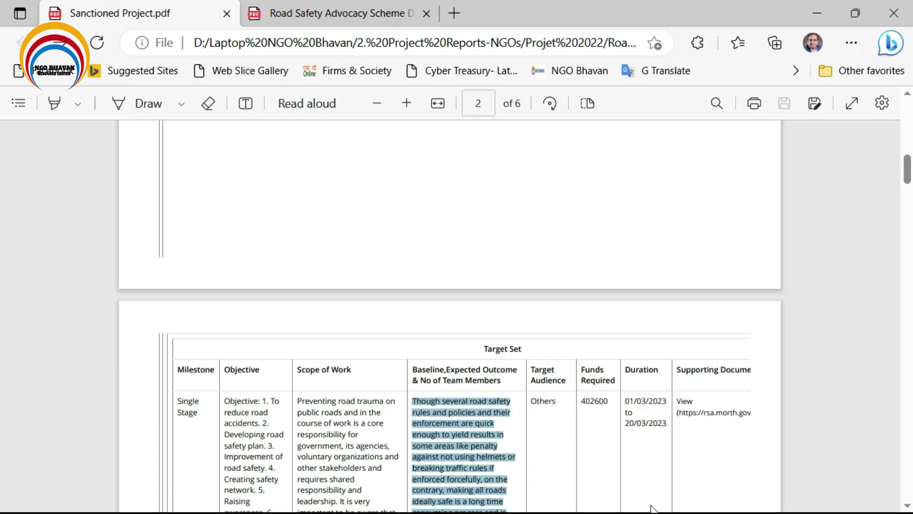
pyautogui.hotkey('alt', 'Tab')
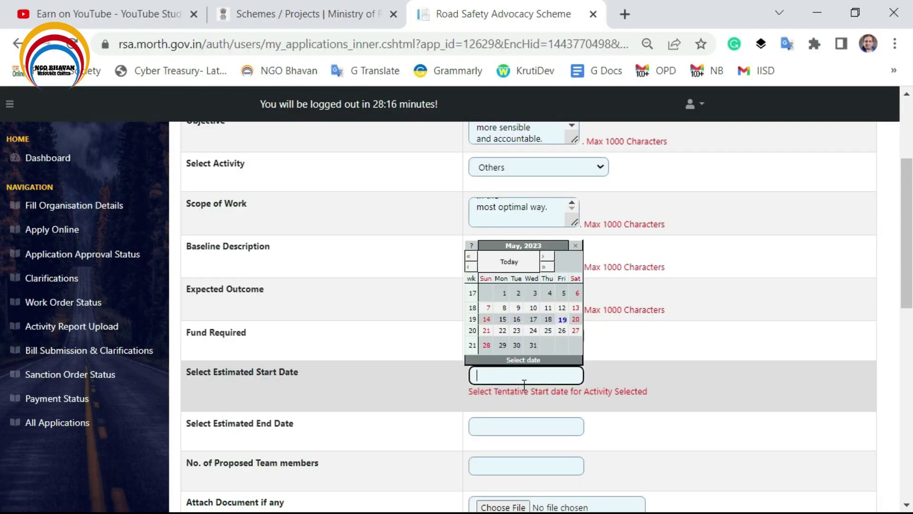
pyautogui.click(545, 259)
pyautogui.click(547, 293)
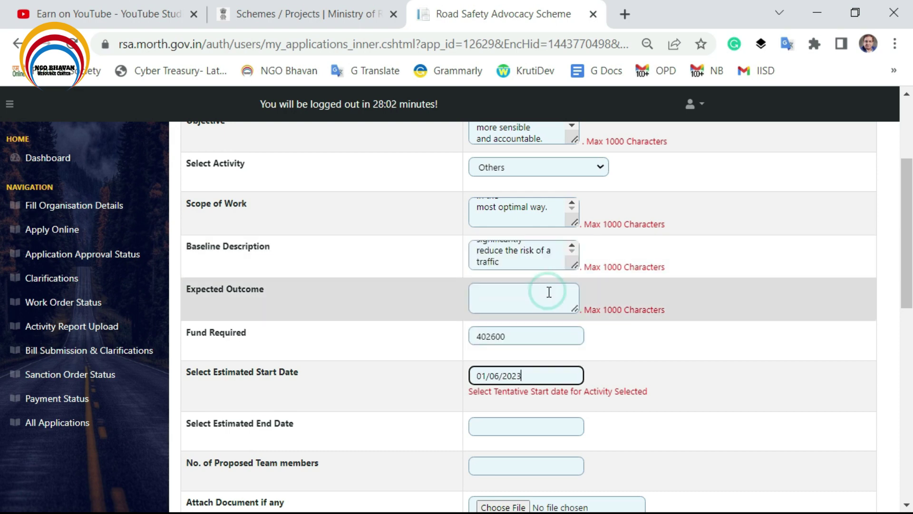
# Step: Choose the activity's estimated end date in the form
pyautogui.click(535, 427)
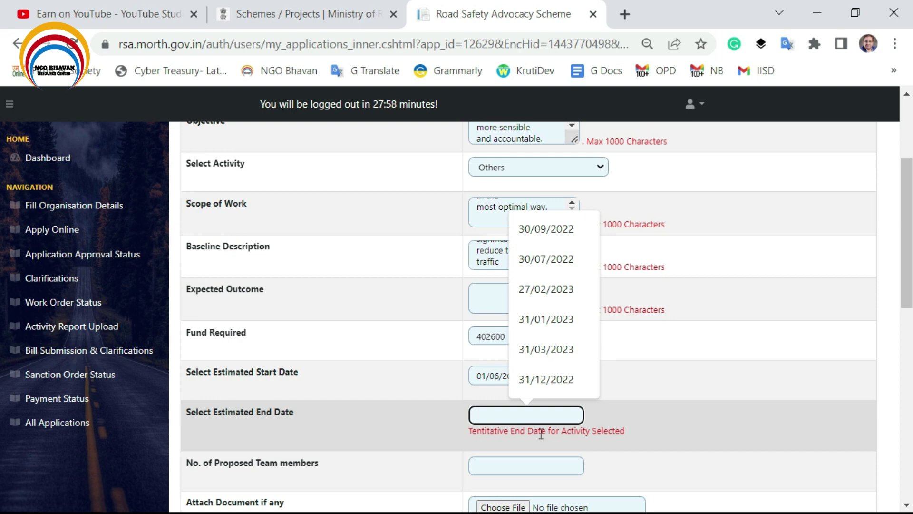
pyautogui.click(485, 413)
pyautogui.click(495, 349)
pyautogui.click(495, 414)
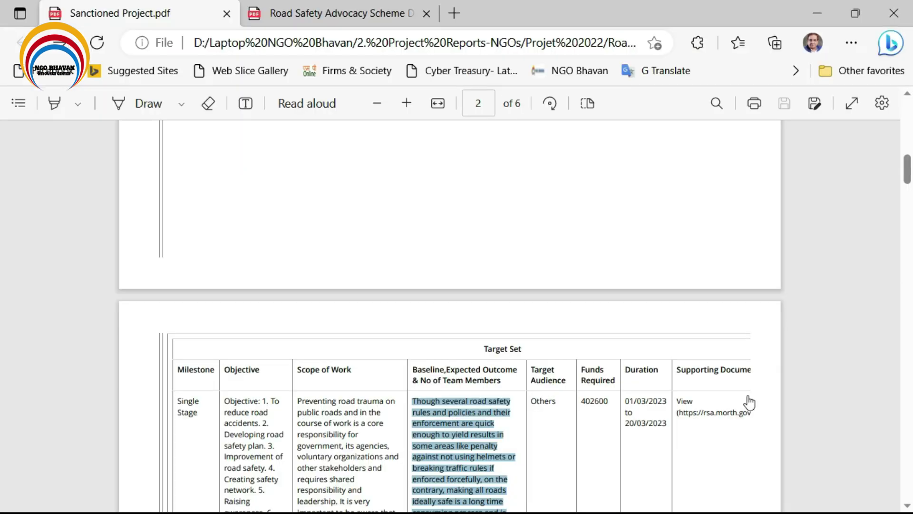
# Step: Compare the durations and the number of team members of the Target Set activities on pages 2 and 3 of Sanctioned Project.pdf
pyautogui.scroll(-1, 632, 401)
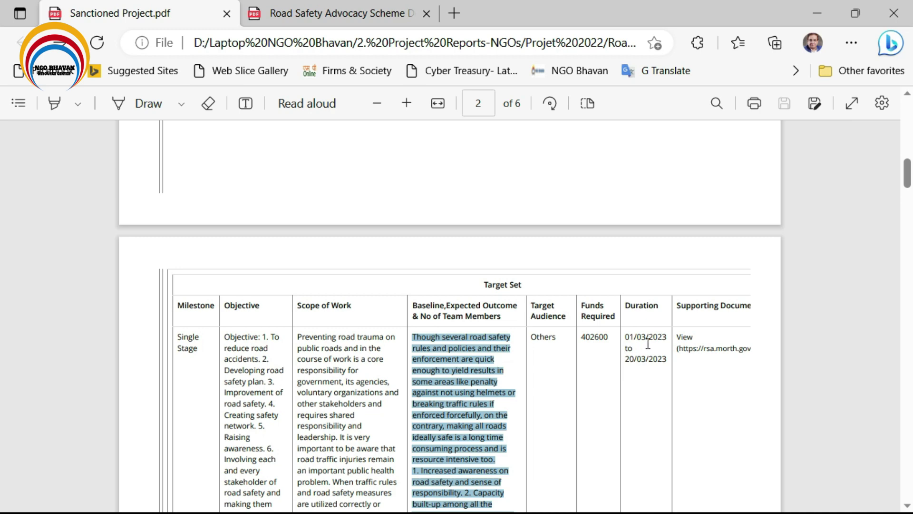
pyautogui.scroll(-10, 642, 342)
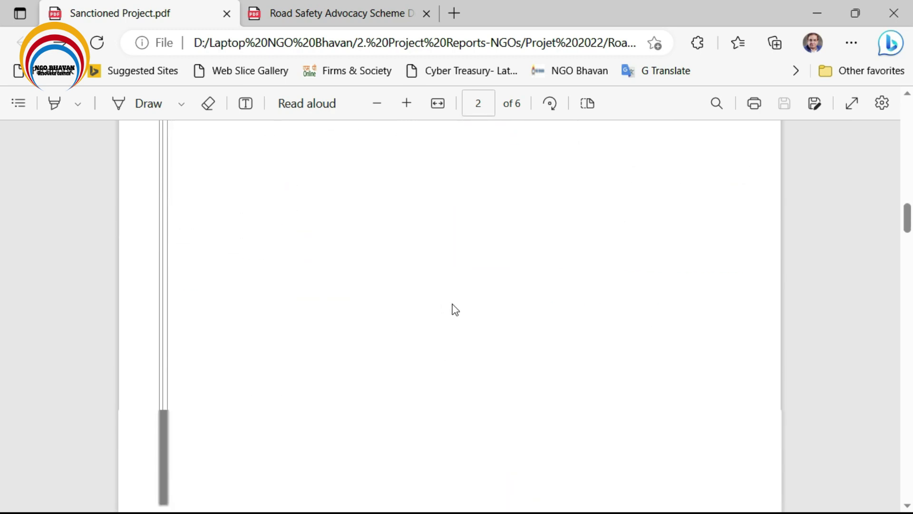
pyautogui.scroll(-5, 470, 314)
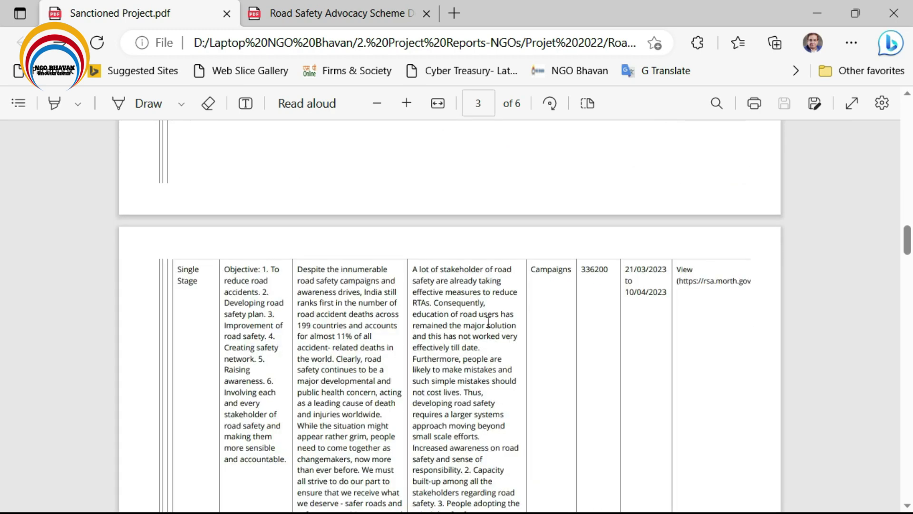
pyautogui.scroll(5, 632, 315)
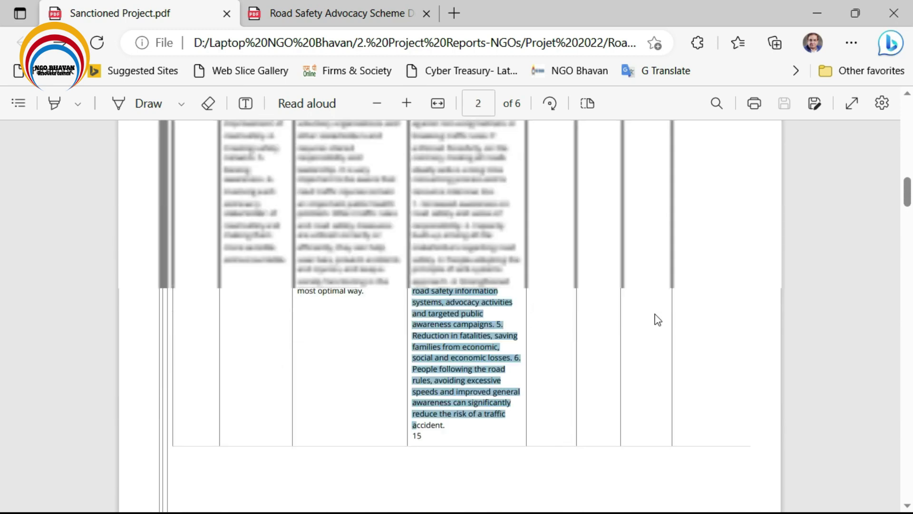
# Step: Check the activity duration in the Target Set table of Sanctioned Project.pdf and return to the application form in Chrome
pyautogui.scroll(3, 654, 312)
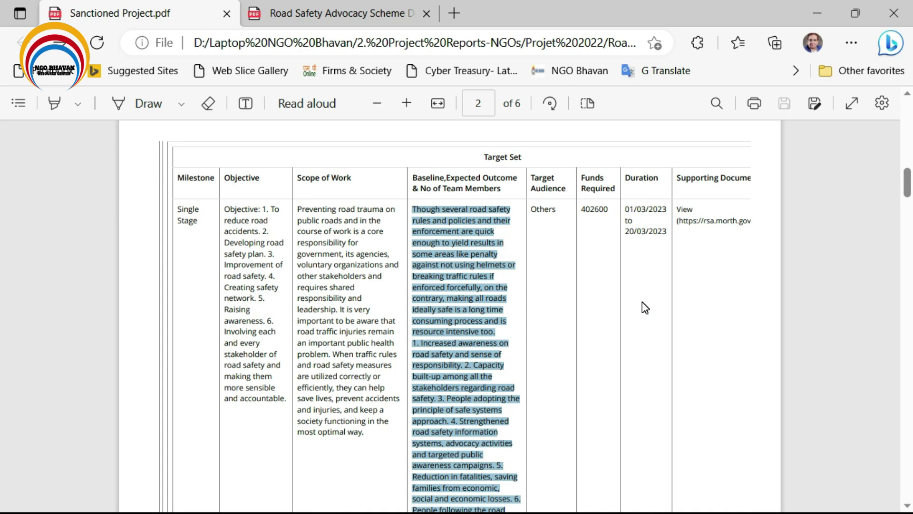
pyautogui.scroll(1, 646, 307)
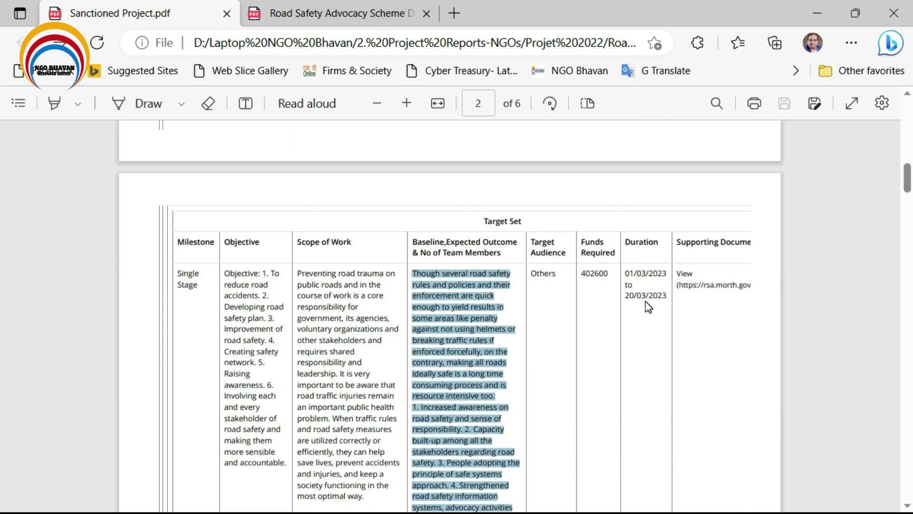
pyautogui.hotkey('alt', 'Tab')
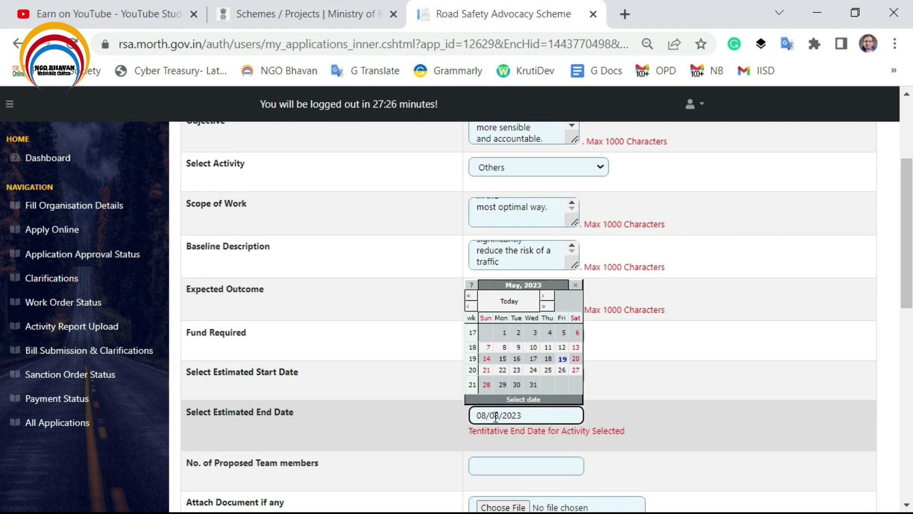
# Step: Try to change the month of the estimated end date to 06 by editing the date text
pyautogui.press('Delete')
pyautogui.write('6')
pyautogui.press('BackSpace')
pyautogui.press('BackSpace')
pyautogui.write('25')
pyautogui.press('BackSpace')
pyautogui.press('BackSpace')
pyautogui.write('06')
pyautogui.press('BackSpace')
pyautogui.write('5')
pyautogui.press('BackSpace')
pyautogui.write('6')
# Step: Set the estimated end date to 19/06/2023 using the date picker
pyautogui.click(486, 415)
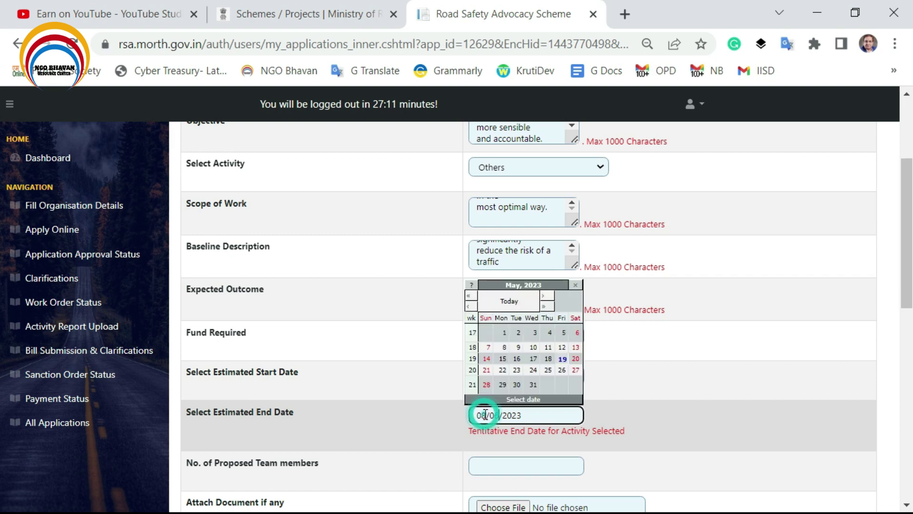
pyautogui.click(545, 296)
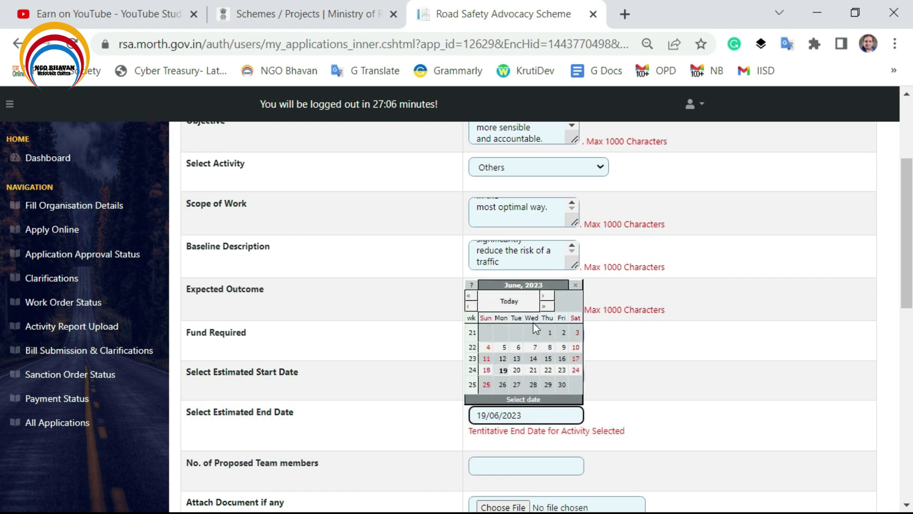
pyautogui.click(506, 372)
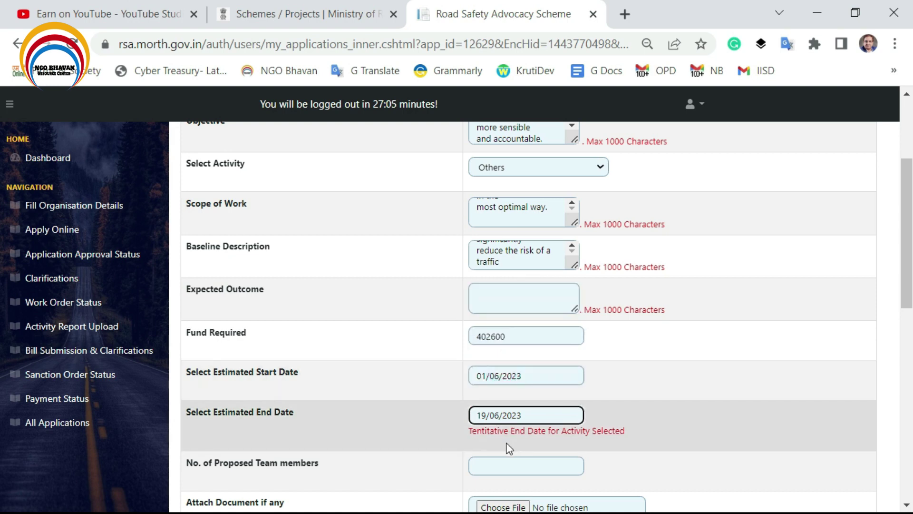
pyautogui.click(505, 438)
# Step: Look up the number of team members in the Target Set table of Sanctioned Project.pdf and return to the form
pyautogui.scroll(-3, 505, 428)
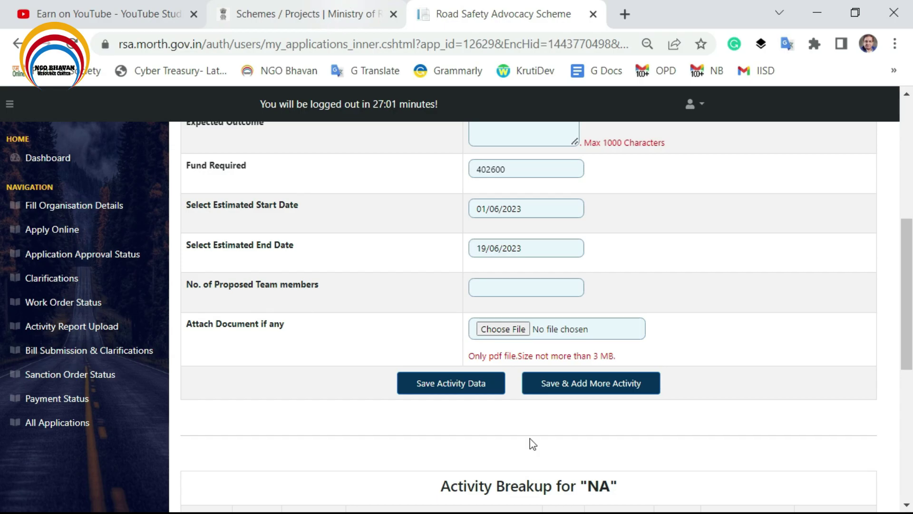
pyautogui.hotkey('alt', 'Tab')
pyautogui.scroll(-5, 564, 426)
pyautogui.scroll(3, 580, 422)
pyautogui.scroll(2, 598, 414)
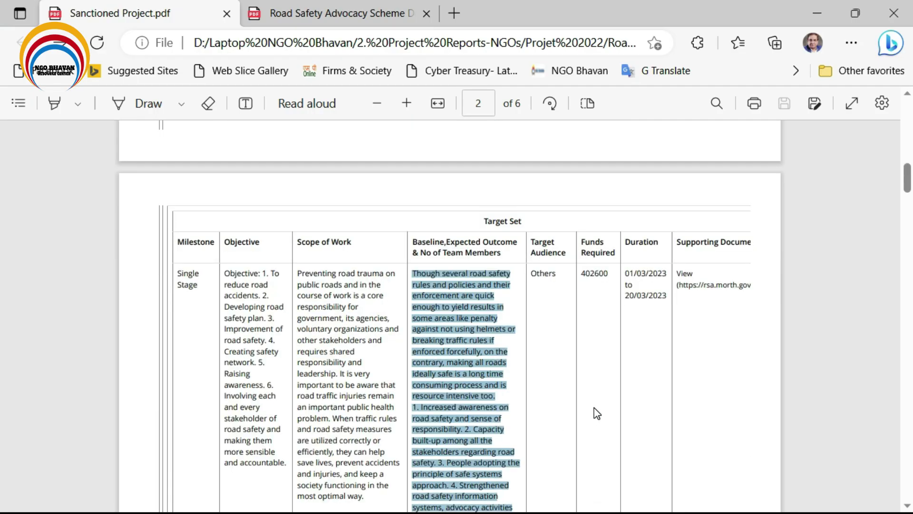
pyautogui.scroll(-8, 597, 413)
pyautogui.scroll(-6, 598, 416)
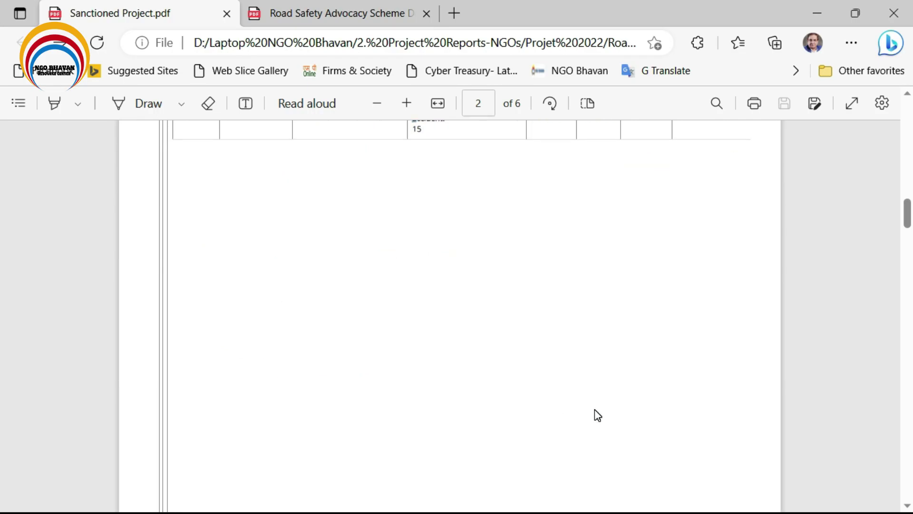
pyautogui.scroll(-4, 598, 415)
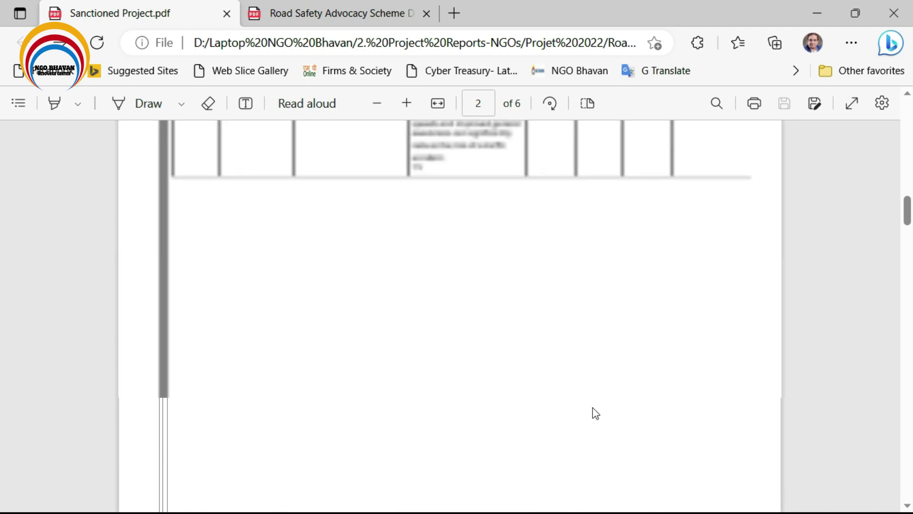
pyautogui.scroll(3, 593, 413)
pyautogui.hotkey('alt', 'Tab')
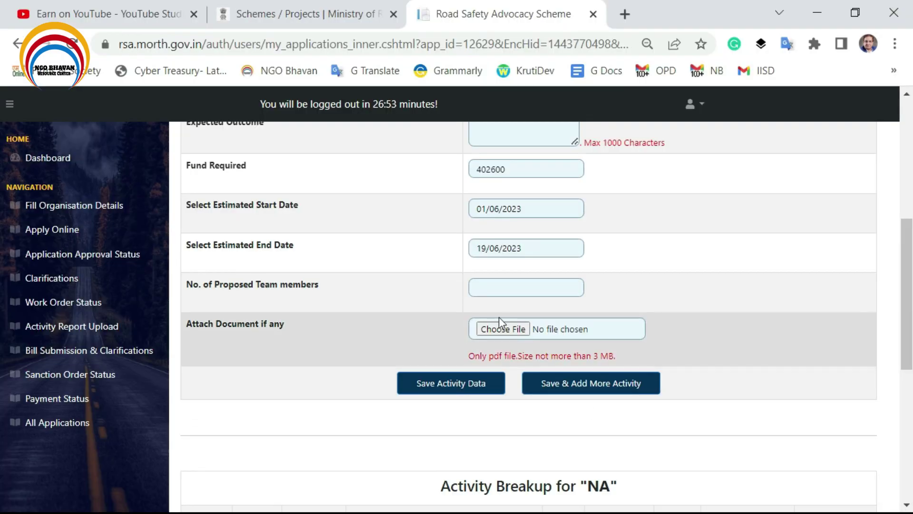
# Step: Set the number of proposed team members to 15
pyautogui.click(484, 287)
pyautogui.write('15')
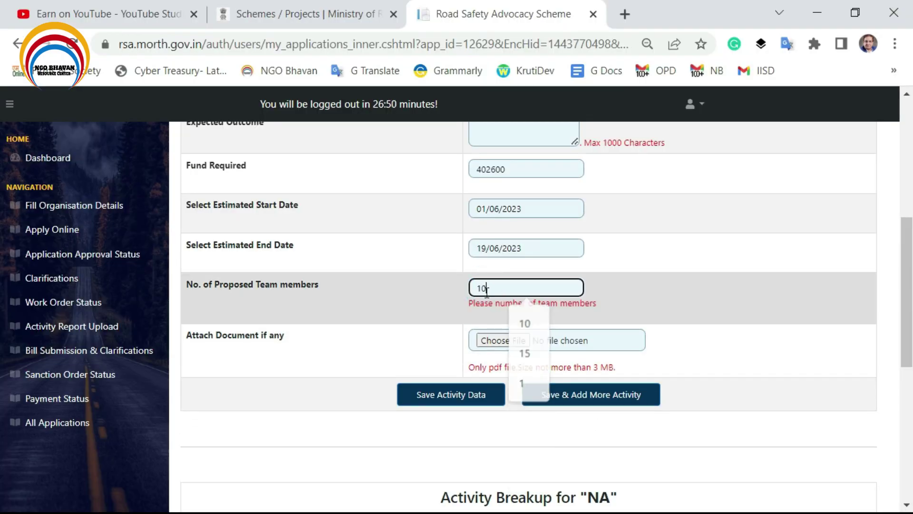
pyautogui.press('BackSpace')
pyautogui.write('5')
pyautogui.click(675, 321)
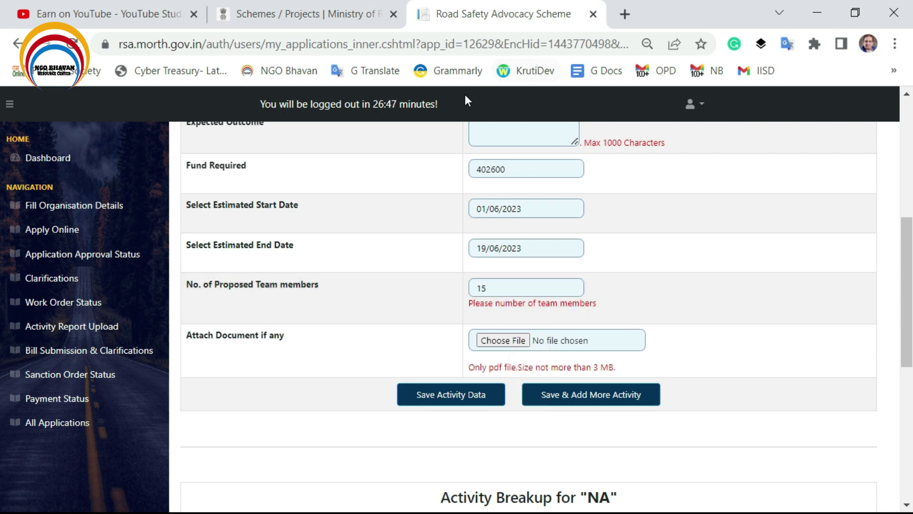
# Step: Switch to Sanctioned Project.pdf, follow its supporting document link in the Target Set table, and return to the PDF
pyautogui.hotkey('alt', 'Tab')
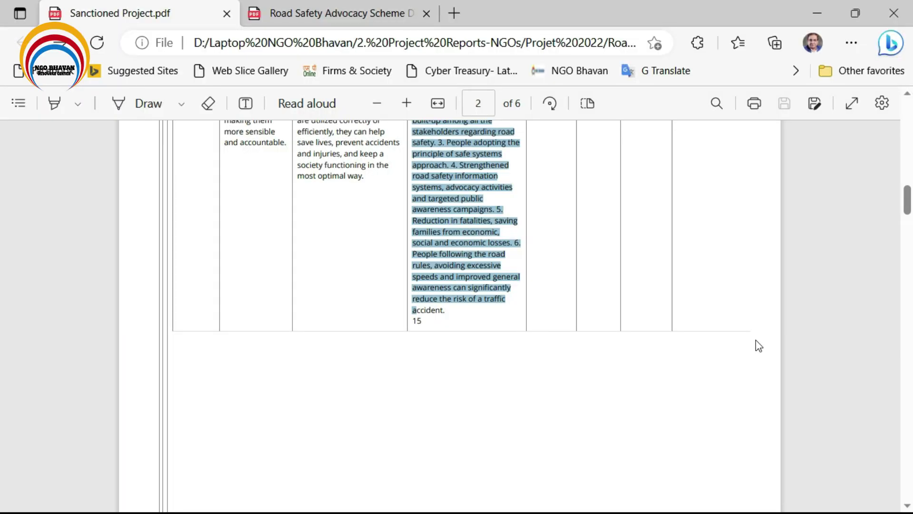
pyautogui.scroll(3, 755, 343)
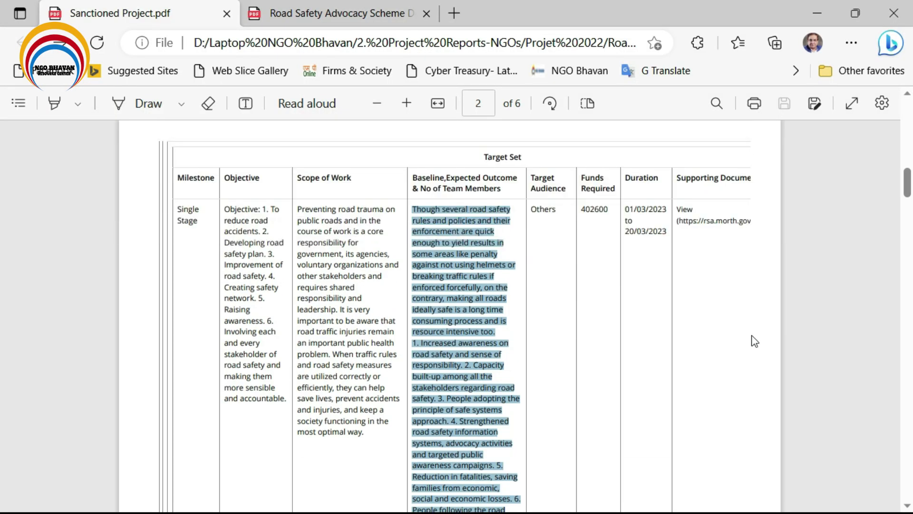
pyautogui.click(716, 223)
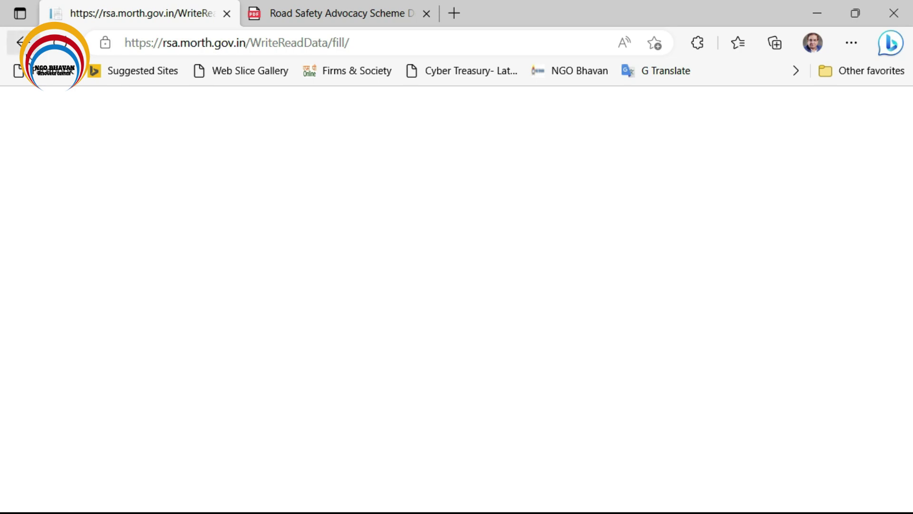
pyautogui.click(23, 49)
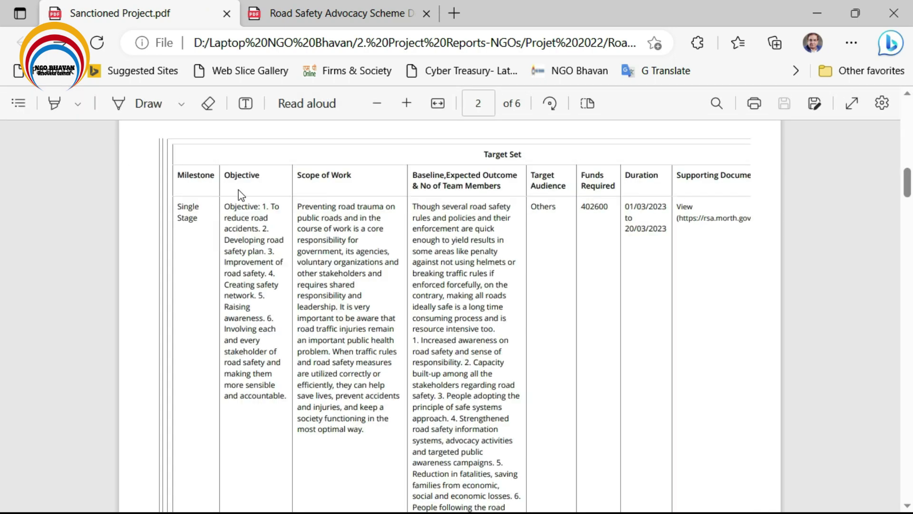
pyautogui.scroll(5, 242, 195)
pyautogui.scroll(-4, 398, 232)
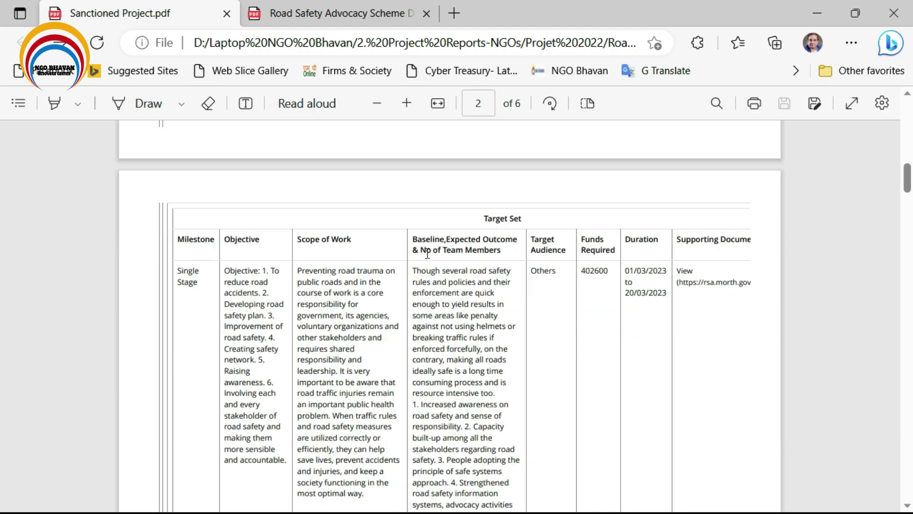
# Step: Follow the supporting document link in the Road Safety Advocacy Scheme PDF and go back to Sanctioned Project.pdf
pyautogui.hotkey('alt', 'Tab')
pyautogui.press('Tab')
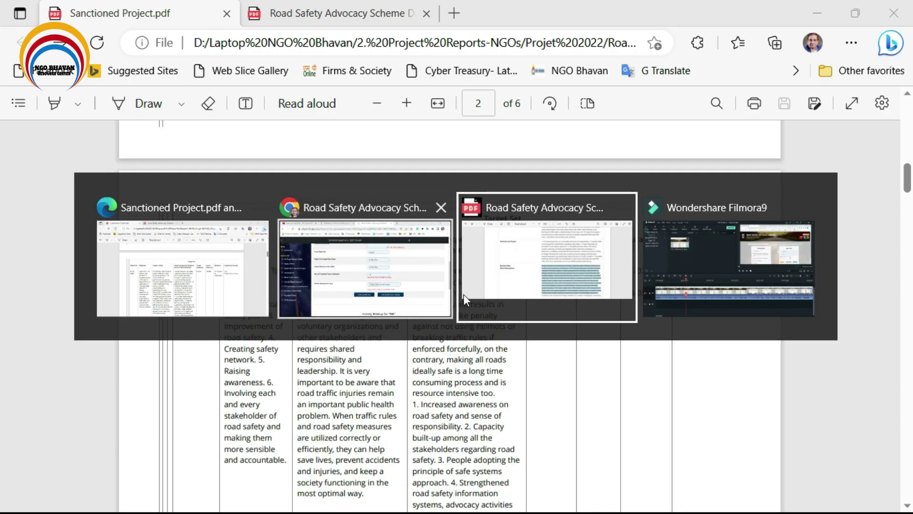
pyautogui.scroll(-15, 473, 304)
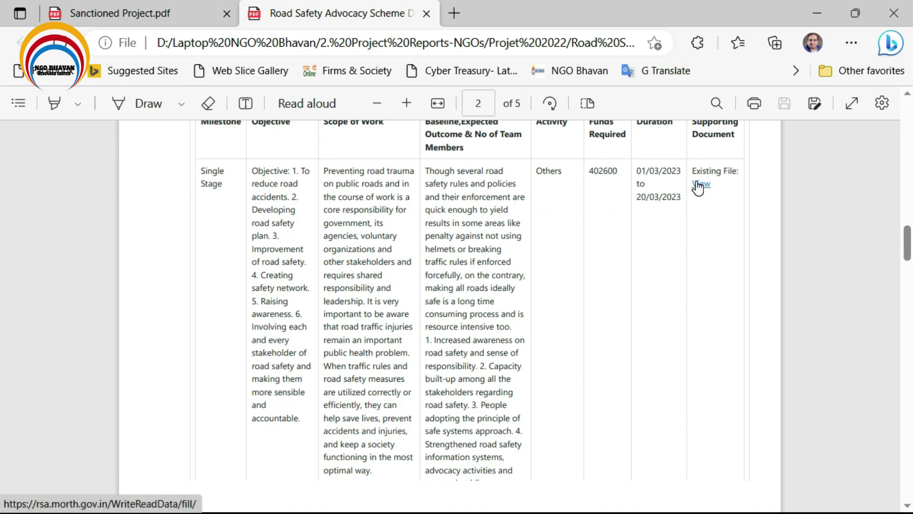
pyautogui.click(699, 185)
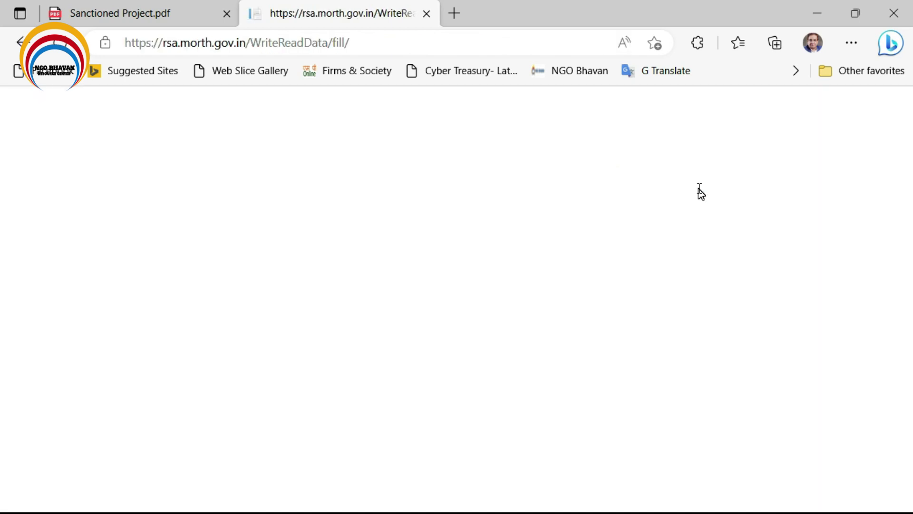
pyautogui.hotkey('ctrl', 'shift', 'Tab')
pyautogui.scroll(-2, 617, 290)
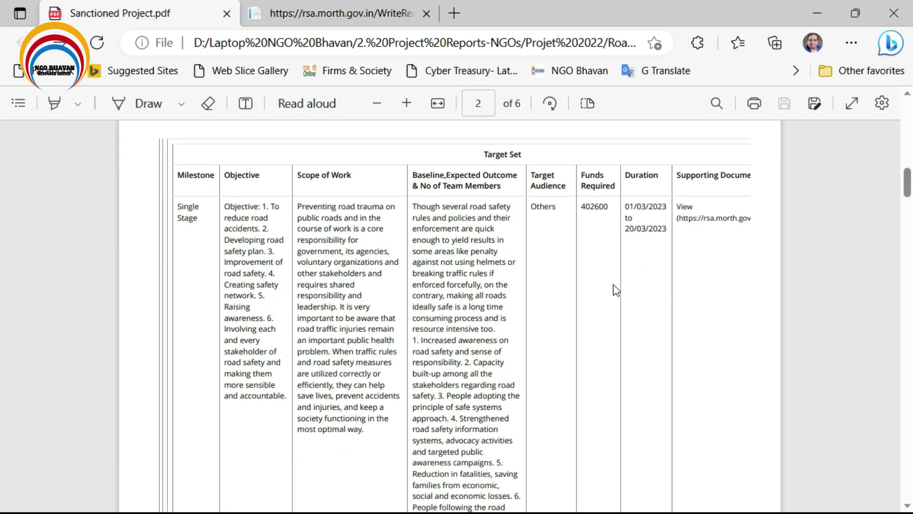
# Step: Return to the form in Chrome, attach Supportingdocuments.pdf, and save the activity with the option to add more
pyautogui.hotkey('alt', 'Tab')
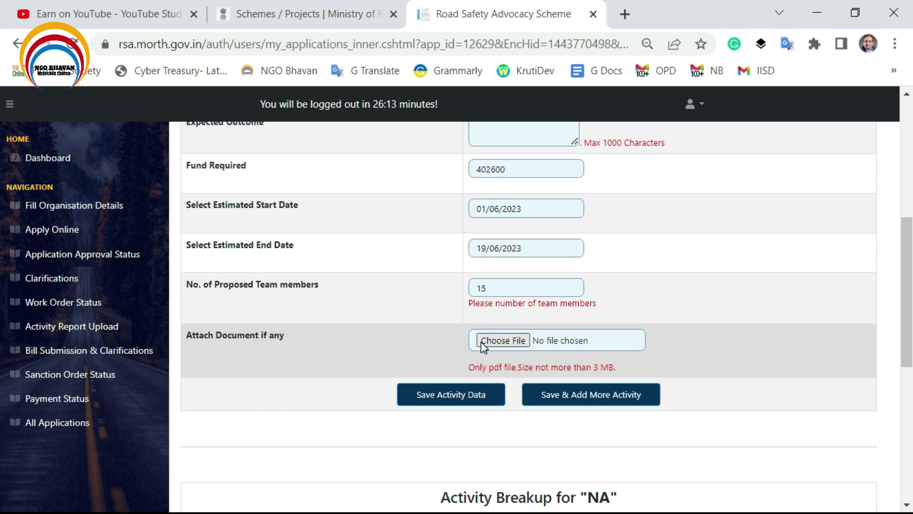
pyautogui.click(481, 342)
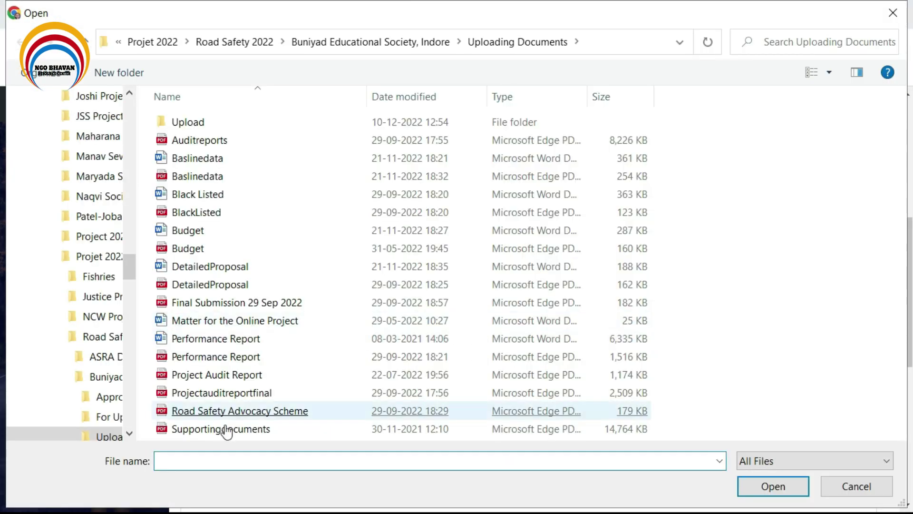
pyautogui.doubleClick(227, 430)
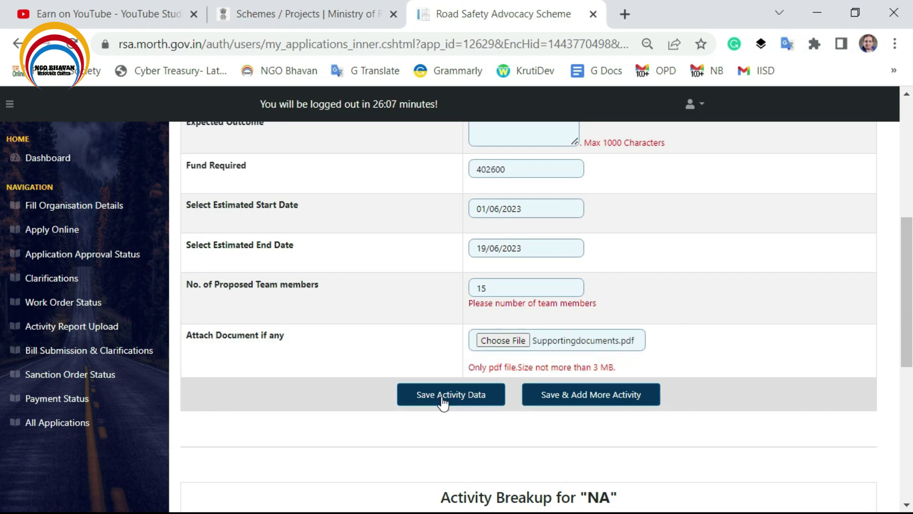
pyautogui.click(551, 398)
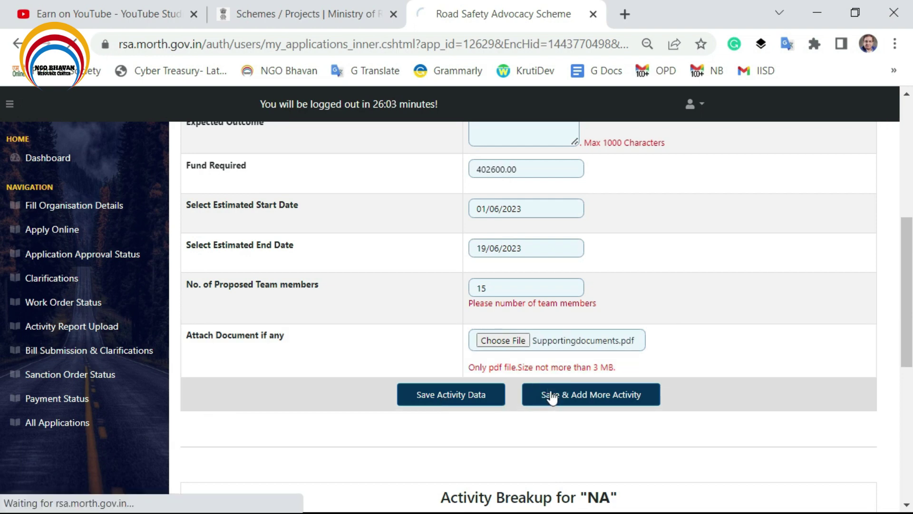
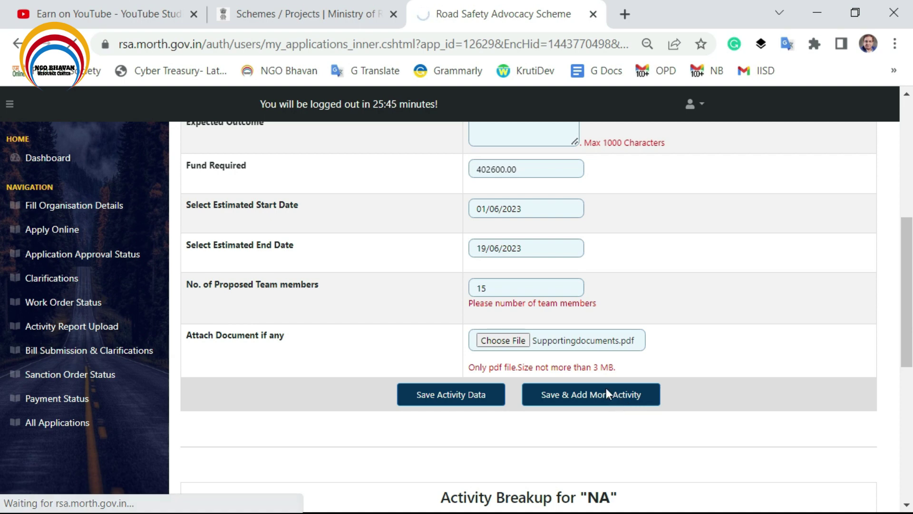
pyautogui.hotkey('alt', 'Tab')
pyautogui.hotkey('alt', 'Tab')
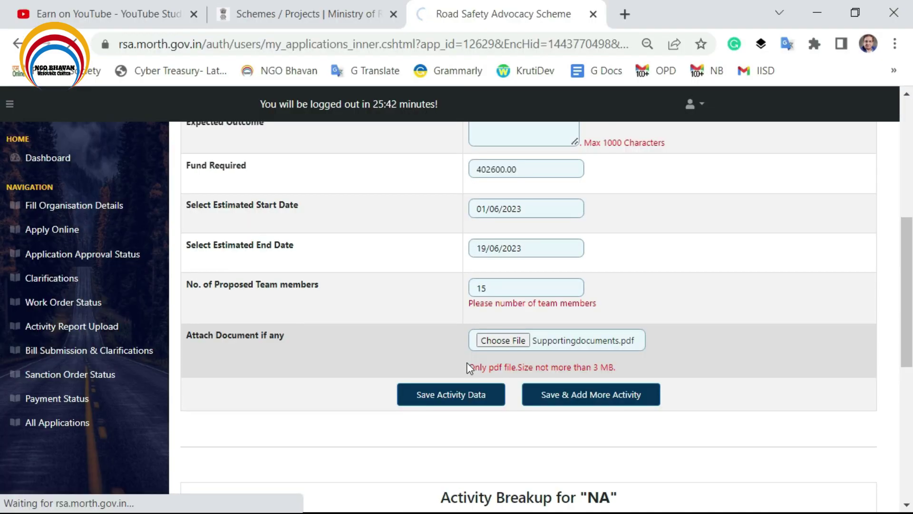
pyautogui.hotkey('alt', 'Tab')
pyautogui.press('Tab')
pyautogui.press('Tab')
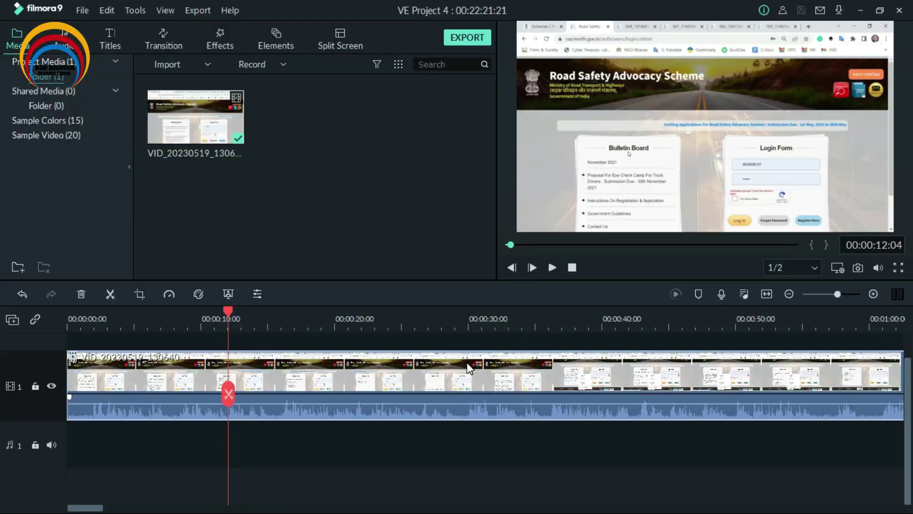
pyautogui.hotkey('alt', 'Tab')
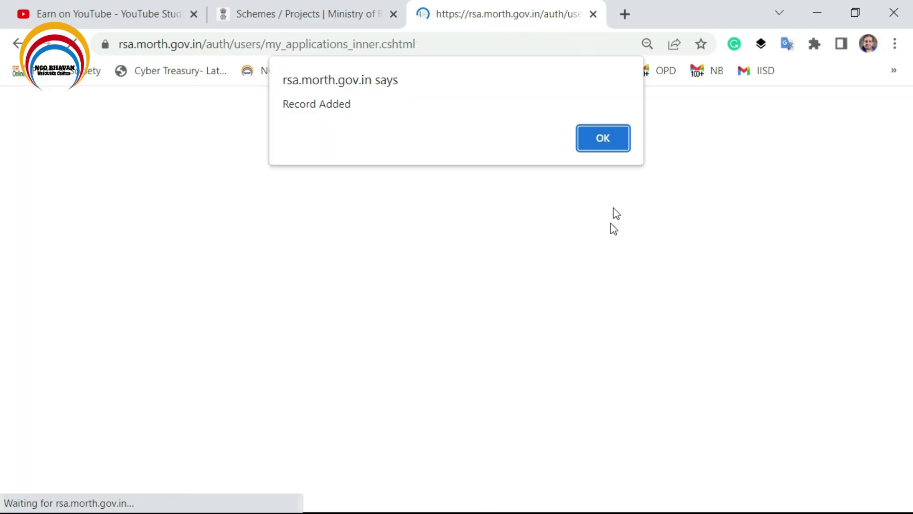
# Step: Acknowledge the saved record, review the activity breakup, and open a blank activity details form
pyautogui.click(602, 148)
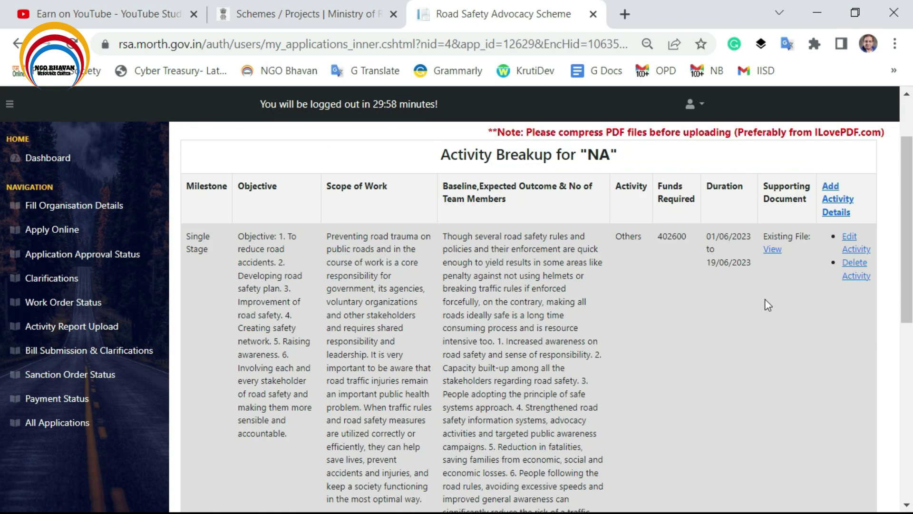
pyautogui.scroll(-7, 765, 305)
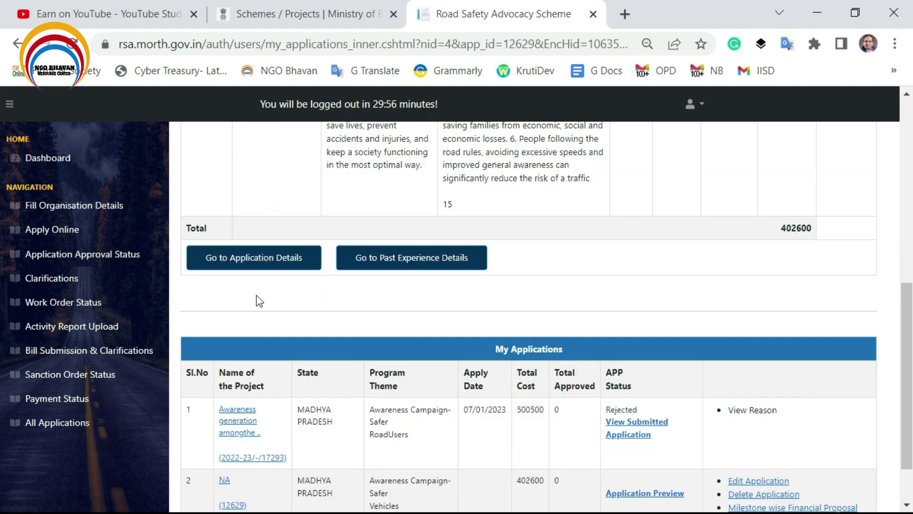
pyautogui.scroll(-2, 490, 363)
pyautogui.scroll(10, 745, 431)
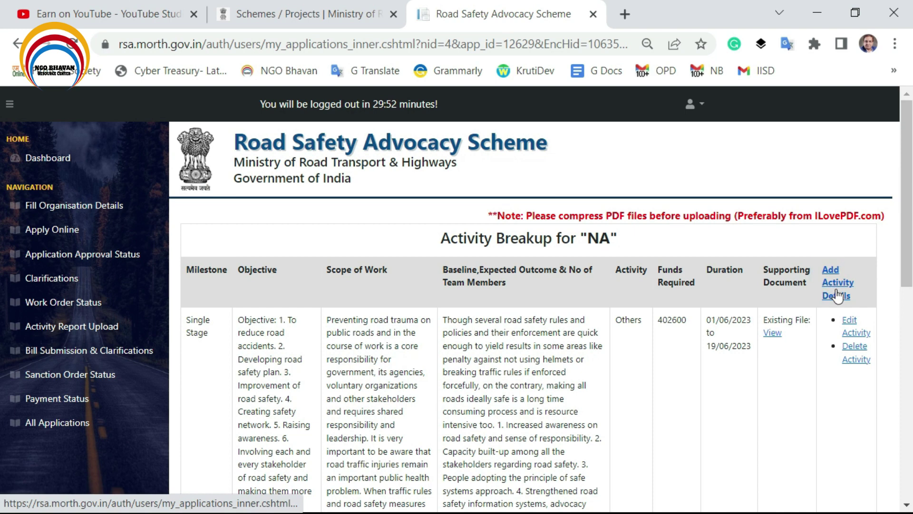
pyautogui.click(825, 297)
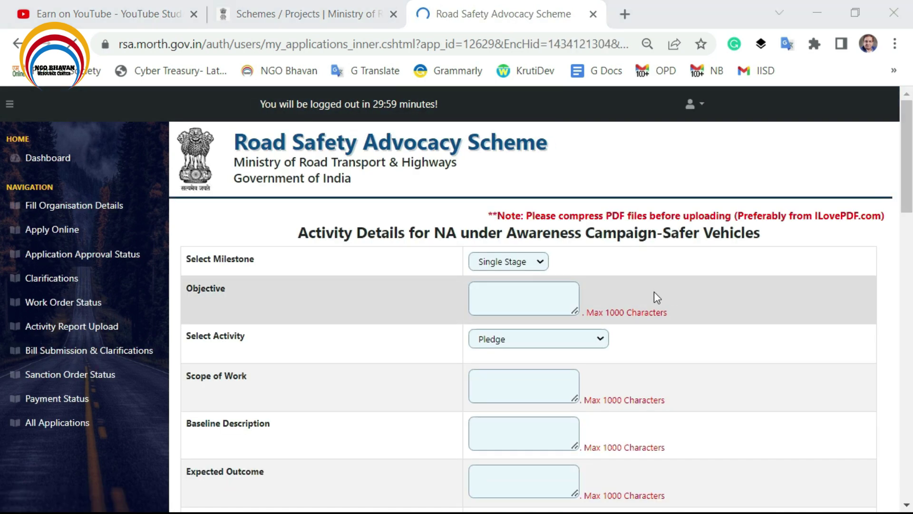
# Step: Copy the Single Stage objective from page 3 of Sanctioned Project.pdf into the Objective field of the Chrome form
pyautogui.hotkey('alt', 'Tab')
pyautogui.press('Tab')
pyautogui.scroll(-3, 335, 345)
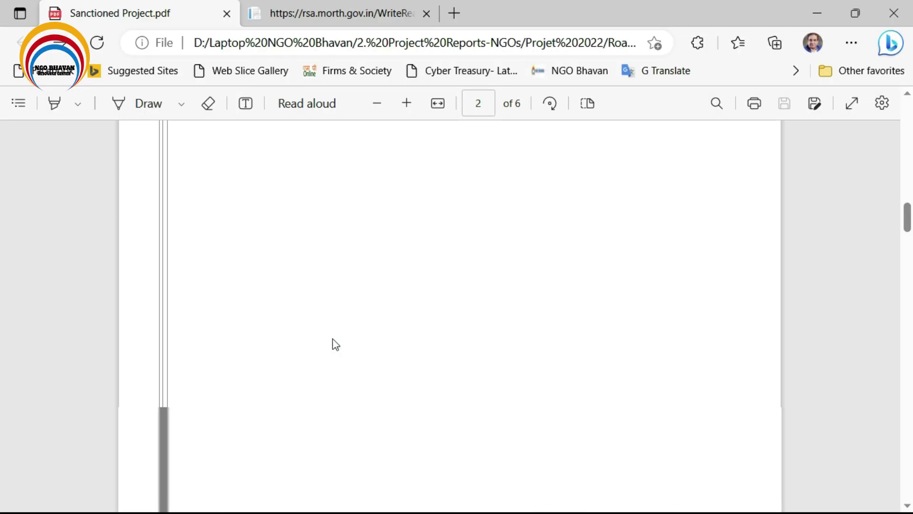
pyautogui.scroll(-5, 335, 344)
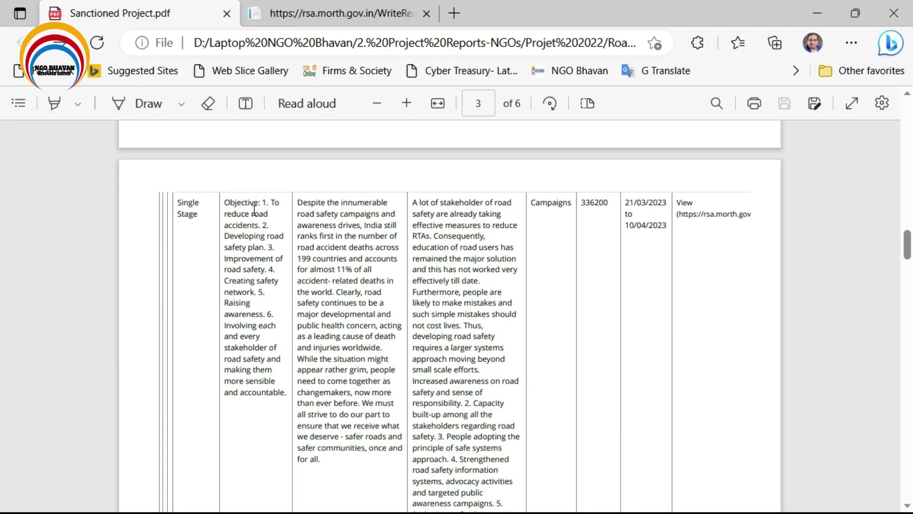
pyautogui.moveTo(223, 202); pyautogui.dragTo(293, 391)
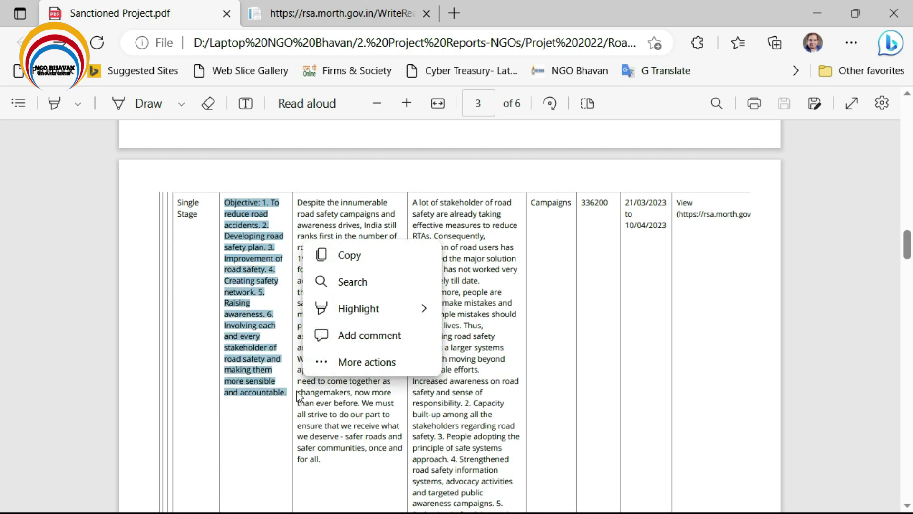
pyautogui.click(337, 255)
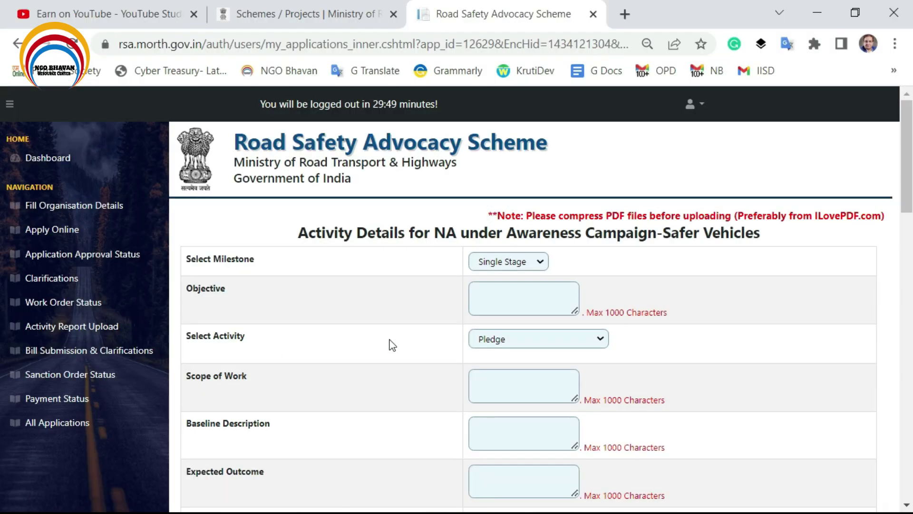
pyautogui.hotkey('alt', 'Tab')
pyautogui.click(525, 296)
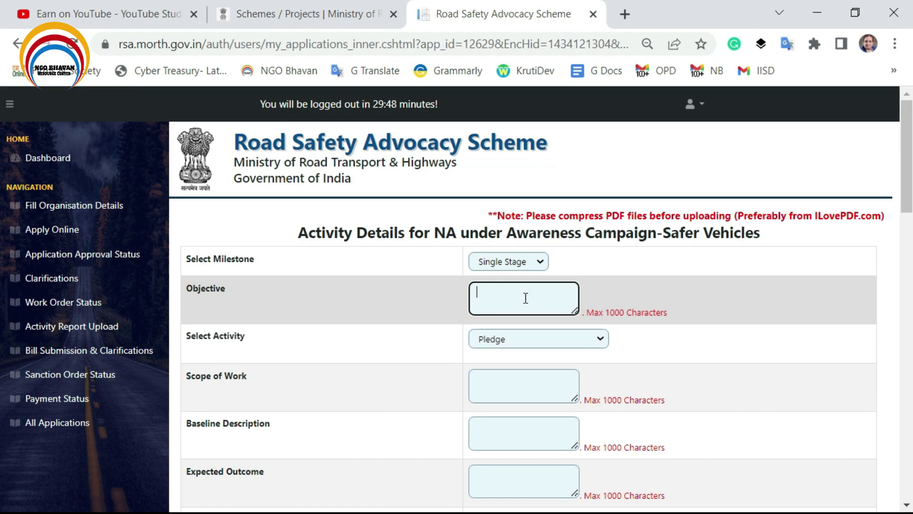
pyautogui.hotkey('ctrl', 'v')
# Step: Copy the scope of work paragraph starting "Despite the innumerable road safety campaigns" from the PDF into the form's Scope of Work field
pyautogui.hotkey('alt', 'Tab')
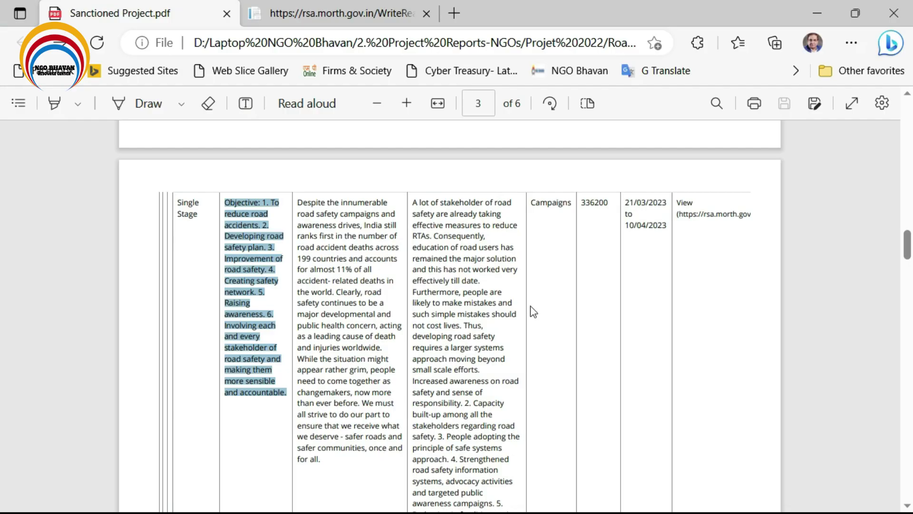
pyautogui.moveTo(300, 204); pyautogui.dragTo(349, 414)
pyautogui.moveTo(328, 461); pyautogui.dragTo(327, 470)
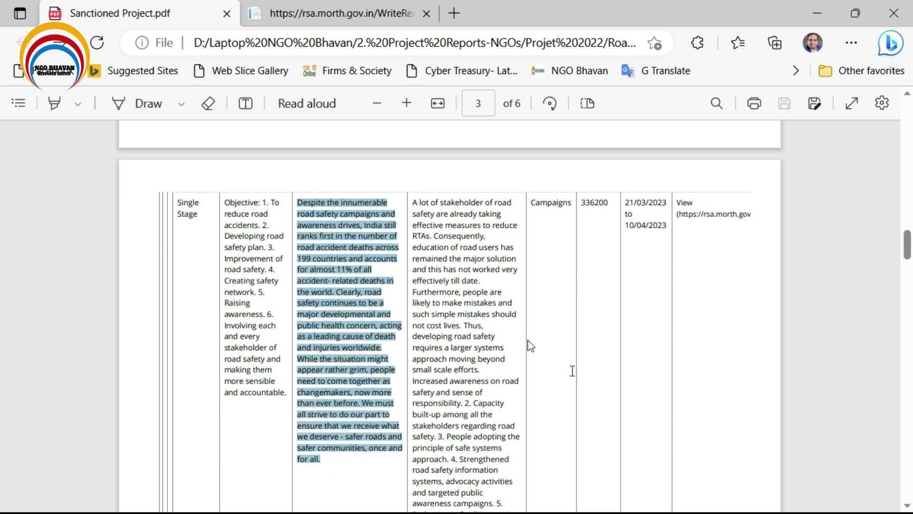
pyautogui.hotkey('alt', 'Tab')
pyautogui.click(503, 380)
pyautogui.hotkey('ctrl', 'v')
# Step: Check the activity type in Sanctioned Project.pdf and set the form's activity to Campaigns
pyautogui.hotkey('alt', 'Tab')
pyautogui.hotkey('alt', 'Tab')
pyautogui.click(516, 338)
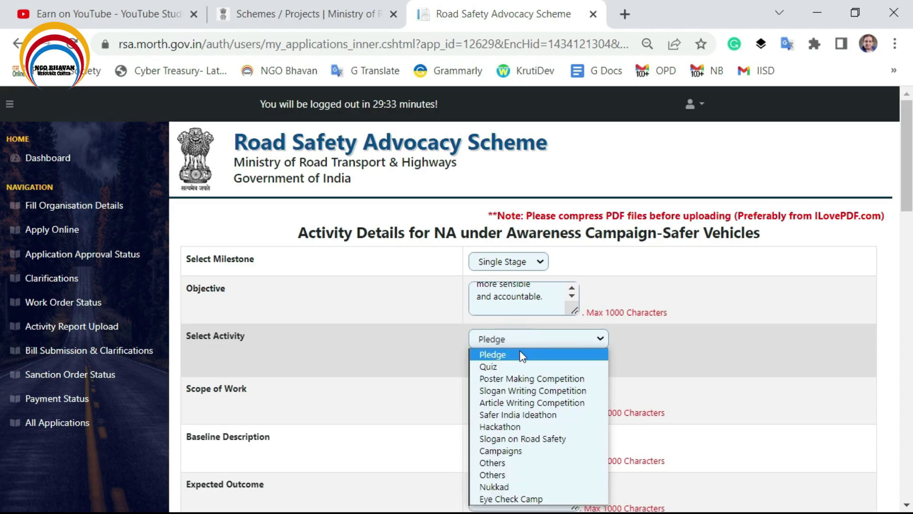
pyautogui.click(505, 451)
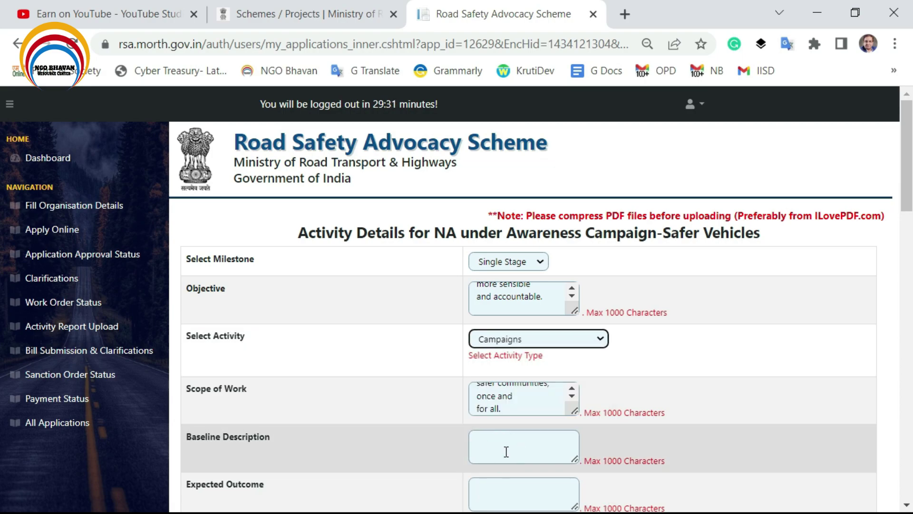
# Step: Copy the text from "A lot of stakeholder of road safety" through "accident." in the PDF into the form's Baseline Description field
pyautogui.hotkey('alt', 'Tab')
pyautogui.hotkey('alt', 'Tab')
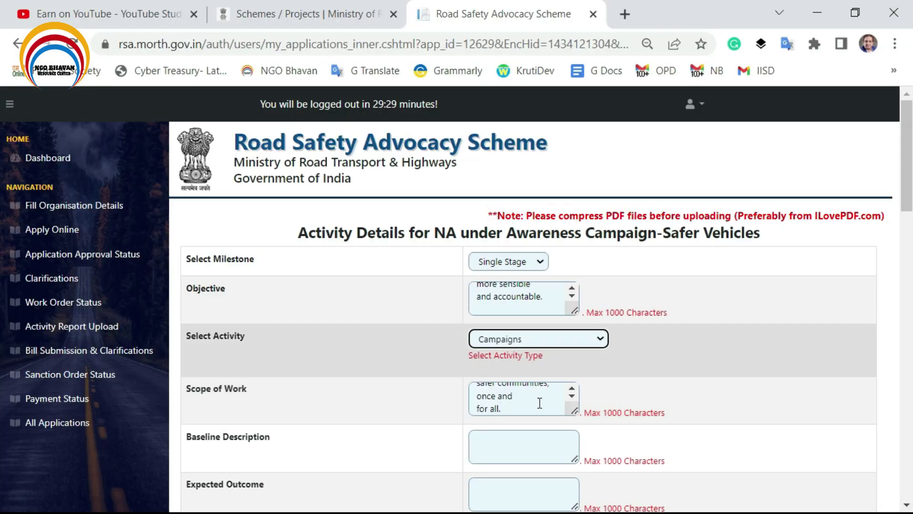
pyautogui.hotkey('alt', 'Tab')
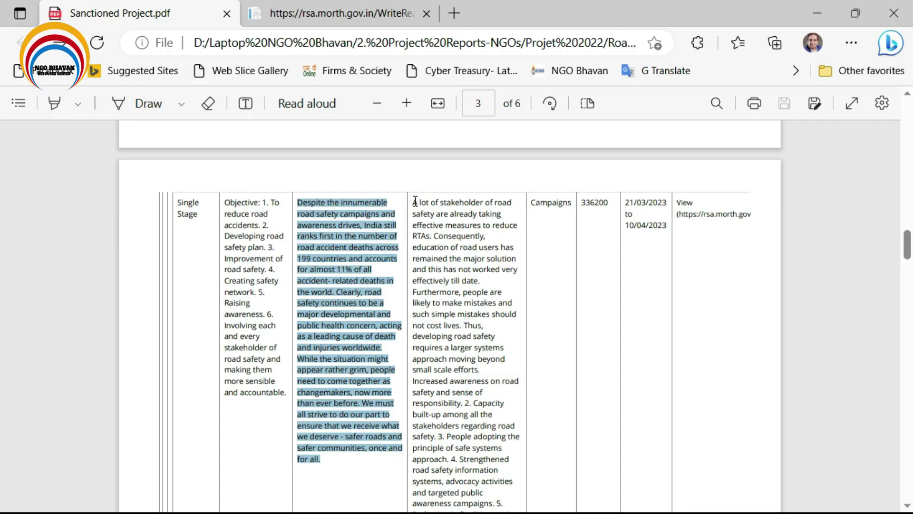
pyautogui.moveTo(413, 202); pyautogui.dragTo(486, 508)
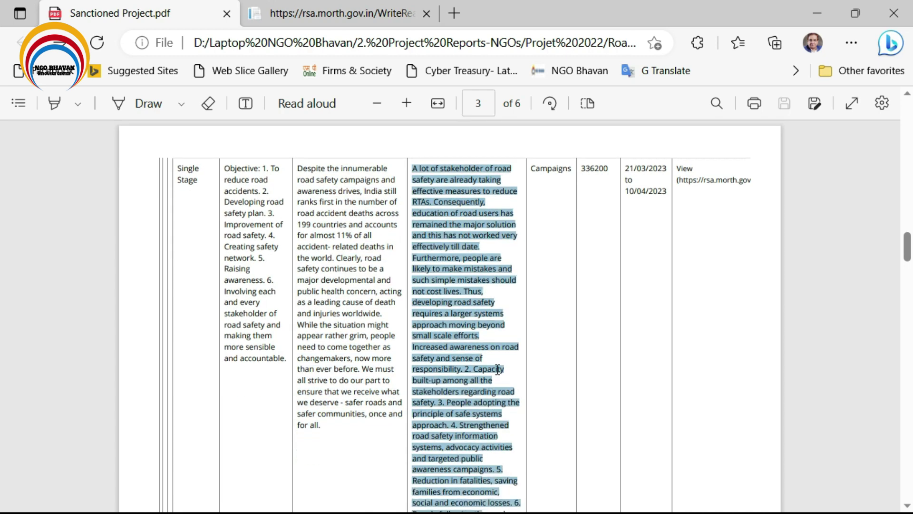
pyautogui.scroll(-5, 474, 365)
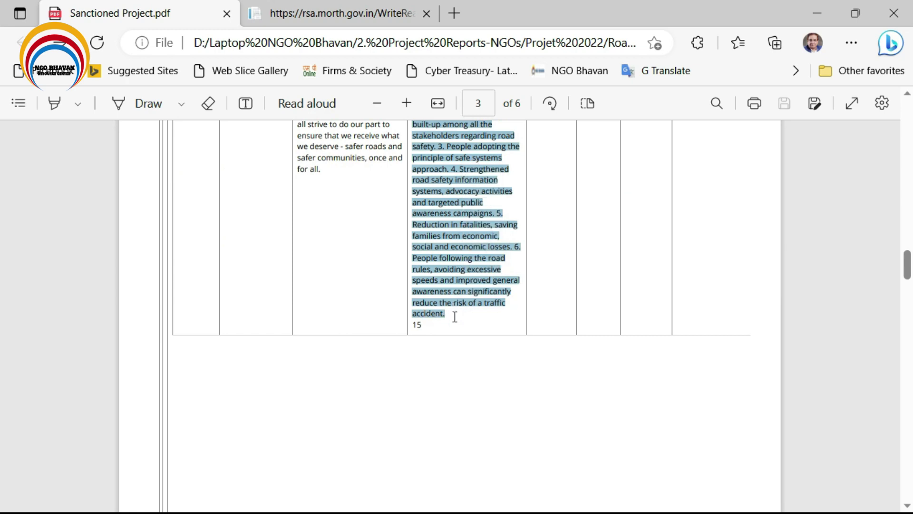
pyautogui.hotkey('ctrl', 'c')
pyautogui.hotkey('alt', 'Tab')
pyautogui.click(502, 439)
pyautogui.hotkey('ctrl', 'v')
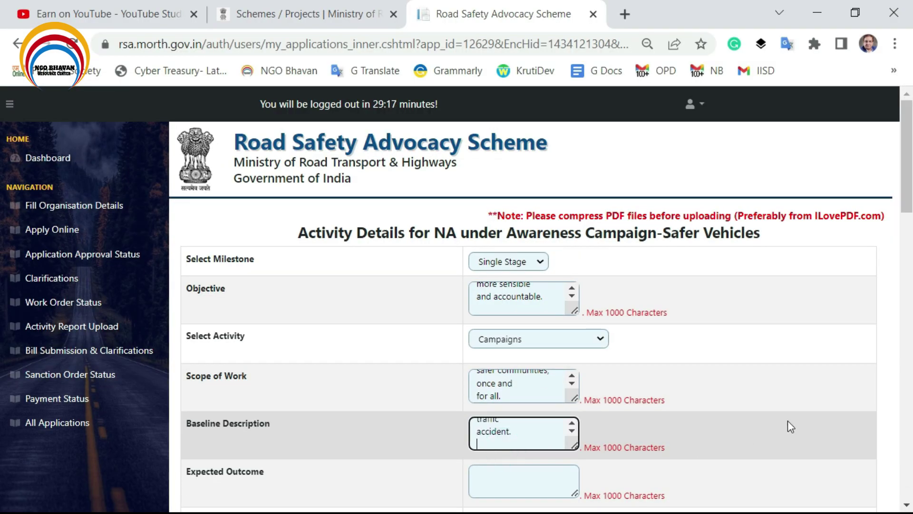
pyautogui.click(789, 421)
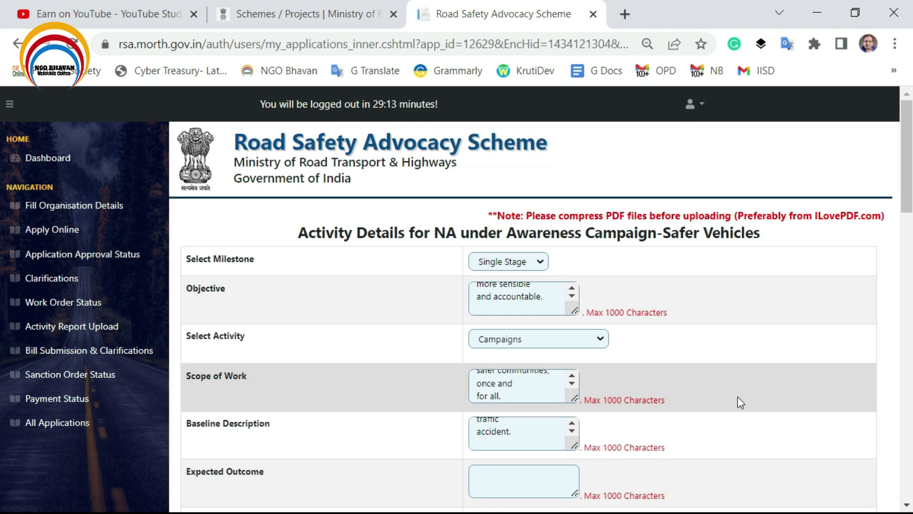
# Step: Copy the Campaigns funding amount 336200 from Sanctioned Project.pdf into the form's Fund Required field
pyautogui.scroll(-3, 738, 397)
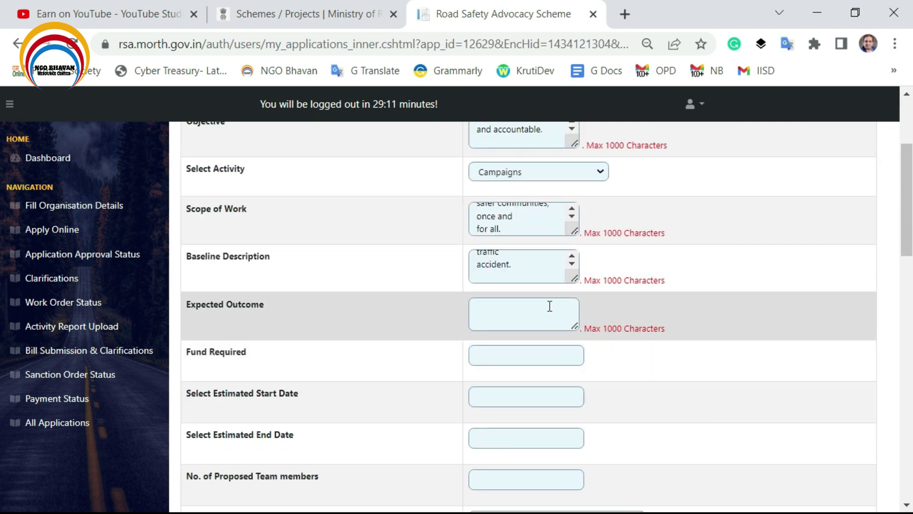
pyautogui.hotkey('alt', 'Tab')
pyautogui.scroll(6, 554, 316)
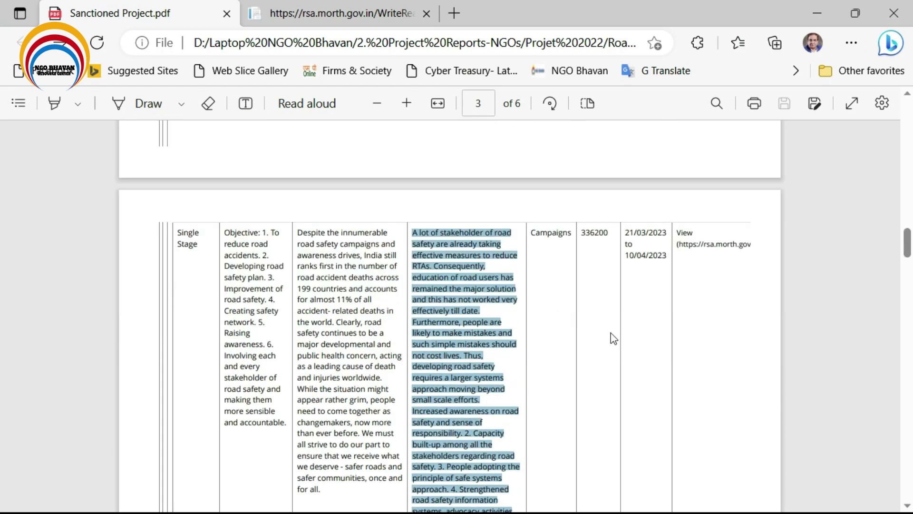
pyautogui.moveTo(581, 230); pyautogui.dragTo(608, 239)
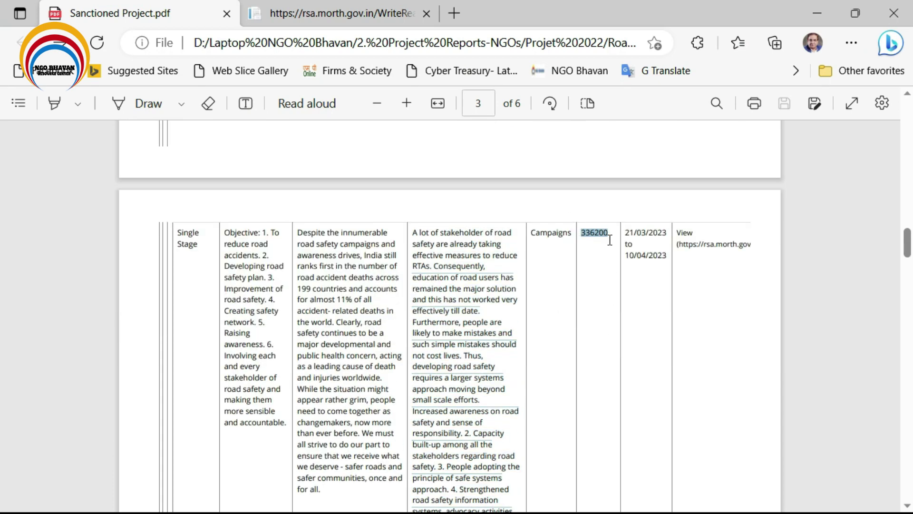
pyautogui.hotkey('alt', 'Tab')
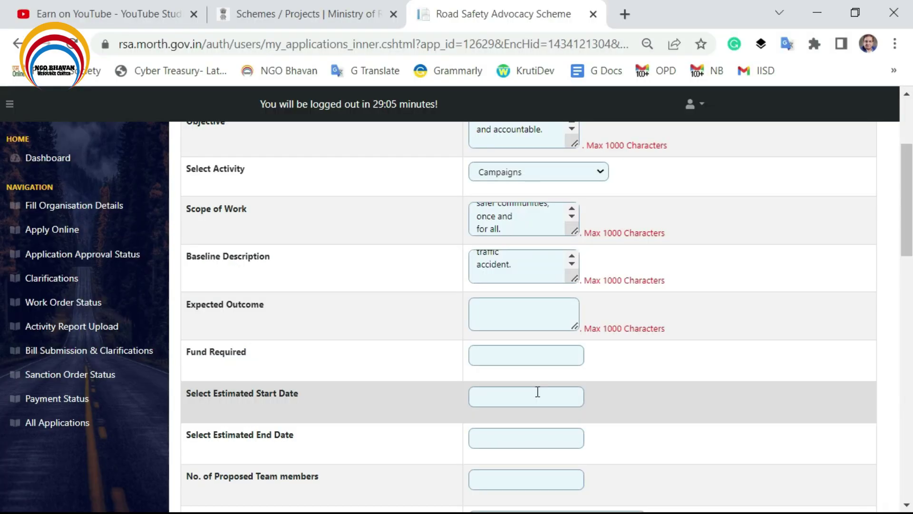
pyautogui.click(529, 353)
pyautogui.hotkey('ctrl', 'v')
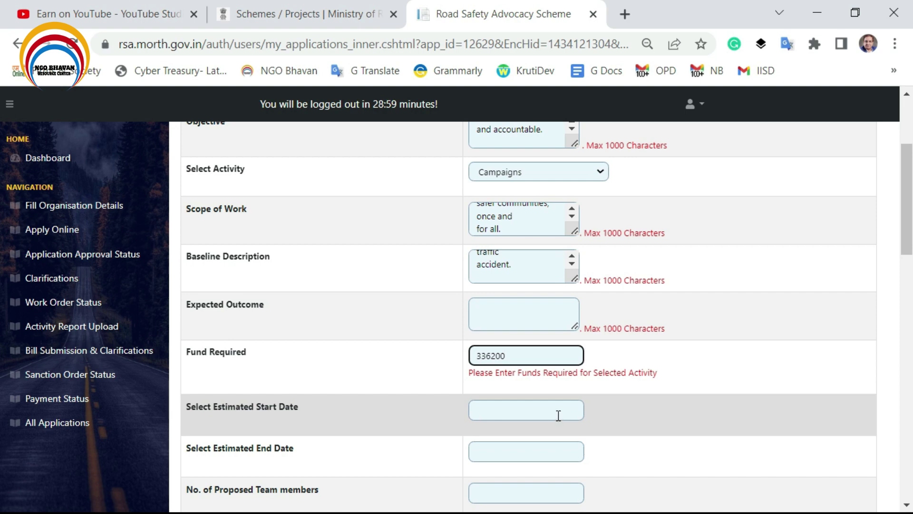
# Step: Set the activity's estimated start date to 01/06/2023
pyautogui.click(548, 400)
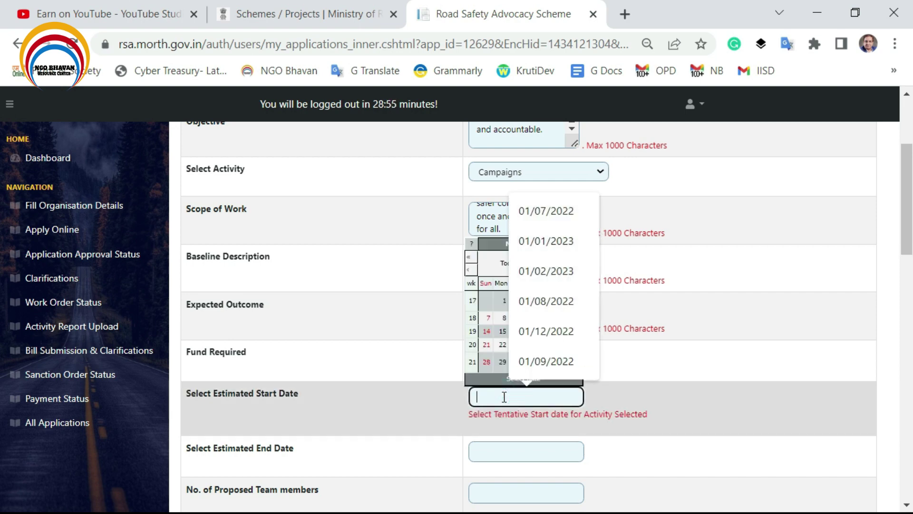
pyautogui.write('01/06')
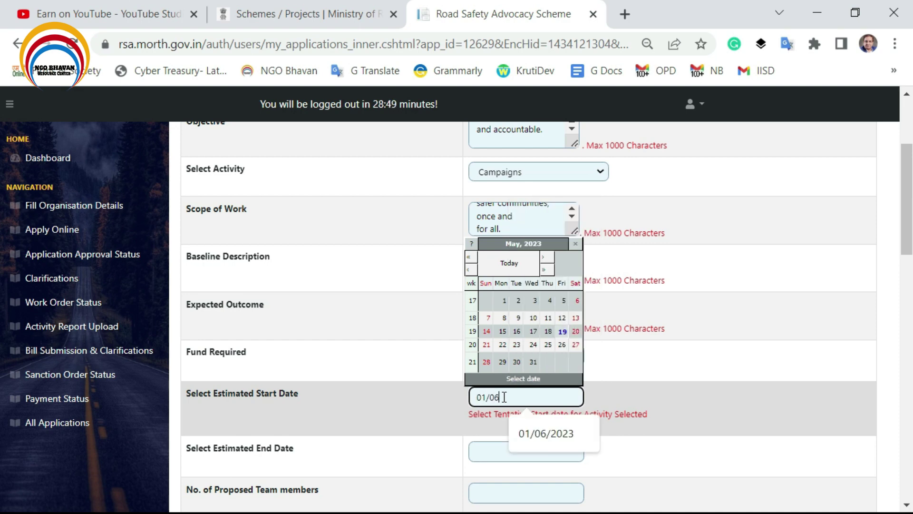
pyautogui.write('/2023')
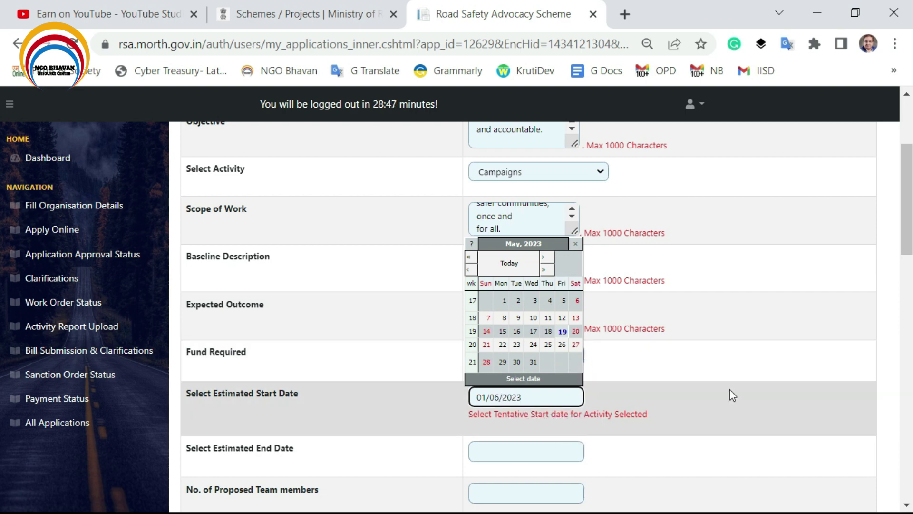
pyautogui.click(732, 390)
# Step: Check the campaign's duration in Sanctioned Project.pdf and set the estimated end date in the form to 25/06/2023
pyautogui.hotkey('alt', 'Tab')
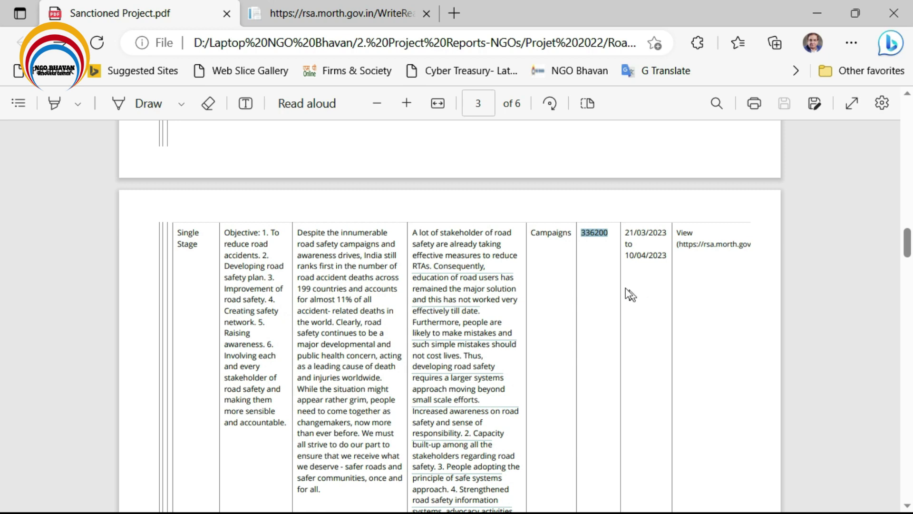
pyautogui.hotkey('alt', 'Tab')
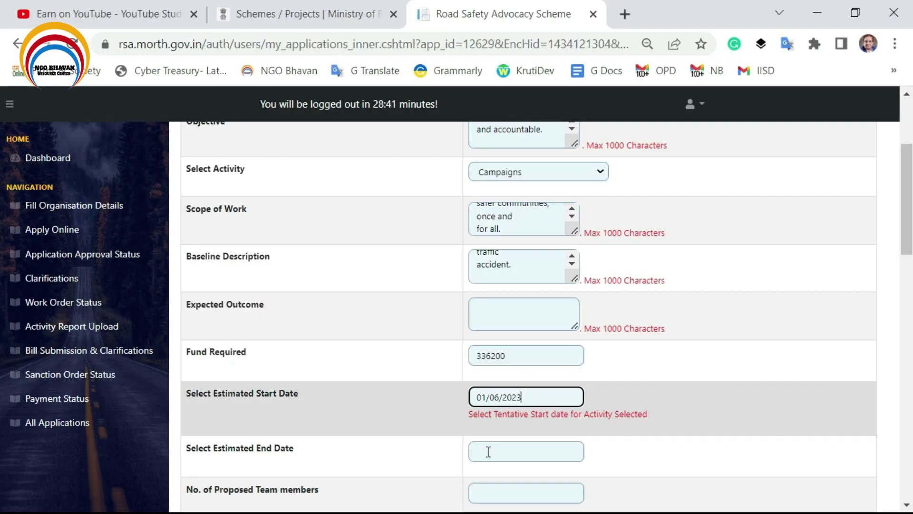
pyautogui.click(485, 445)
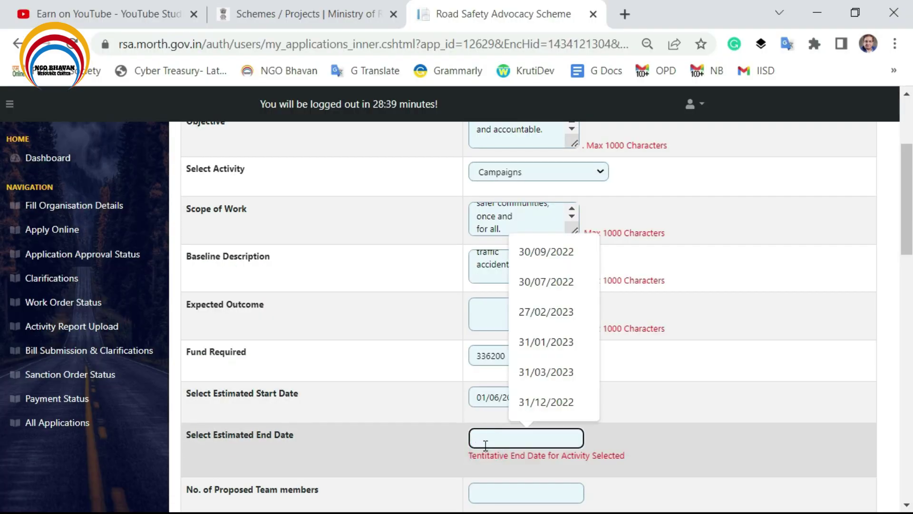
pyautogui.write('2')
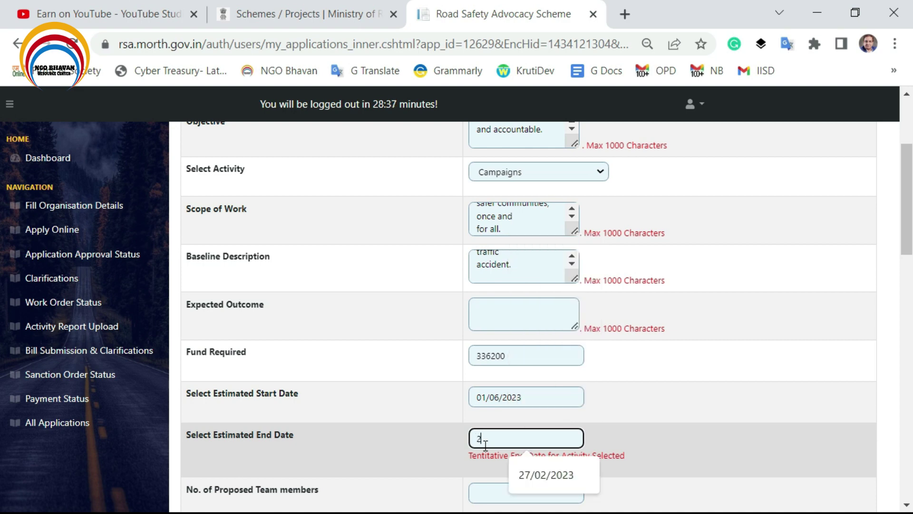
pyautogui.write('5/0')
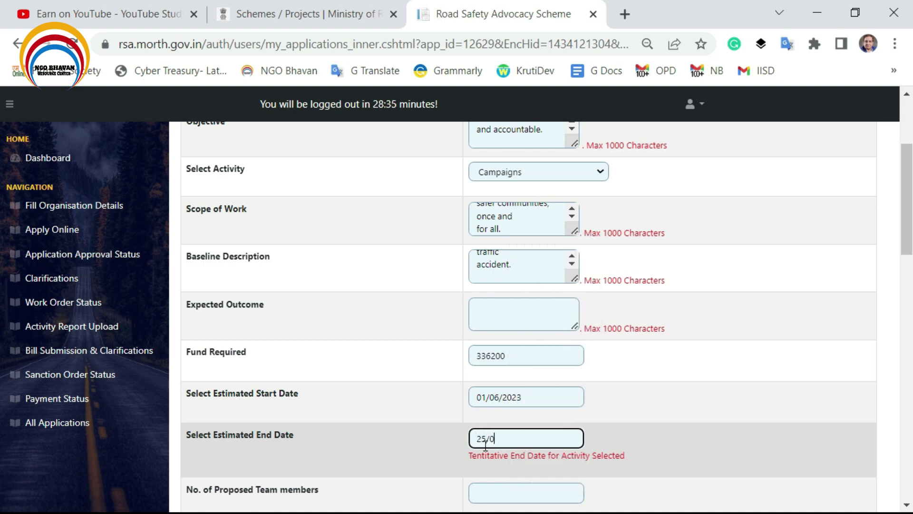
pyautogui.write('6/2023')
pyautogui.click(760, 372)
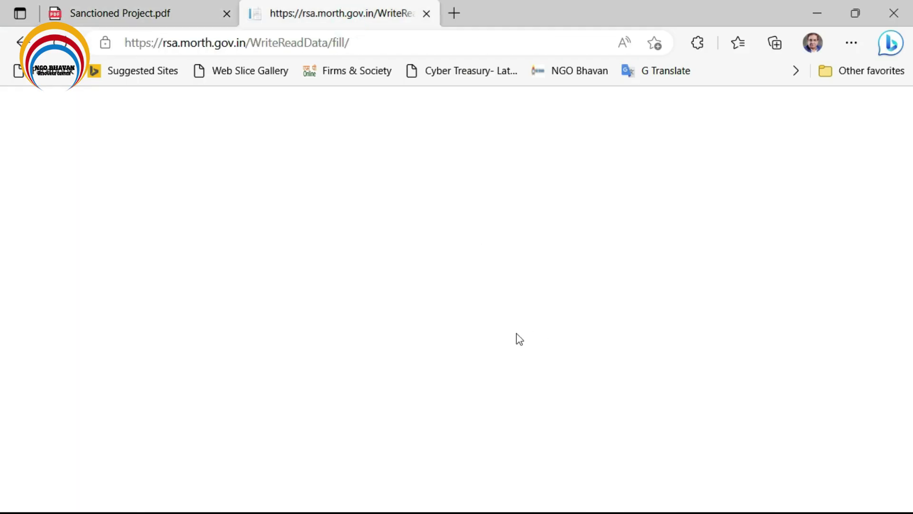
# Step: Return to the Road Safety Advocacy Scheme PDF and review its milestone breakup and My Applications list
pyautogui.click(21, 42)
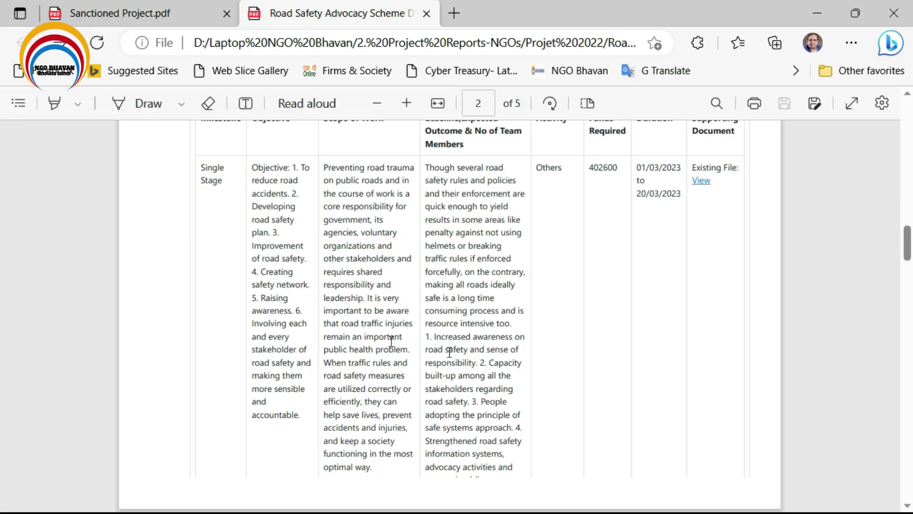
pyautogui.scroll(15, 615, 218)
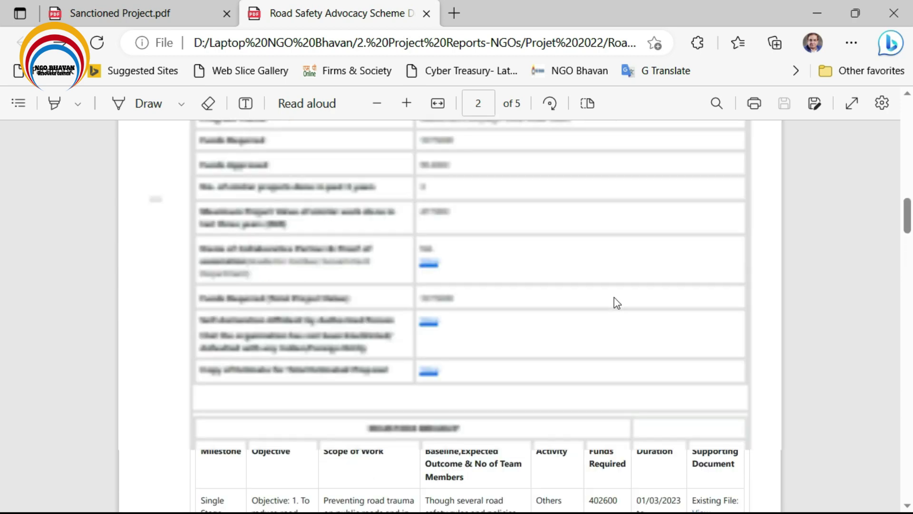
pyautogui.scroll(-20, 612, 320)
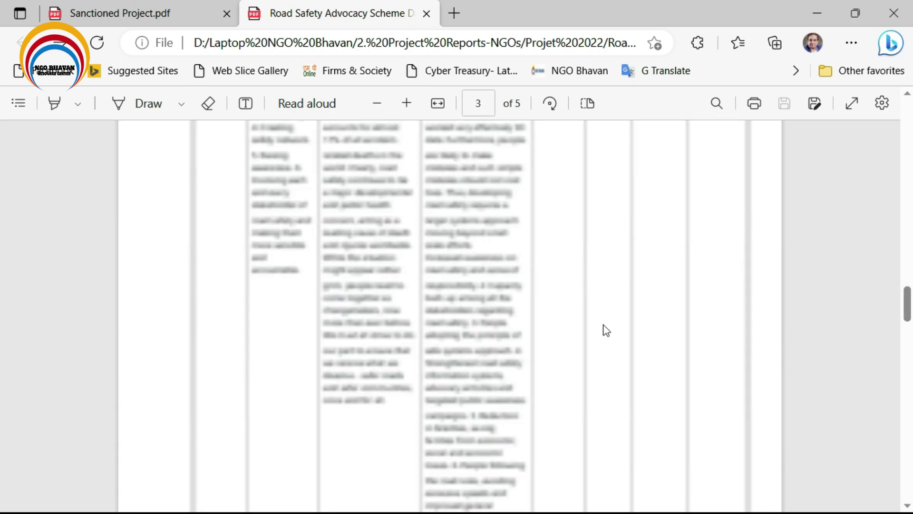
pyautogui.scroll(-3, 577, 339)
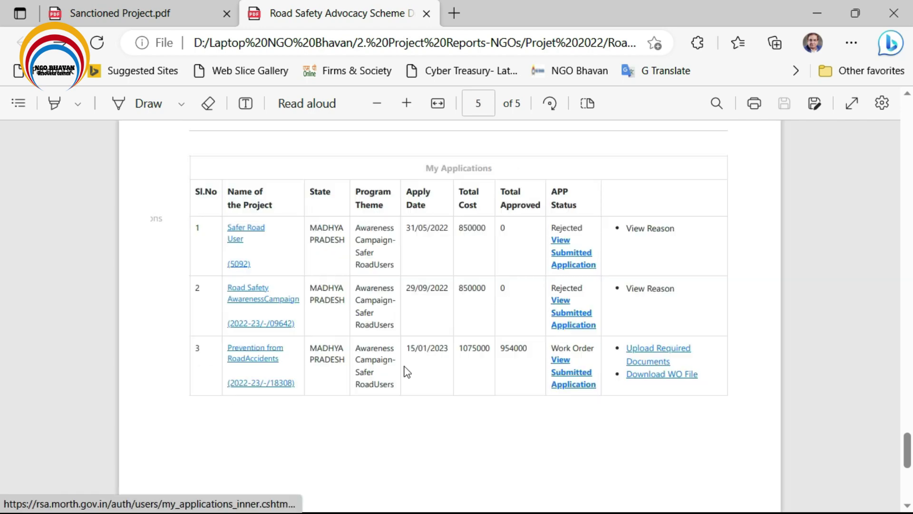
# Step: Examine the Others, Campaigns and Nukkad activities with their descriptions, funds and dates in the activity breakup of Sanctioned Project.pdf
pyautogui.click(137, 12)
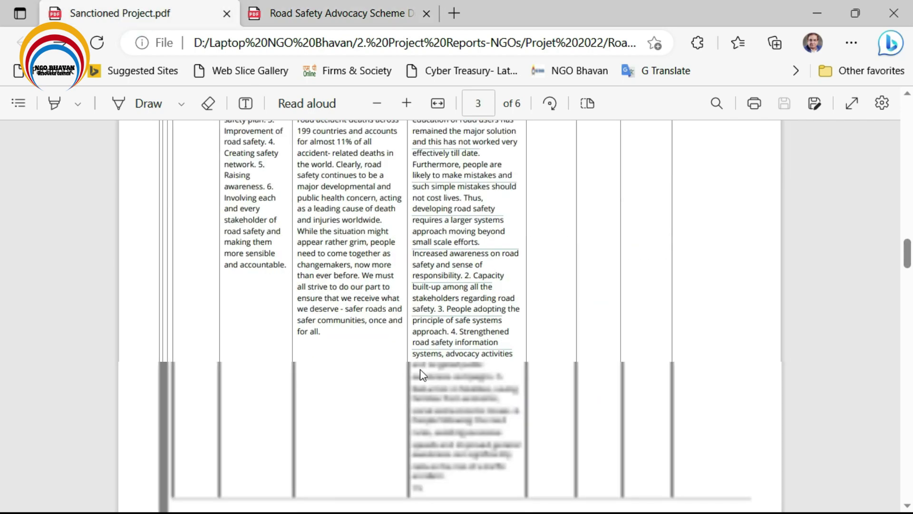
pyautogui.scroll(-10, 436, 363)
pyautogui.scroll(-8, 440, 387)
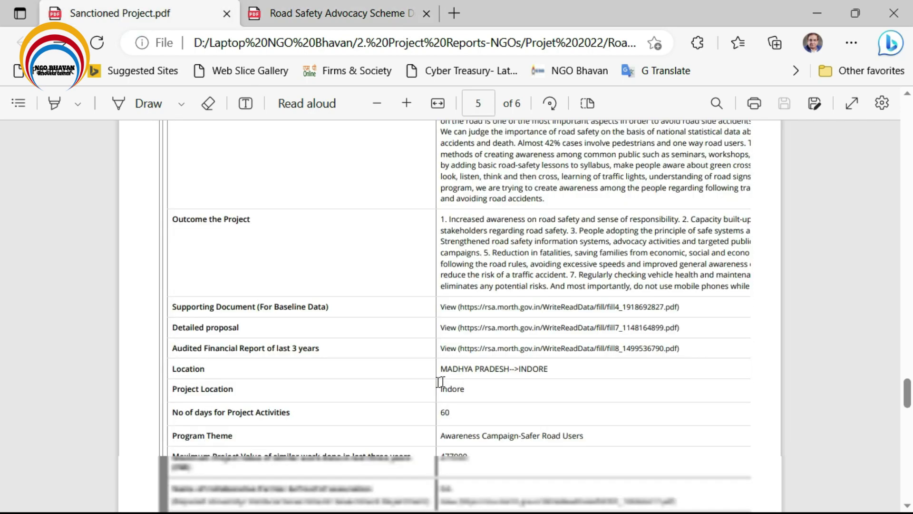
pyautogui.scroll(-8, 438, 383)
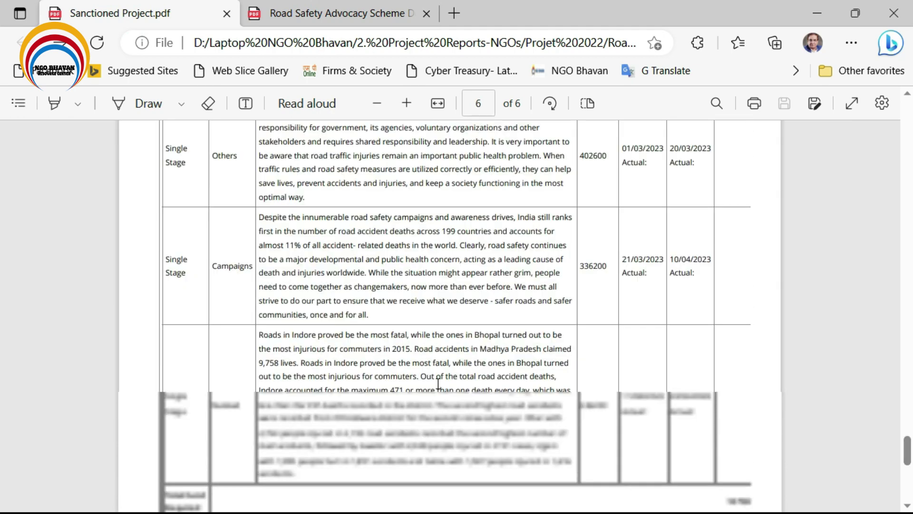
pyautogui.scroll(5, 444, 373)
pyautogui.scroll(10, 445, 373)
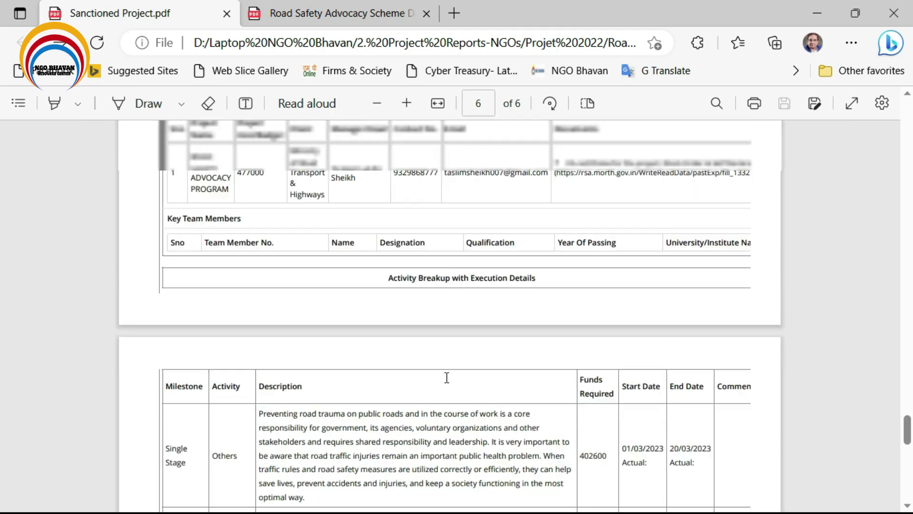
pyautogui.scroll(12, 442, 371)
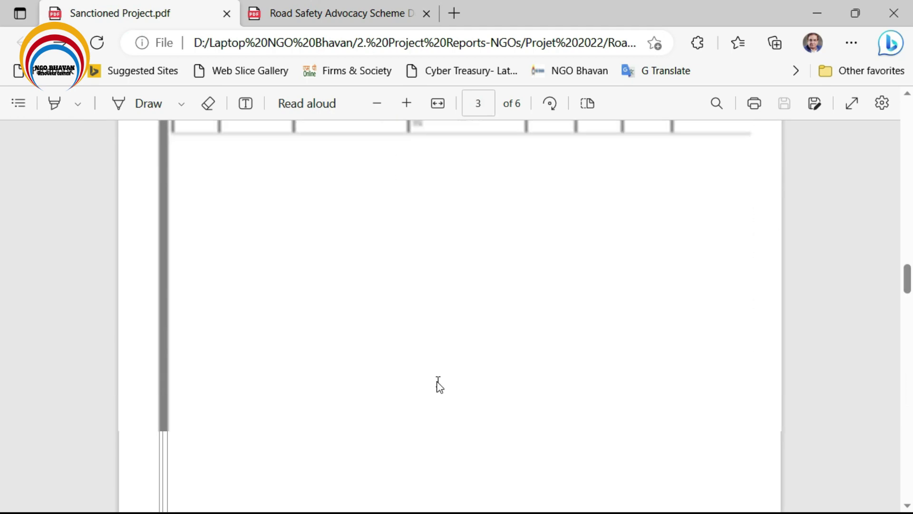
pyautogui.scroll(-4, 438, 383)
pyautogui.scroll(3, 442, 386)
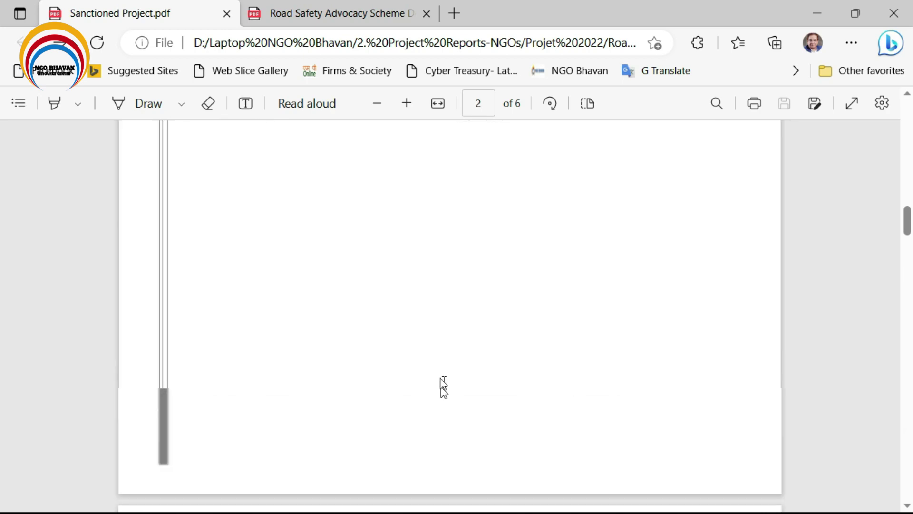
pyautogui.scroll(-20, 435, 382)
pyautogui.scroll(-2, 429, 380)
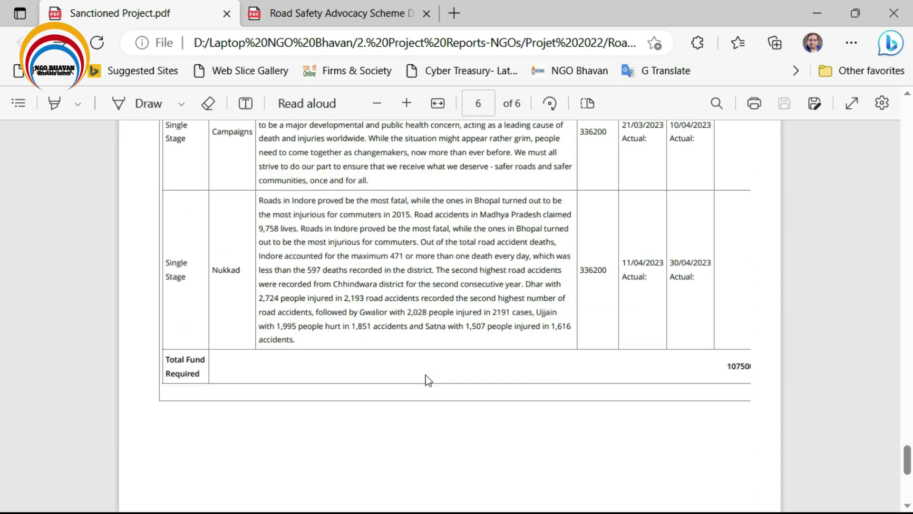
pyautogui.scroll(5, 428, 383)
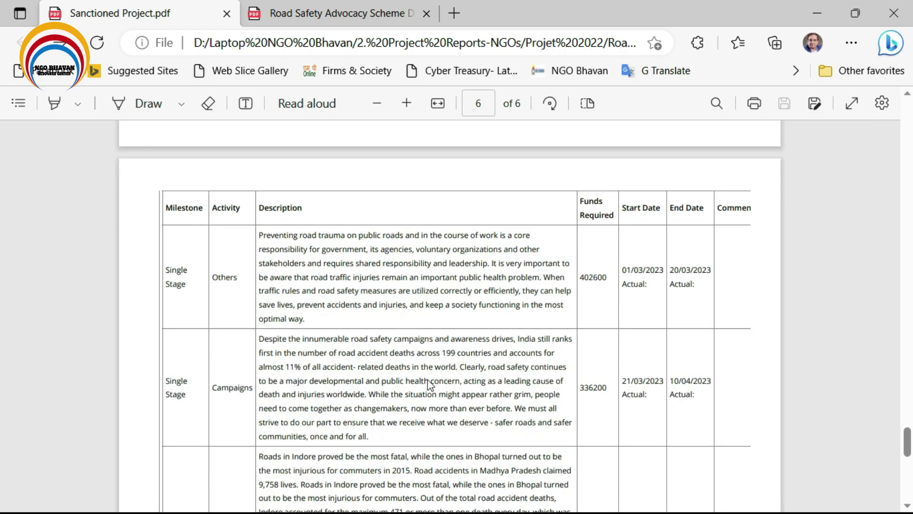
pyautogui.scroll(-4, 430, 375)
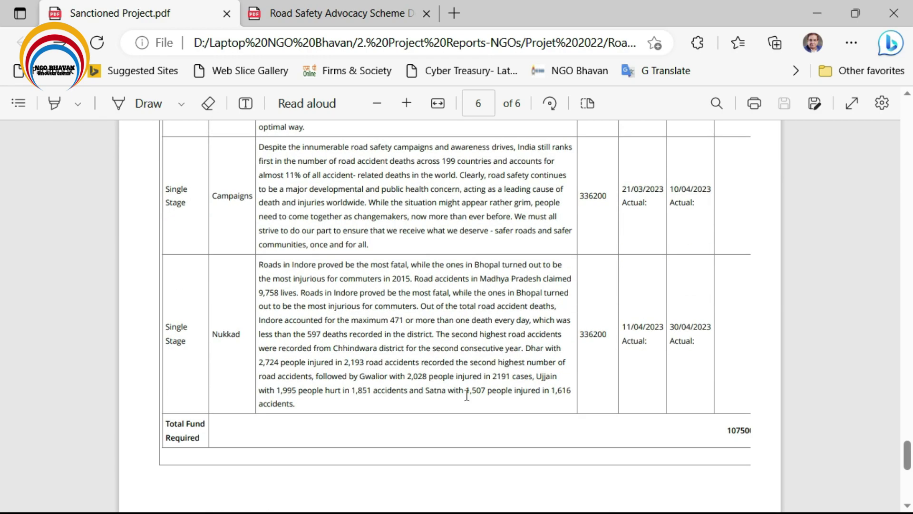
pyautogui.scroll(3, 459, 390)
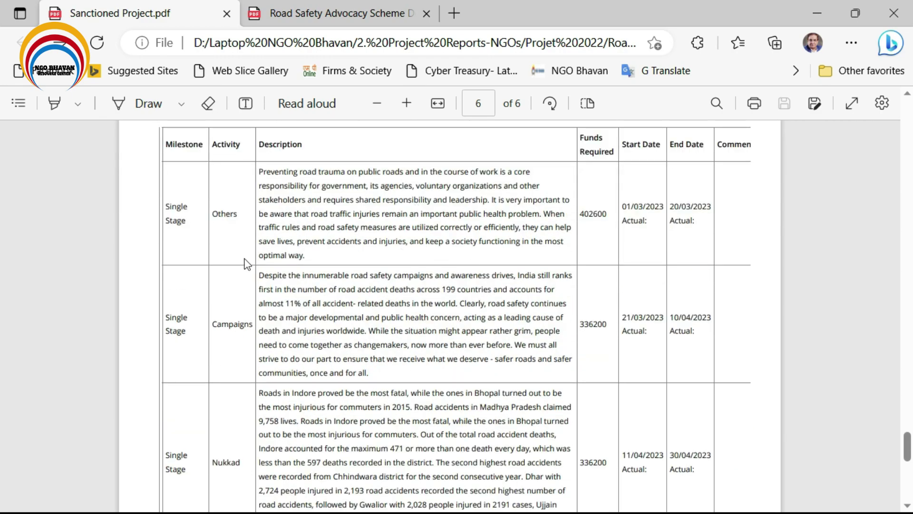
pyautogui.scroll(4, 266, 285)
pyautogui.scroll(-4, 305, 321)
pyautogui.scroll(-5, 585, 367)
pyautogui.scroll(4, 726, 351)
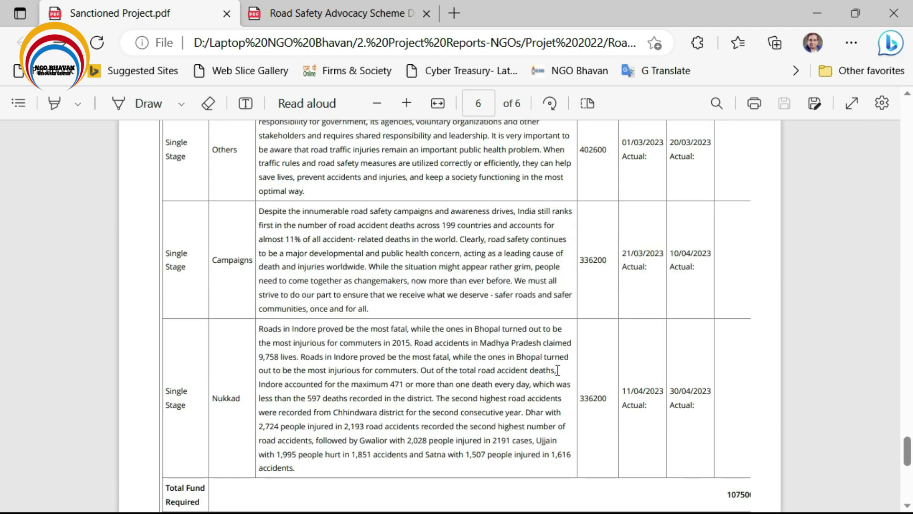
# Step: Switch back to the activity form in Chrome and set the number of proposed team members to 12
pyautogui.click(358, 13)
pyautogui.hotkey('alt', 'Tab')
pyautogui.press('Tab')
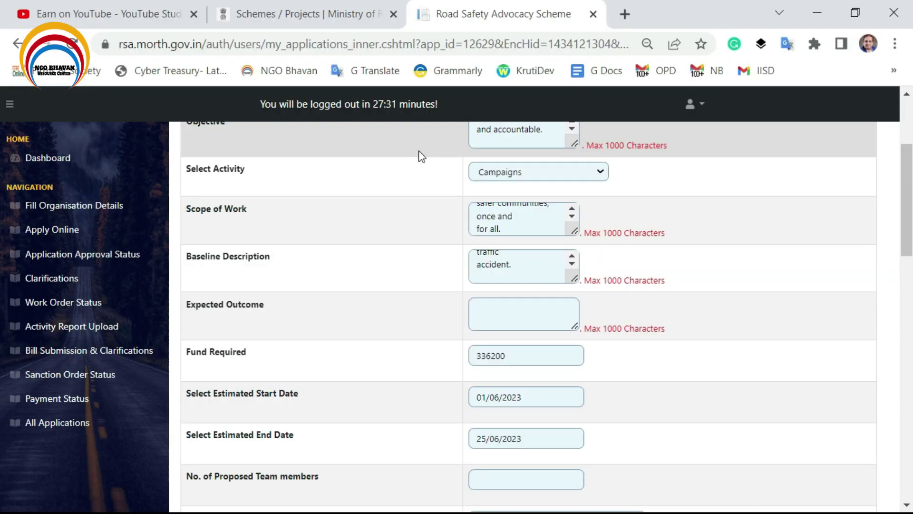
pyautogui.scroll(-2, 523, 354)
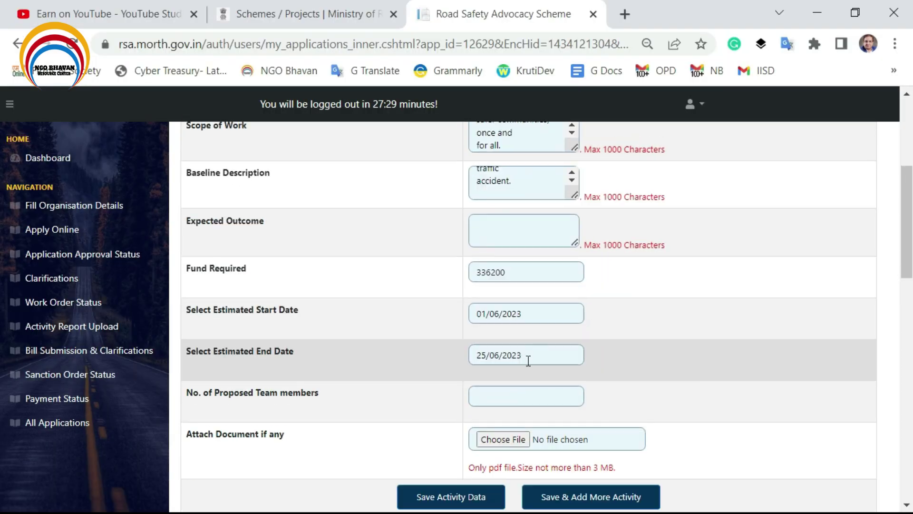
pyautogui.click(522, 390)
pyautogui.write('12')
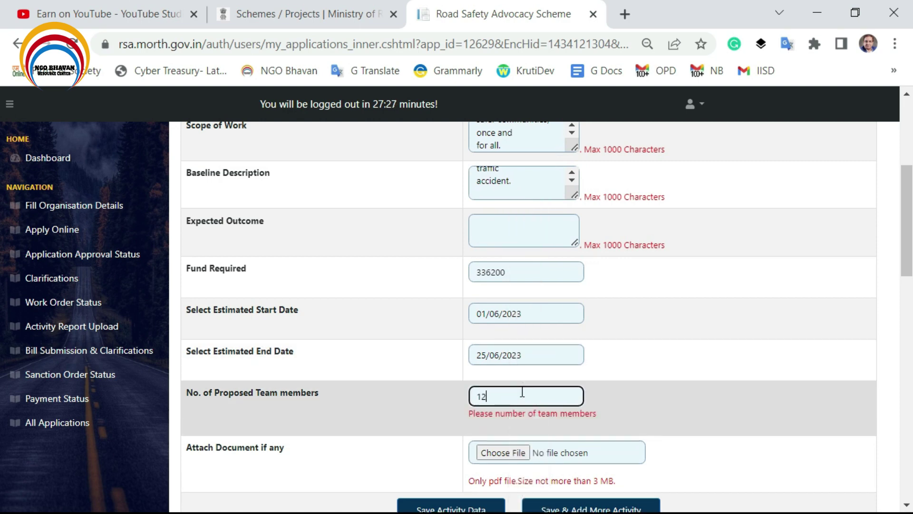
pyautogui.click(731, 419)
# Step: Attach Supportingdocuments.pdf to the Campaigns activity and save the record with the option to add more activities
pyautogui.click(506, 453)
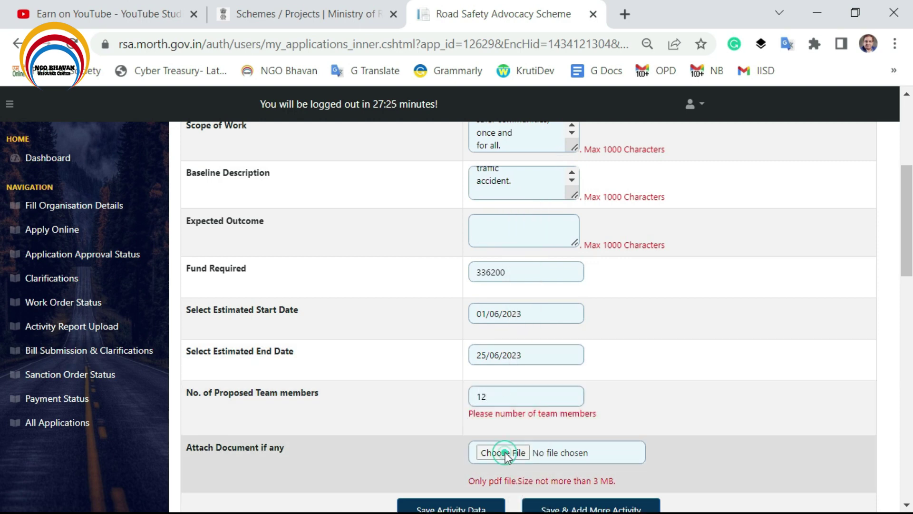
pyautogui.click(507, 453)
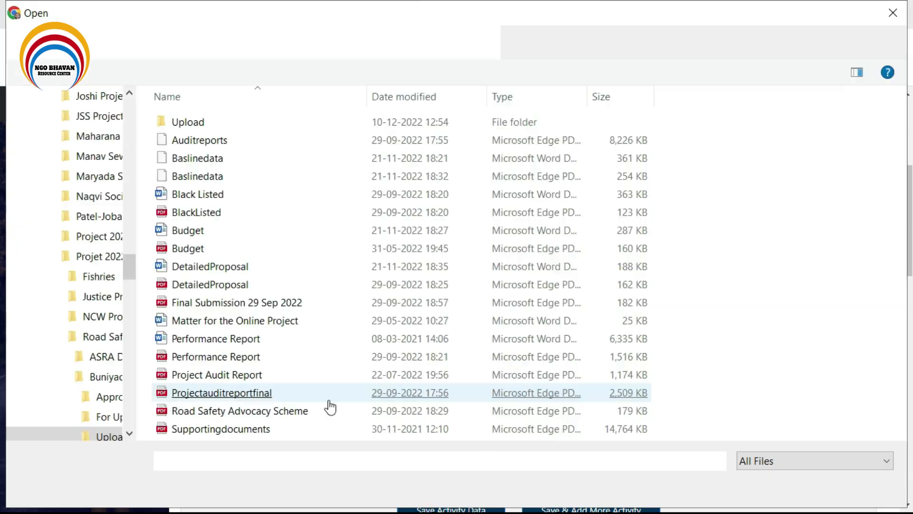
pyautogui.doubleClick(278, 430)
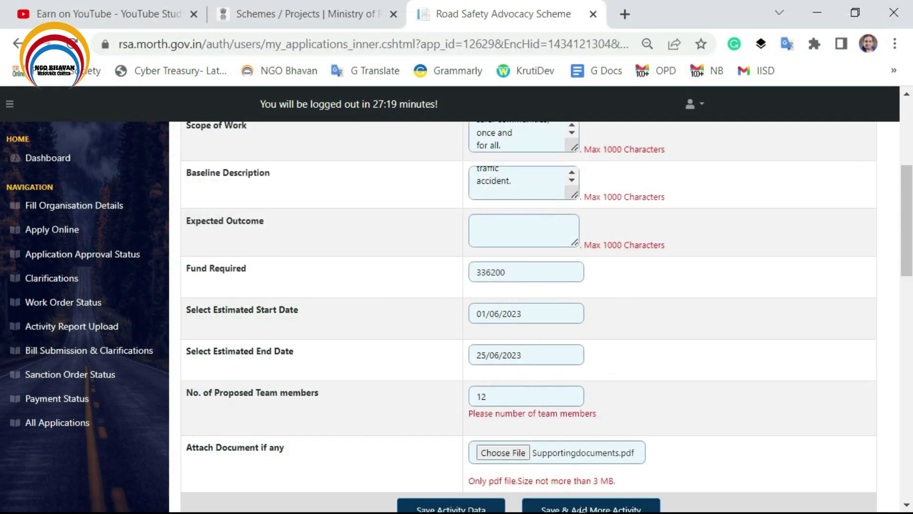
pyautogui.click(579, 508)
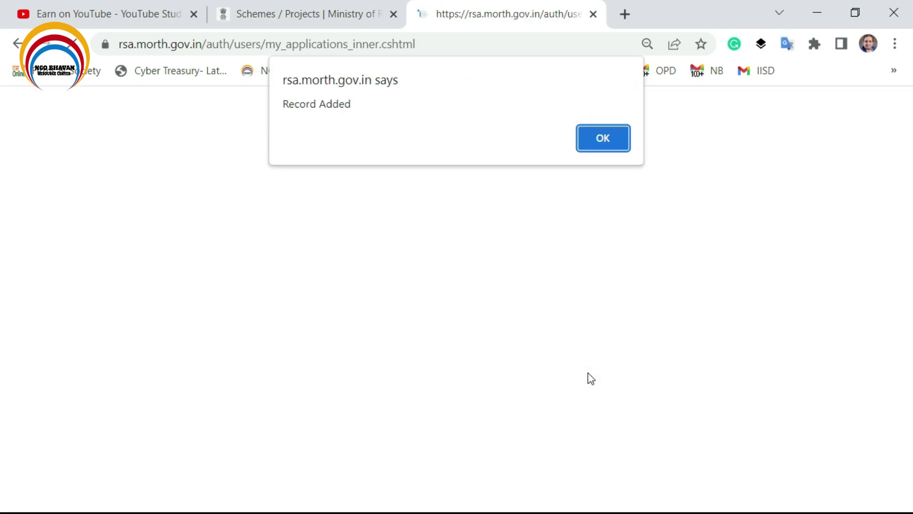
pyautogui.click(605, 146)
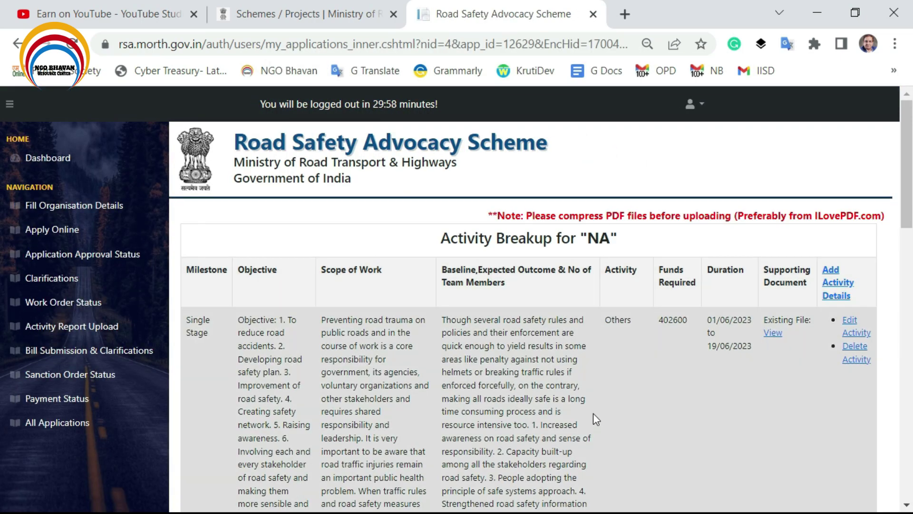
# Step: Review the saved activities and their fund total in the Activity Breakup, along with the My Applications list
pyautogui.scroll(-15, 598, 391)
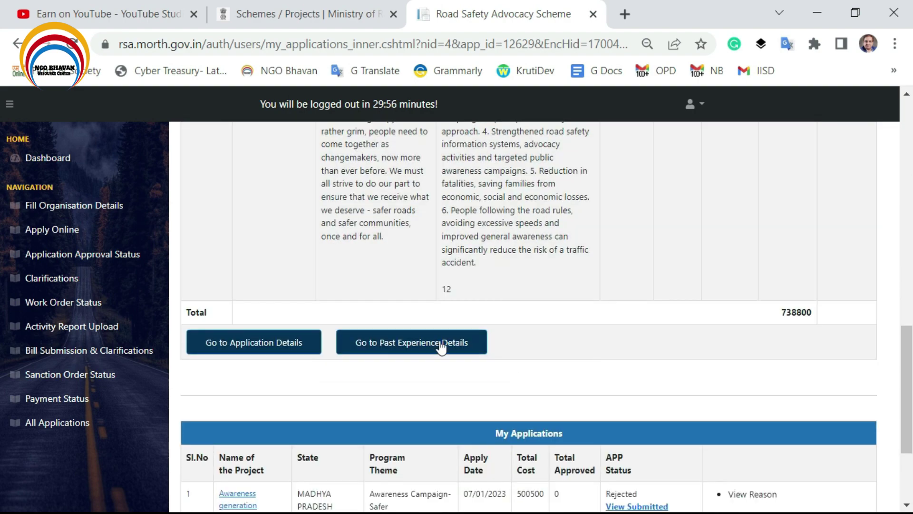
pyautogui.scroll(10, 710, 279)
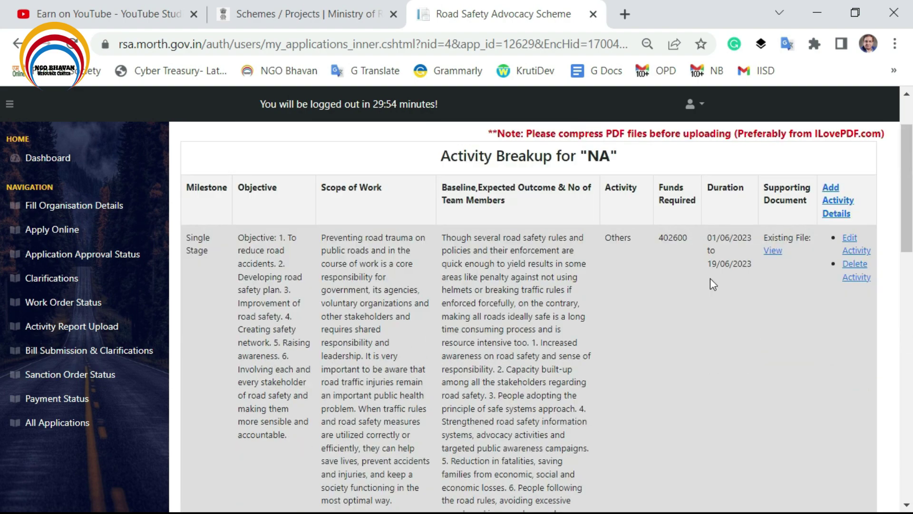
pyautogui.scroll(3, 712, 284)
pyautogui.scroll(-15, 742, 304)
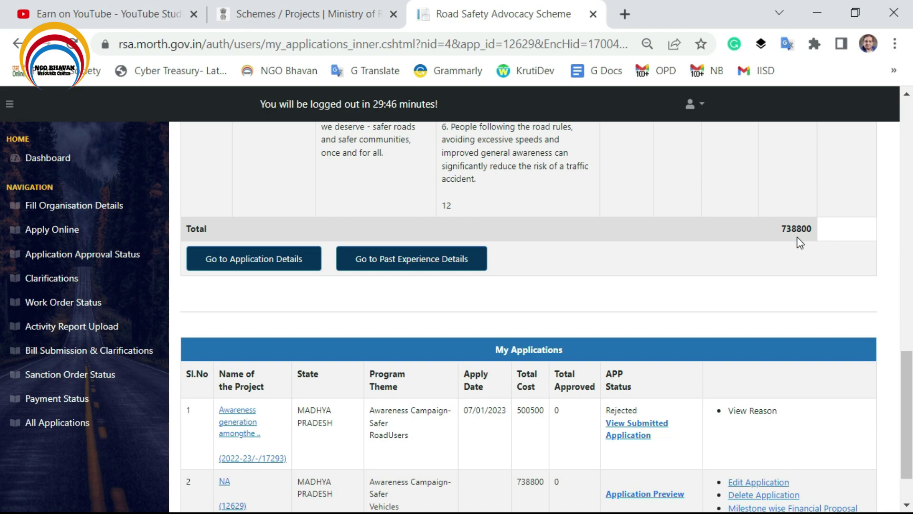
pyautogui.scroll(5, 799, 247)
pyautogui.scroll(4, 794, 262)
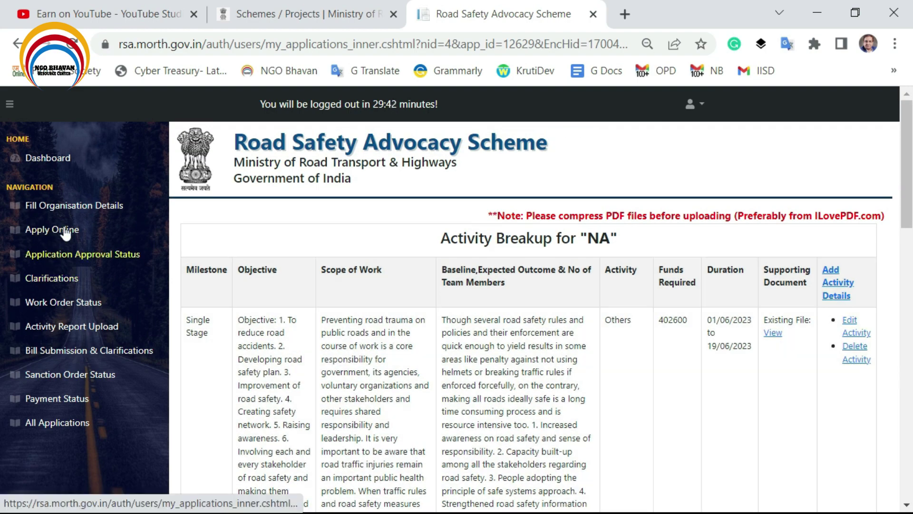
pyautogui.scroll(-10, 295, 333)
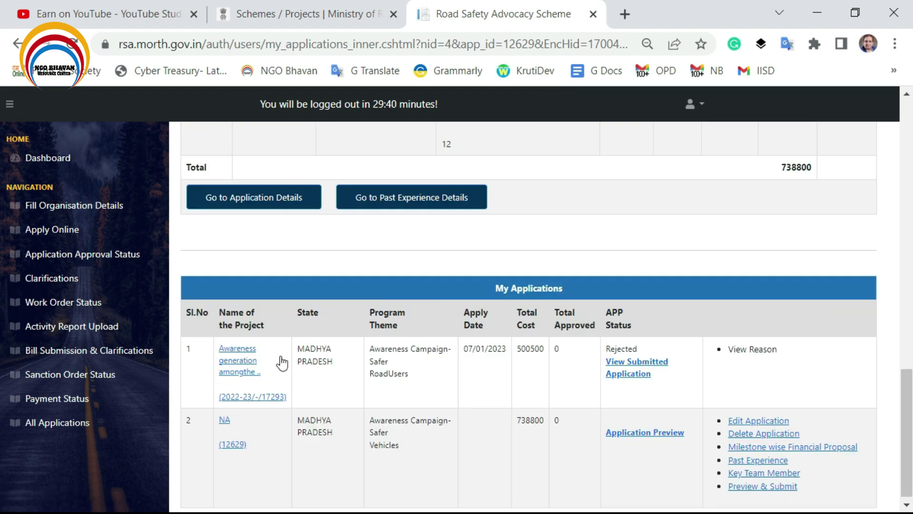
# Step: Preview the NA application, check its target set, total funds and estimated proposal cost, and close the preview
pyautogui.click(231, 416)
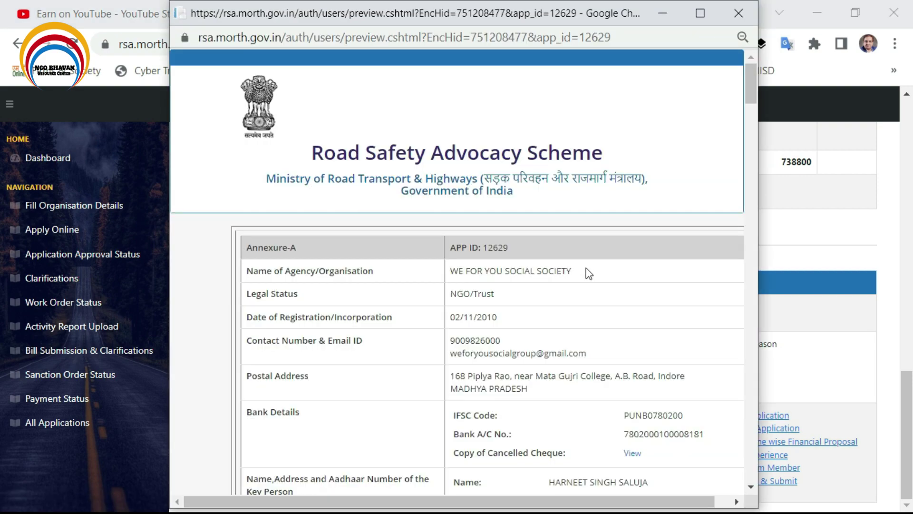
pyautogui.scroll(-15, 643, 296)
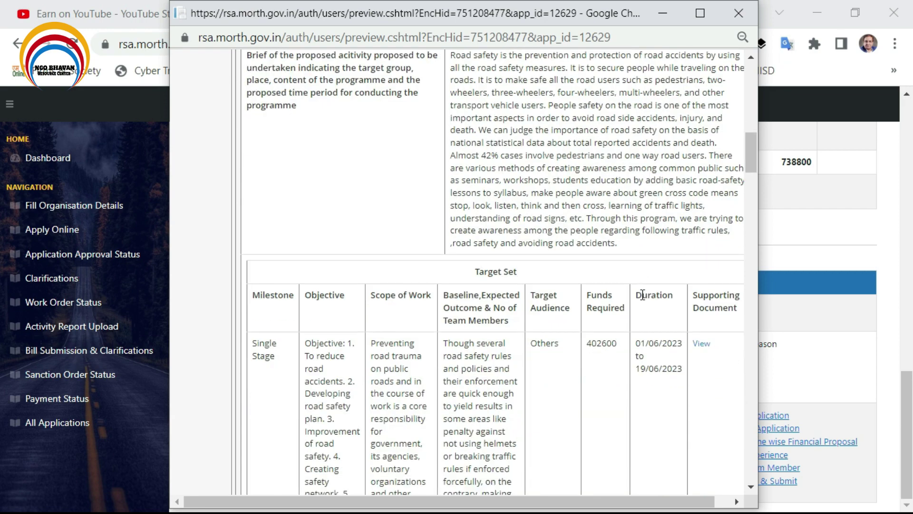
pyautogui.scroll(-20, 645, 300)
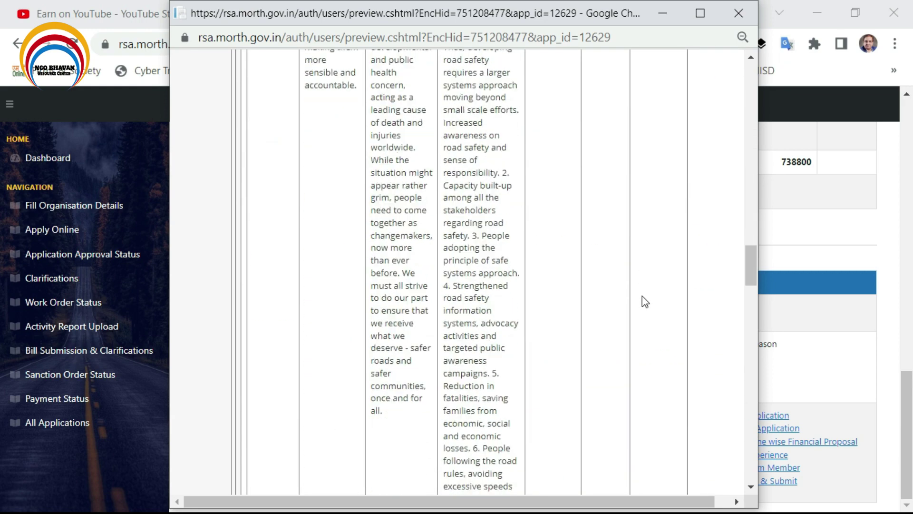
pyautogui.scroll(-4, 646, 301)
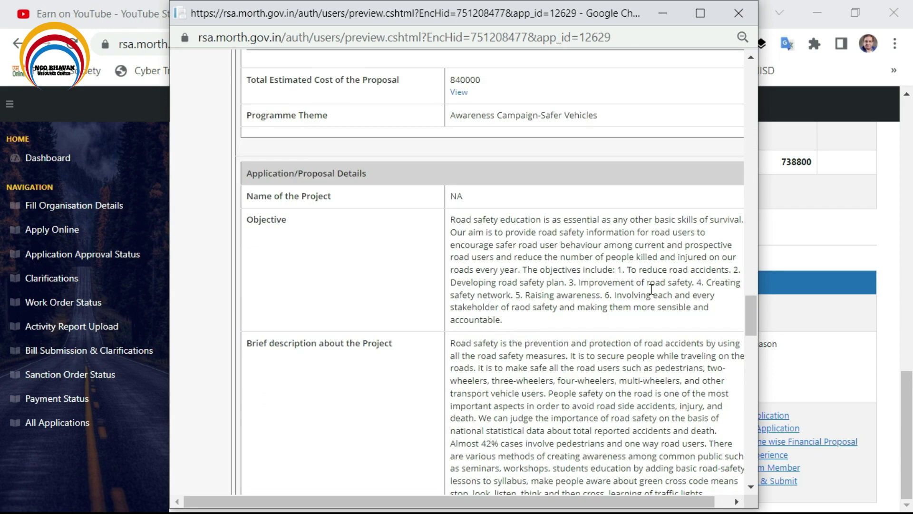
pyautogui.scroll(4, 651, 288)
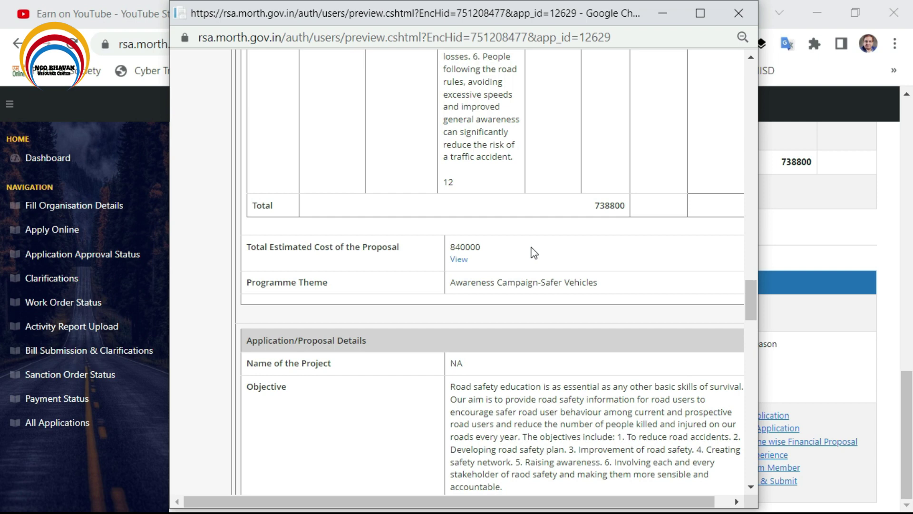
pyautogui.click(736, 12)
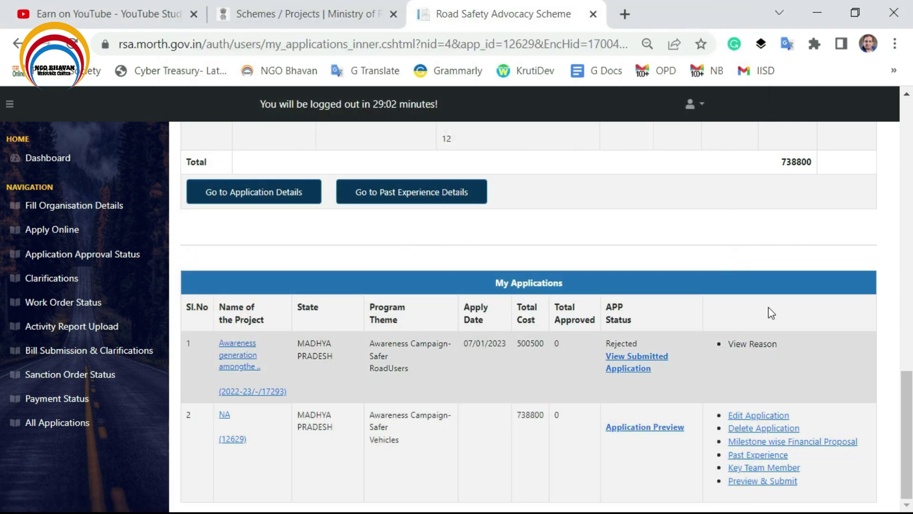
# Step: Open the milestone-wise financial proposal of the NA application
pyautogui.click(744, 443)
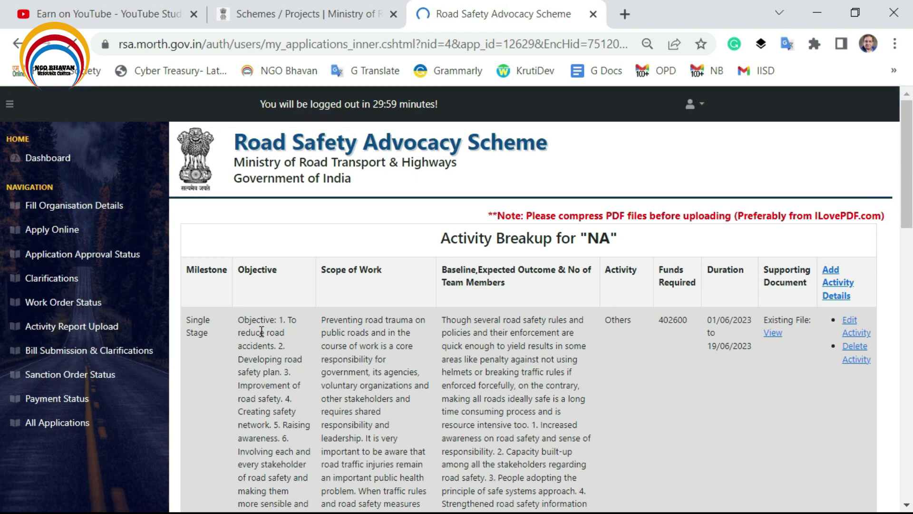
# Step: Open a blank activity details form from the Activity Breakup of the NA application
pyautogui.scroll(-8, 472, 346)
pyautogui.scroll(9, 768, 289)
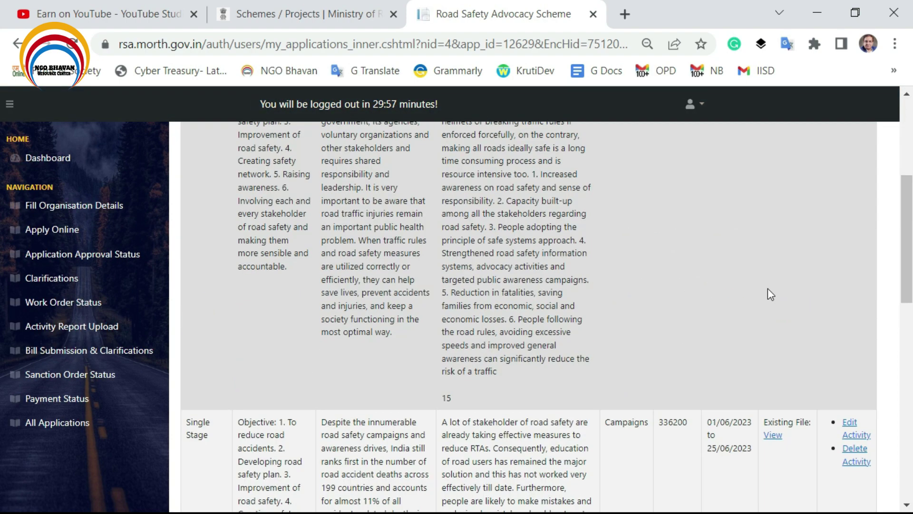
pyautogui.click(831, 281)
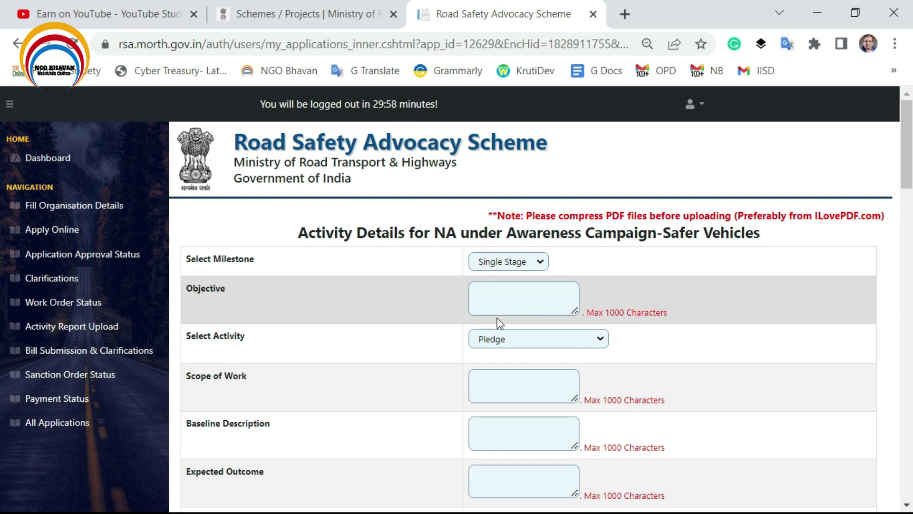
# Step: Copy the Nukkad activity's objective from Sanctioned Project.pdf into the new activity's Objective field
pyautogui.hotkey('alt', 'Tab')
pyautogui.hotkey('alt', 'Tab')
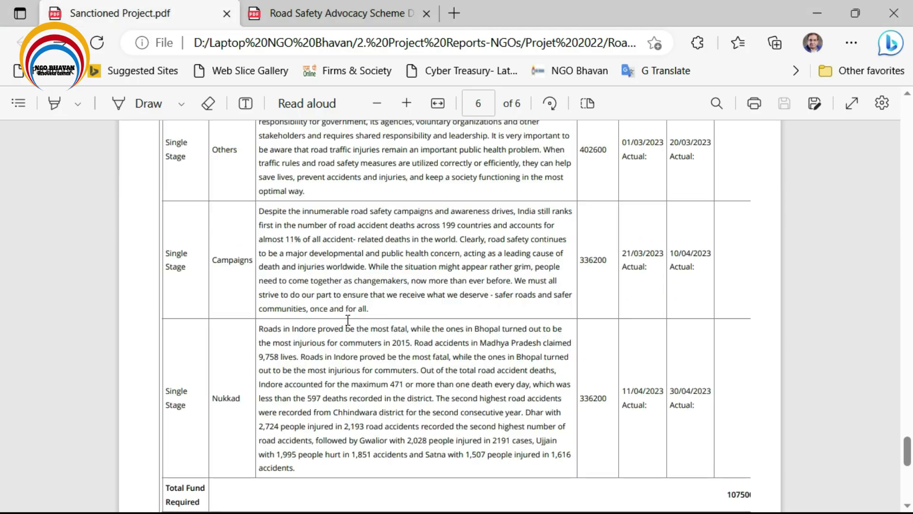
pyautogui.scroll(20, 331, 292)
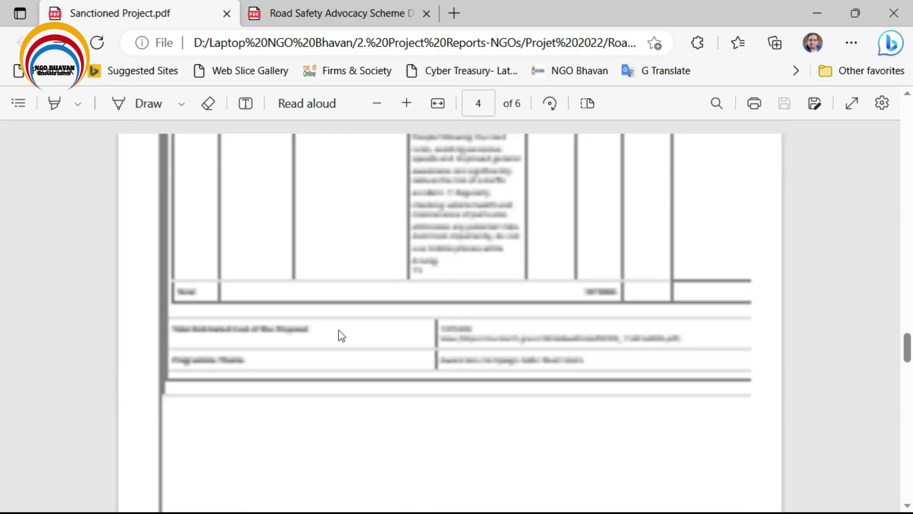
pyautogui.scroll(7, 324, 338)
pyautogui.scroll(-6, 316, 332)
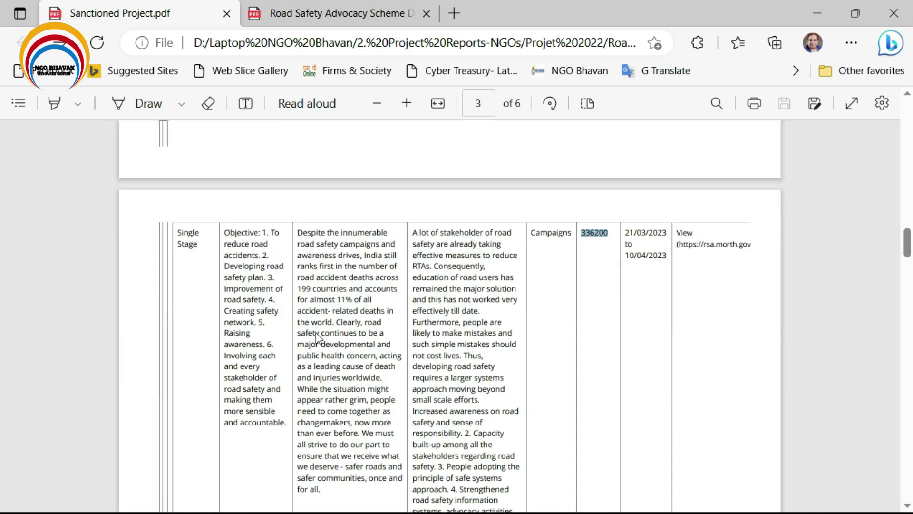
pyautogui.scroll(2, 316, 332)
pyautogui.scroll(2, 317, 333)
pyautogui.scroll(-15, 325, 341)
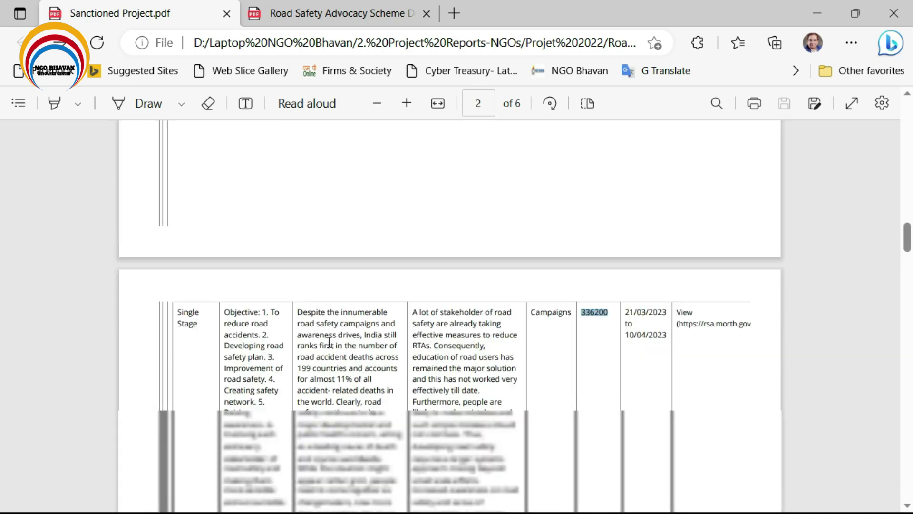
pyautogui.scroll(7, 332, 345)
pyautogui.scroll(-18, 335, 351)
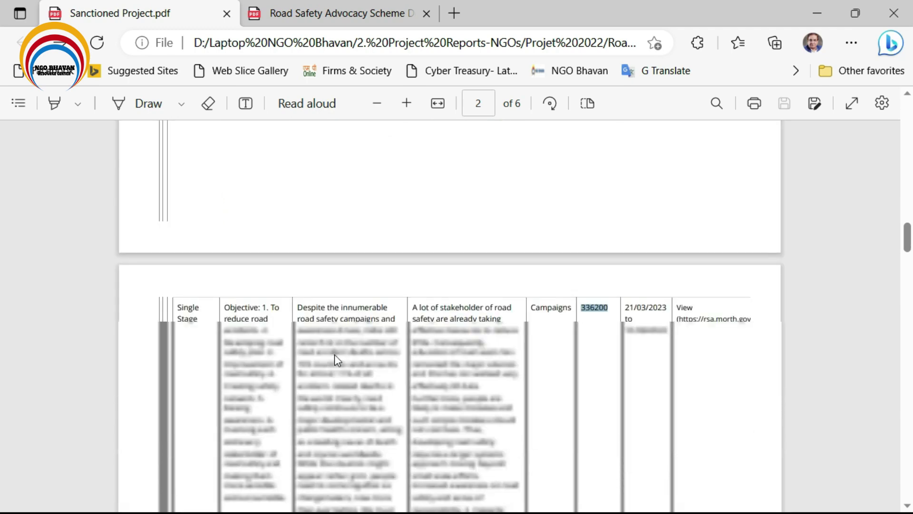
pyautogui.scroll(-3, 281, 340)
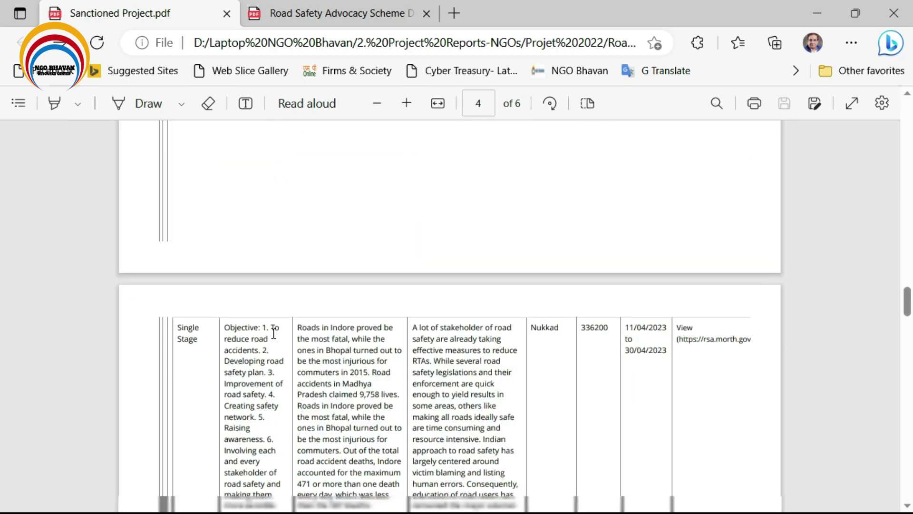
pyautogui.moveTo(224, 226); pyautogui.dragTo(288, 414)
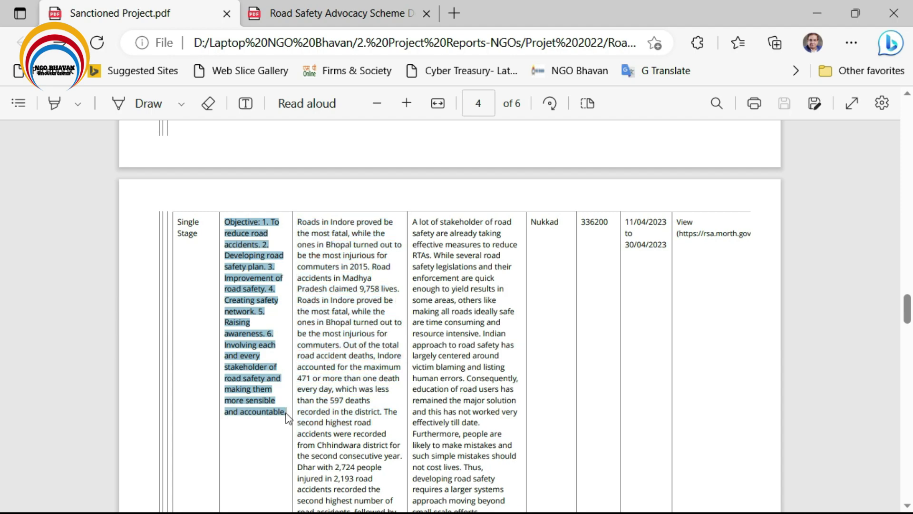
pyautogui.hotkey('alt', 'Tab')
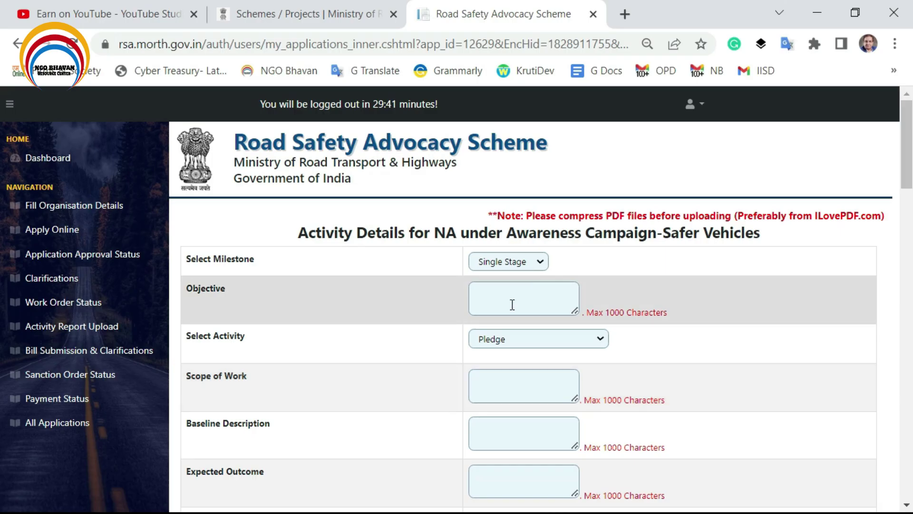
pyautogui.click(512, 304)
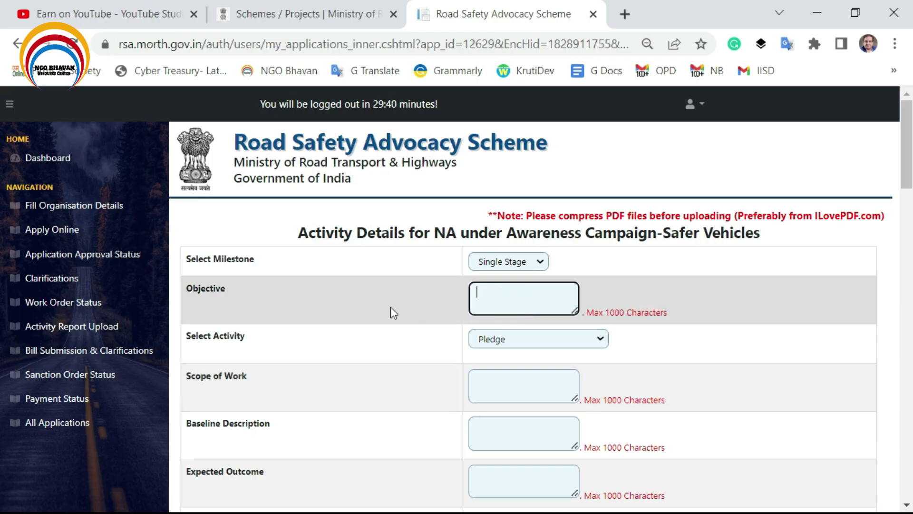
pyautogui.hotkey('ctrl', 'v')
# Step: Choose Nukkad as the activity type for the new record
pyautogui.click(535, 344)
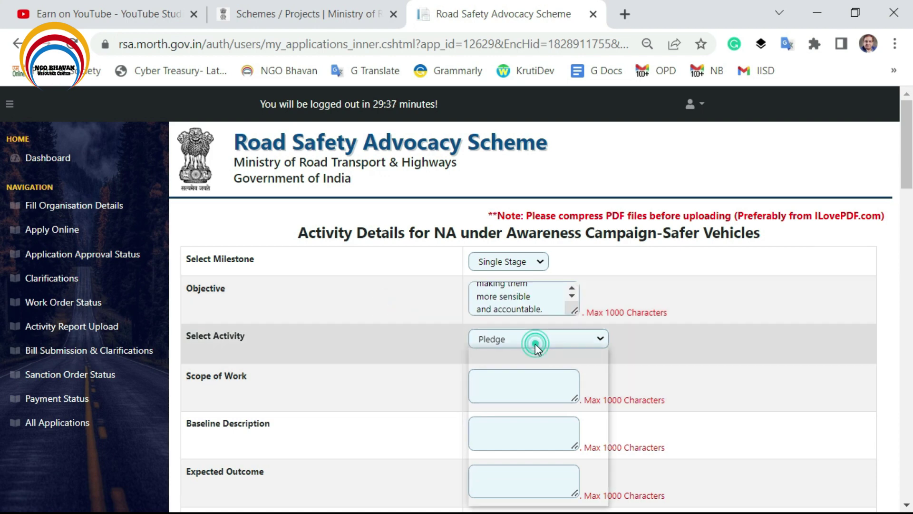
pyautogui.click(510, 482)
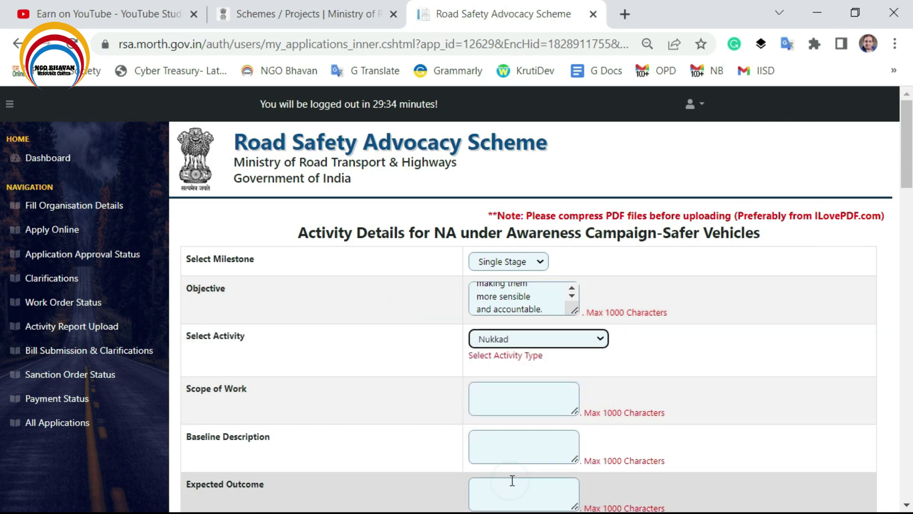
pyautogui.click(561, 340)
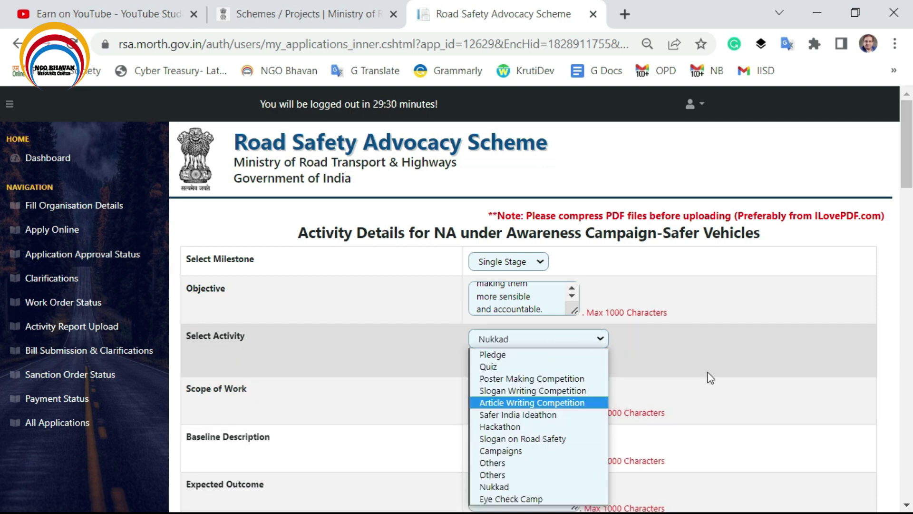
pyautogui.click(710, 378)
pyautogui.scroll(-2, 565, 312)
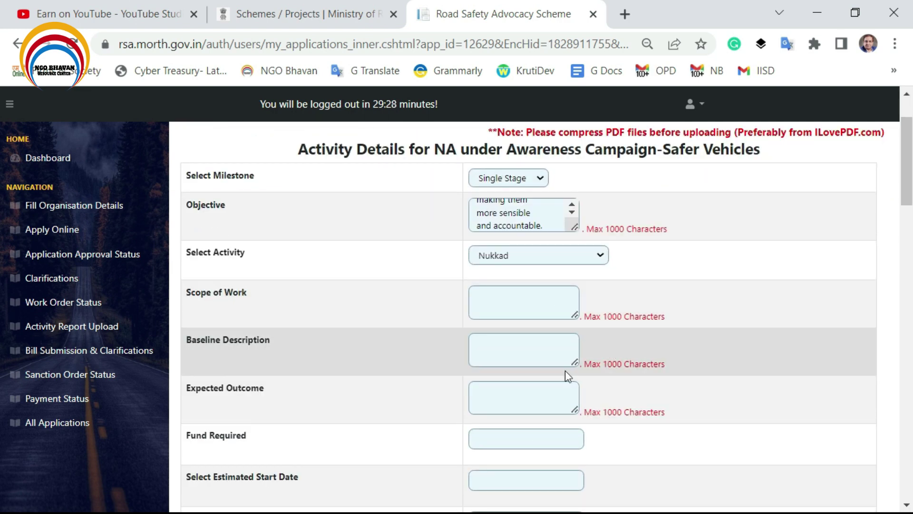
# Step: Copy the Nukkad scope of work, from "Roads in Indore" to "1,616 accidents.", from the PDF into the Scope of Work field
pyautogui.hotkey('alt', 'Tab')
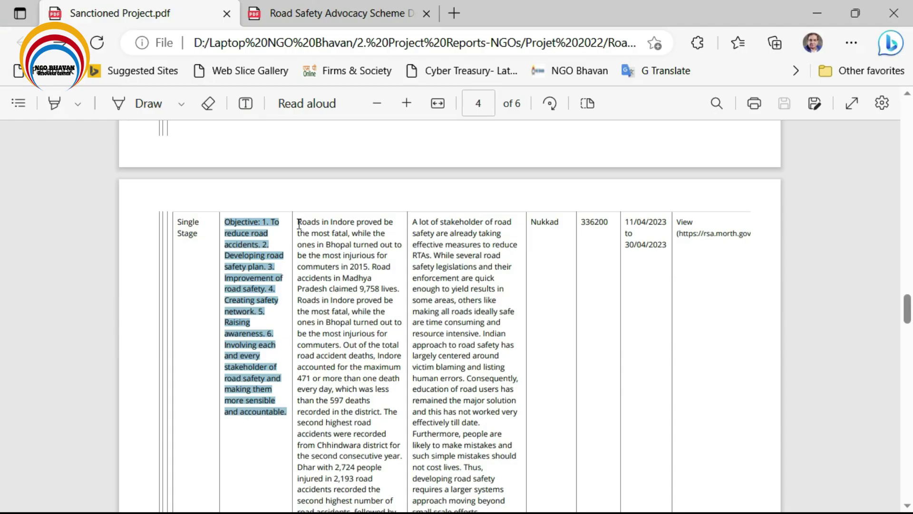
pyautogui.moveTo(297, 222); pyautogui.dragTo(358, 401)
pyautogui.moveTo(398, 435); pyautogui.dragTo(400, 446)
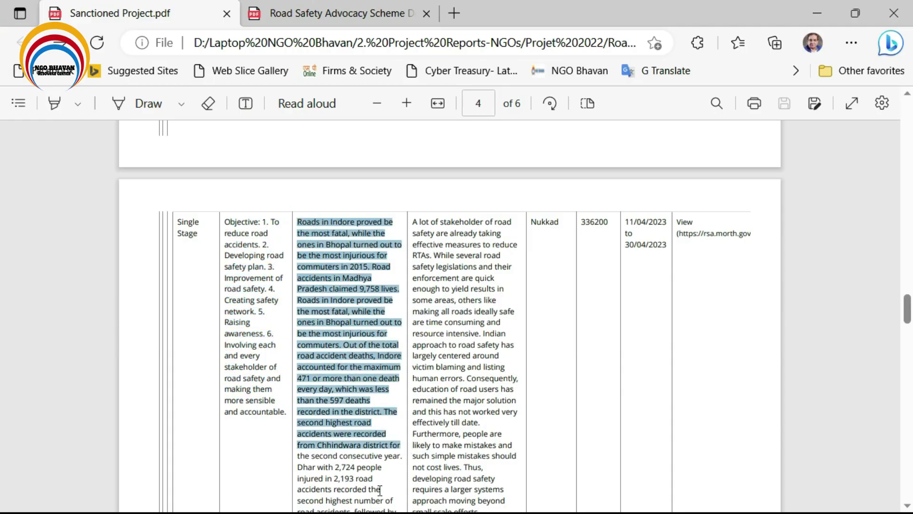
pyautogui.moveTo(381, 490); pyautogui.dragTo(360, 327)
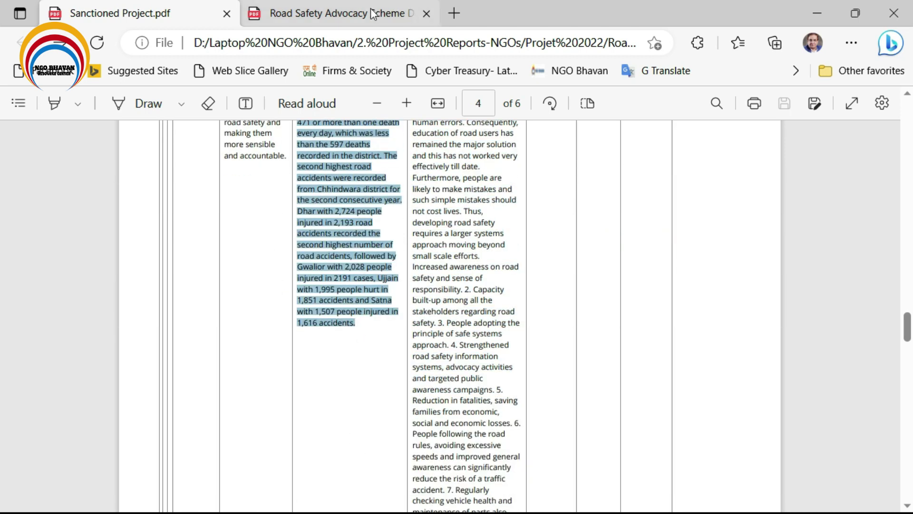
pyautogui.hotkey('alt', 'Tab')
pyautogui.click(522, 300)
pyautogui.hotkey('ctrl', 'v')
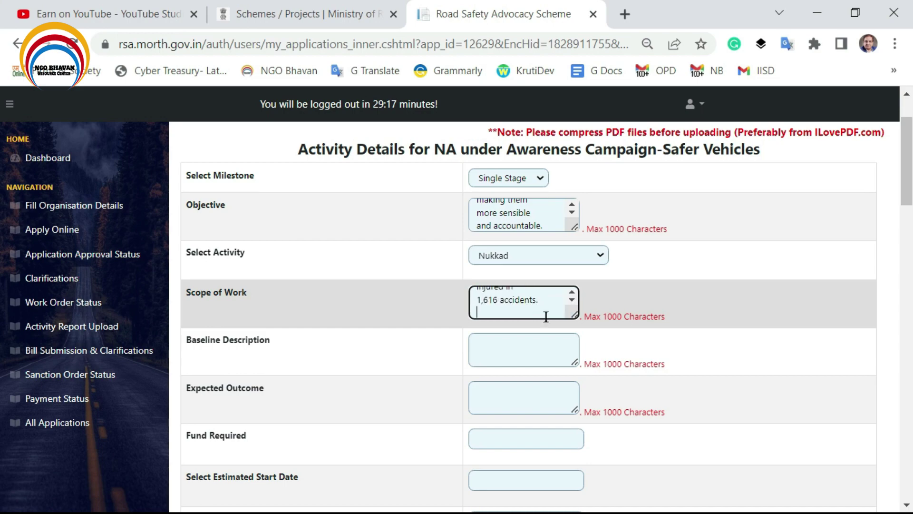
pyautogui.click(342, 22)
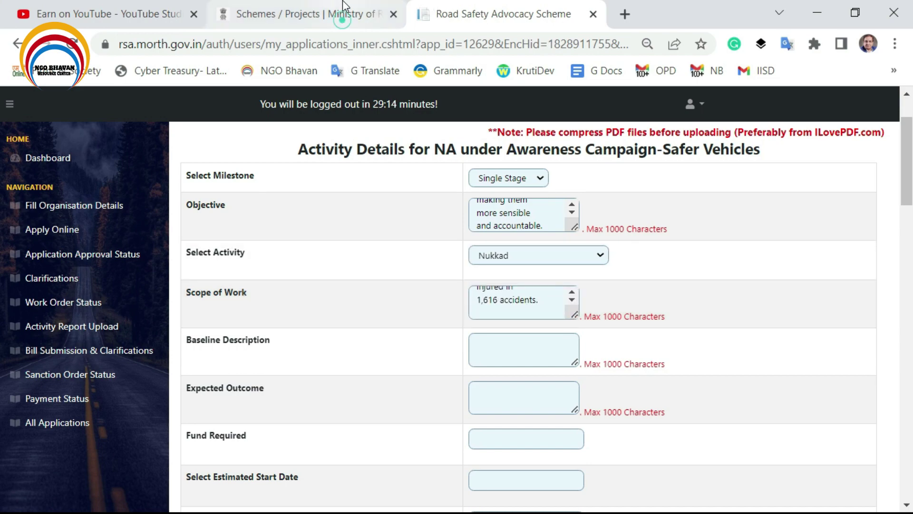
pyautogui.click(476, 14)
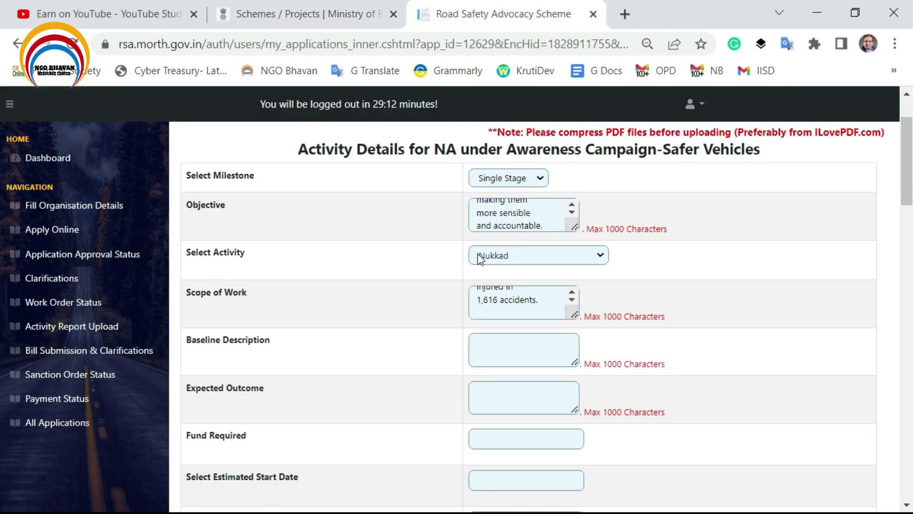
# Step: Copy the Nukkad baseline text, from "A lot of stakeholder" to "driving", from the PDF into the Baseline Description field
pyautogui.hotkey('alt', 'Tab')
pyautogui.scroll(5, 444, 262)
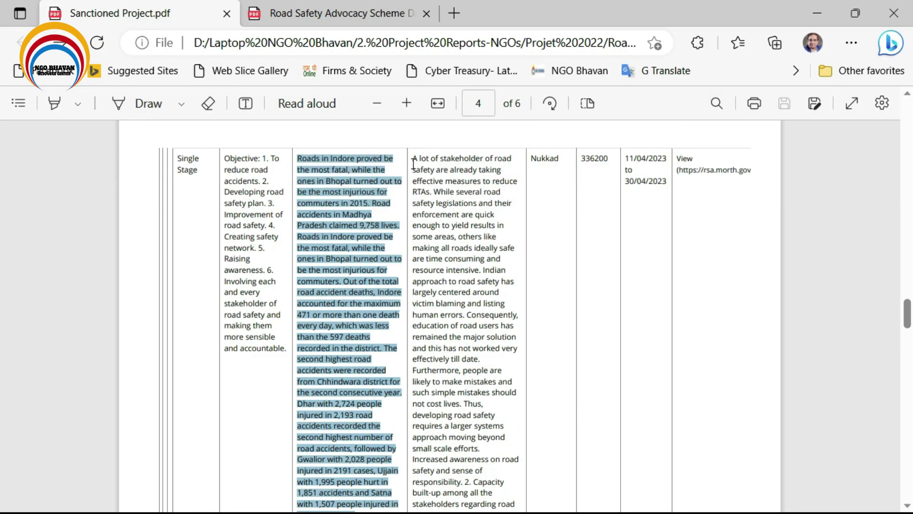
pyautogui.click(416, 159)
pyautogui.moveTo(414, 157); pyautogui.dragTo(469, 508)
pyautogui.moveTo(477, 447); pyautogui.dragTo(460, 415)
pyautogui.scroll(-8, 472, 418)
pyautogui.moveTo(443, 366); pyautogui.dragTo(441, 364)
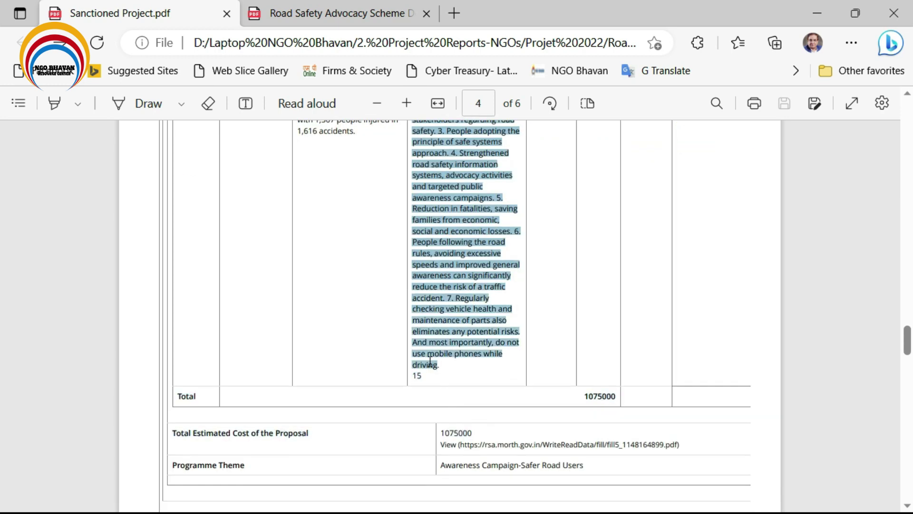
pyautogui.hotkey('alt', 'Tab')
pyautogui.click(523, 343)
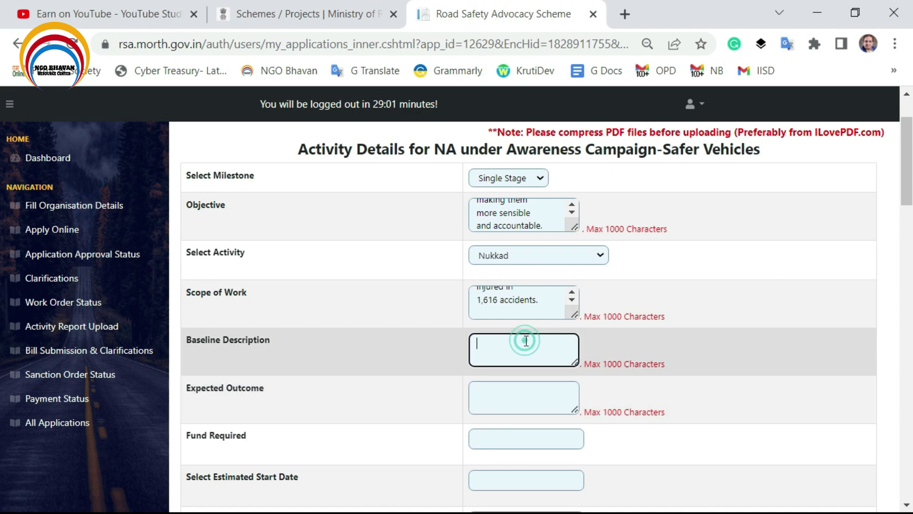
pyautogui.hotkey('ctrl', 'v')
# Step: Enter NA as the Expected Outcome of the Nukkad activity
pyautogui.click(512, 405)
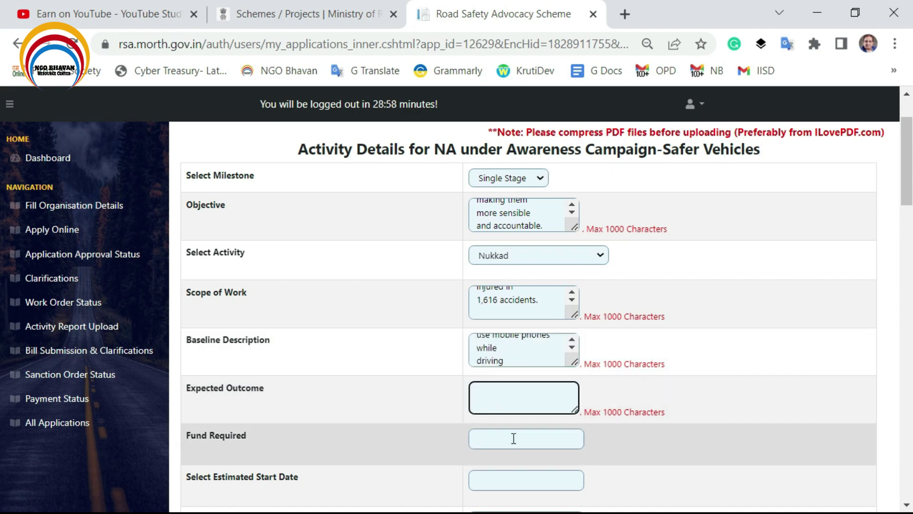
pyautogui.click(514, 438)
pyautogui.hotkey('alt', 'Tab')
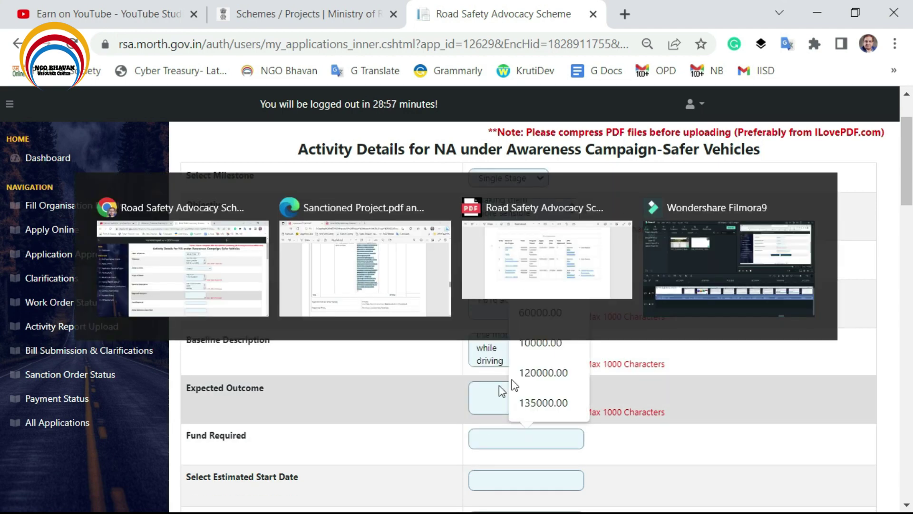
pyautogui.scroll(5, 546, 395)
pyautogui.scroll(15, 571, 405)
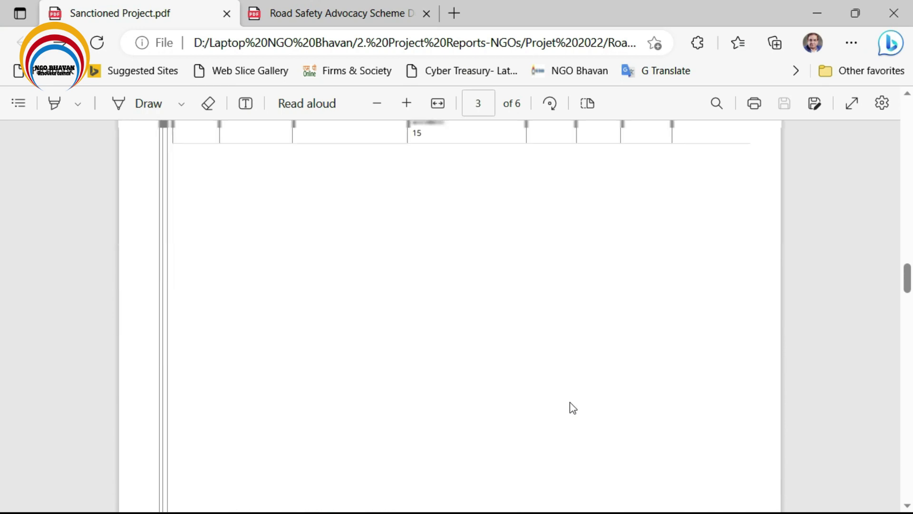
pyautogui.hotkey('alt', 'Tab')
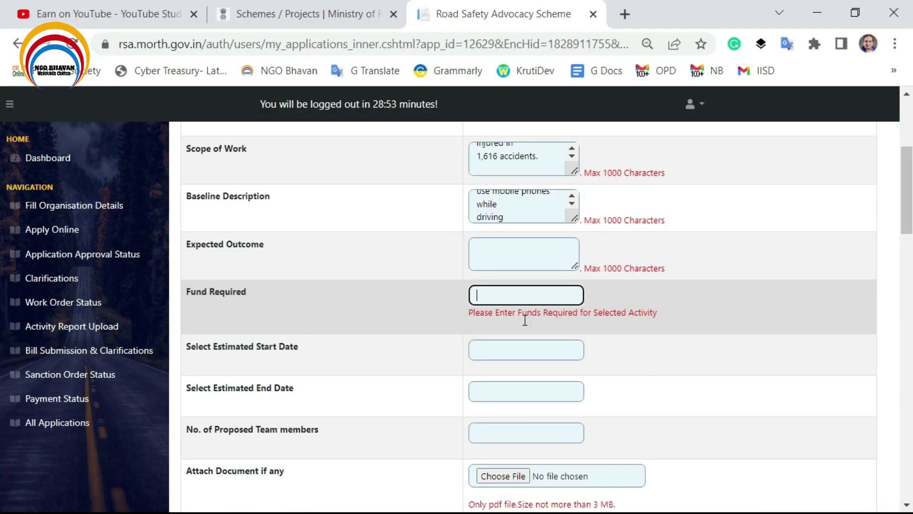
pyautogui.click(543, 226)
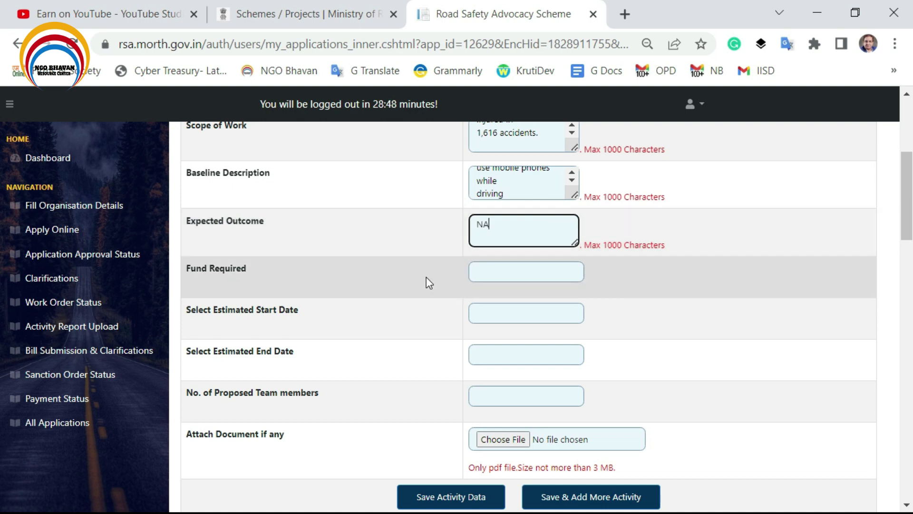
# Step: Review the Nukkad activity entries and examine the activity rows on page 3 of Sanctioned Project.pdf for comparison
pyautogui.scroll(5, 595, 268)
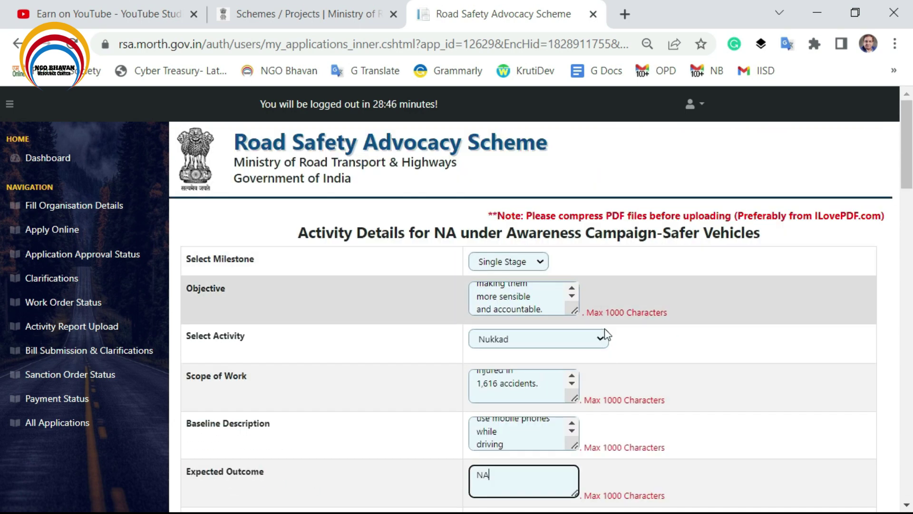
pyautogui.scroll(-2, 598, 354)
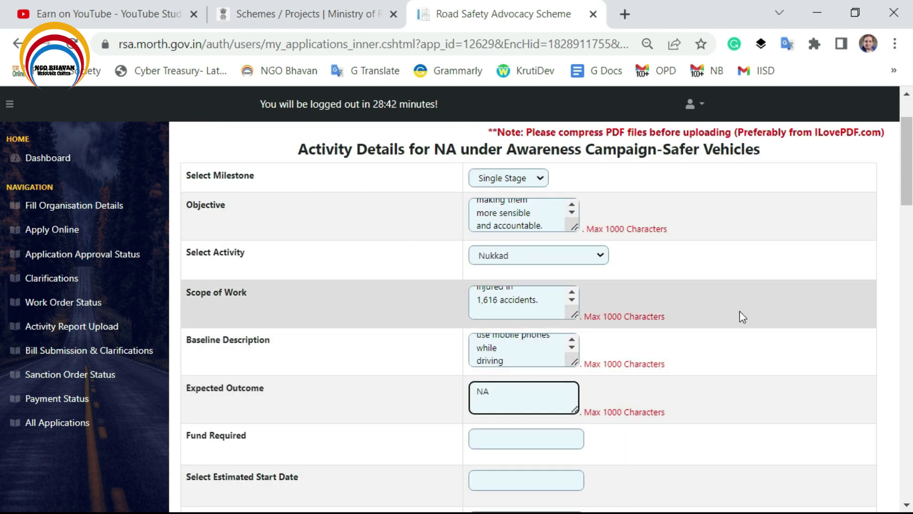
pyautogui.click(735, 324)
pyautogui.click(497, 399)
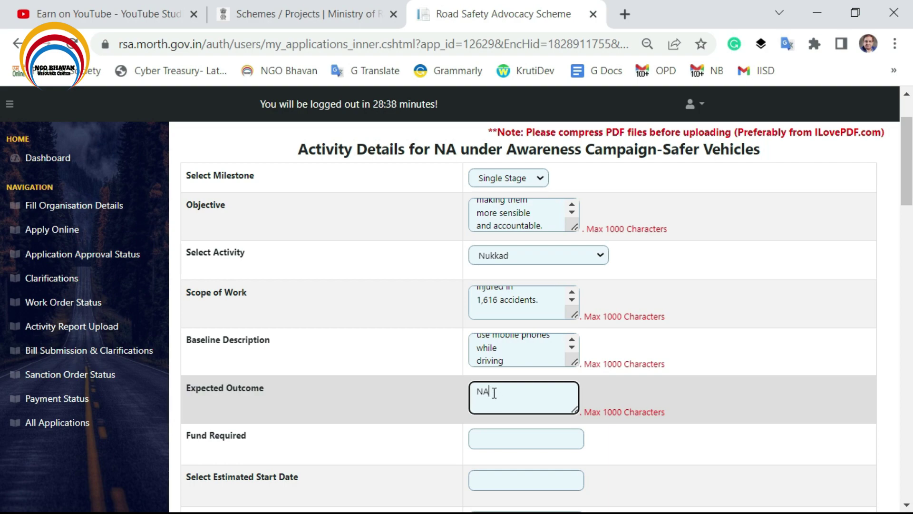
pyautogui.hotkey('alt', 'Tab')
pyautogui.scroll(2, 523, 288)
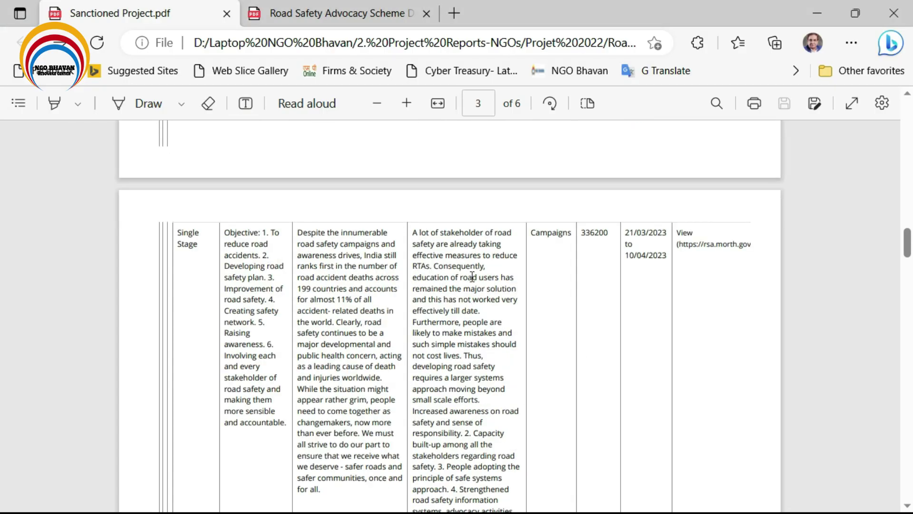
pyautogui.scroll(-5, 472, 277)
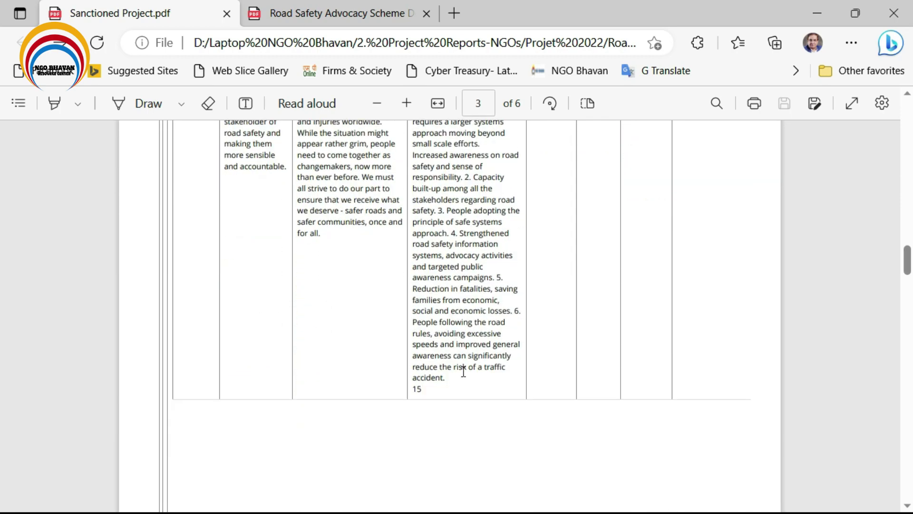
pyautogui.scroll(5, 433, 321)
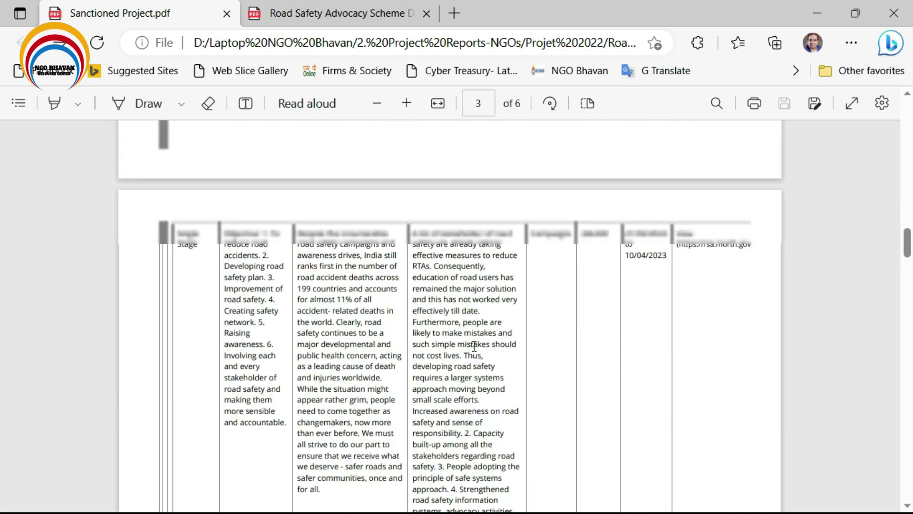
# Step: Return to the application form and enter 101200 as the Fund Required for the Nukkad activity
pyautogui.hotkey('alt', 'Tab')
pyautogui.scroll(-3, 484, 417)
pyautogui.hotkey('alt', 'Tab')
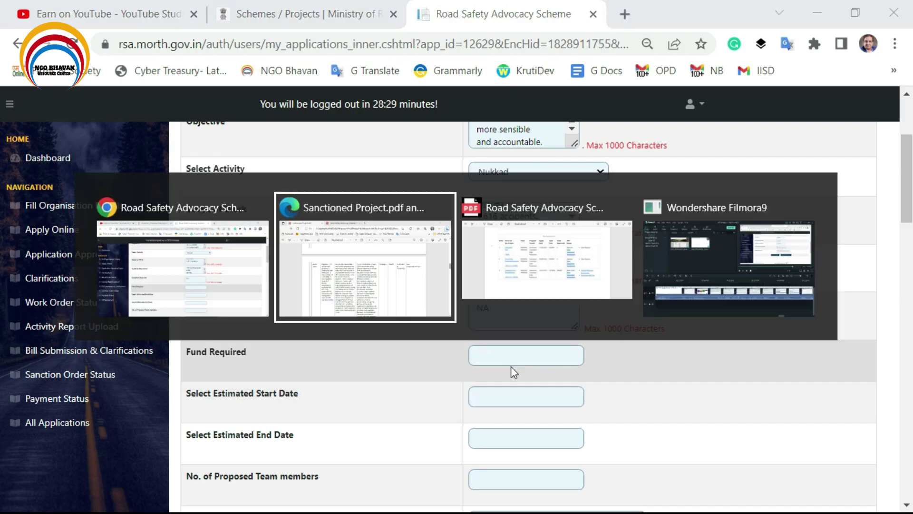
pyautogui.hotkey('alt', 'Tab')
pyautogui.click(497, 354)
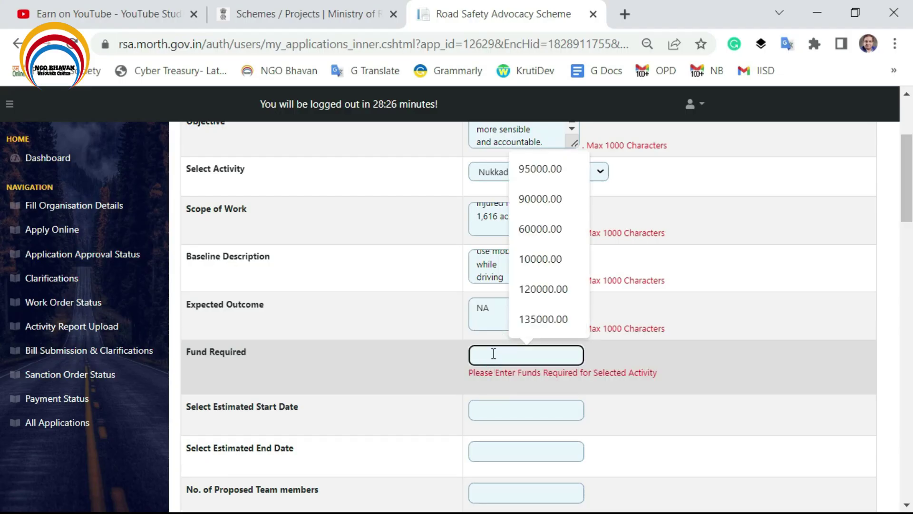
pyautogui.write('101200')
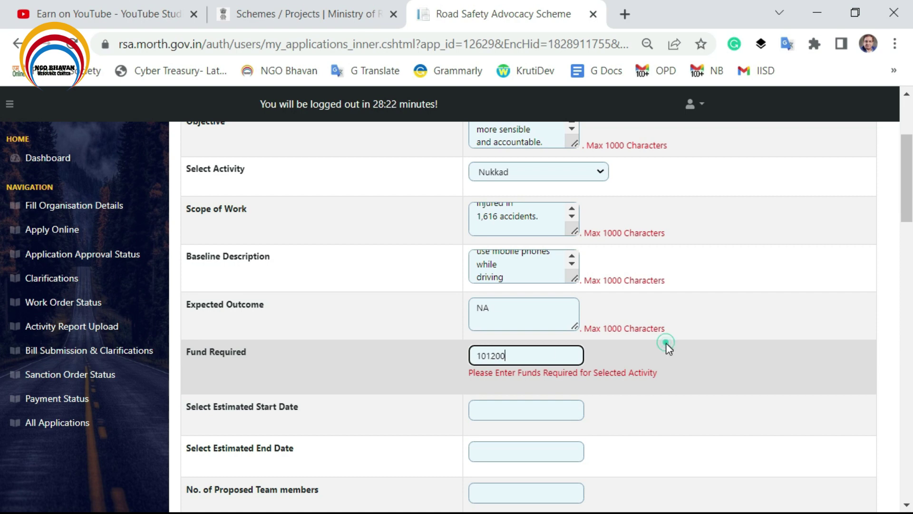
pyautogui.click(666, 348)
# Step: Set the Nukkad activity's estimated start date to 01/07/2023
pyautogui.scroll(-2, 514, 313)
pyautogui.click(507, 309)
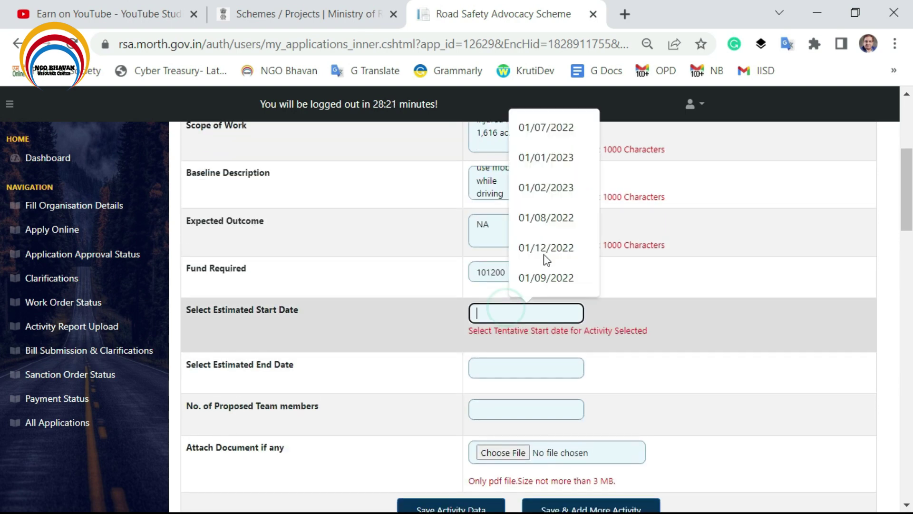
pyautogui.write('0')
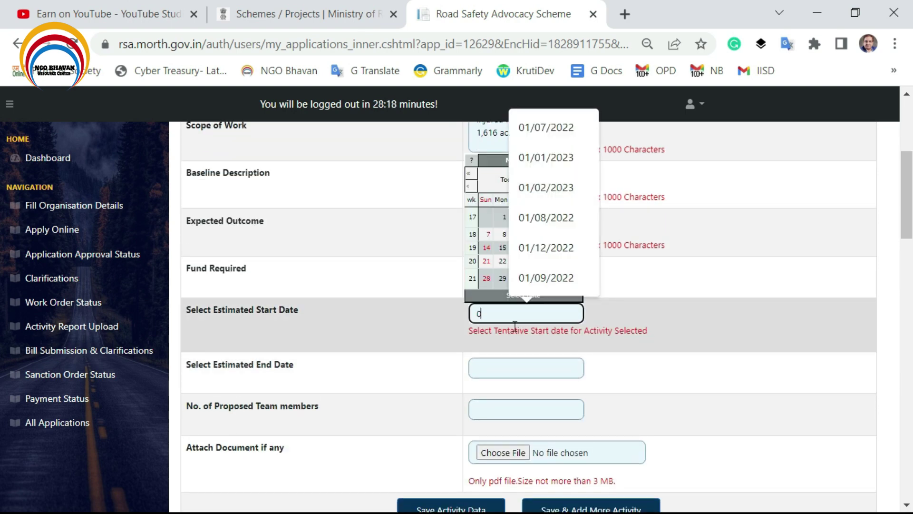
pyautogui.write('1/07/20')
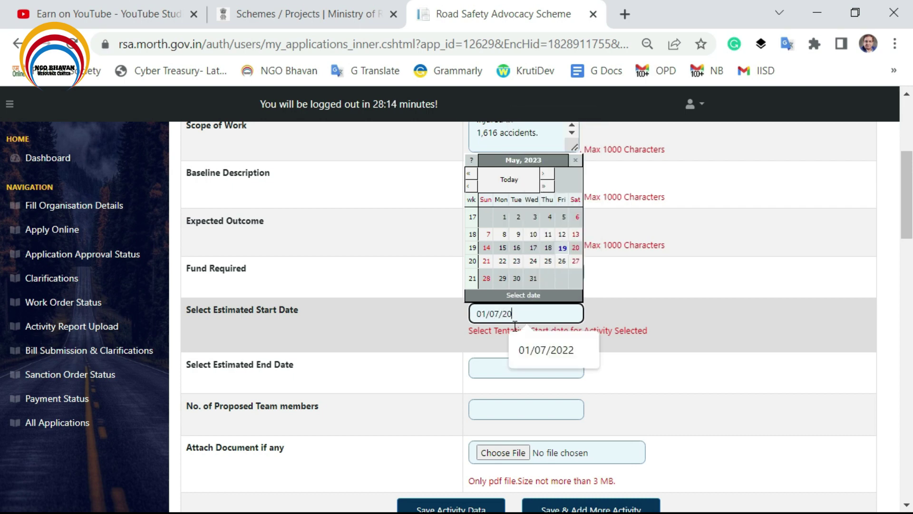
pyautogui.write('22')
# Step: Set the Nukkad activity's estimated end date to 20/07/2023
pyautogui.click(517, 368)
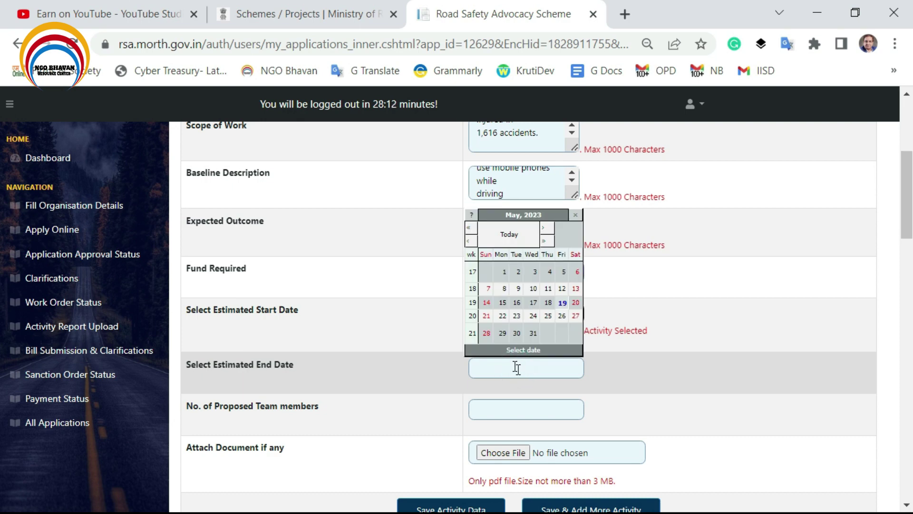
pyautogui.click(508, 366)
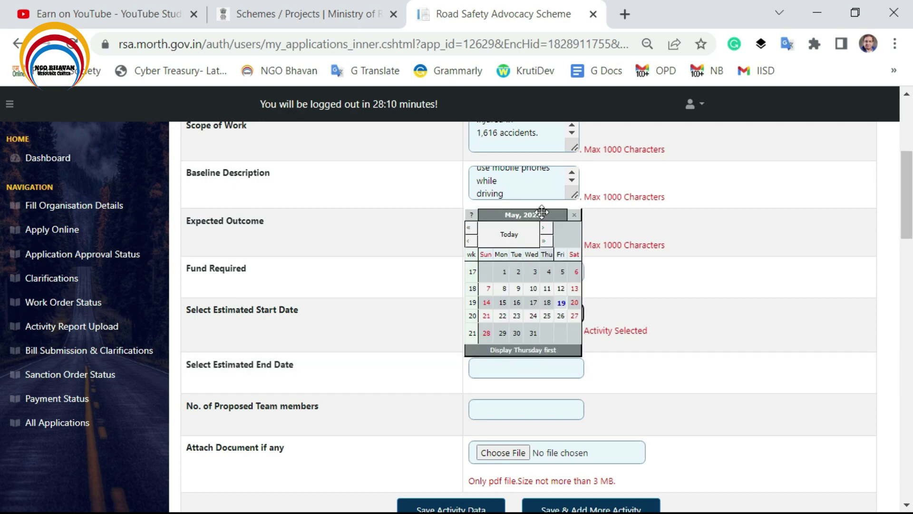
pyautogui.click(548, 227)
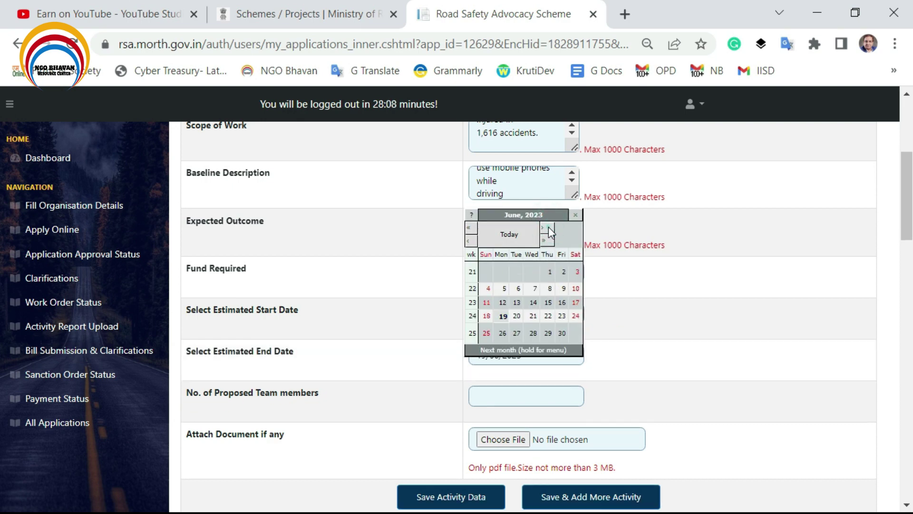
pyautogui.click(549, 227)
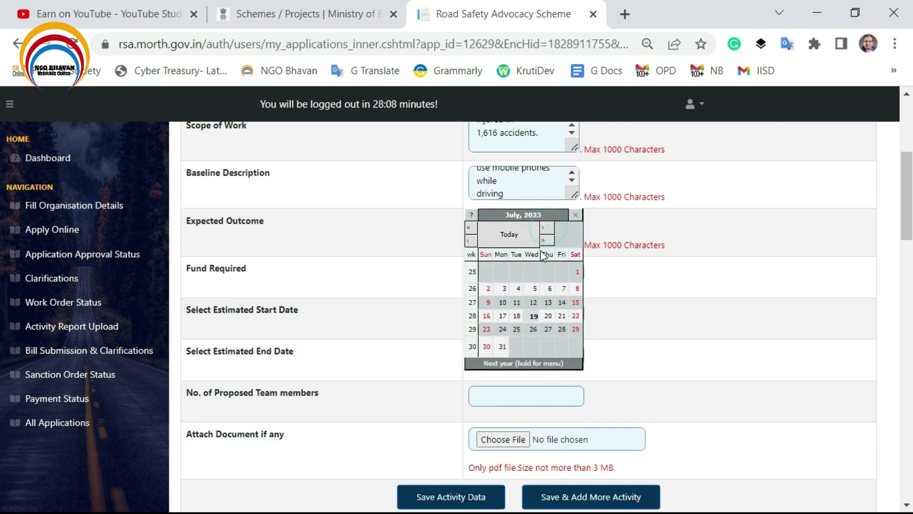
pyautogui.click(487, 288)
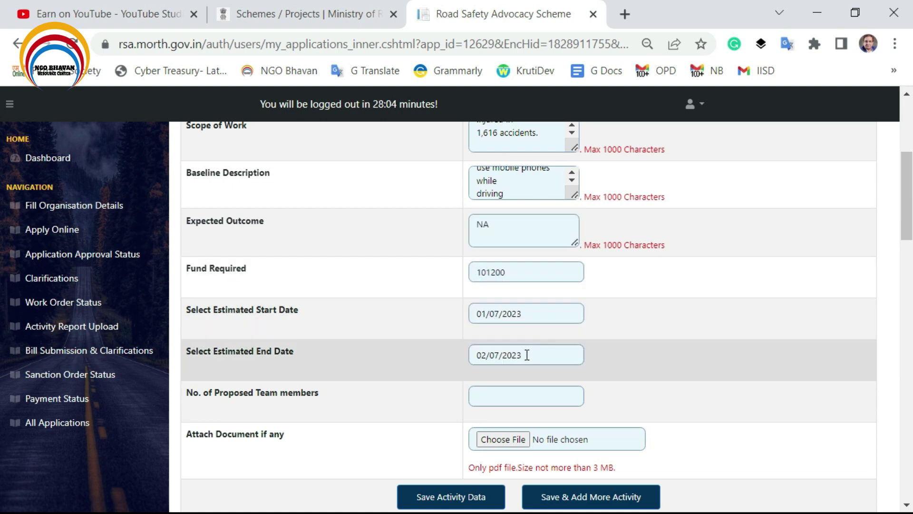
pyautogui.click(482, 349)
pyautogui.press('Delete')
pyautogui.press('BackSpace')
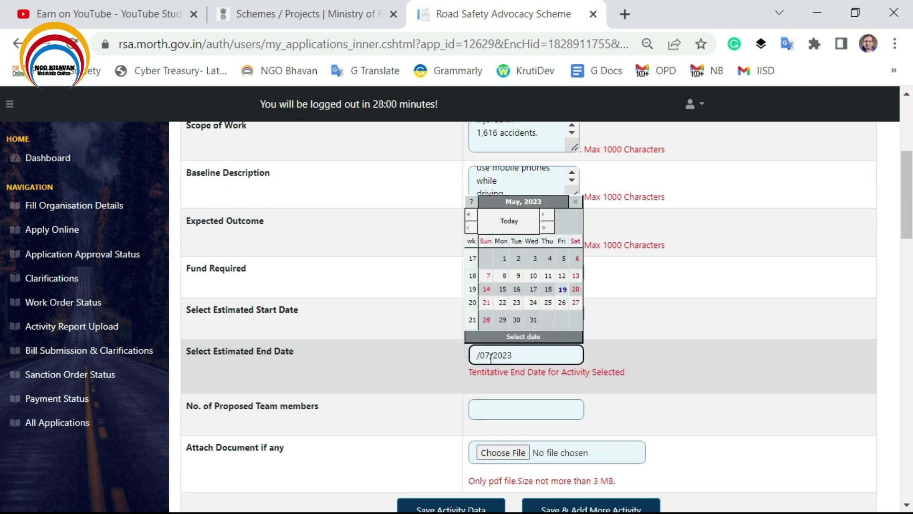
pyautogui.write('20')
pyautogui.click(730, 342)
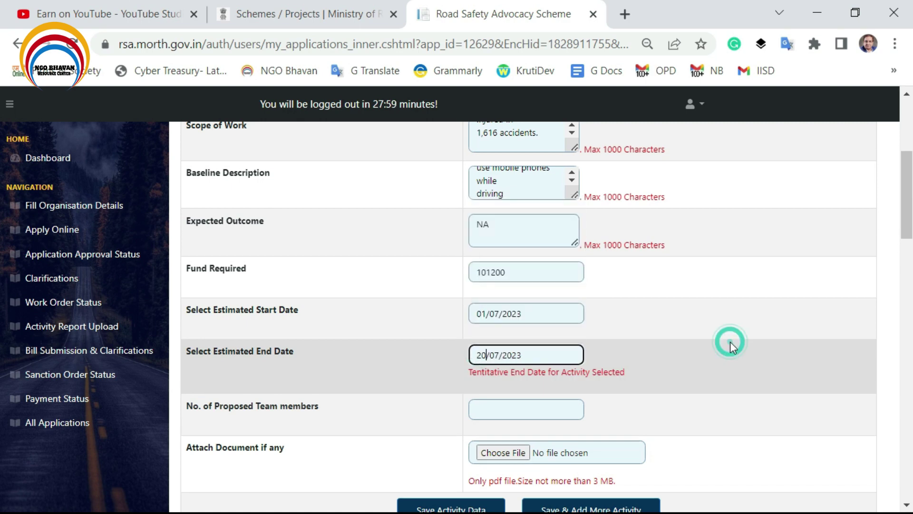
pyautogui.click(697, 385)
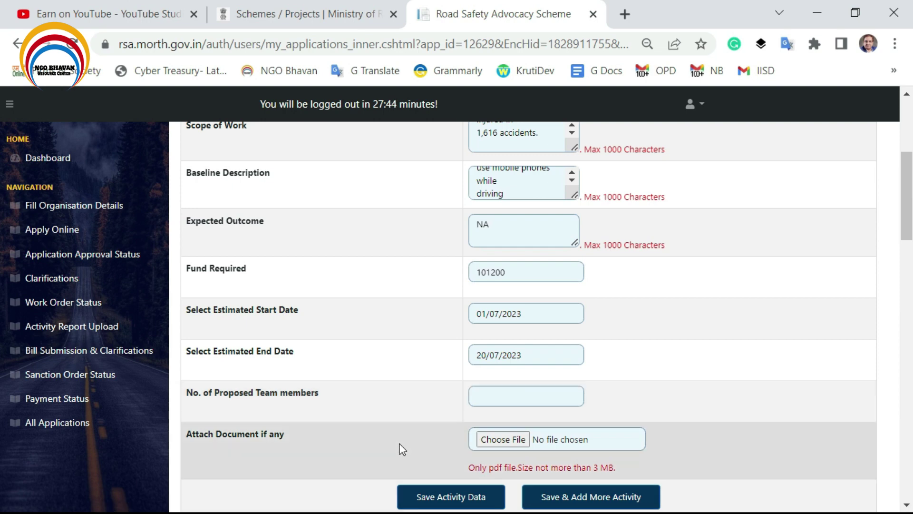
# Step: Enter 10 proposed team members and attach the PDF file Supportingdocuments to the Nukkad activity
pyautogui.click(490, 396)
pyautogui.write('10')
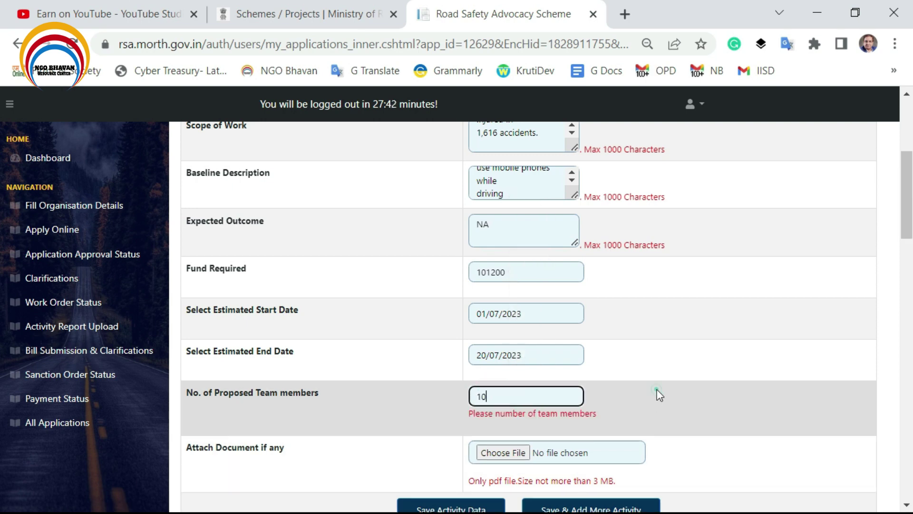
pyautogui.scroll(-2, 557, 404)
pyautogui.click(508, 368)
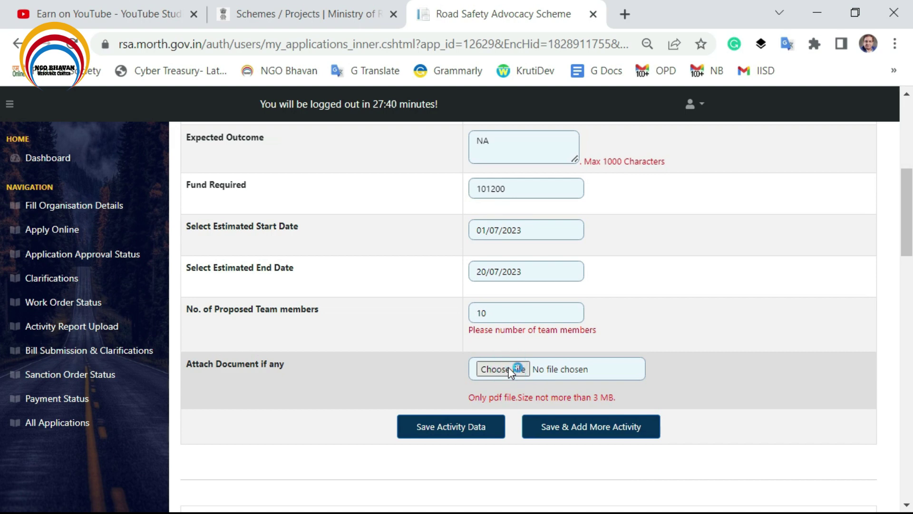
pyautogui.click(484, 398)
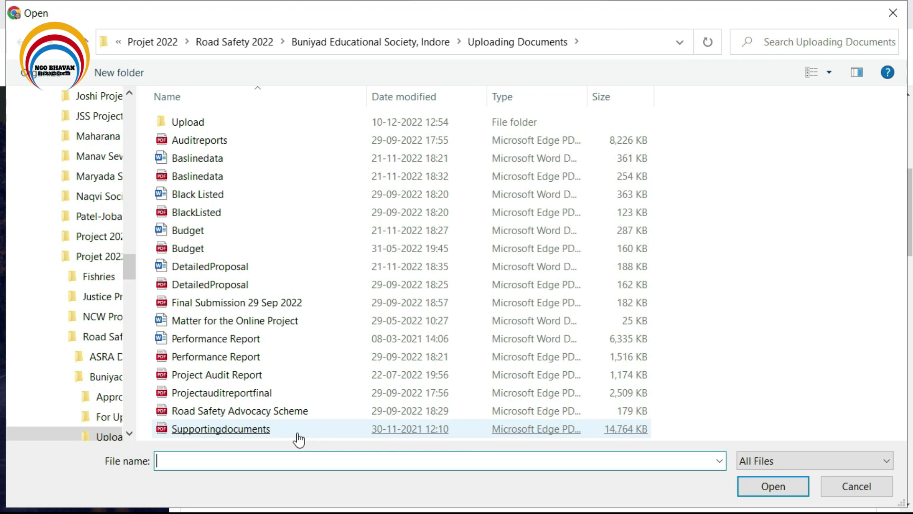
pyautogui.doubleClick(293, 429)
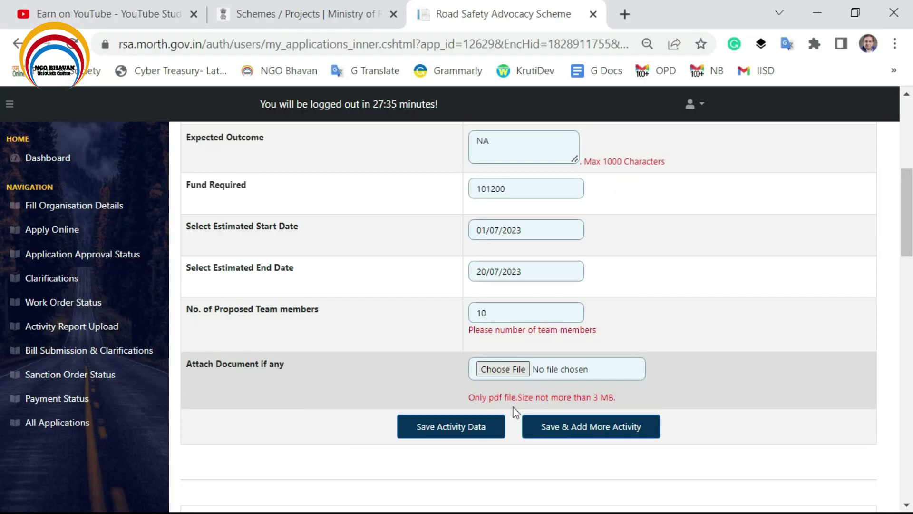
# Step: Save the Nukkad activity data without adding another activity and dismiss the resulting message
pyautogui.click(447, 425)
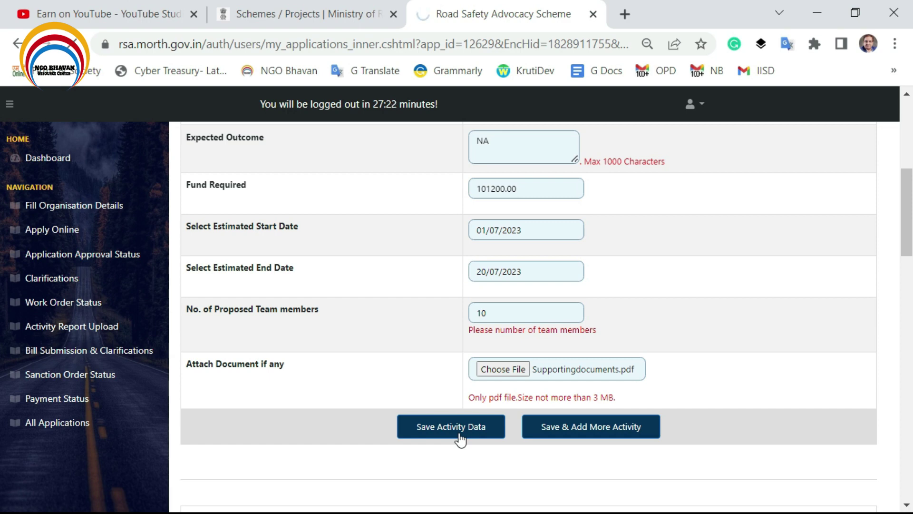
pyautogui.scroll(7, 422, 413)
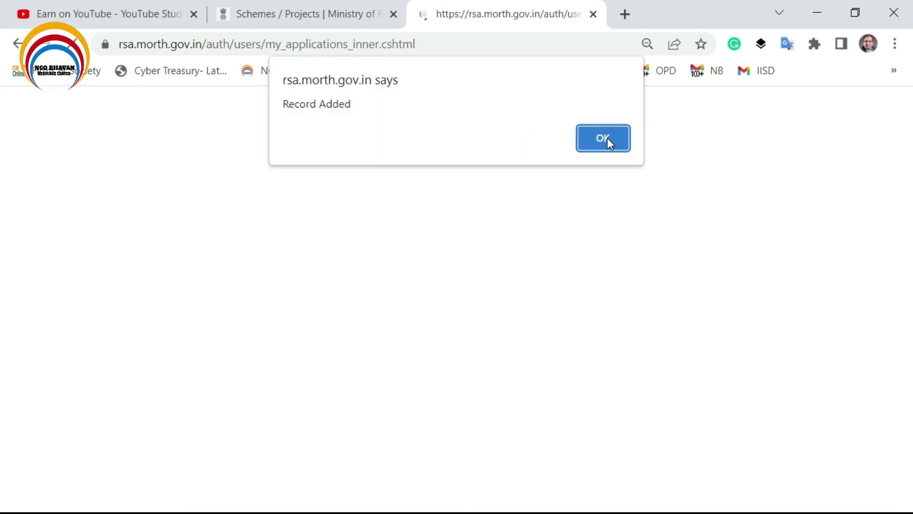
pyautogui.click(607, 139)
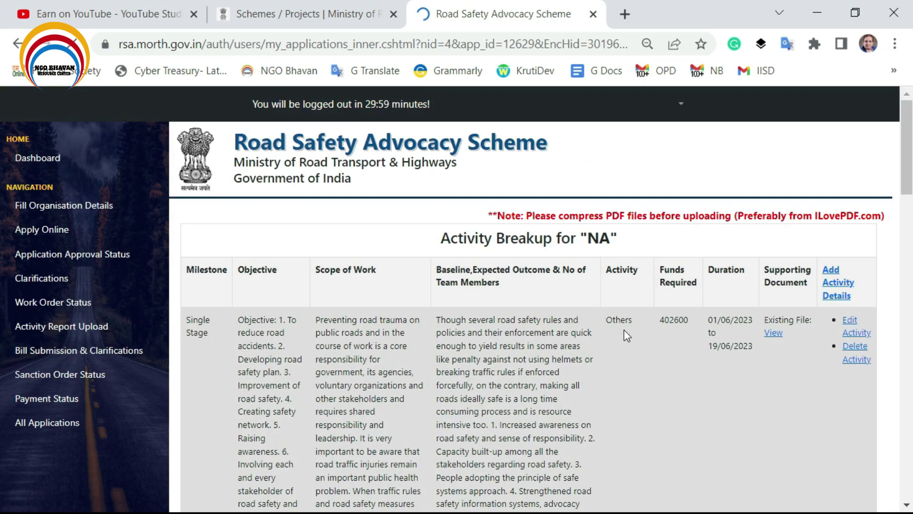
# Step: Open the Past Experience section of the NA application and start a new past experience record
pyautogui.scroll(-7, 621, 333)
pyautogui.scroll(-15, 615, 339)
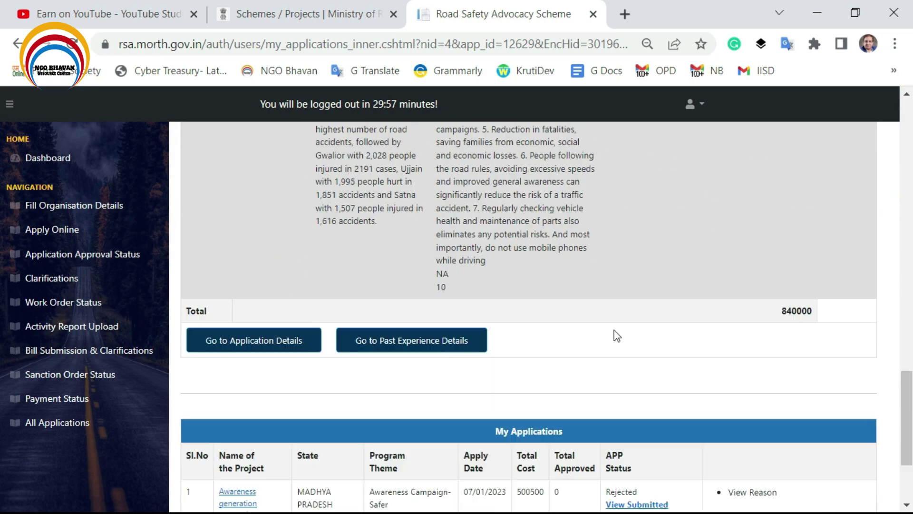
pyautogui.scroll(-3, 615, 324)
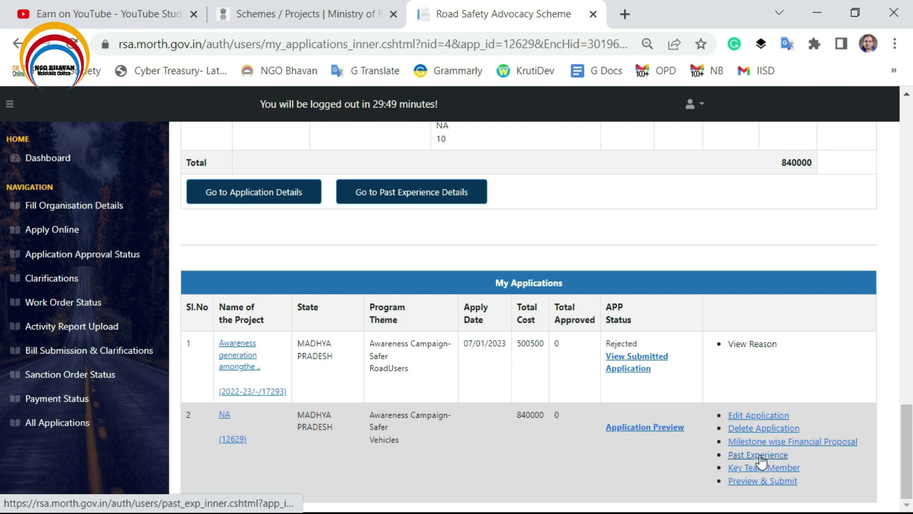
pyautogui.click(760, 456)
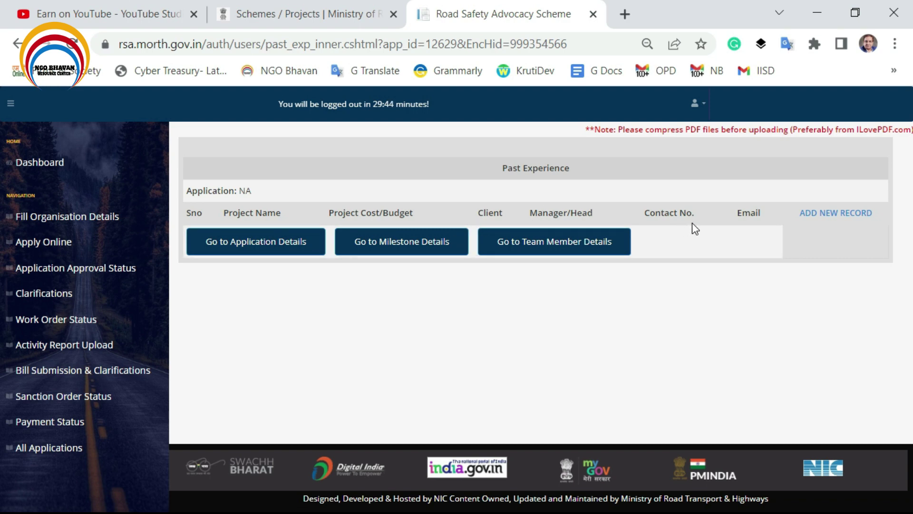
pyautogui.click(840, 213)
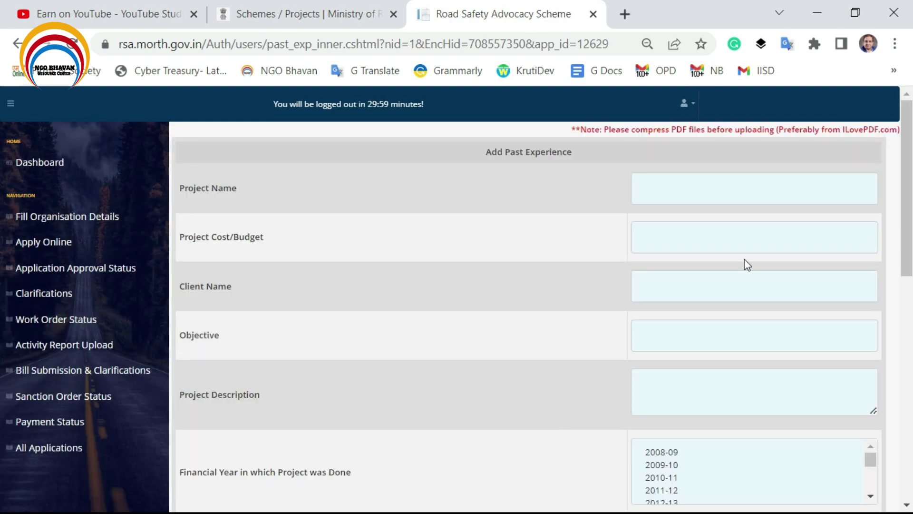
pyautogui.click(753, 190)
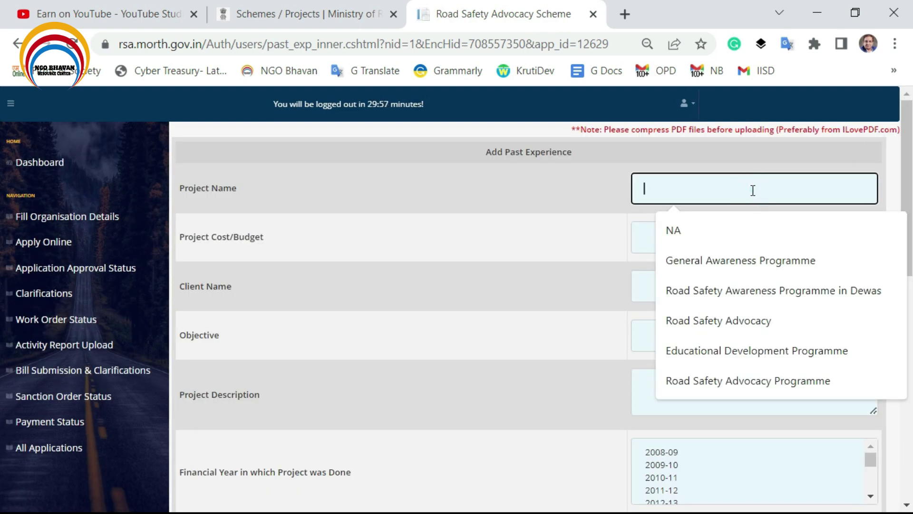
pyautogui.press('Escape')
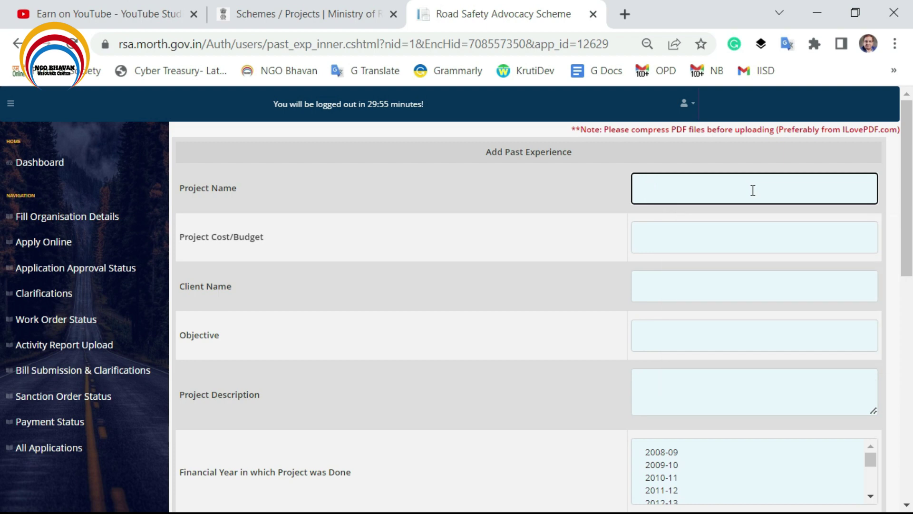
pyautogui.write('Minstry')
pyautogui.hotkey('ctrl', 'a')
pyautogui.press('BackSpace')
# Step: Enter General Awareness Programme as the past project's name and set its cost/budget to 1000000
pyautogui.click(724, 198)
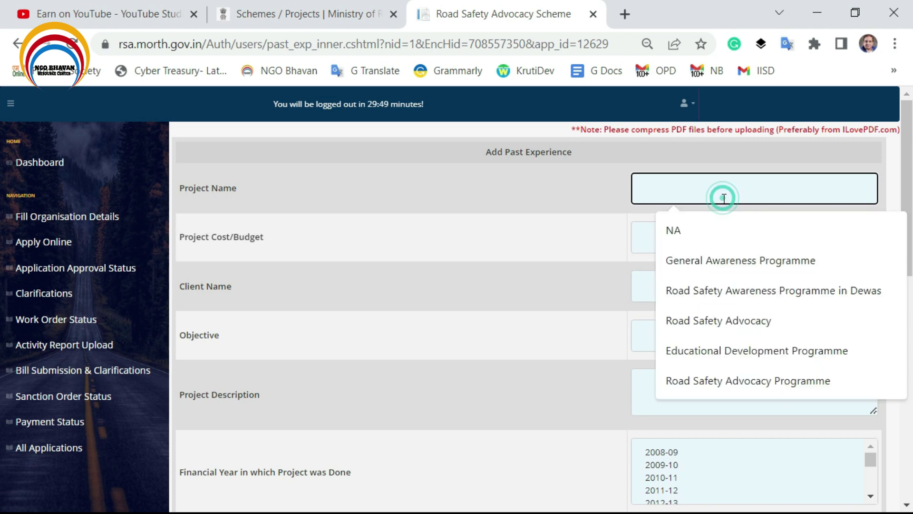
pyautogui.click(727, 261)
pyautogui.click(705, 238)
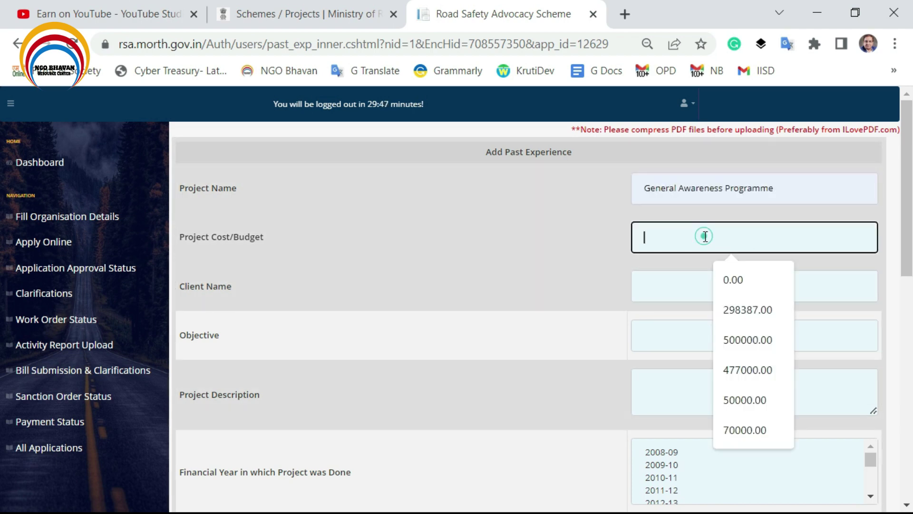
pyautogui.write('1')
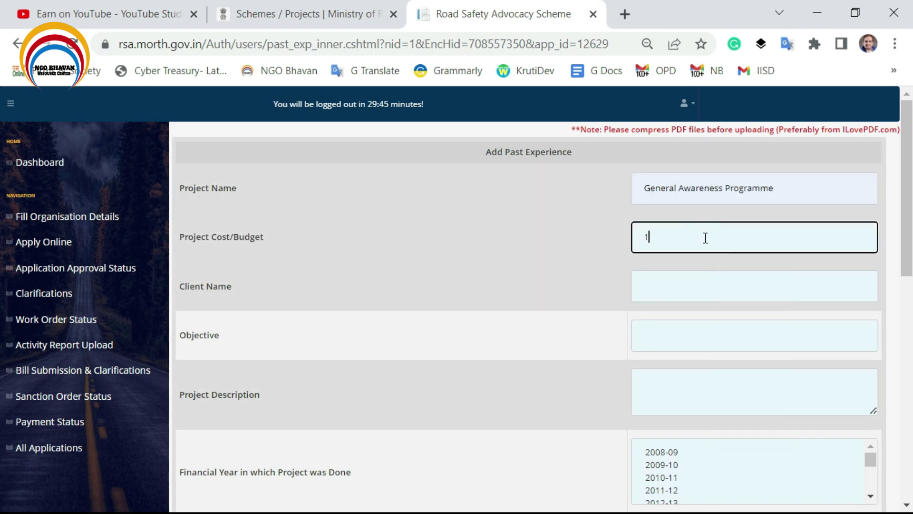
pyautogui.write('00')
pyautogui.write('0')
pyautogui.press('BackSpace')
pyautogui.write('0000')
# Step: Enter Payrachak Vivekanand Janaseva Sangha as client and reuse the saved objective starting "The main objective of the programme was to motivate them"
pyautogui.click(713, 291)
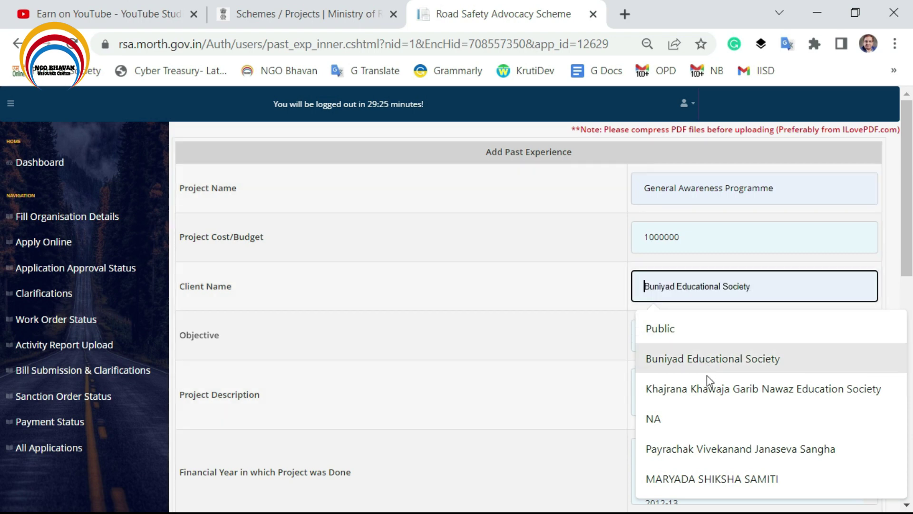
pyautogui.click(706, 449)
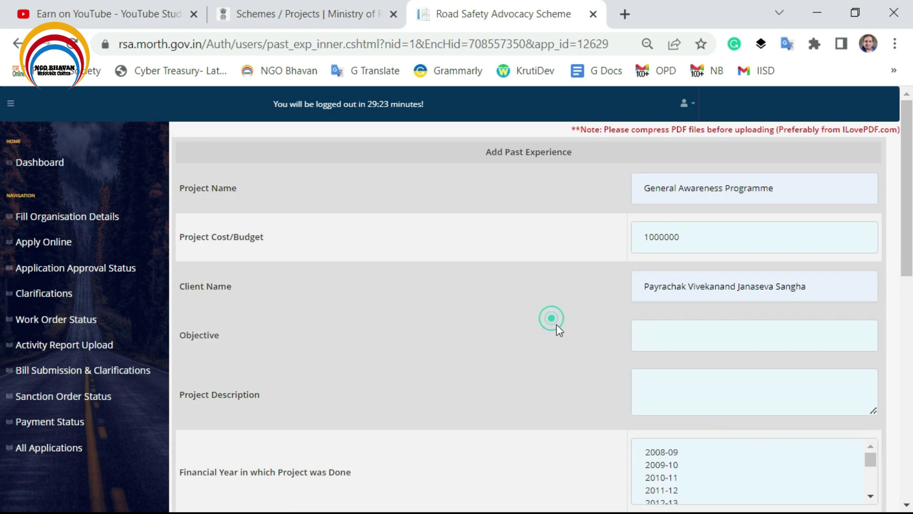
pyautogui.click(658, 344)
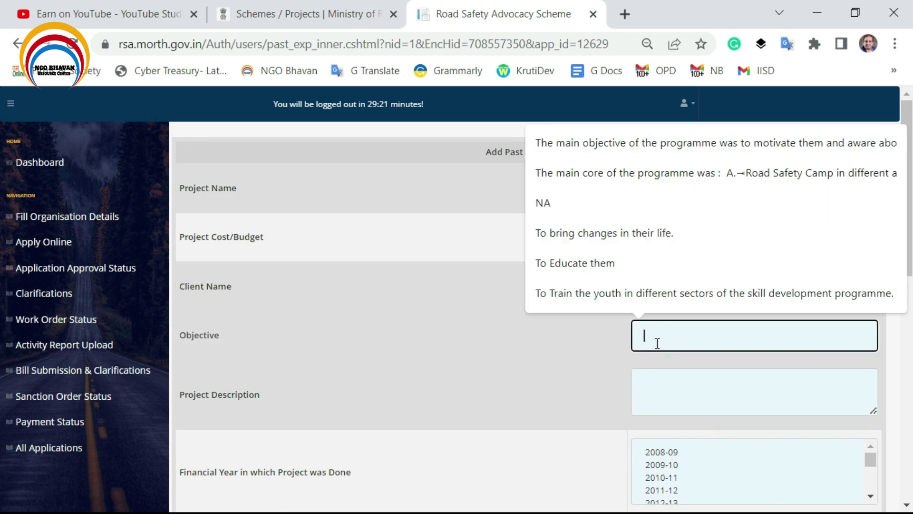
pyautogui.click(668, 151)
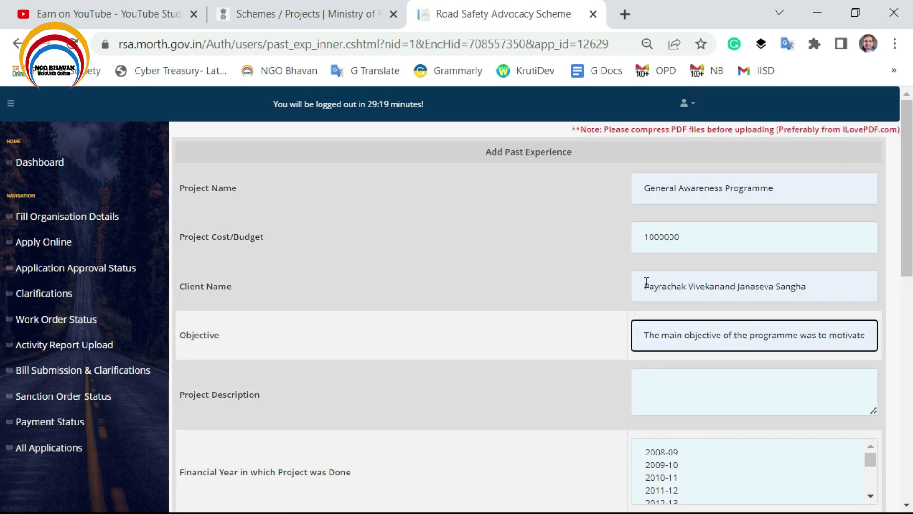
# Step: Read through the entered Objective text to its end
pyautogui.click(658, 330)
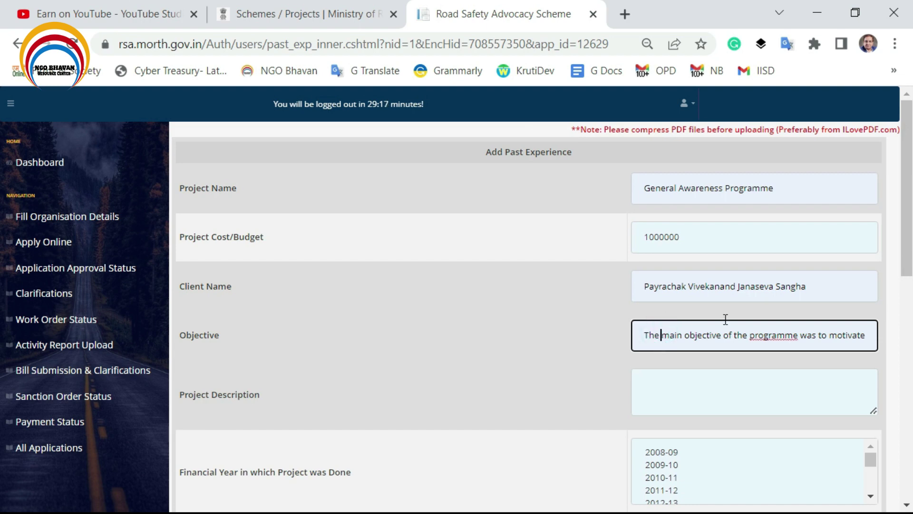
pyautogui.press('Right')
pyautogui.press('Right')
pyautogui.press('Right')
pyautogui.press('Right')
pyautogui.press('Right')
pyautogui.press('Right')
pyautogui.press('Right')
pyautogui.press('Right')
pyautogui.press('Right')
pyautogui.press('Right')
pyautogui.press('Right')
pyautogui.press('Right')
pyautogui.press('Right')
pyautogui.press('Right')
pyautogui.press('Right')
pyautogui.press('Right')
pyautogui.press('Right')
pyautogui.press('Right')
pyautogui.press('Right')
pyautogui.press('Right')
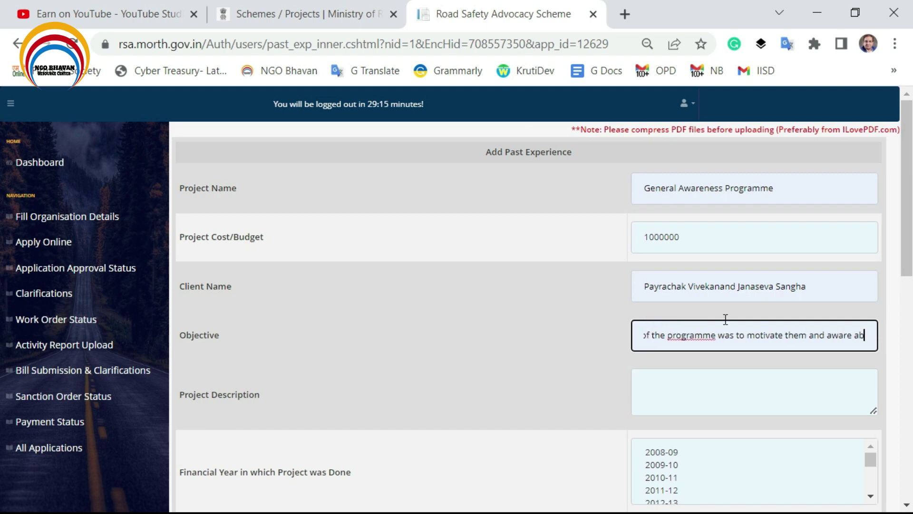
pyautogui.press('Right')
pyautogui.press('Right')
pyautogui.press('Right')
pyautogui.press('Right')
pyautogui.press('Right')
pyautogui.press('Right')
pyautogui.press('Right')
pyautogui.press('Right')
pyautogui.press('Right')
pyautogui.press('Right')
pyautogui.press('Right')
pyautogui.press('Right')
pyautogui.press('Right')
pyautogui.press('Right')
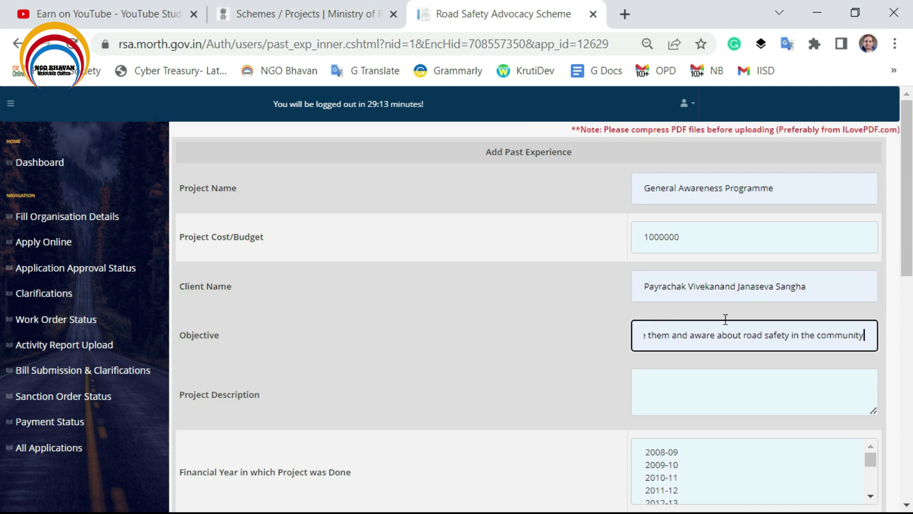
# Step: Enter na as the project description and select 2020-21 as the financial year in which the project was done
pyautogui.click(765, 385)
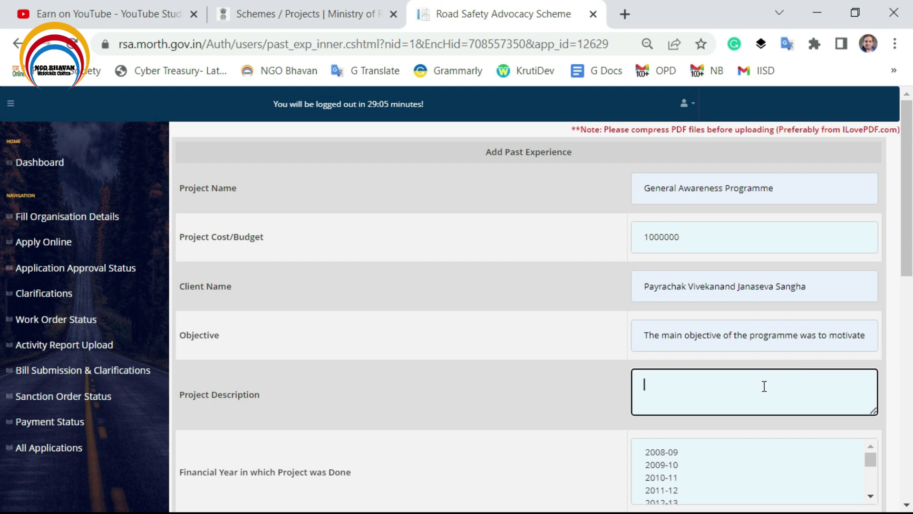
pyautogui.write('na')
pyautogui.click(591, 366)
pyautogui.scroll(-3, 590, 367)
pyautogui.click(869, 329)
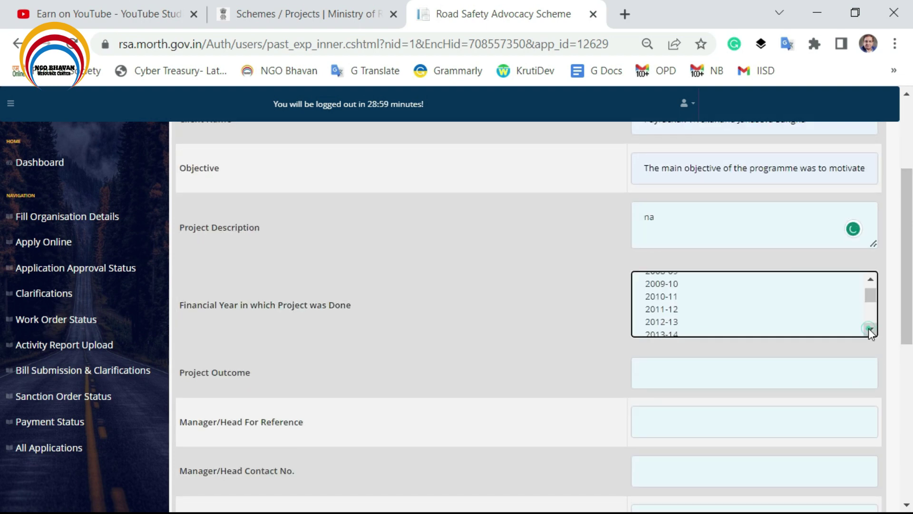
pyautogui.click(675, 324)
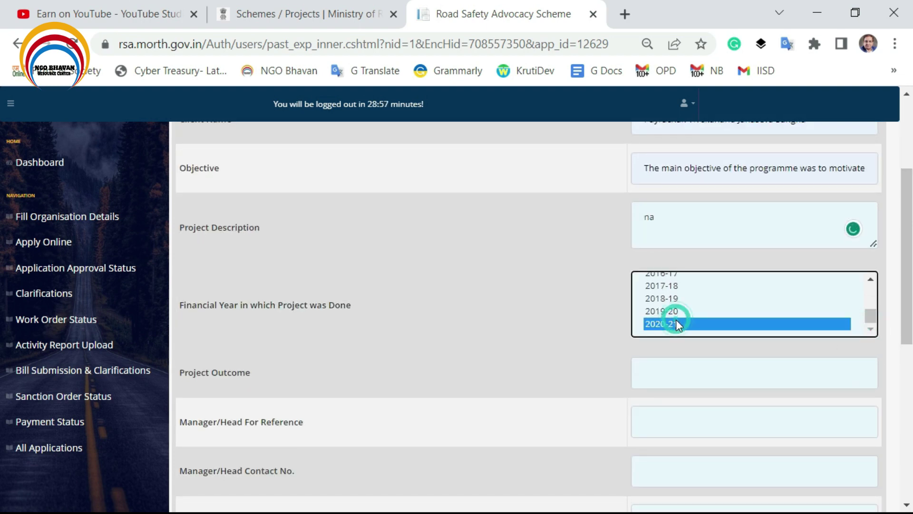
pyautogui.click(547, 337)
# Step: Switch to Edge, look through Sanctioned Project.pdf and the Road Safety Advocacy Scheme PDF for past project details, and return to the past experience form
pyautogui.click(717, 376)
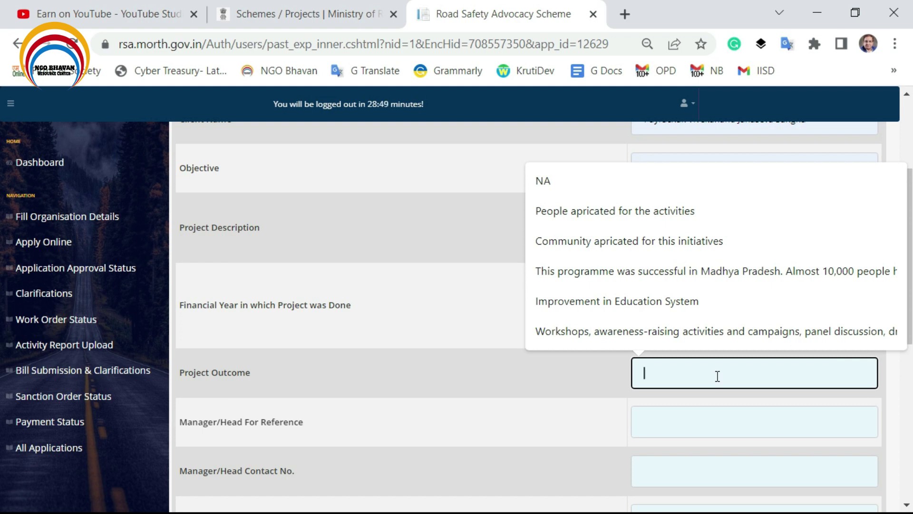
pyautogui.hotkey('alt', 'Tab')
pyautogui.hotkey('alt', 'Tab')
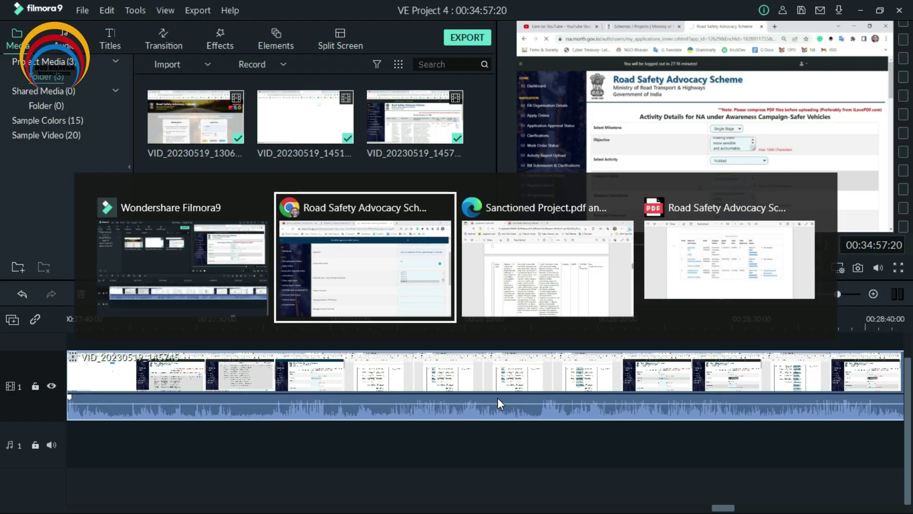
pyautogui.hotkey('alt', 'Tab')
pyautogui.scroll(10, 482, 396)
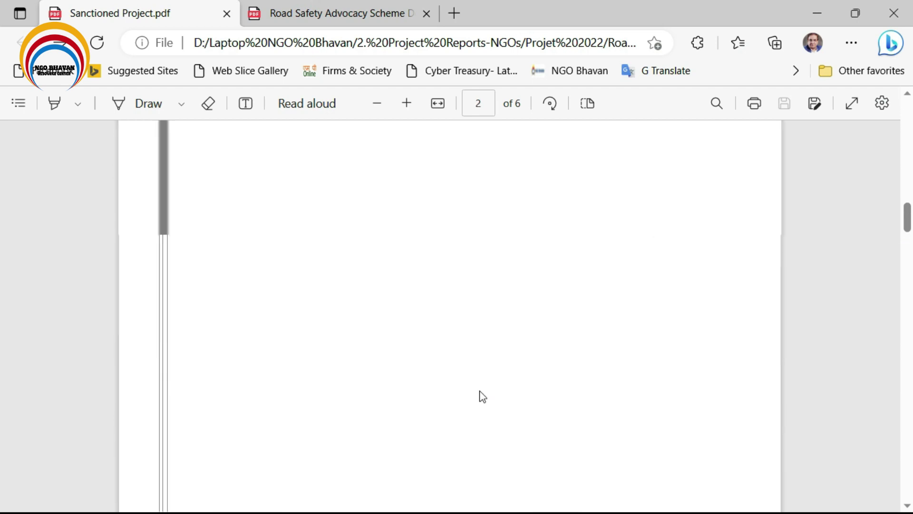
pyautogui.scroll(5, 482, 396)
pyautogui.scroll(-5, 482, 392)
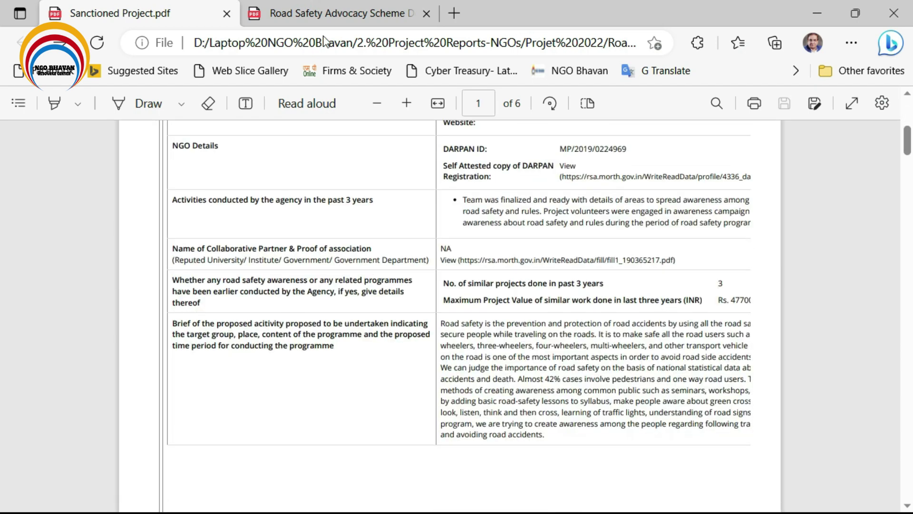
pyautogui.click(304, 14)
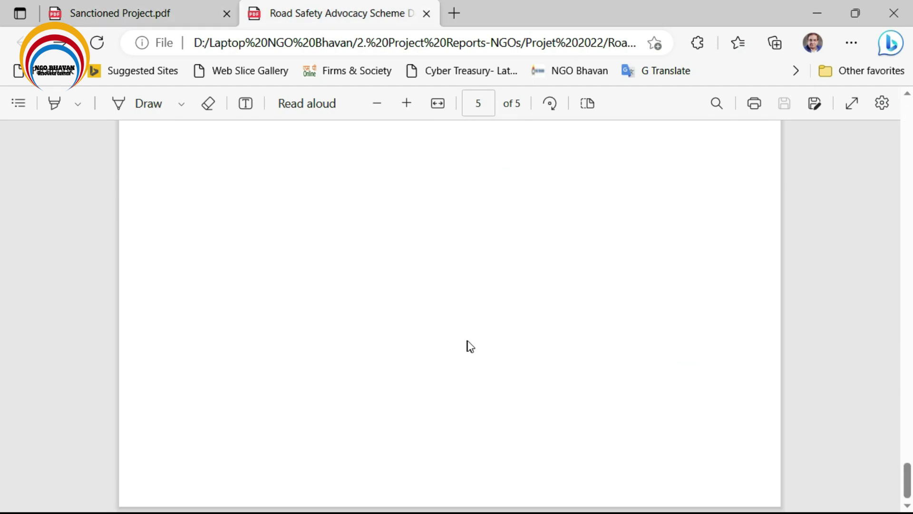
pyautogui.scroll(5, 469, 341)
pyautogui.scroll(10, 471, 339)
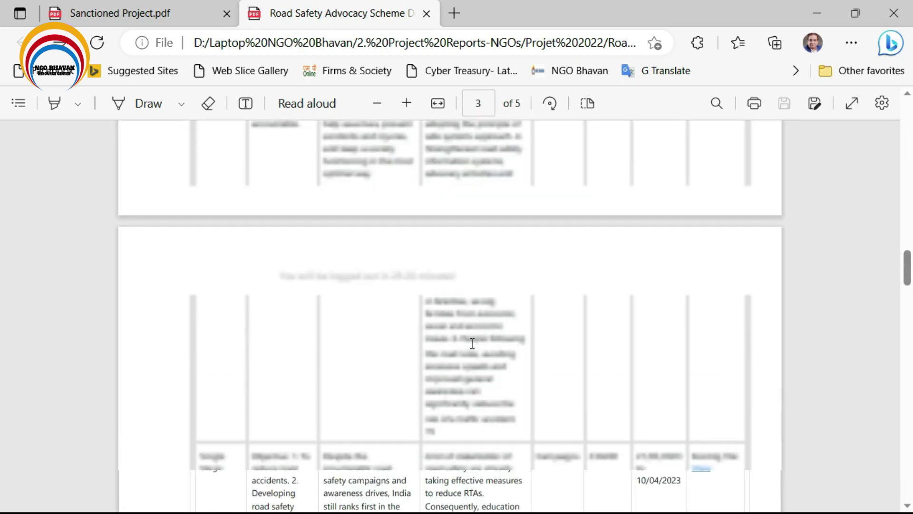
pyautogui.scroll(10, 474, 351)
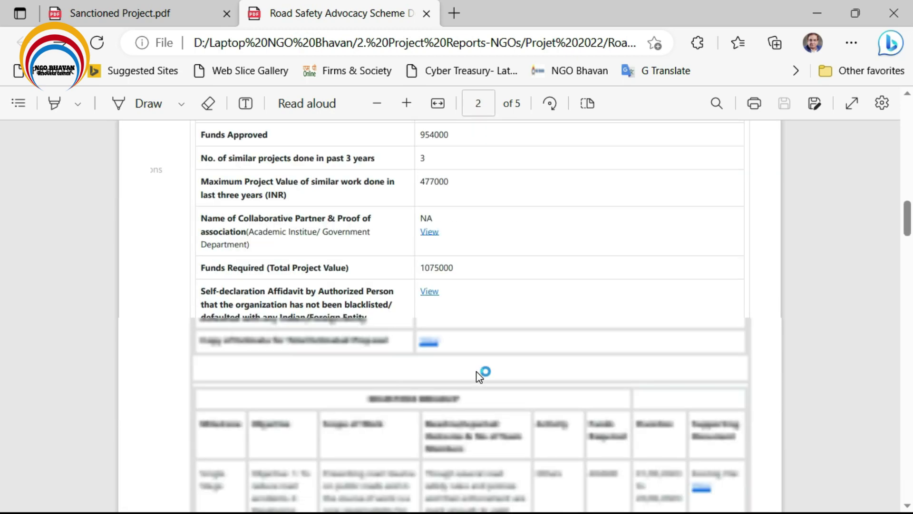
pyautogui.hotkey('alt', 'Tab')
pyautogui.hotkey('alt', 'Tab')
pyautogui.hotkey('alt', 'Tab')
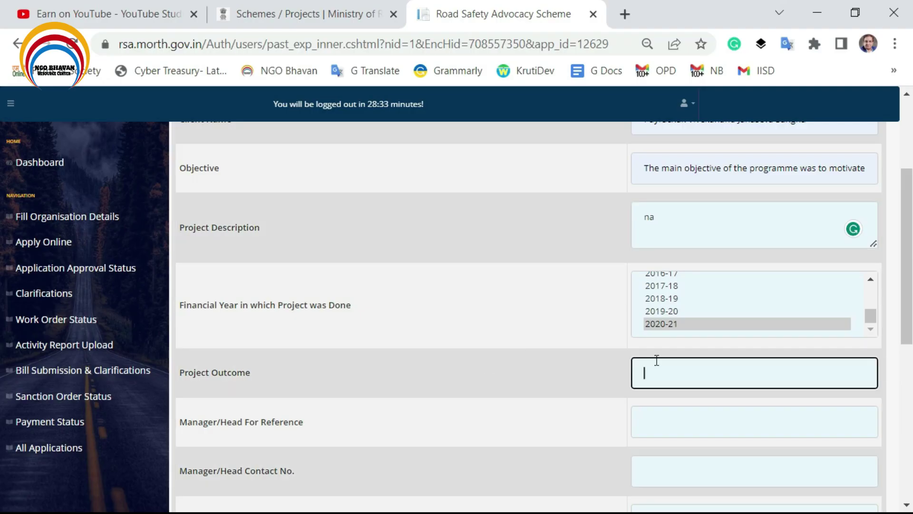
# Step: Fill in the Project Outcome with the saved entry starting "This programme was successful in Madhya Pradesh. Almost 10,000 people"
pyautogui.click(657, 365)
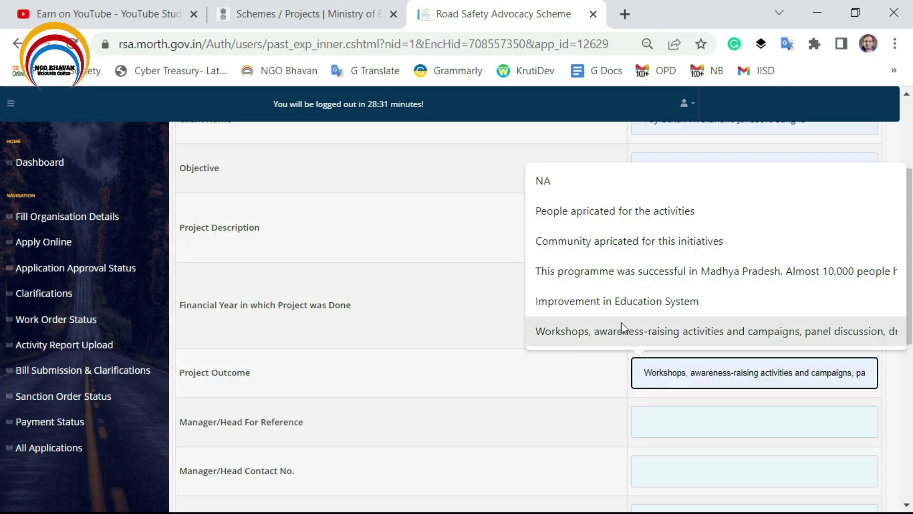
pyautogui.click(623, 272)
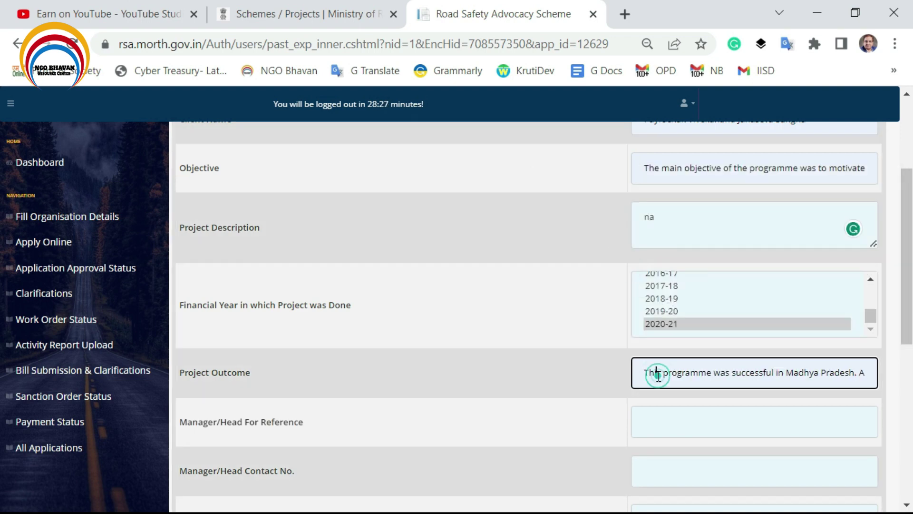
# Step: Read through the full Project Outcome text and go back towards its beginning
pyautogui.click(658, 377)
pyautogui.hotkey('ctrl', 'Right')
pyautogui.hotkey('ctrl', 'Right')
pyautogui.hotkey('ctrl', 'Right')
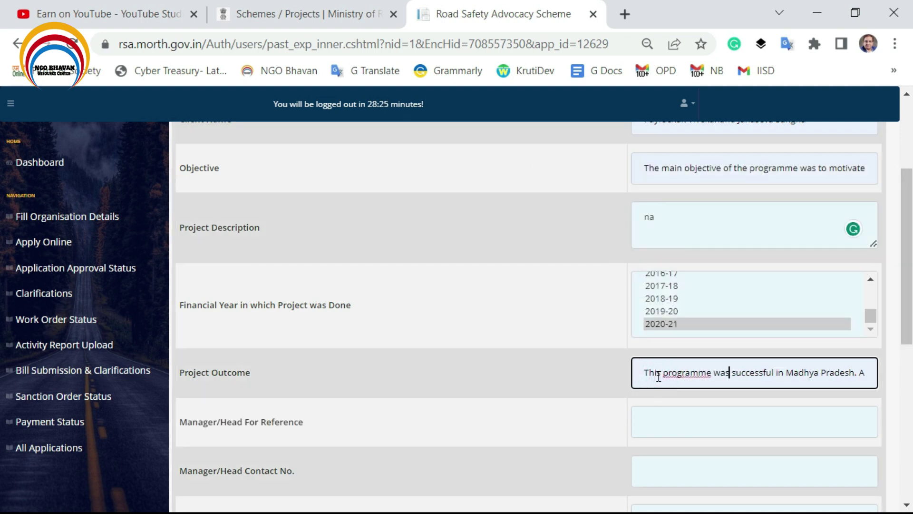
pyautogui.hotkey('ctrl', 'Right')
pyautogui.hotkey('ctrl', 'Right')
pyautogui.hotkey('ctrl', 'Right')
pyautogui.hotkey('ctrl', 'Right')
pyautogui.hotkey('ctrl', 'Right')
pyautogui.hotkey('ctrl', 'Right')
pyautogui.hotkey('ctrl', 'Right')
pyautogui.hotkey('ctrl', 'Right')
pyautogui.hotkey('ctrl', 'Right')
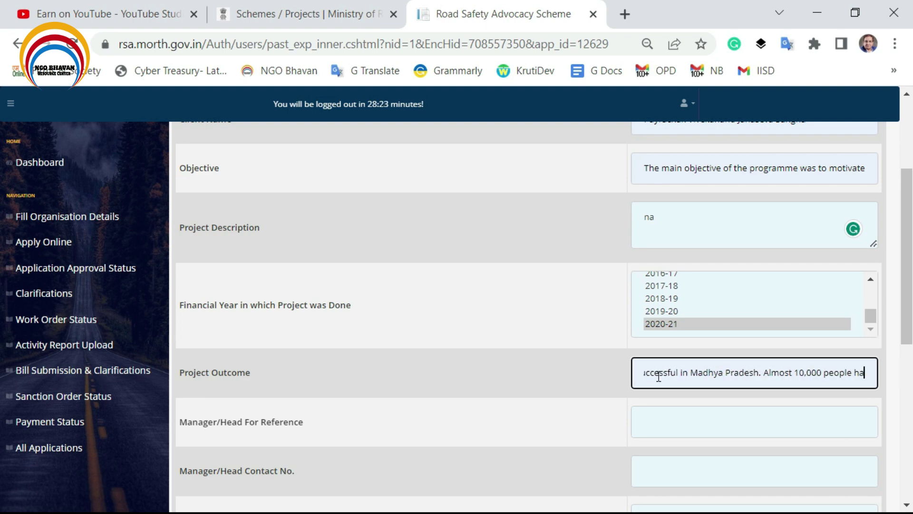
pyautogui.hotkey('ctrl', 'Right')
pyautogui.hotkey('ctrl', 'Right')
pyautogui.hotkey('ctrl', 'Right')
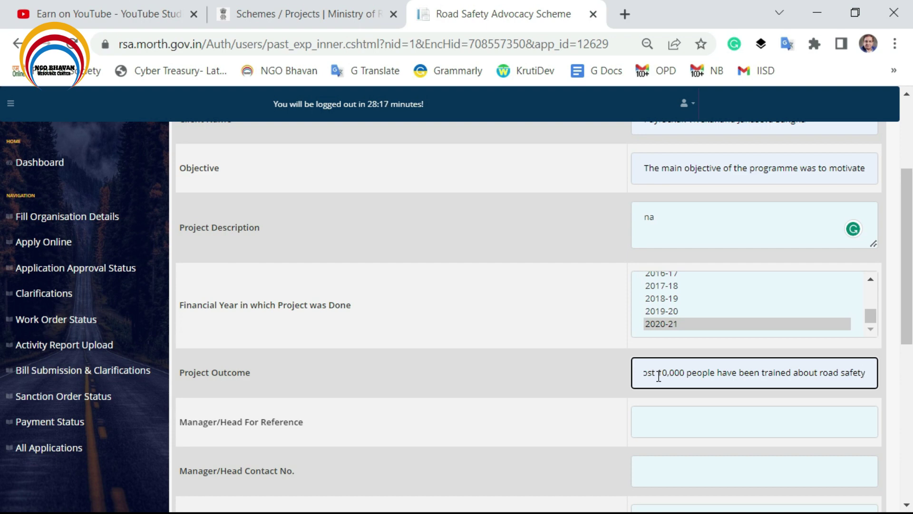
pyautogui.click(662, 378)
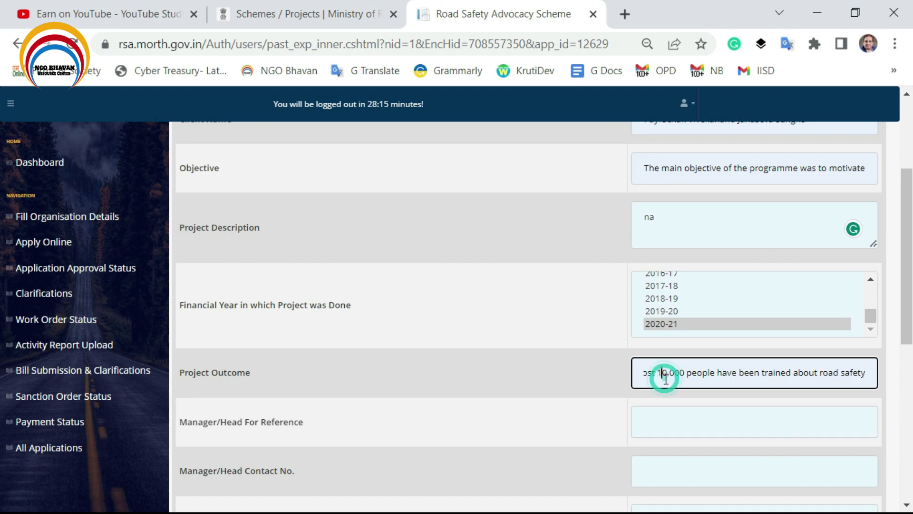
pyautogui.hotkey('ctrl', 'Left')
pyautogui.hotkey('ctrl', 'Left')
pyautogui.hotkey('ctrl', 'Left')
pyautogui.hotkey('ctrl', 'Left')
pyautogui.hotkey('ctrl', 'Left')
pyautogui.hotkey('ctrl', 'Left')
pyautogui.hotkey('ctrl', 'Left')
pyautogui.hotkey('ctrl', 'Left')
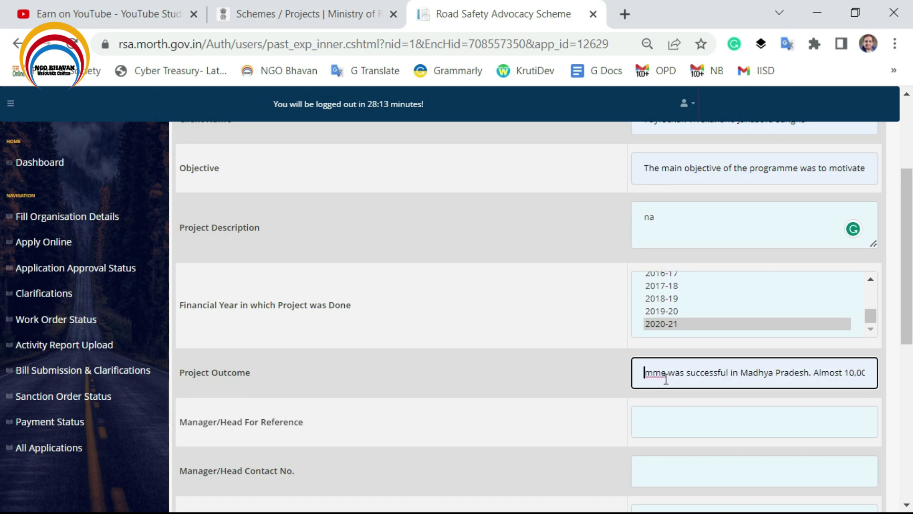
# Step: Enter the reference manager's full name and fill in the manager's contact number
pyautogui.click(661, 413)
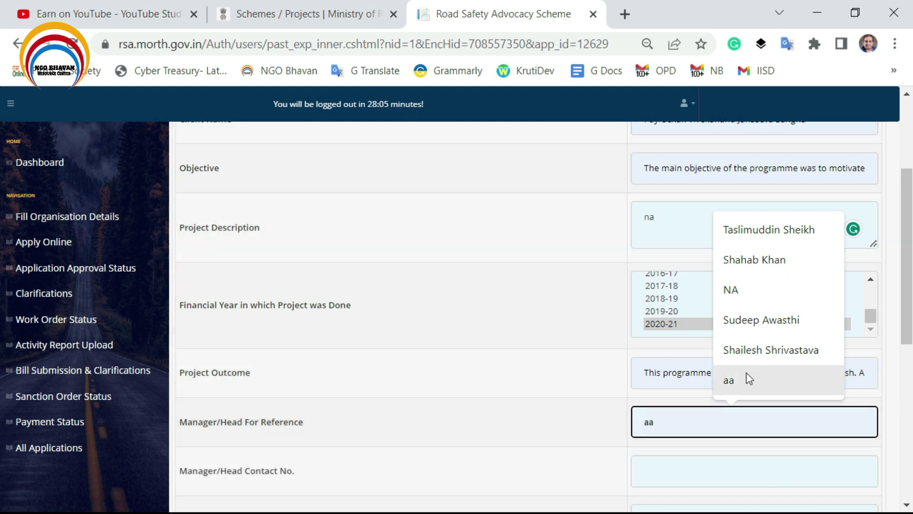
pyautogui.click(740, 354)
pyautogui.click(547, 412)
pyautogui.scroll(-2, 547, 412)
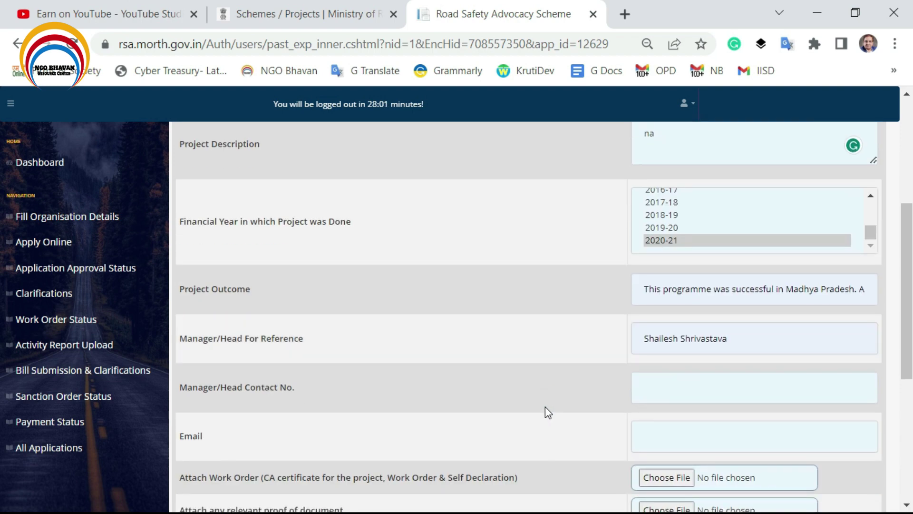
pyautogui.click(732, 387)
pyautogui.click(715, 390)
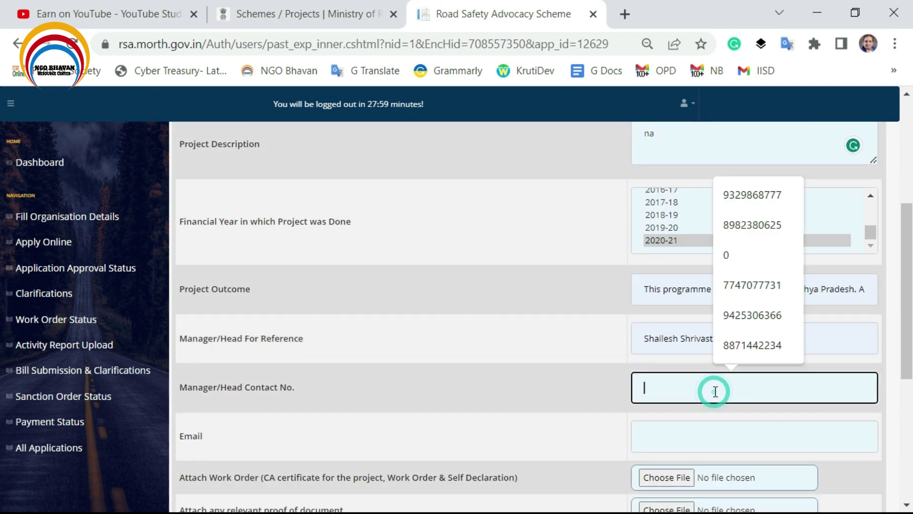
pyautogui.write('0000000000')
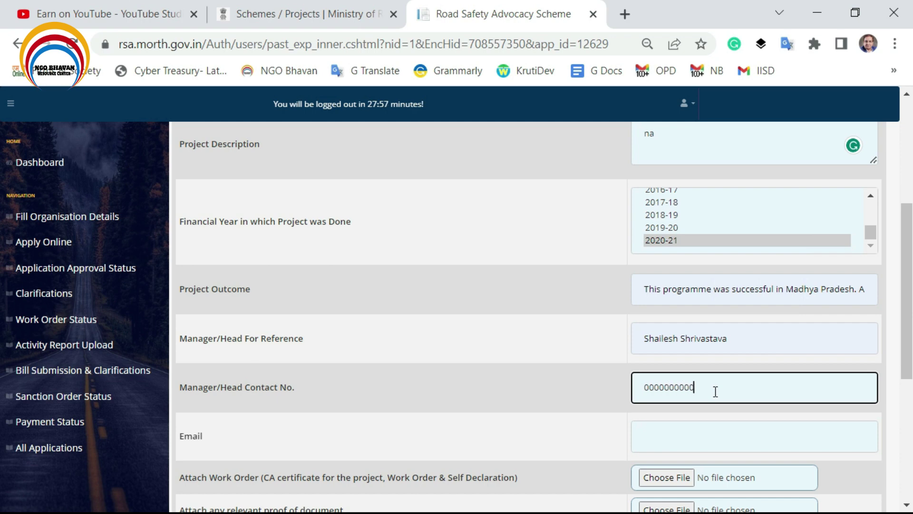
# Step: Fill in the reference manager's e-mail and attach the PDF file Supportingdocuments as the work order
pyautogui.click(695, 423)
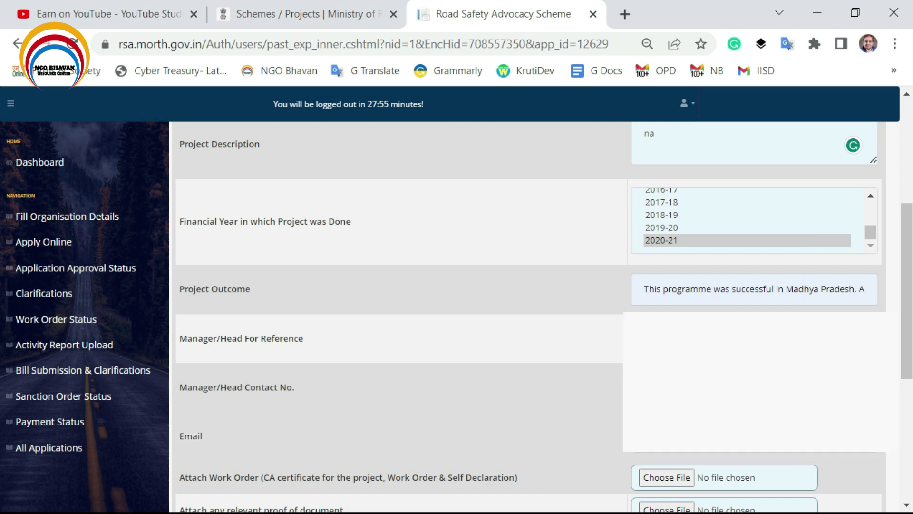
pyautogui.click(534, 416)
pyautogui.click(748, 297)
pyautogui.click(515, 441)
pyautogui.scroll(-3, 495, 393)
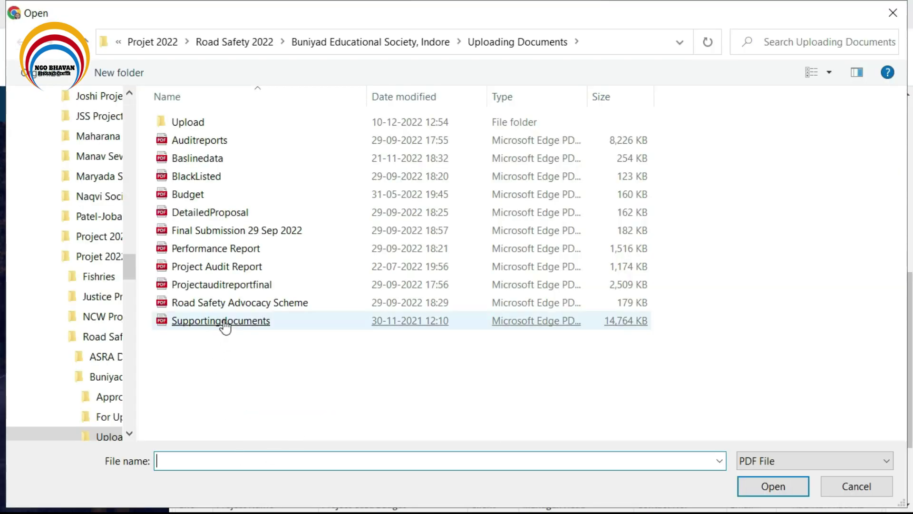
pyautogui.doubleClick(224, 327)
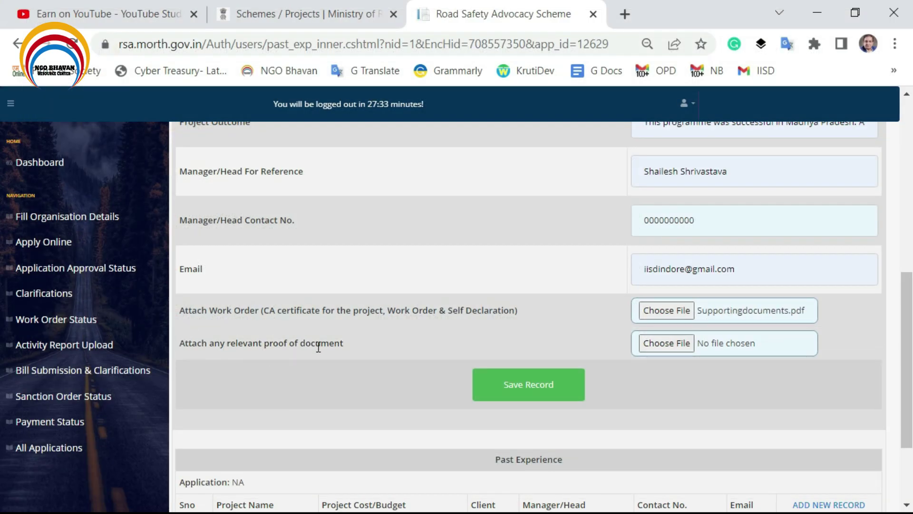
# Step: Attach the PDF file Supportingdocuments as the relevant proof of document and save the past experience record
pyautogui.click(655, 344)
pyautogui.click(655, 345)
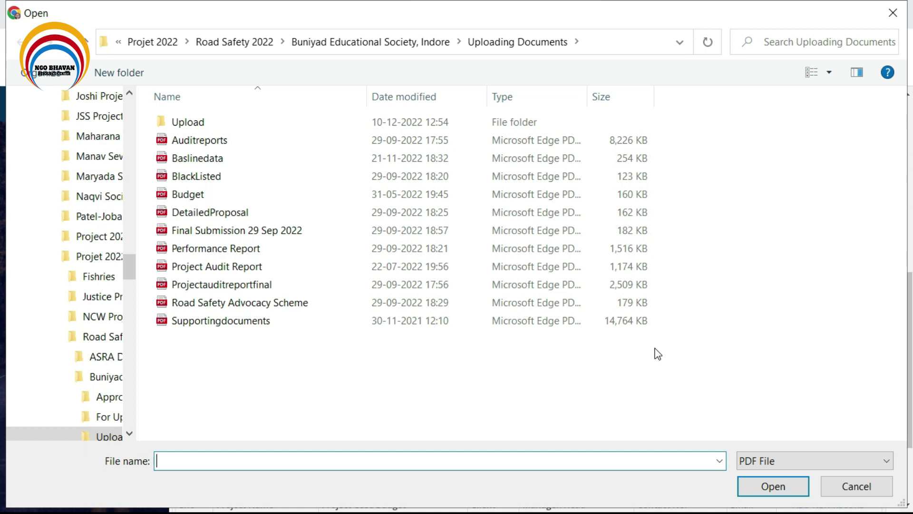
pyautogui.doubleClick(210, 320)
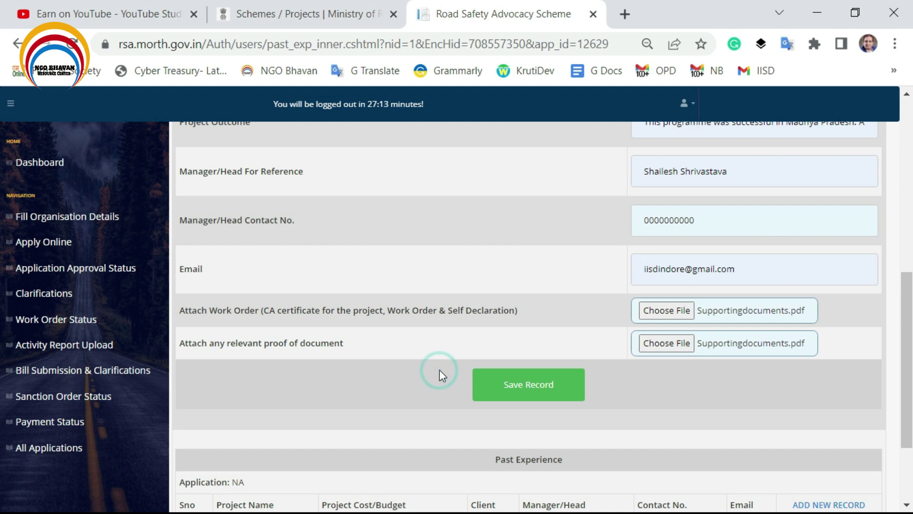
pyautogui.click(525, 384)
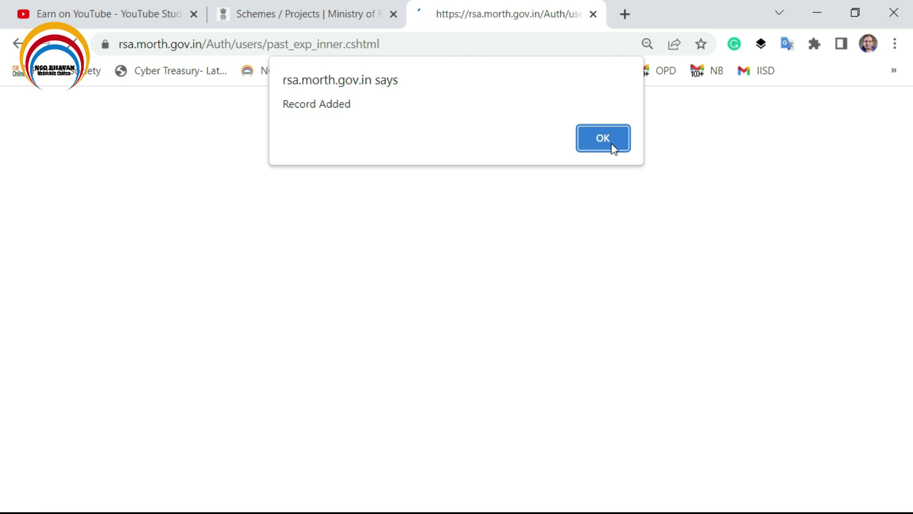
pyautogui.click(613, 148)
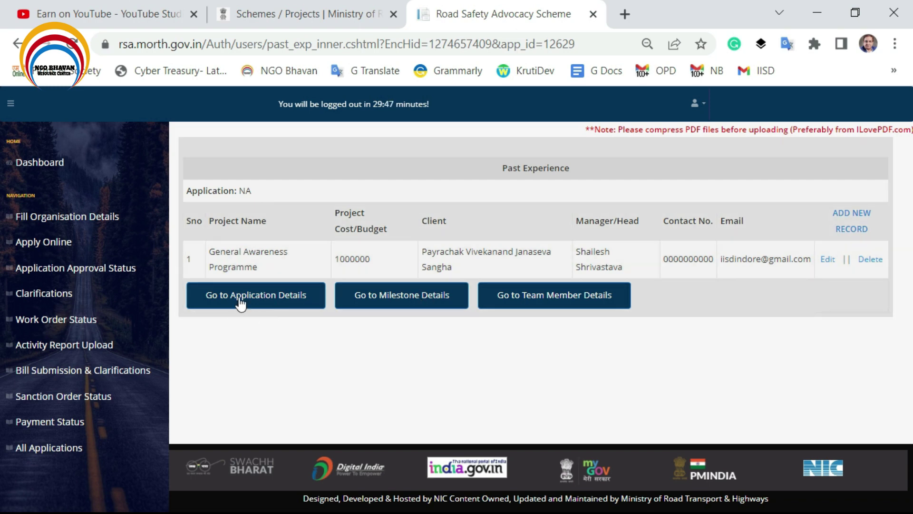
# Step: Go to the application details and open the preview and submission page of the application named NA
pyautogui.click(241, 304)
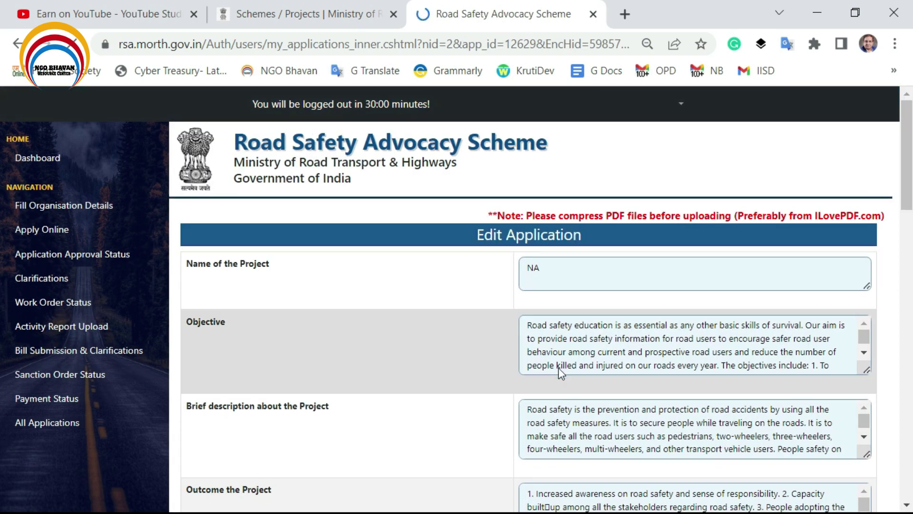
pyautogui.scroll(-10, 558, 367)
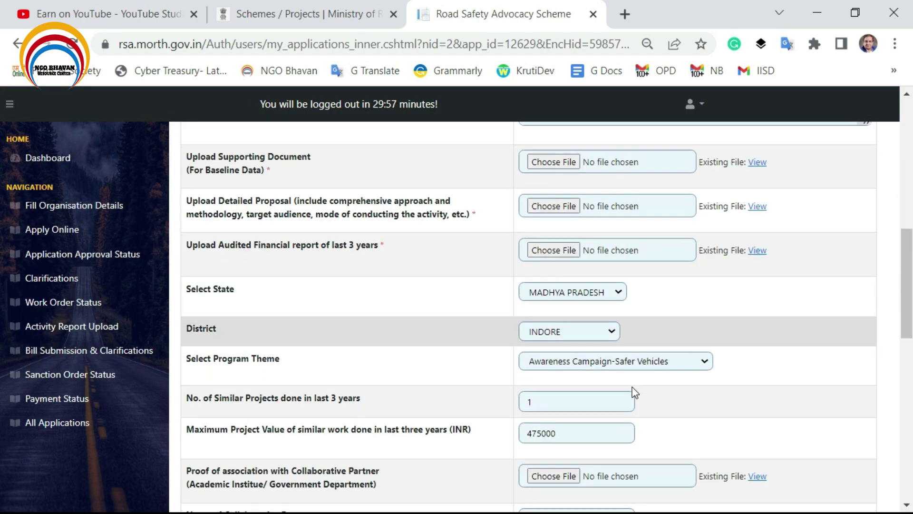
pyautogui.scroll(-13, 632, 386)
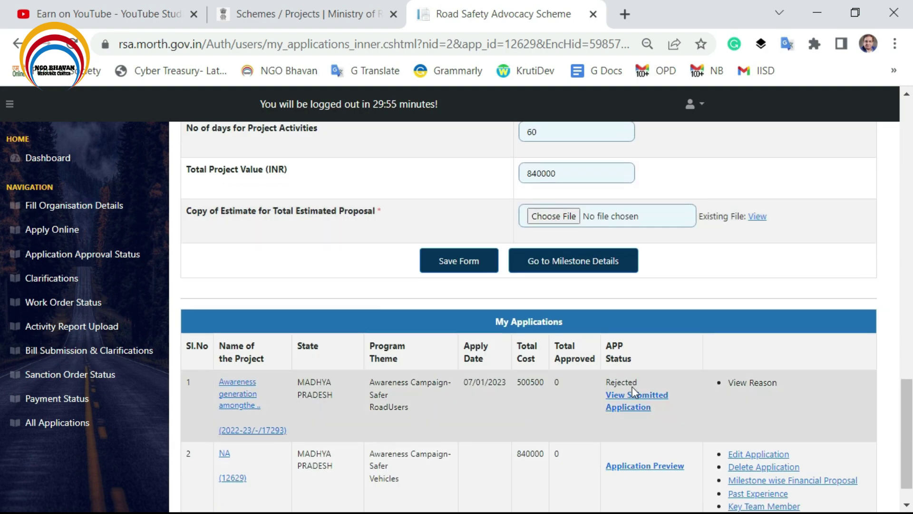
pyautogui.scroll(-1, 633, 391)
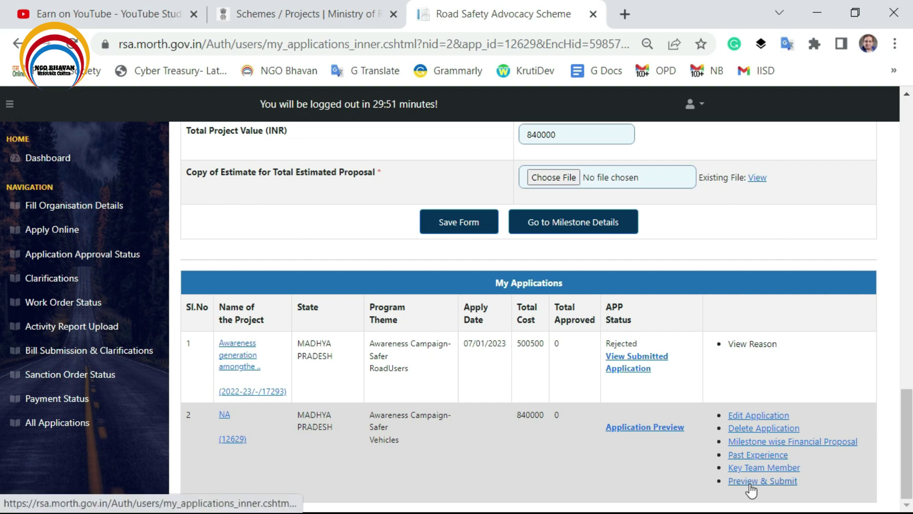
pyautogui.click(747, 481)
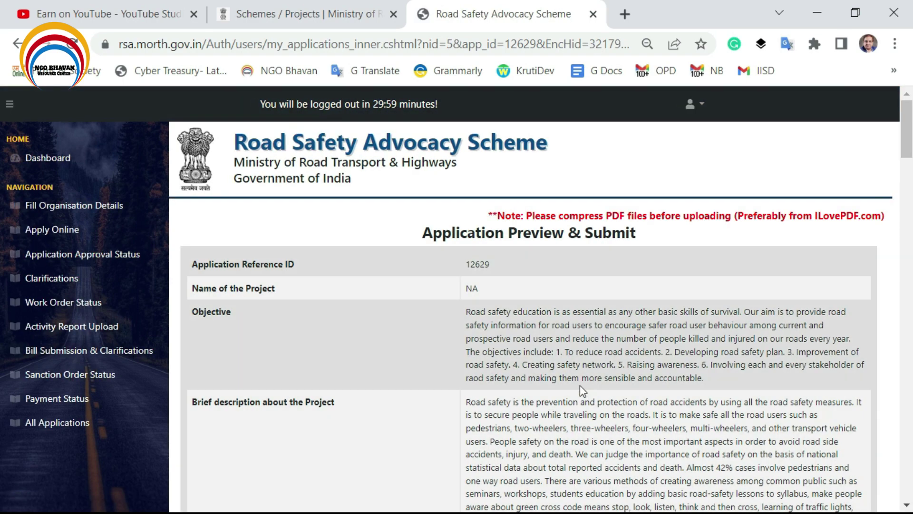
# Step: Agree to the declaration of correct information at the end of the application preview and return to the dashboard
pyautogui.scroll(-12, 581, 386)
pyautogui.scroll(-15, 581, 385)
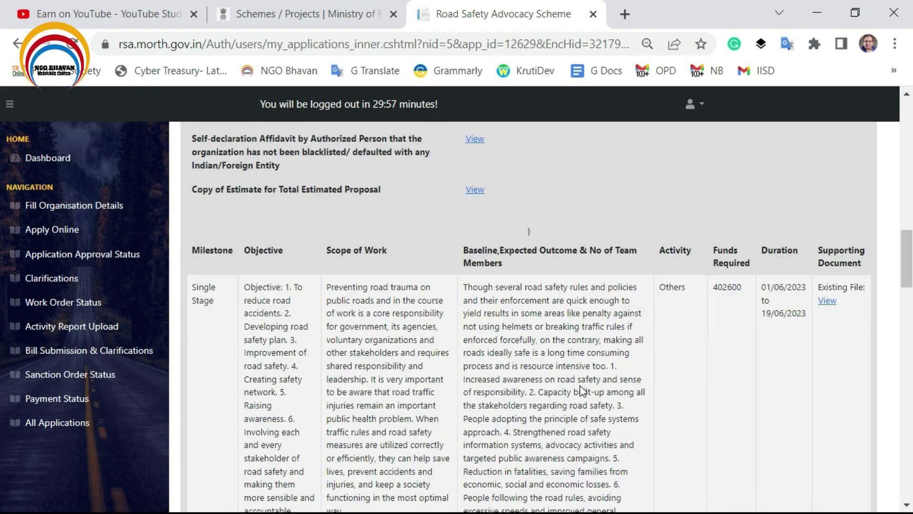
pyautogui.scroll(-20, 581, 386)
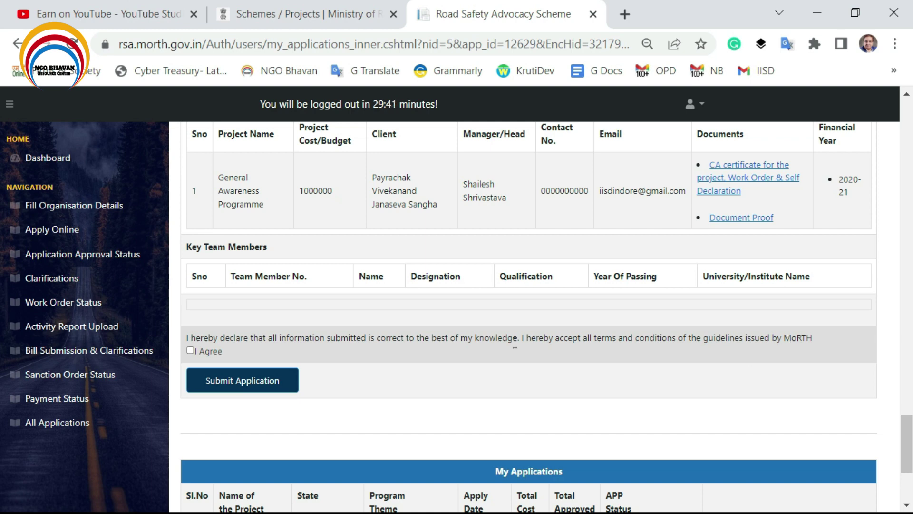
pyautogui.click(190, 351)
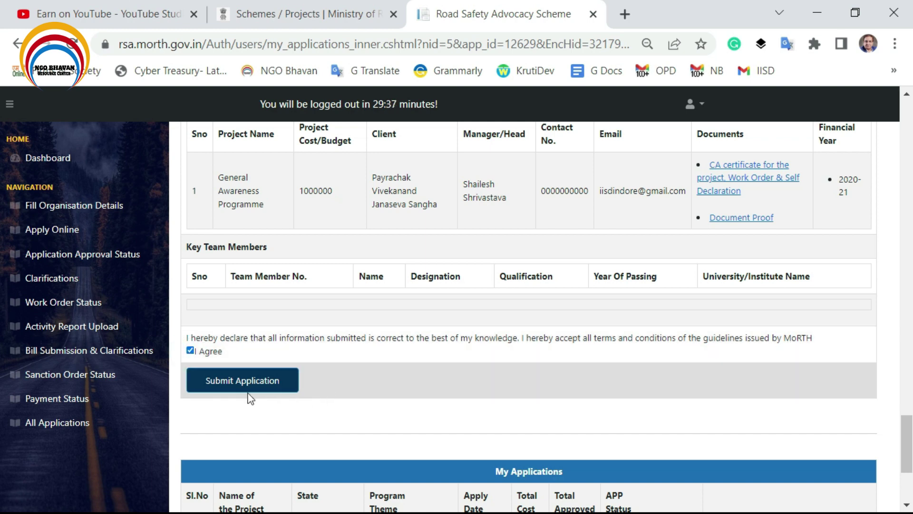
pyautogui.click(239, 414)
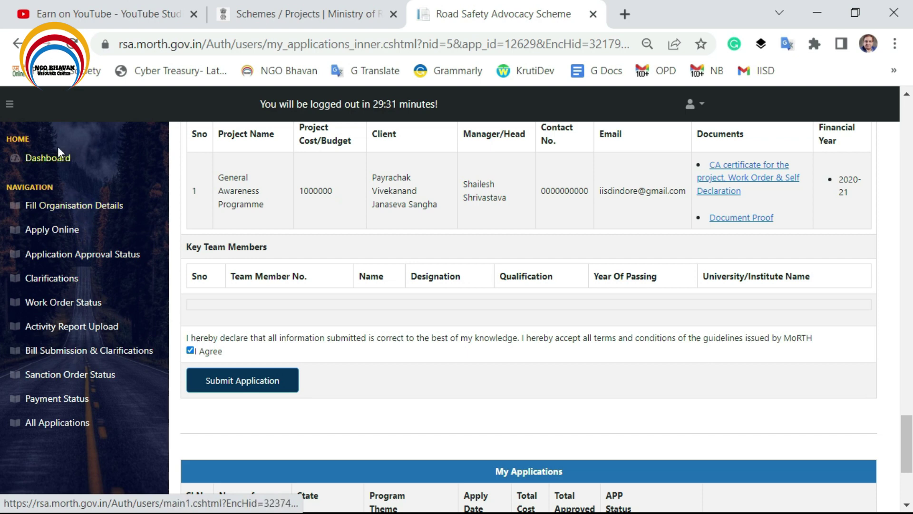
pyautogui.click(50, 162)
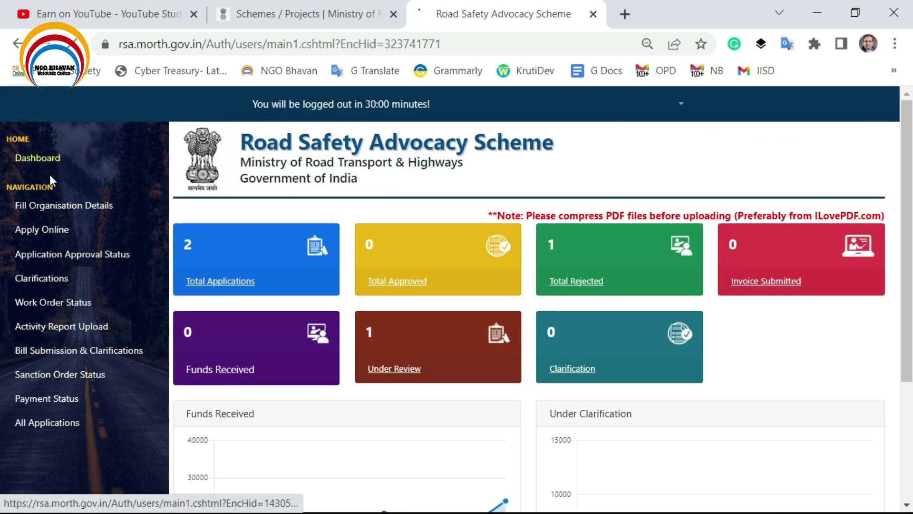